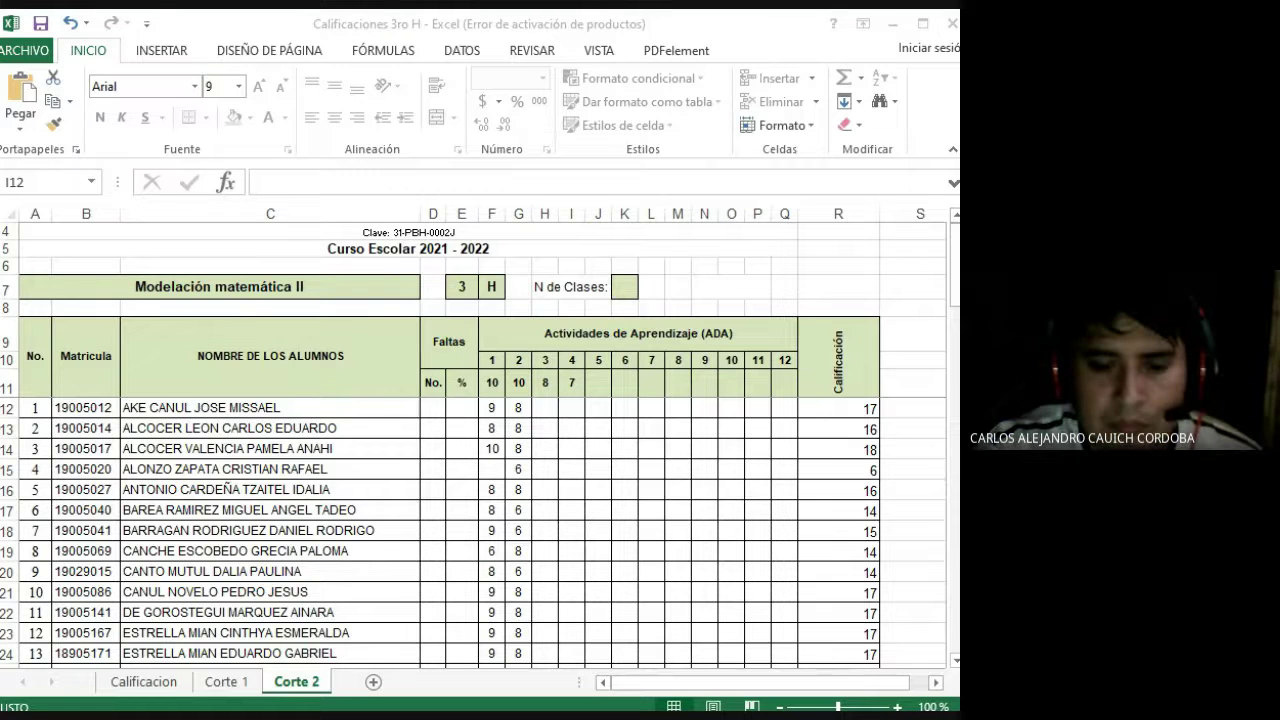
{"action": "key", "text": "alt+Tab"}
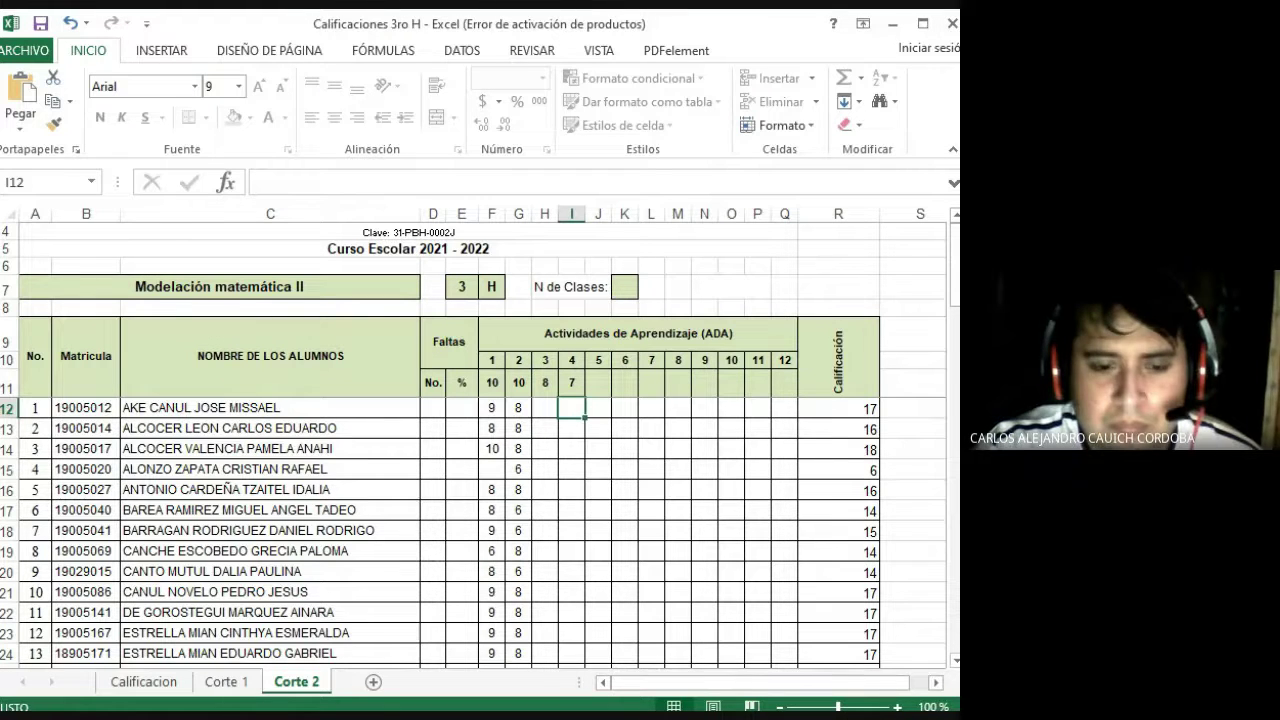
{"action": "key", "text": "alt+Tab"}
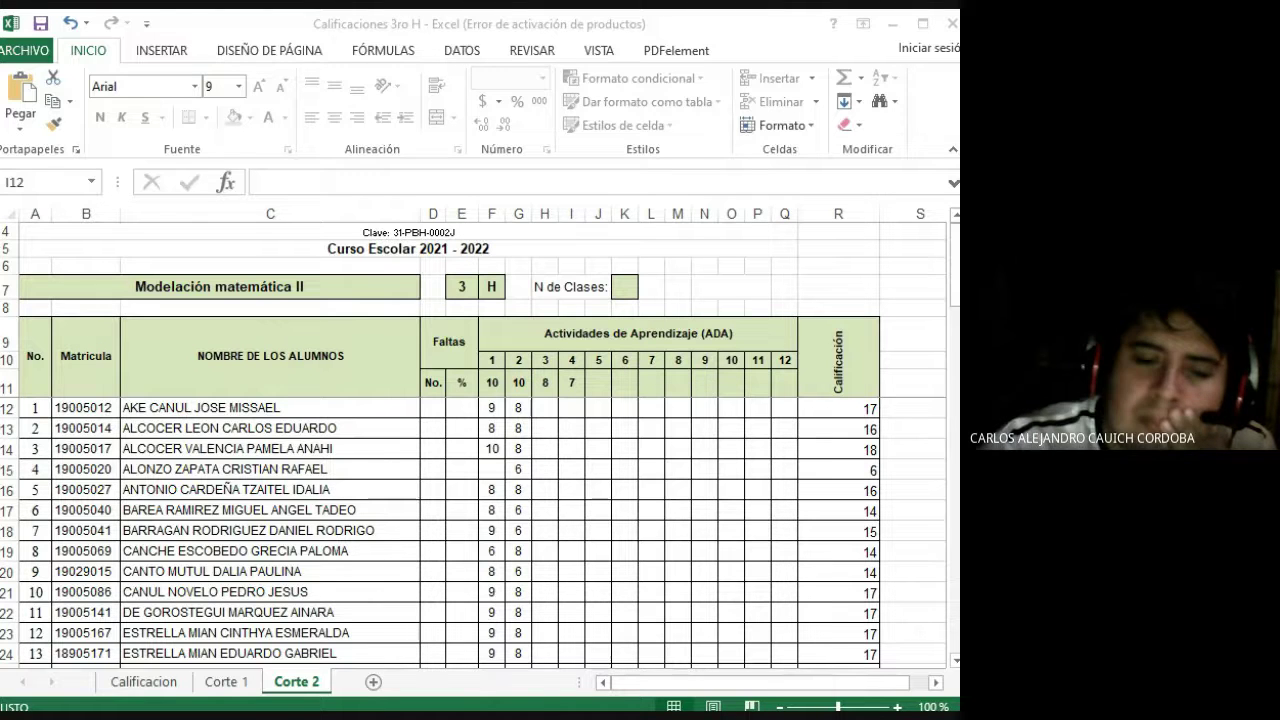
{"action": "key", "text": "alt+Tab"}
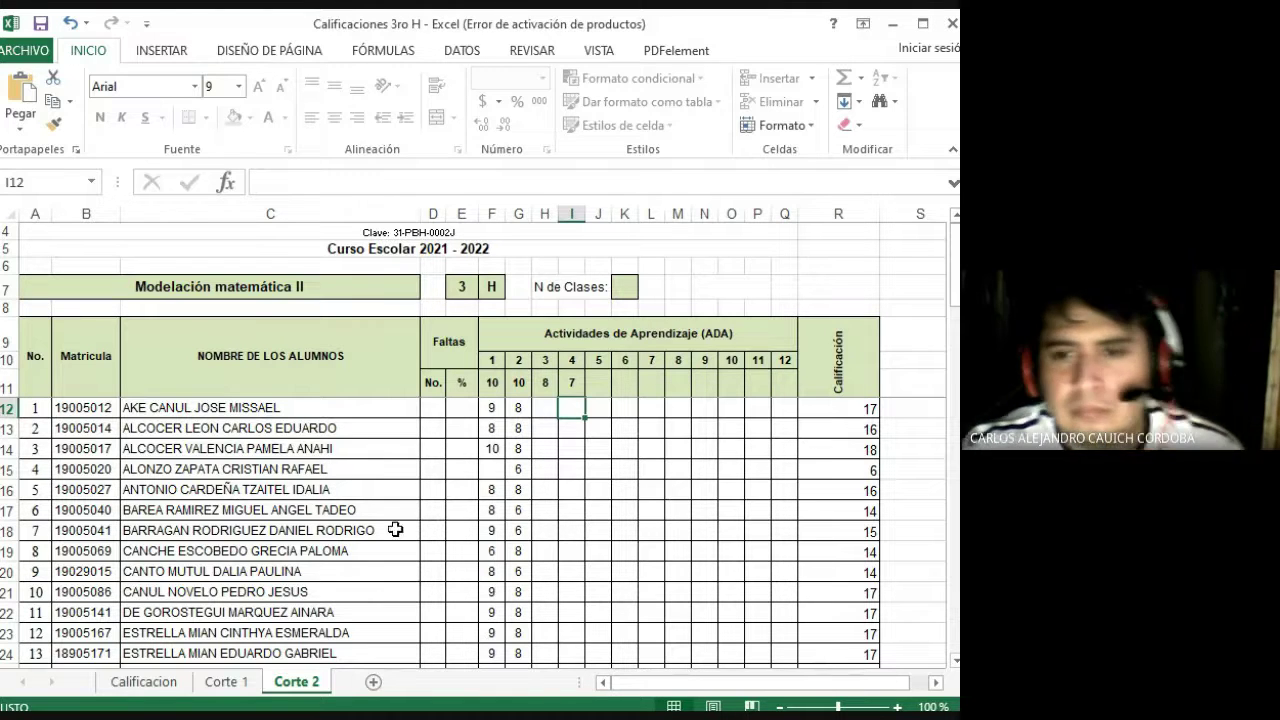
{"action": "left_click", "coordinate": [548, 412]}
{"action": "left_click", "coordinate": [571, 409]}
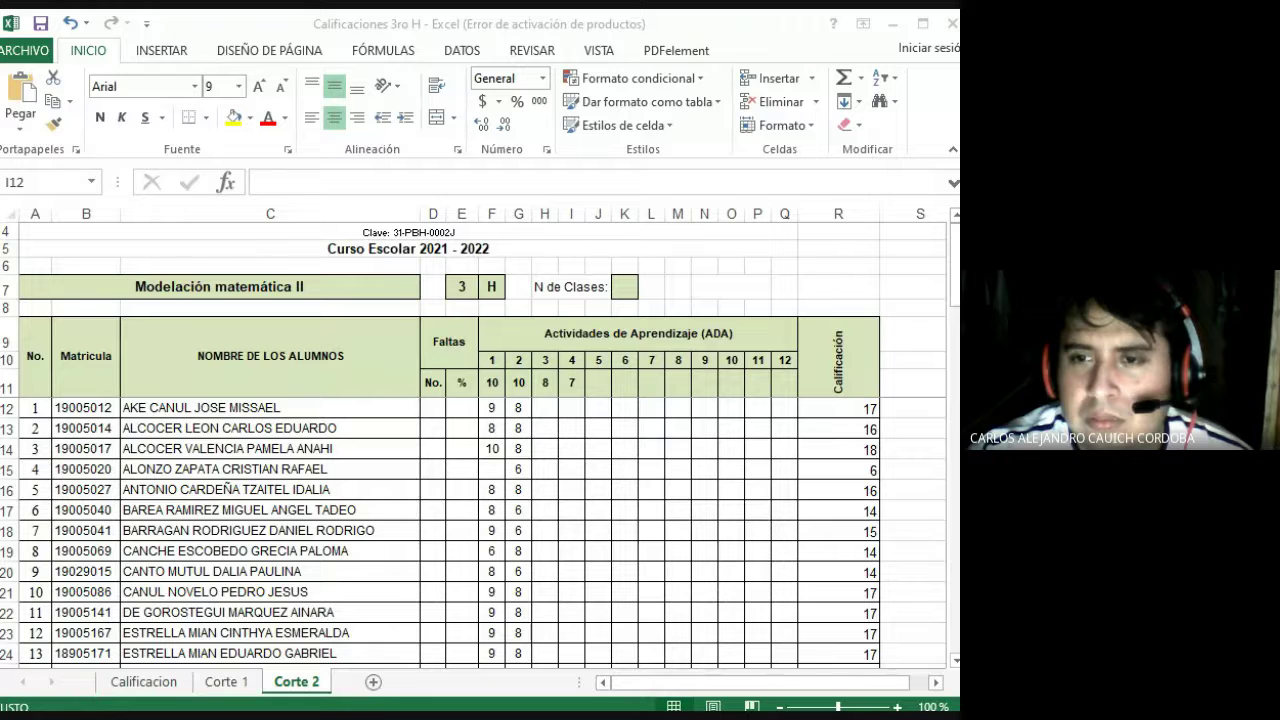
{"action": "key", "text": "alt+Tab"}
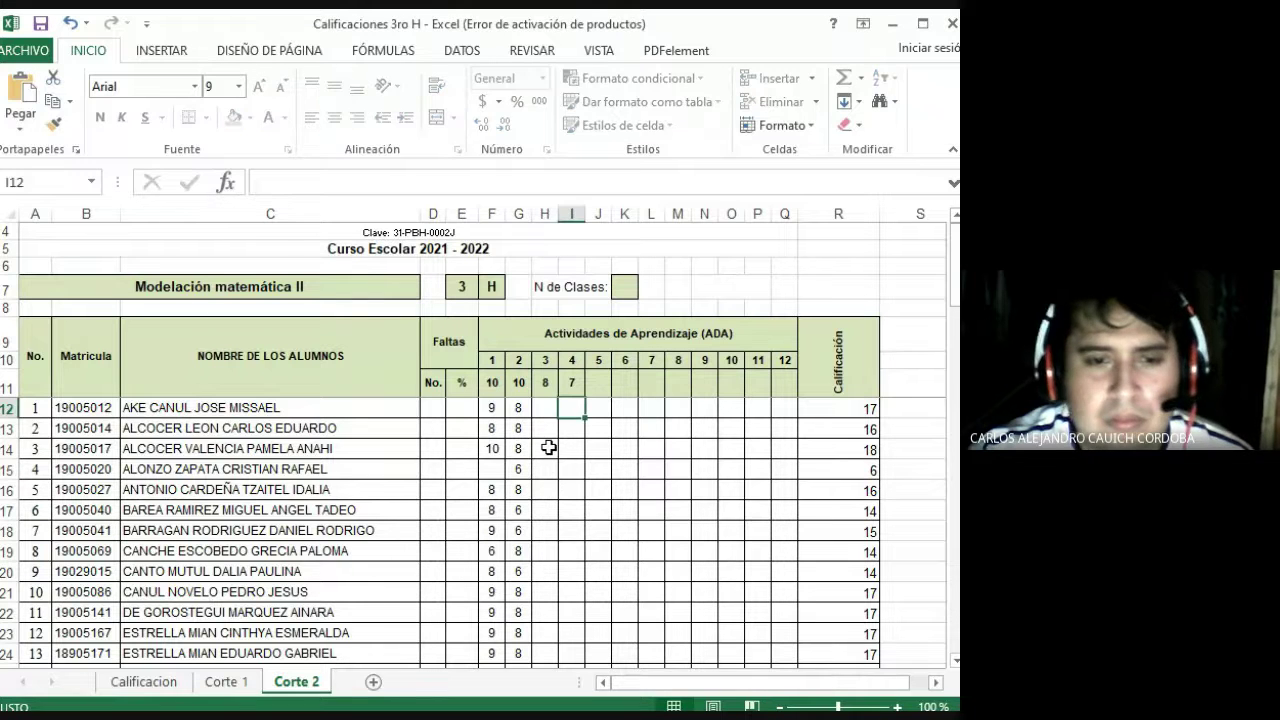
- Try to record a 5 in cell G28 under ADA 2 for student No. 17, and undo the entry
{"action": "key", "text": "Down"}
{"action": "key", "text": "Down"}
{"action": "key", "text": "Down"}
{"action": "key", "text": "Down"}
{"action": "key", "text": "Down"}
{"action": "key", "text": "Down"}
{"action": "key", "text": "Down"}
{"action": "key", "text": "Down"}
{"action": "key", "text": "Down"}
{"action": "key", "text": "Down"}
{"action": "key", "text": "Down"}
{"action": "key", "text": "Down"}
{"action": "key", "text": "Down"}
{"action": "key", "text": "Down"}
{"action": "key", "text": "Down"}
{"action": "key", "text": "Down"}
{"action": "key", "text": "Down"}
{"action": "key", "text": "Down"}
{"action": "key", "text": "Down"}
{"action": "key", "text": "Down"}
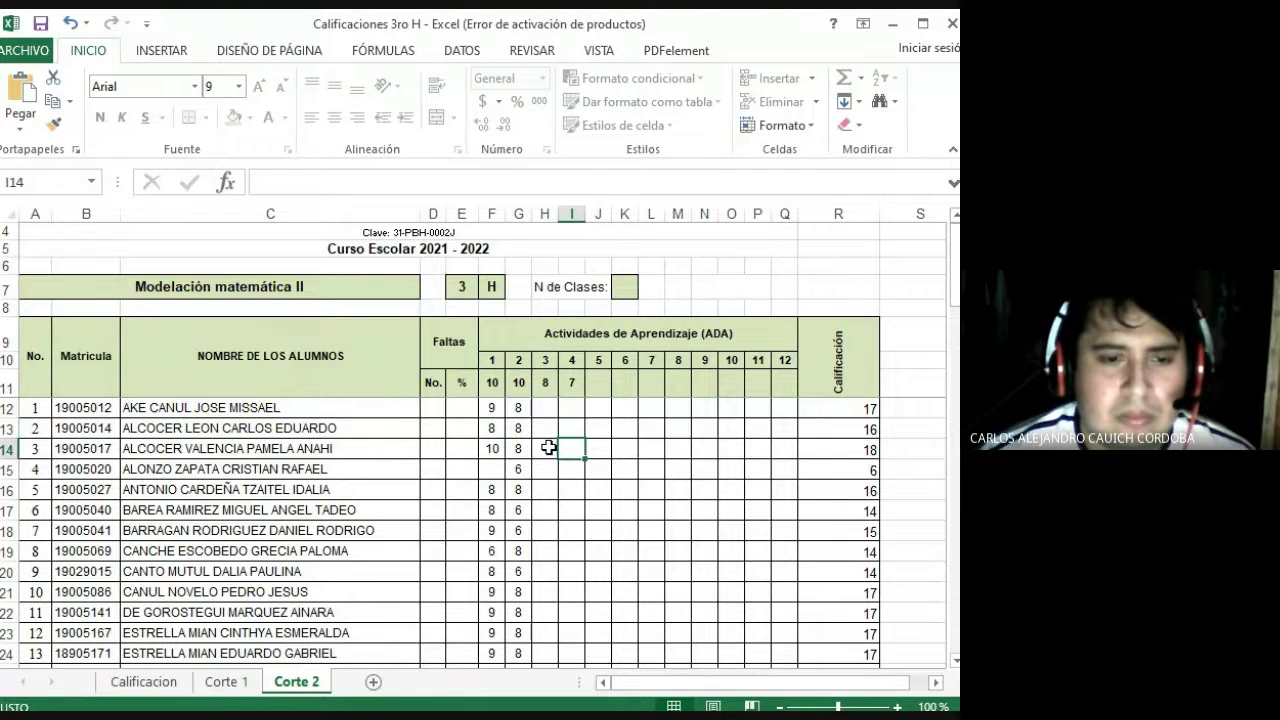
{"action": "key", "text": "Up"}
{"action": "key", "text": "Up"}
{"action": "key", "text": "Up"}
{"action": "key", "text": "Up"}
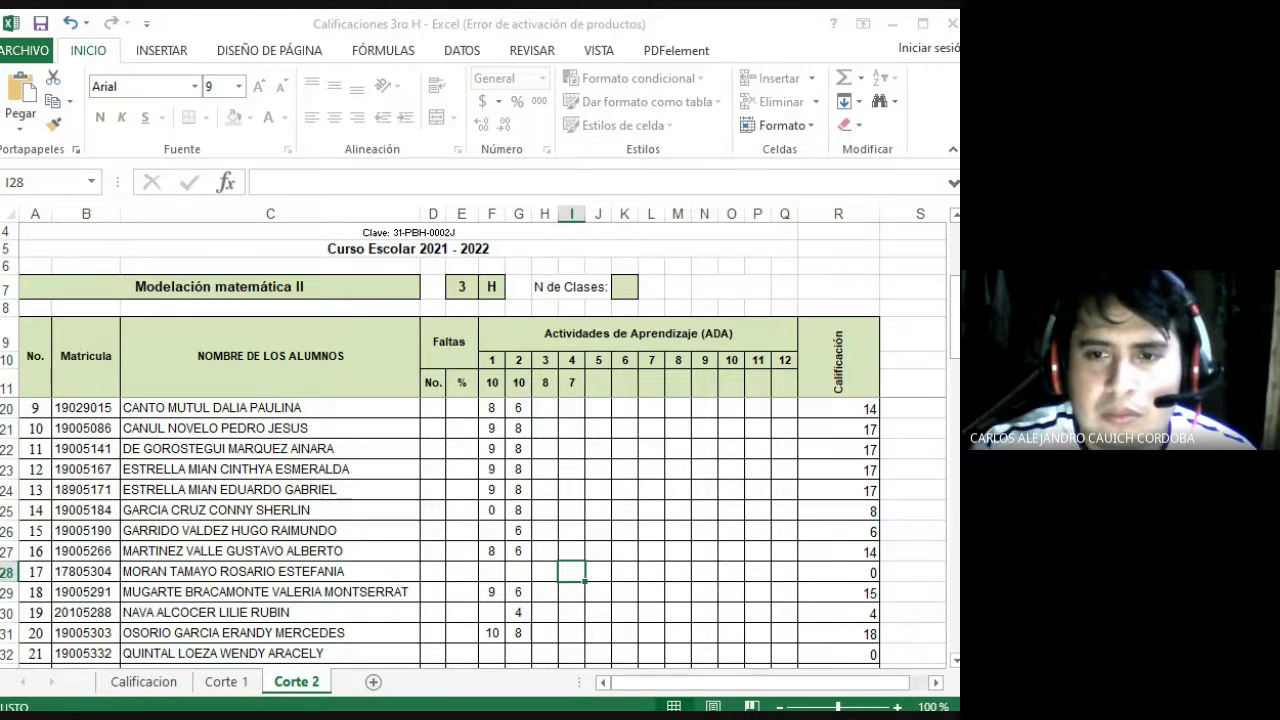
{"action": "left_click", "coordinate": [520, 571]}
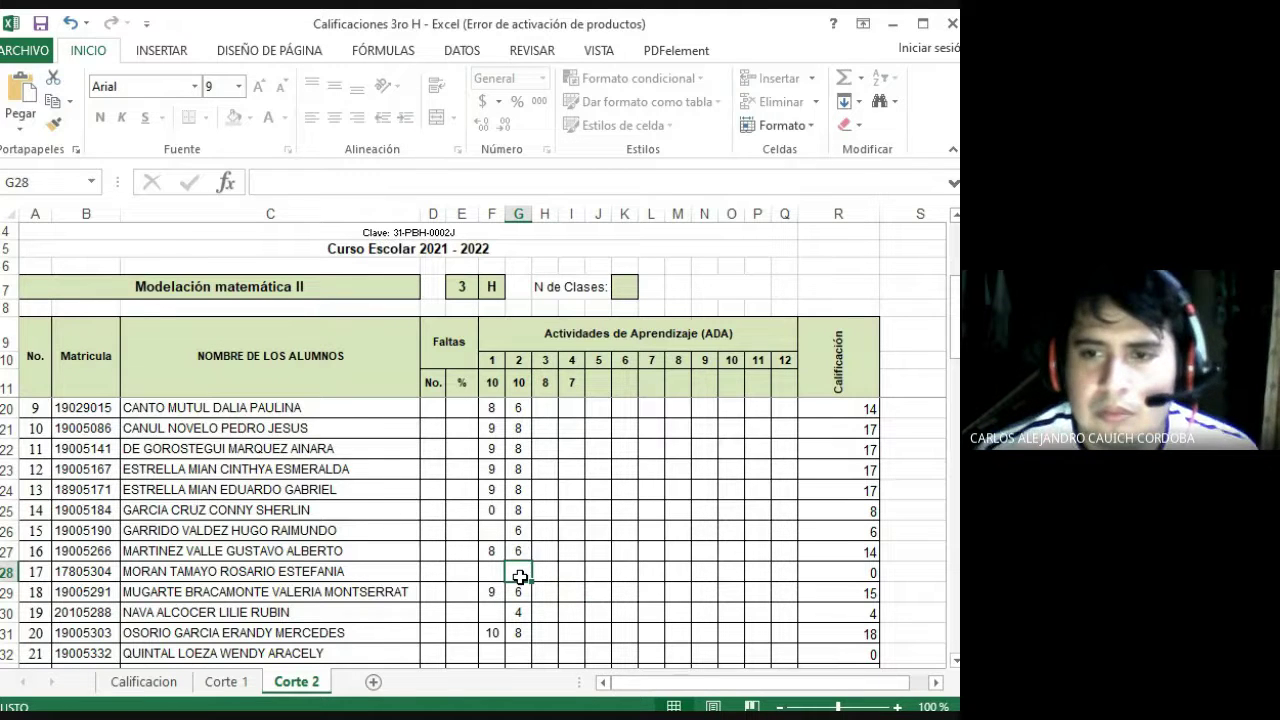
{"action": "type", "text": "5"}
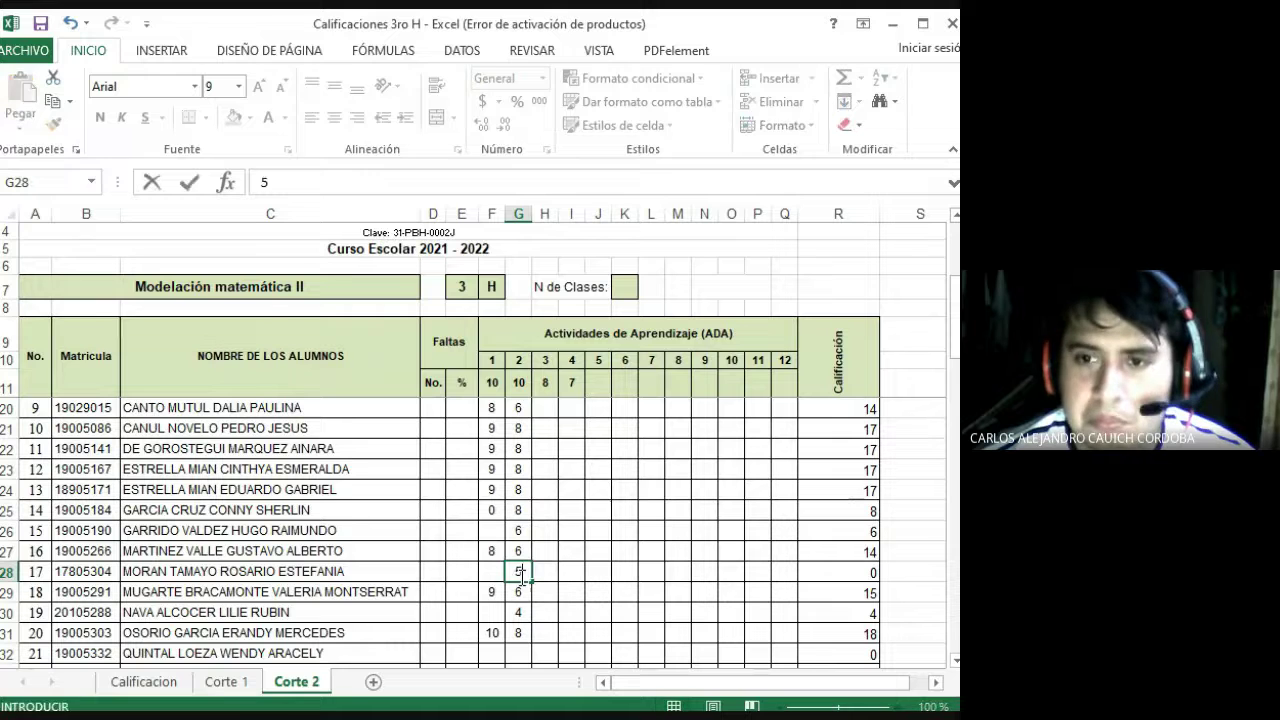
{"action": "key", "text": "Return"}
{"action": "left_click", "coordinate": [520, 576]}
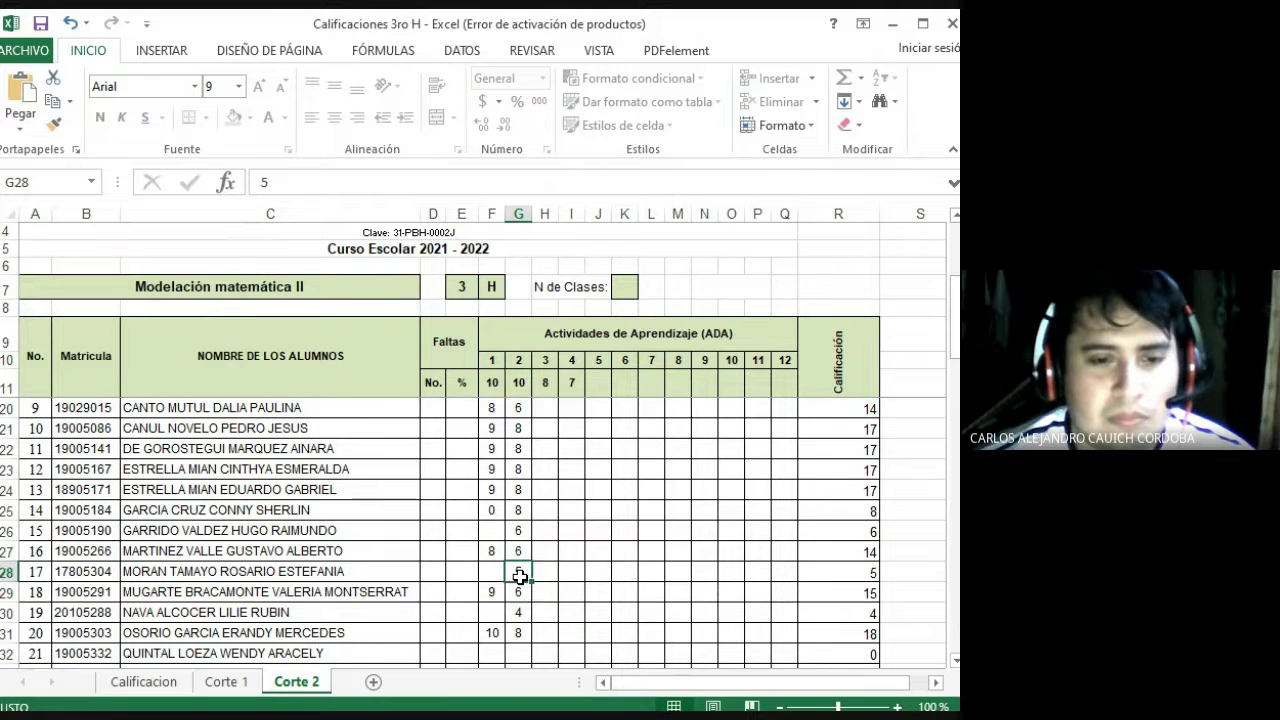
{"action": "key", "text": "Right"}
{"action": "key", "text": "Right"}
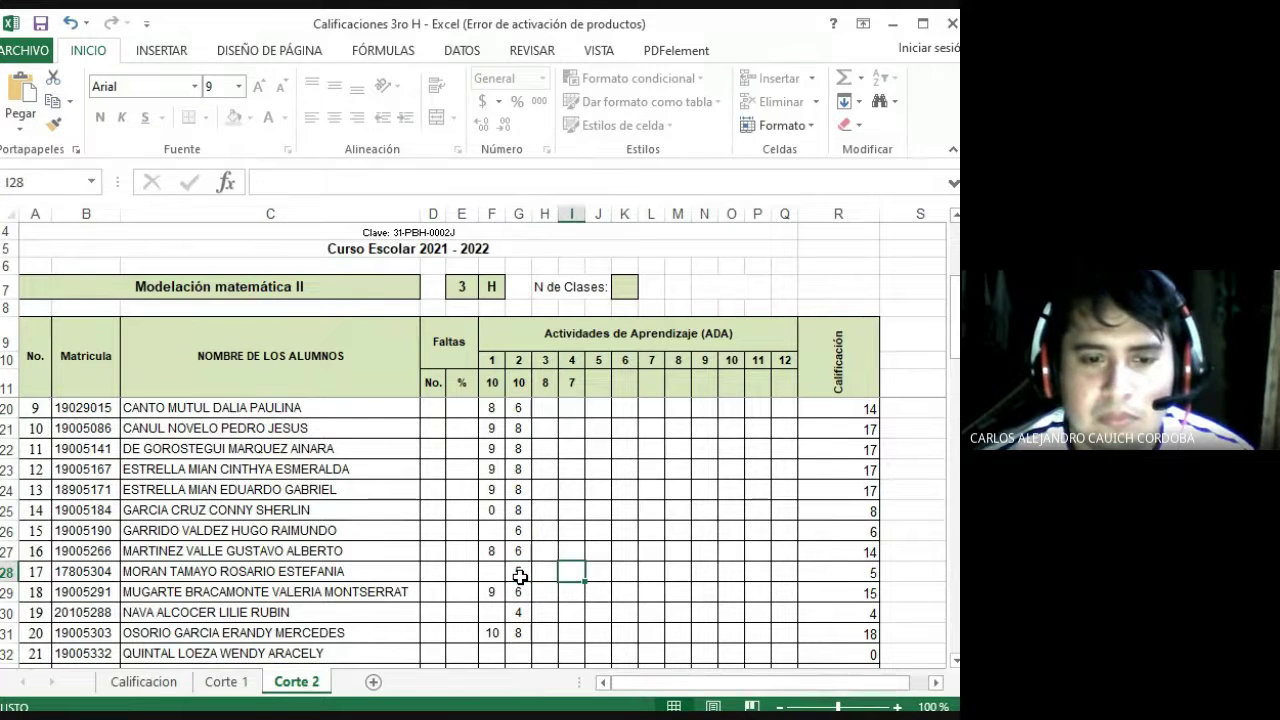
{"action": "left_click", "coordinate": [70, 22]}
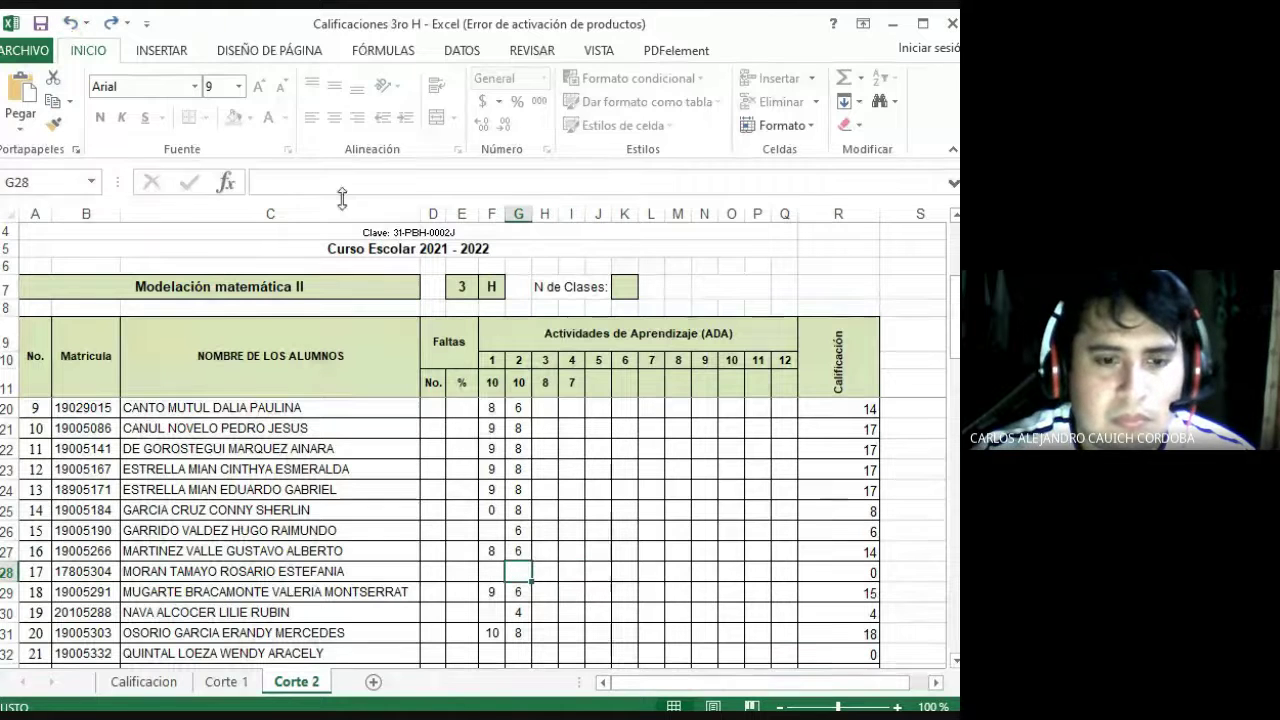
- Record a grade of 5 in cell I28 under ADA 4 for student No. 17
{"action": "key", "text": "Right"}
{"action": "key", "text": "Right"}
{"action": "type", "text": "5"}
{"action": "key", "text": "Return"}
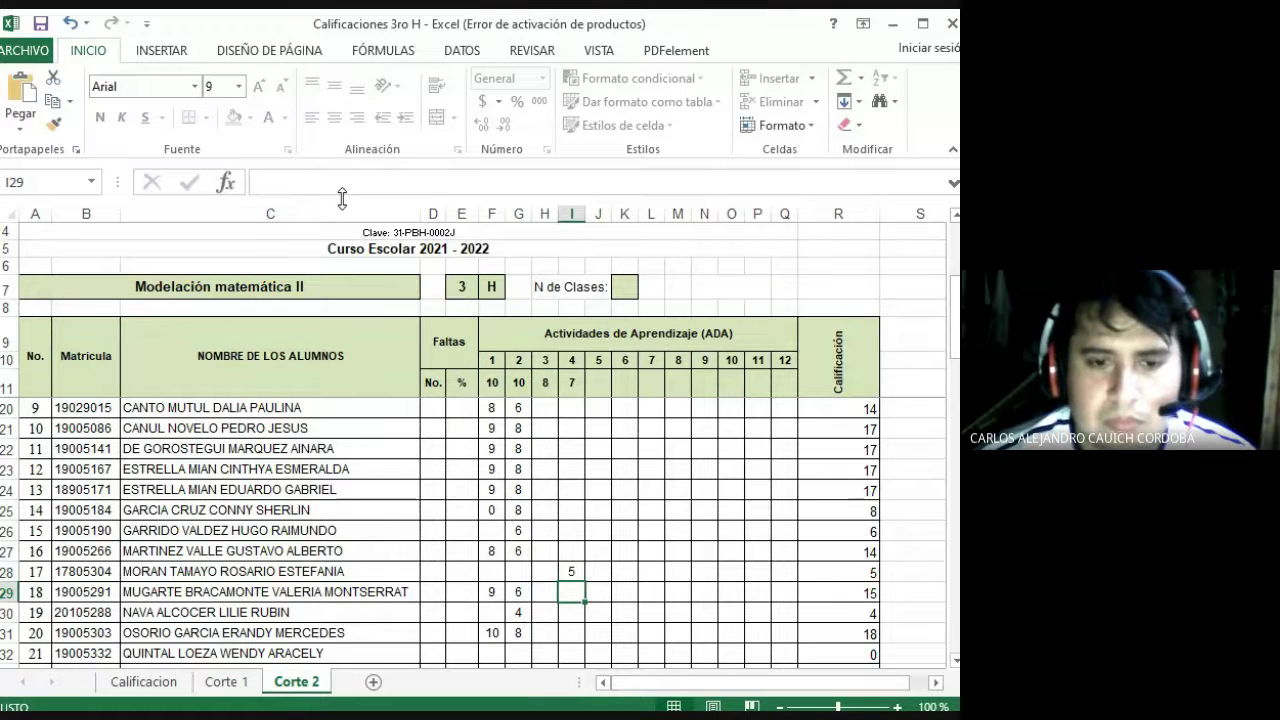
- Record a grade of 3 in cell I20 under ADA 4 for student No. 9
{"action": "key", "text": "Up"}
{"action": "key", "text": "Up"}
{"action": "key", "text": "Up"}
{"action": "key", "text": "Up"}
{"action": "key", "text": "Up"}
{"action": "key", "text": "Up"}
{"action": "key", "text": "Up"}
{"action": "key", "text": "Up"}
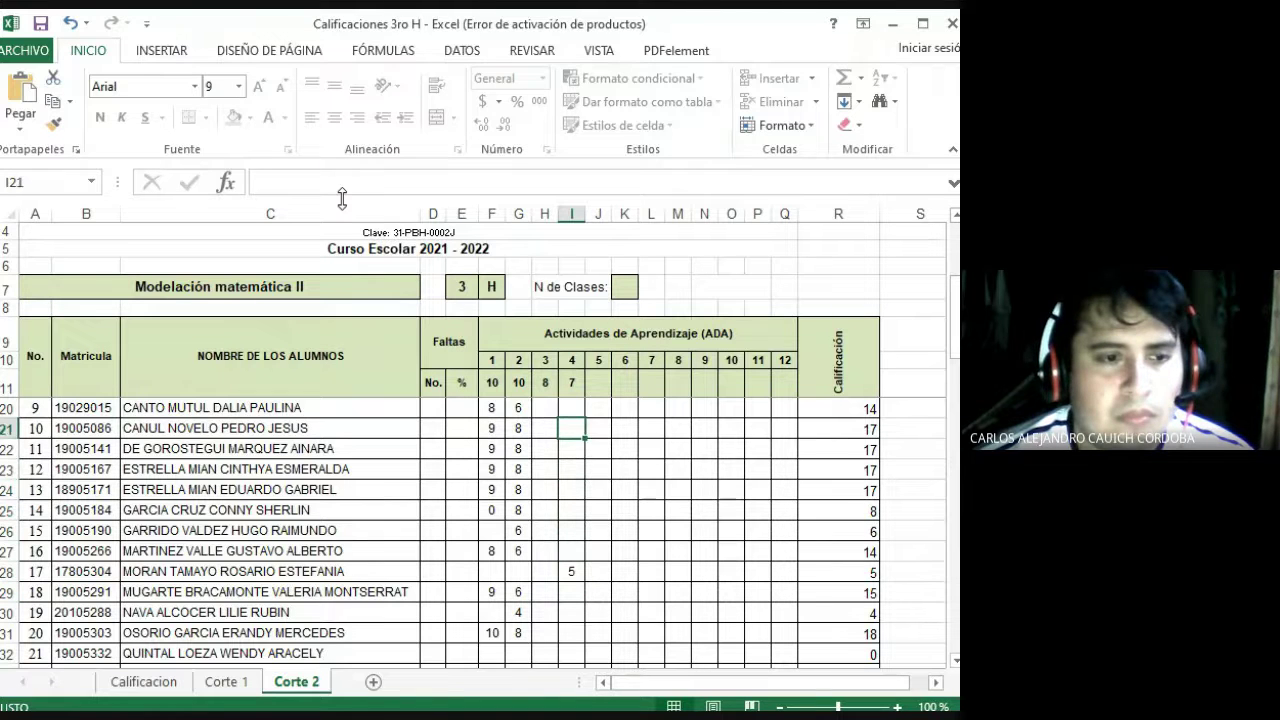
{"action": "key", "text": "Up"}
{"action": "type", "text": "3"}
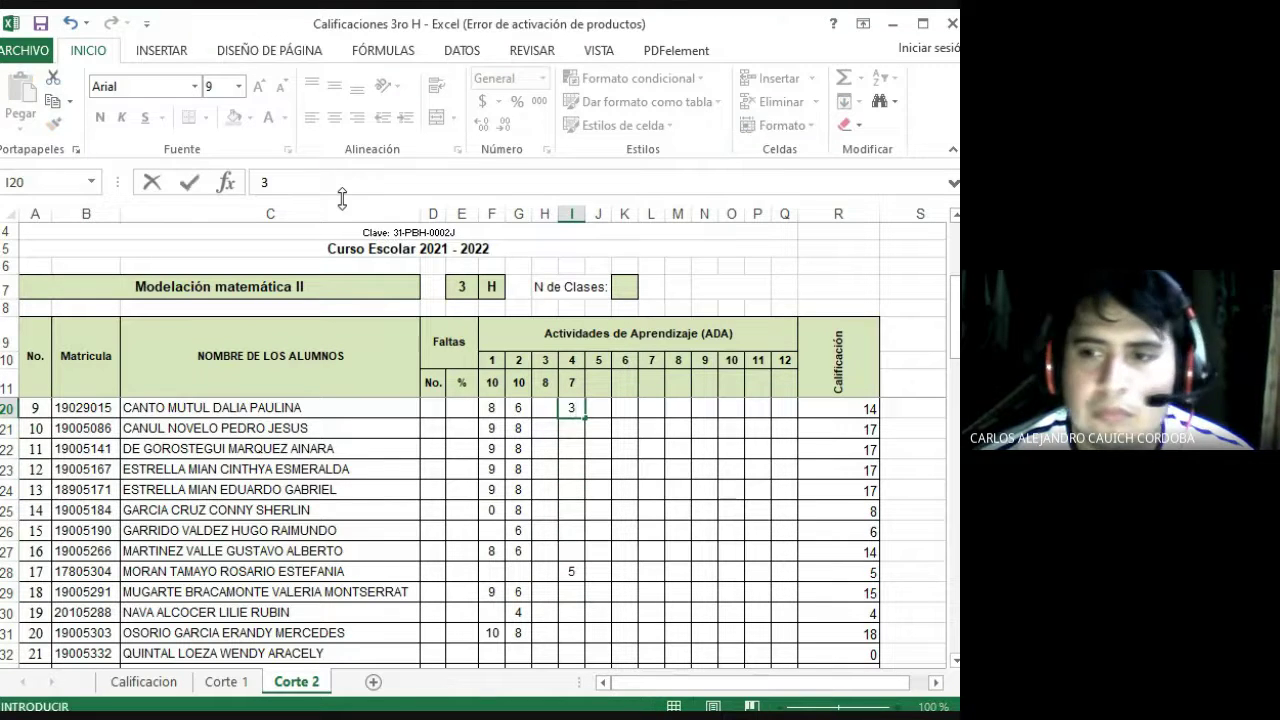
{"action": "key", "text": "Down"}
- Record a grade of 1 in cell I29 under ADA 4 for student No. 18
{"action": "key", "text": "Down"}
{"action": "key", "text": "Down"}
{"action": "key", "text": "Down"}
{"action": "key", "text": "Down"}
{"action": "key", "text": "Down"}
{"action": "key", "text": "Down"}
{"action": "key", "text": "Down"}
{"action": "key", "text": "Down"}
{"action": "key", "text": "Down"}
{"action": "key", "text": "Down"}
{"action": "key", "text": "Down"}
{"action": "key", "text": "Down"}
{"action": "key", "text": "Down"}
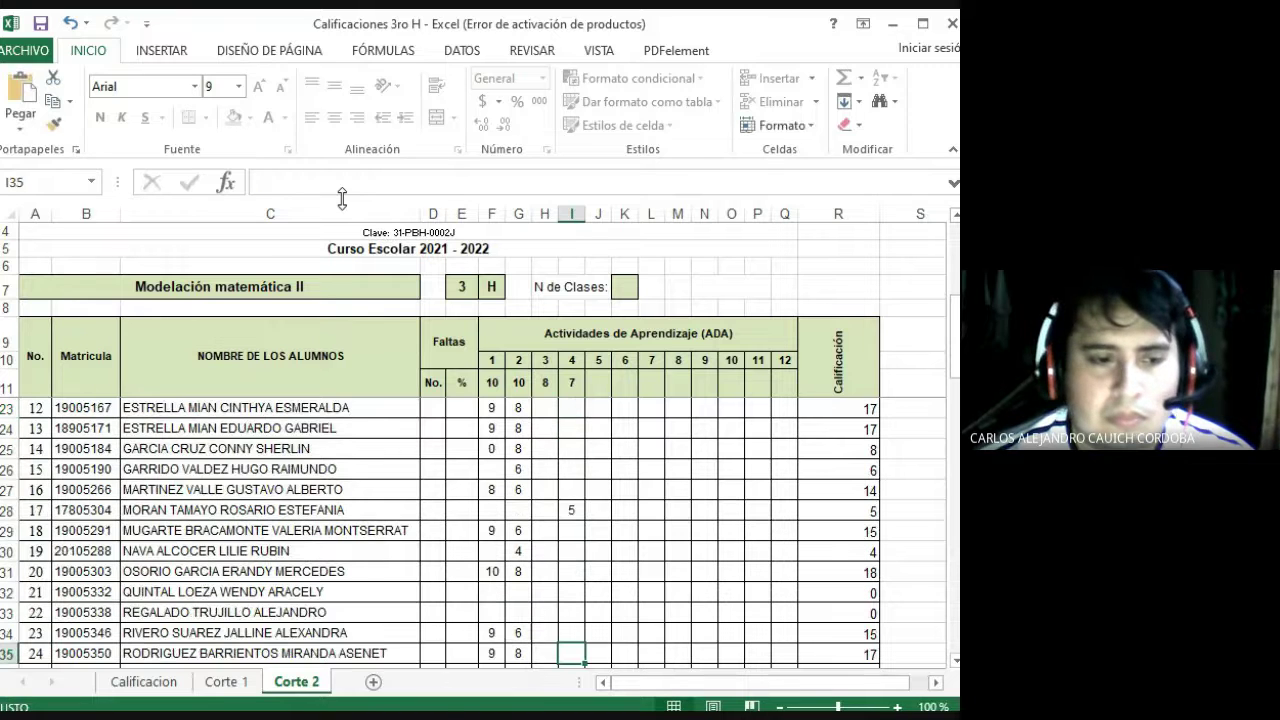
{"action": "key", "text": "Up"}
{"action": "key", "text": "Up"}
{"action": "key", "text": "Up"}
{"action": "key", "text": "Up"}
{"action": "key", "text": "Up"}
{"action": "type", "text": "1"}
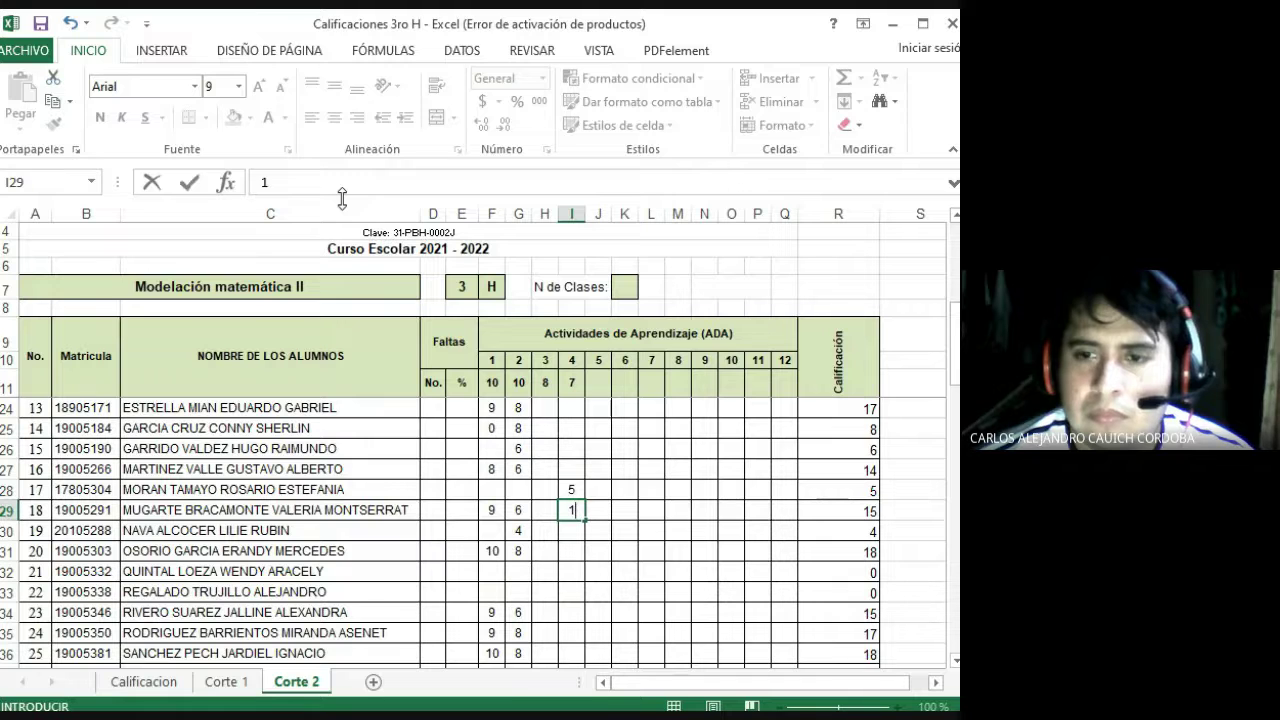
{"action": "key", "text": "Up"}
- Record a grade of 5 in cell I22 under ADA 4 for student No. 11
{"action": "key", "text": "Up"}
{"action": "key", "text": "Up"}
{"action": "key", "text": "Up"}
{"action": "key", "text": "Up"}
{"action": "key", "text": "Up"}
{"action": "key", "text": "Up"}
{"action": "key", "text": "Up"}
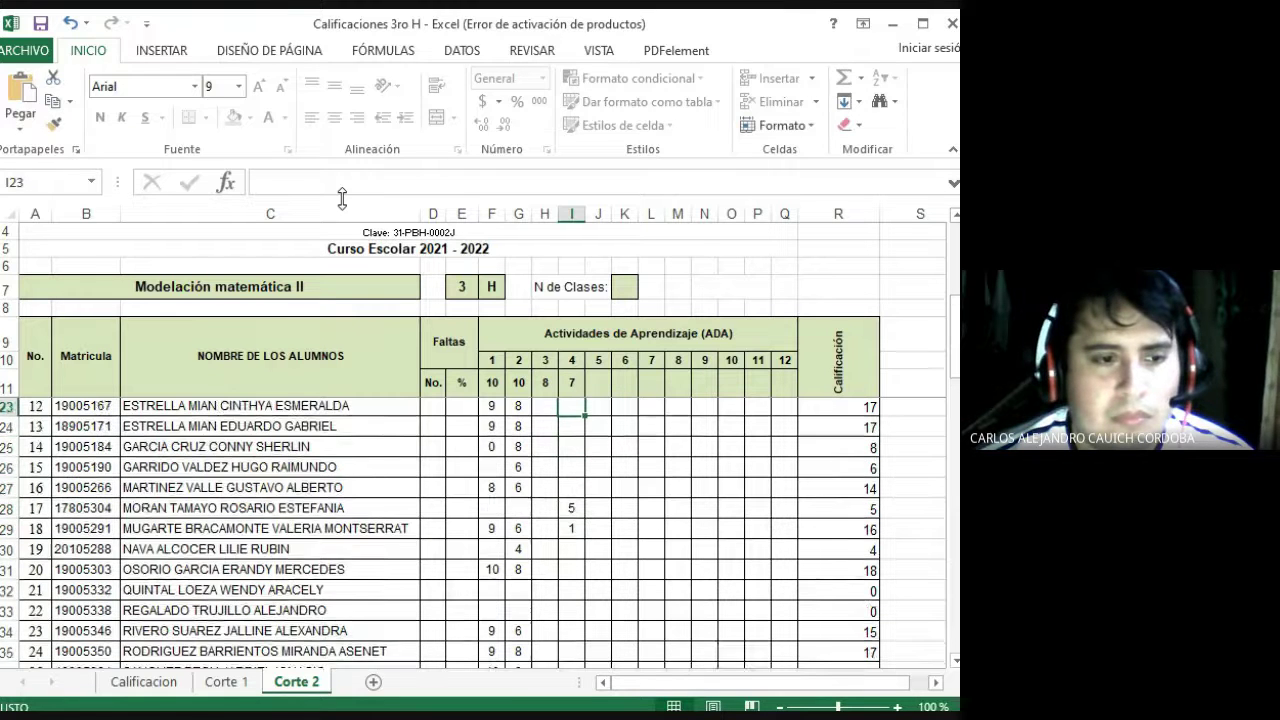
{"action": "key", "text": "Down"}
{"action": "type", "text": "5"}
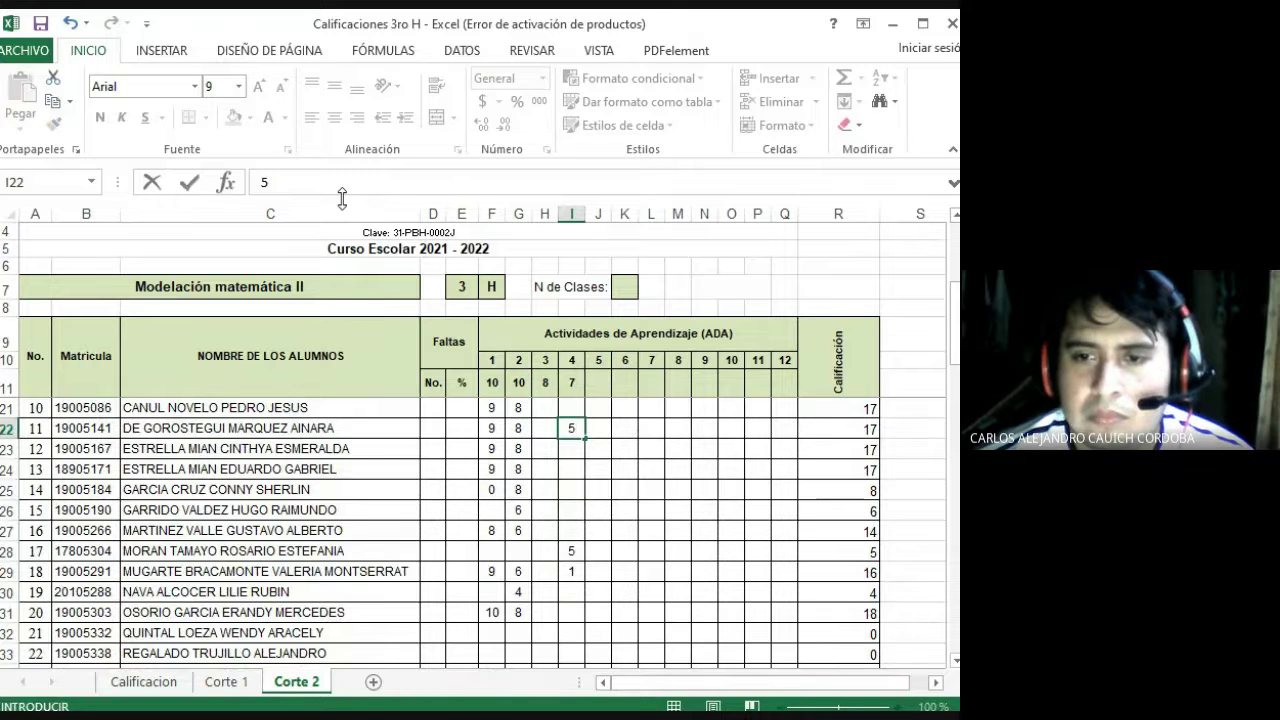
{"action": "key", "text": "ctrl+Return"}
- Record a grade of 2 in cell I16 under ADA 4 for student No. 5
{"action": "key", "text": "Up"}
{"action": "key", "text": "Up"}
{"action": "key", "text": "Up"}
{"action": "key", "text": "Up"}
{"action": "key", "text": "Up"}
{"action": "key", "text": "Up"}
{"action": "key", "text": "Up"}
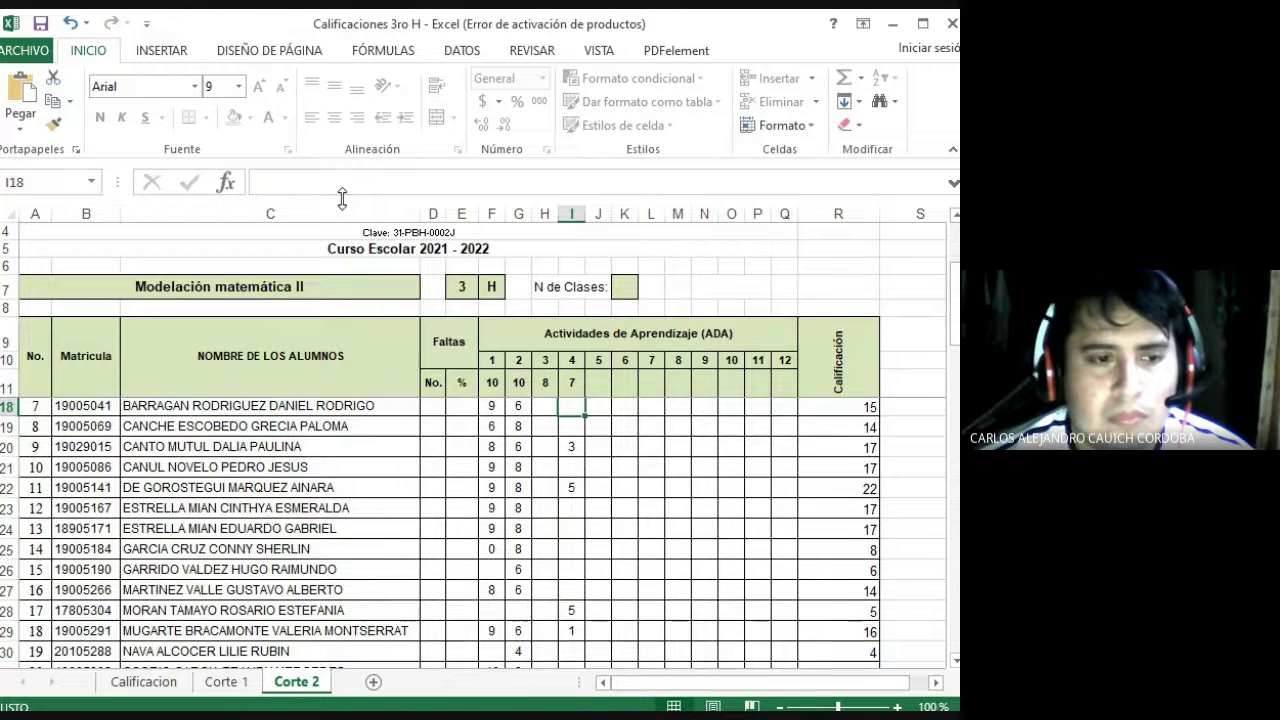
{"action": "key", "text": "Down"}
{"action": "type", "text": "2"}
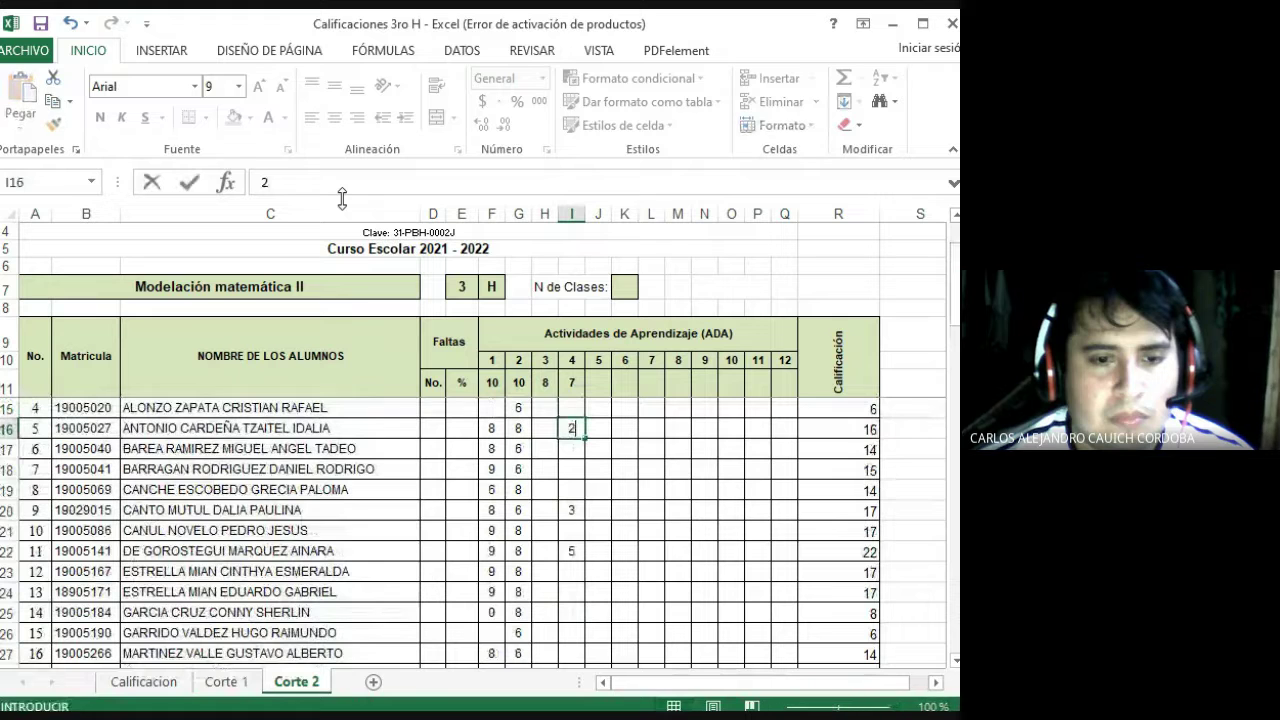
{"action": "key", "text": "Return"}
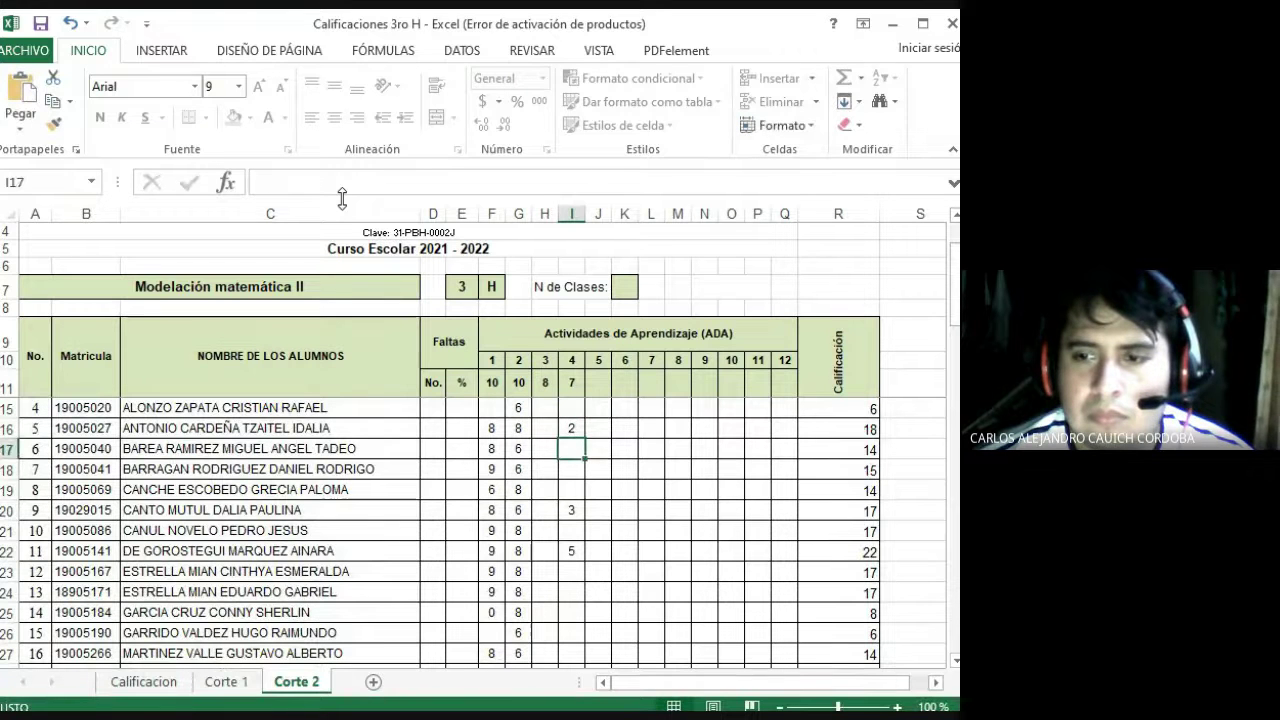
- Record a grade of 6 in cell I36 under ADA 4 for student No. 25
{"action": "key", "text": "Down"}
{"action": "key", "text": "Down"}
{"action": "key", "text": "Down"}
{"action": "key", "text": "Down"}
{"action": "key", "text": "Down"}
{"action": "key", "text": "Down"}
{"action": "key", "text": "Down"}
{"action": "key", "text": "Down"}
{"action": "key", "text": "Down"}
{"action": "key", "text": "Down"}
{"action": "key", "text": "Down"}
{"action": "key", "text": "Down"}
{"action": "key", "text": "Down"}
{"action": "key", "text": "Down"}
{"action": "key", "text": "Down"}
{"action": "key", "text": "Down"}
{"action": "key", "text": "Down"}
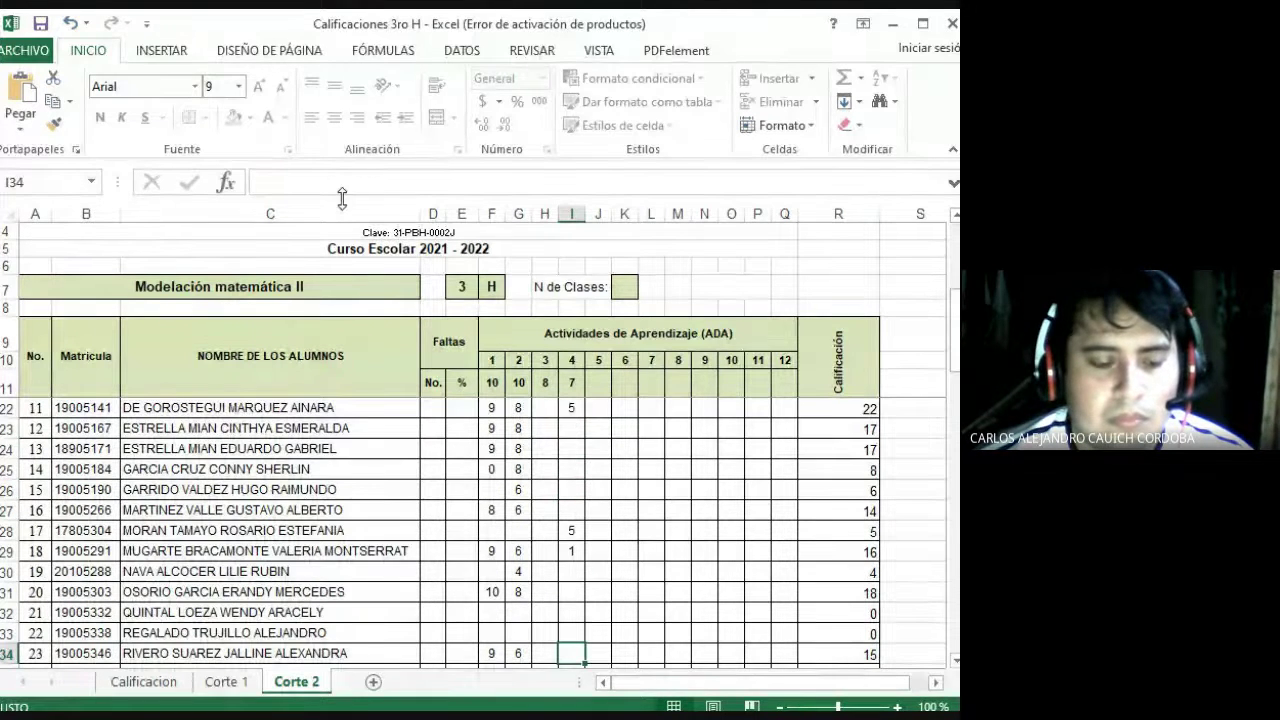
{"action": "key", "text": "Down"}
{"action": "key", "text": "Down"}
{"action": "type", "text": "6"}
{"action": "key", "text": "Up"}
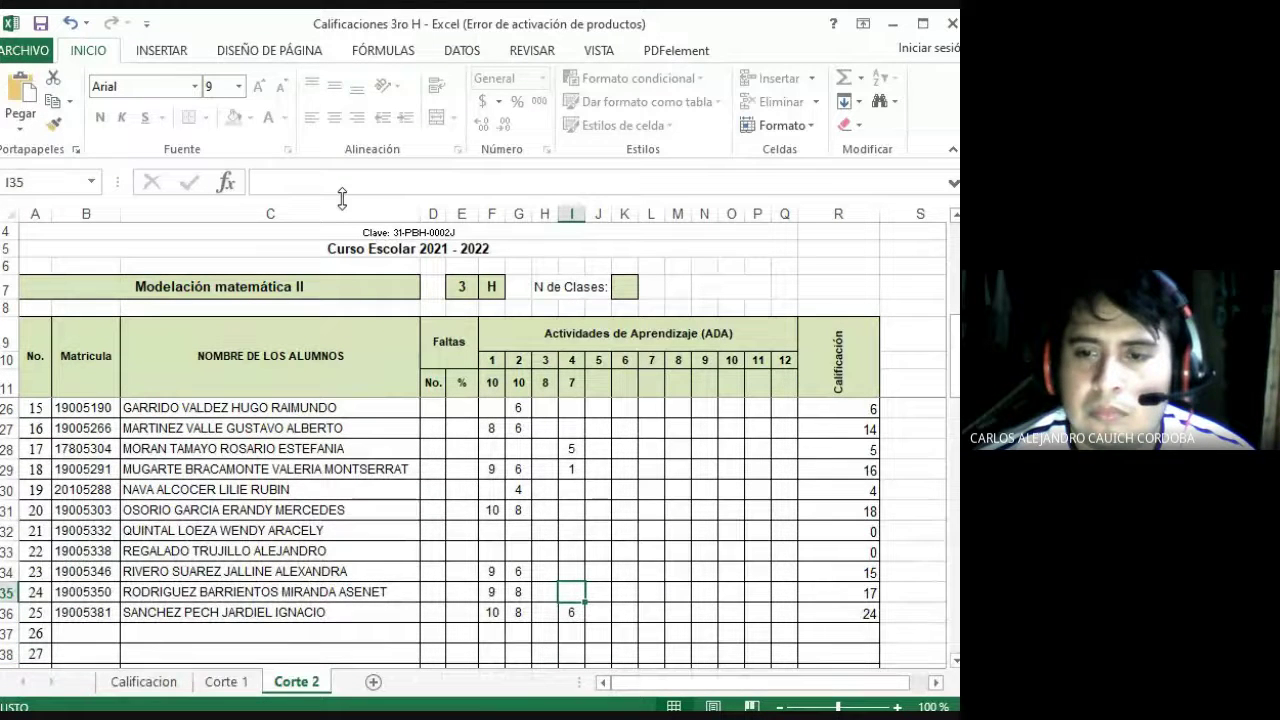
- Record a grade of 5 in cell I21 under ADA 4 for student No. 10
{"action": "key", "text": "Up"}
{"action": "key", "text": "Up"}
{"action": "key", "text": "Up"}
{"action": "key", "text": "Up"}
{"action": "key", "text": "Up"}
{"action": "key", "text": "Up"}
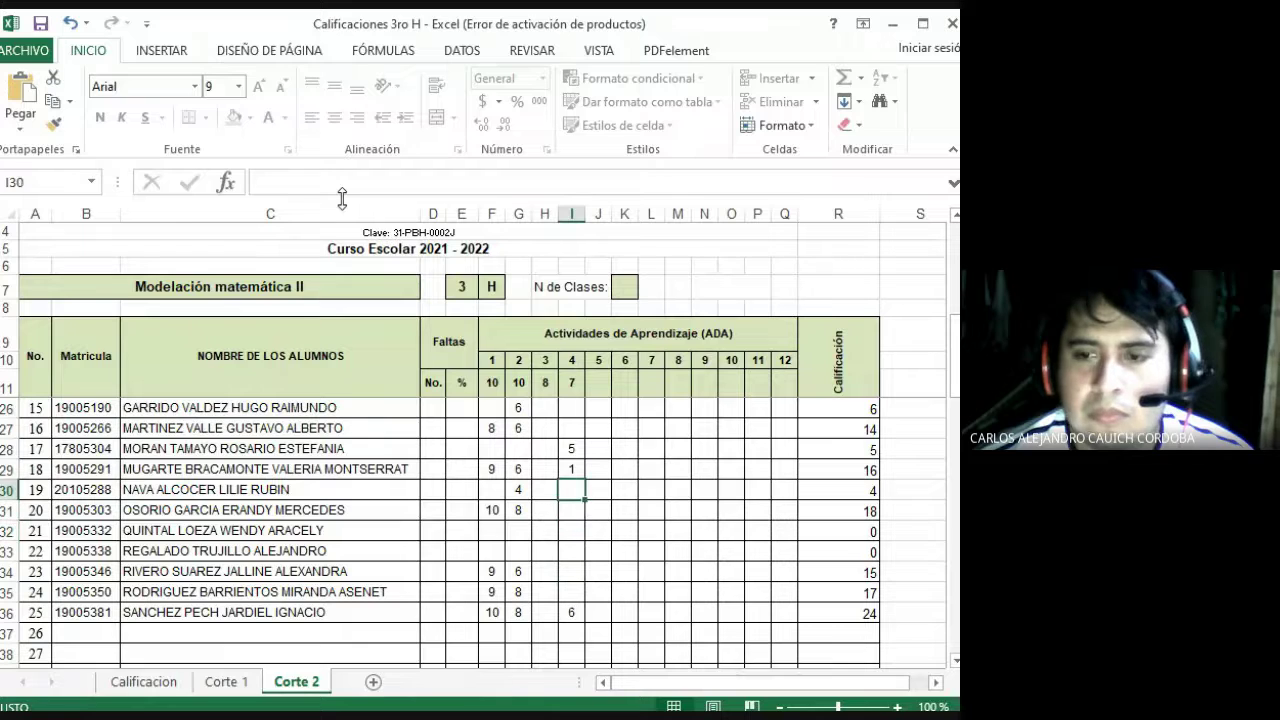
{"action": "key", "text": "Up"}
{"action": "key", "text": "Up"}
{"action": "key", "text": "Up"}
{"action": "key", "text": "Up"}
{"action": "key", "text": "Up"}
{"action": "key", "text": "Up"}
{"action": "key", "text": "Up"}
{"action": "key", "text": "Up"}
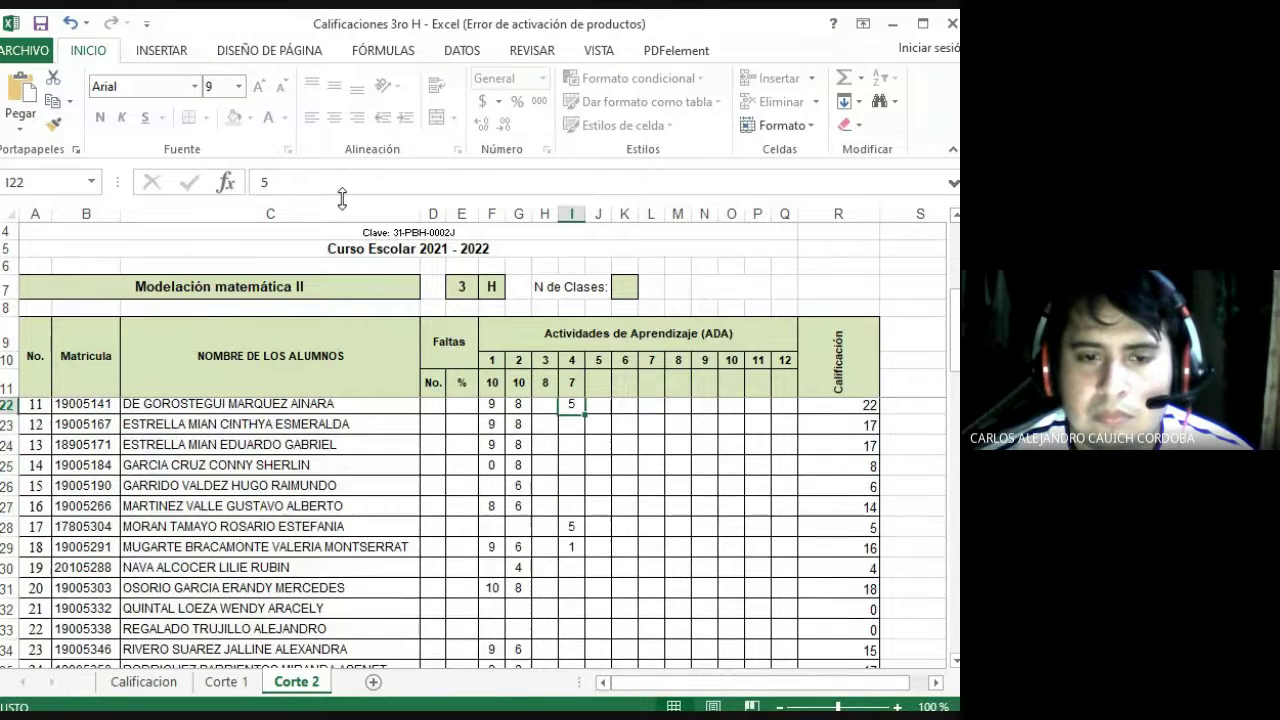
{"action": "key", "text": "Up"}
{"action": "key", "text": "Up"}
{"action": "key", "text": "Up"}
{"action": "key", "text": "Up"}
{"action": "key", "text": "Up"}
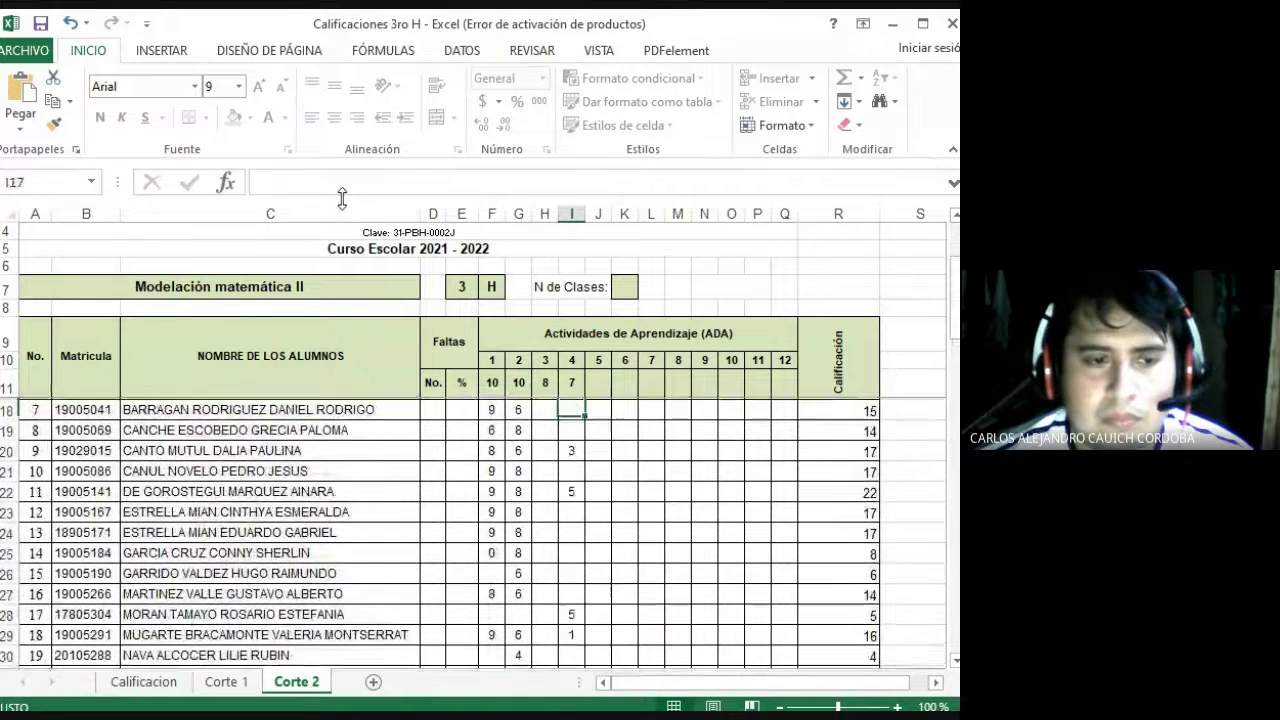
{"action": "key", "text": "Down"}
{"action": "key", "text": "Down"}
{"action": "key", "text": "Down"}
{"action": "key", "text": "Down"}
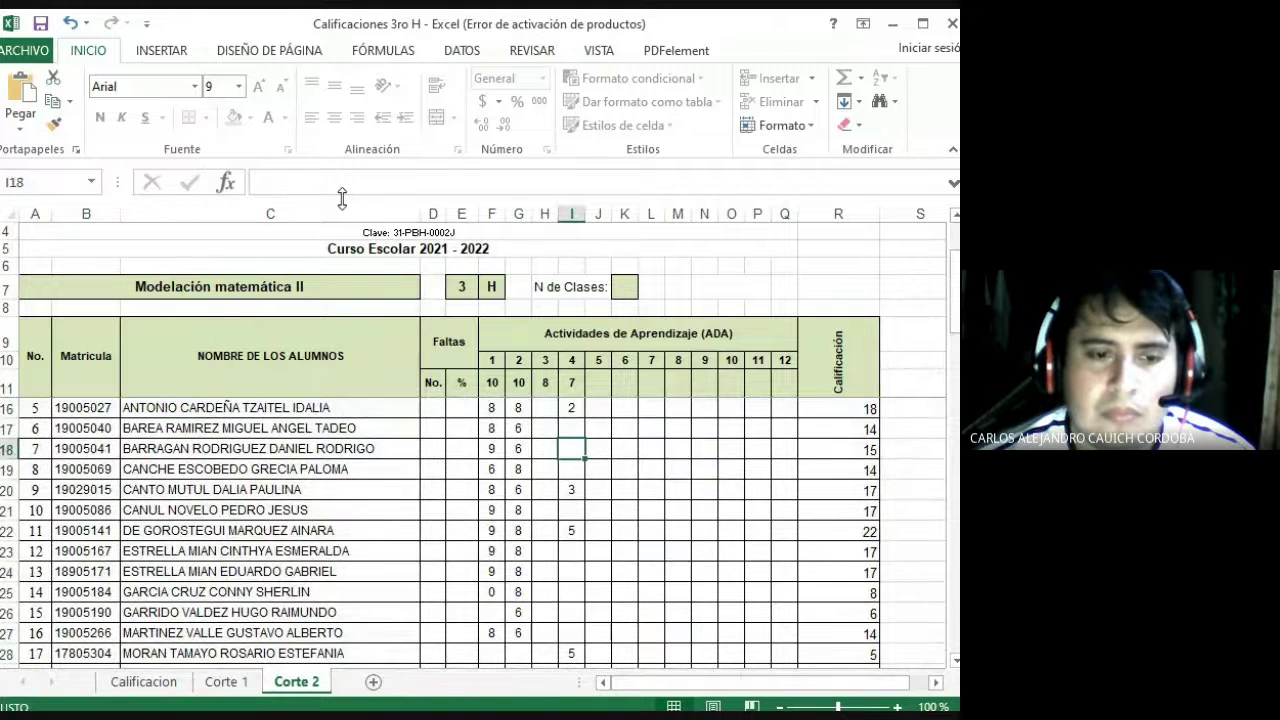
{"action": "key", "text": "Down"}
{"action": "type", "text": "5"}
{"action": "key", "text": "Up"}
- Record a grade of 5 in cell I34 under ADA 4 for student No. 23
{"action": "key", "text": "Up"}
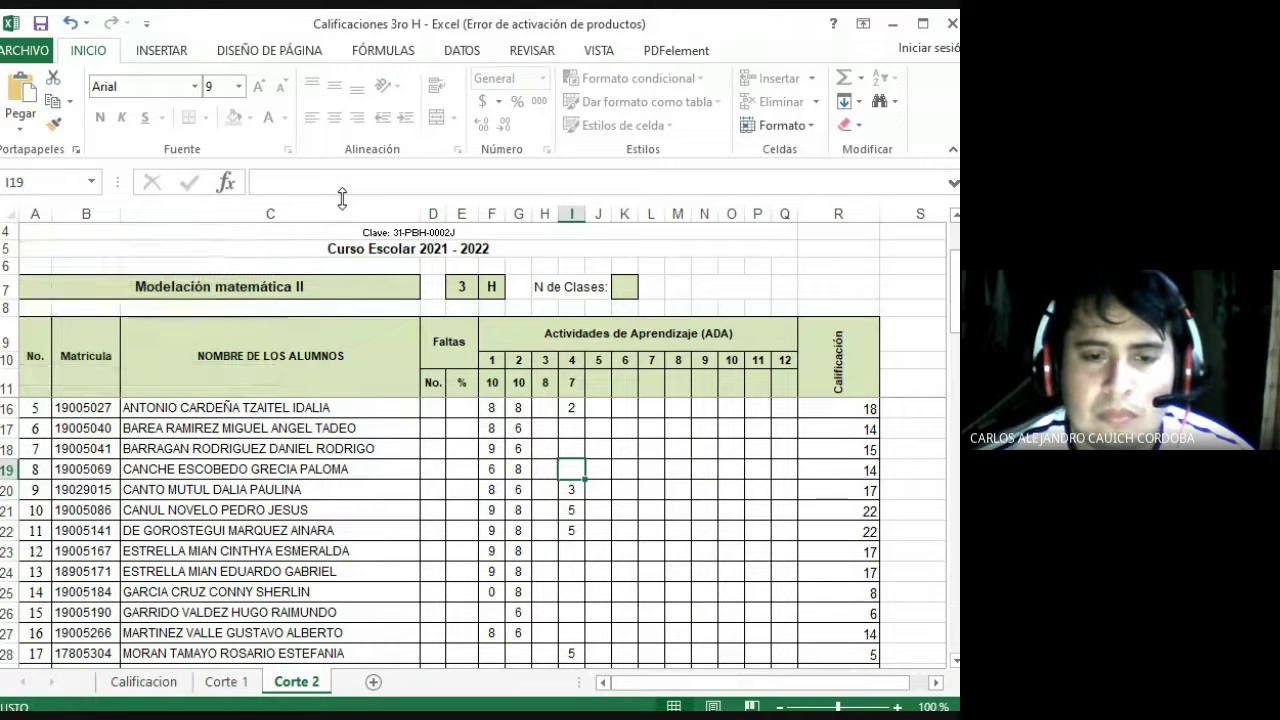
{"action": "key", "text": "Up"}
{"action": "key", "text": "Up"}
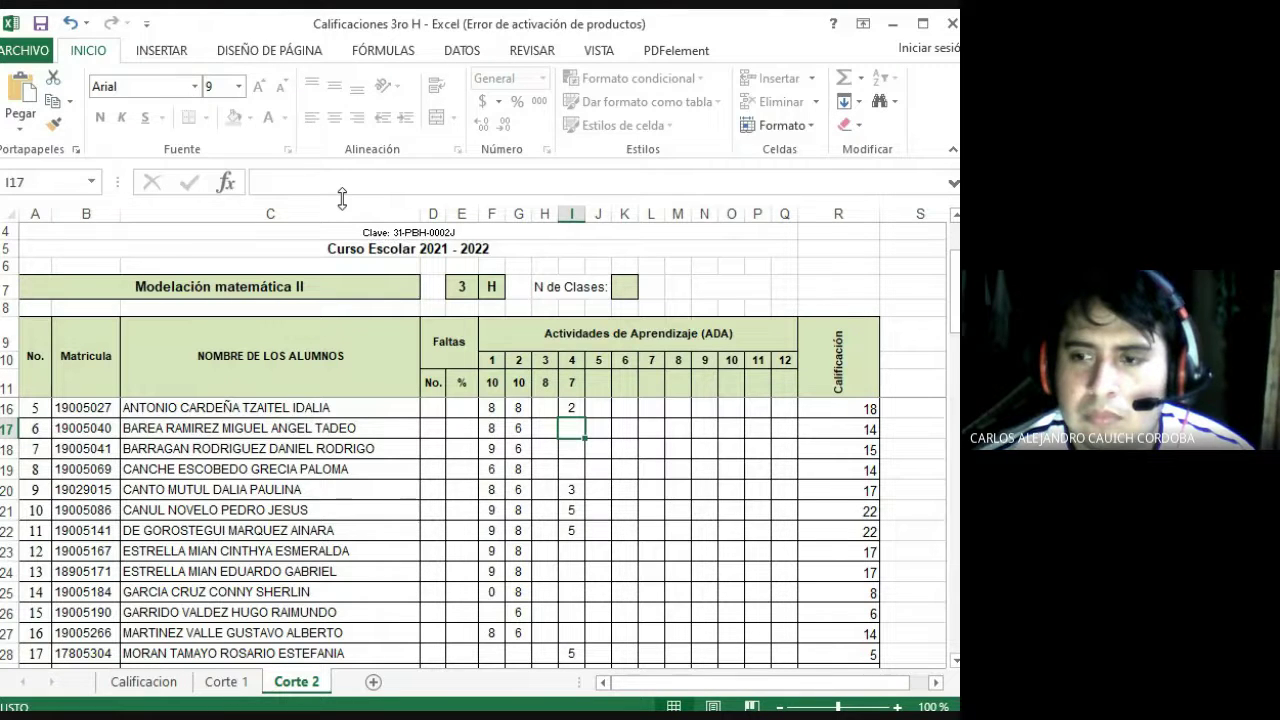
{"action": "key", "text": "Down"}
{"action": "key", "text": "Down"}
{"action": "key", "text": "Down"}
{"action": "key", "text": "Down"}
{"action": "key", "text": "Down"}
{"action": "key", "text": "Down"}
{"action": "key", "text": "Down"}
{"action": "key", "text": "Down"}
{"action": "key", "text": "Down"}
{"action": "key", "text": "Down"}
{"action": "key", "text": "Down"}
{"action": "key", "text": "Down"}
{"action": "key", "text": "Down"}
{"action": "key", "text": "Down"}
{"action": "key", "text": "Down"}
{"action": "key", "text": "Down"}
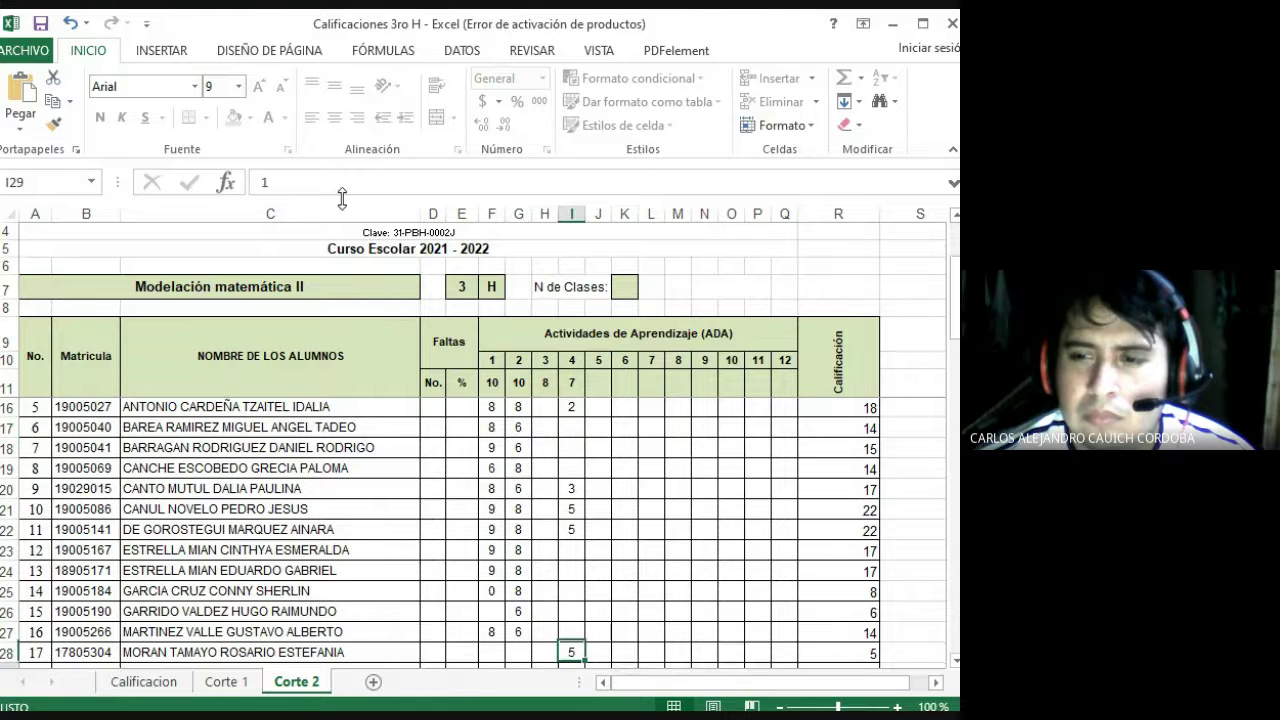
{"action": "key", "text": "Up"}
{"action": "key", "text": "Up"}
{"action": "key", "text": "Up"}
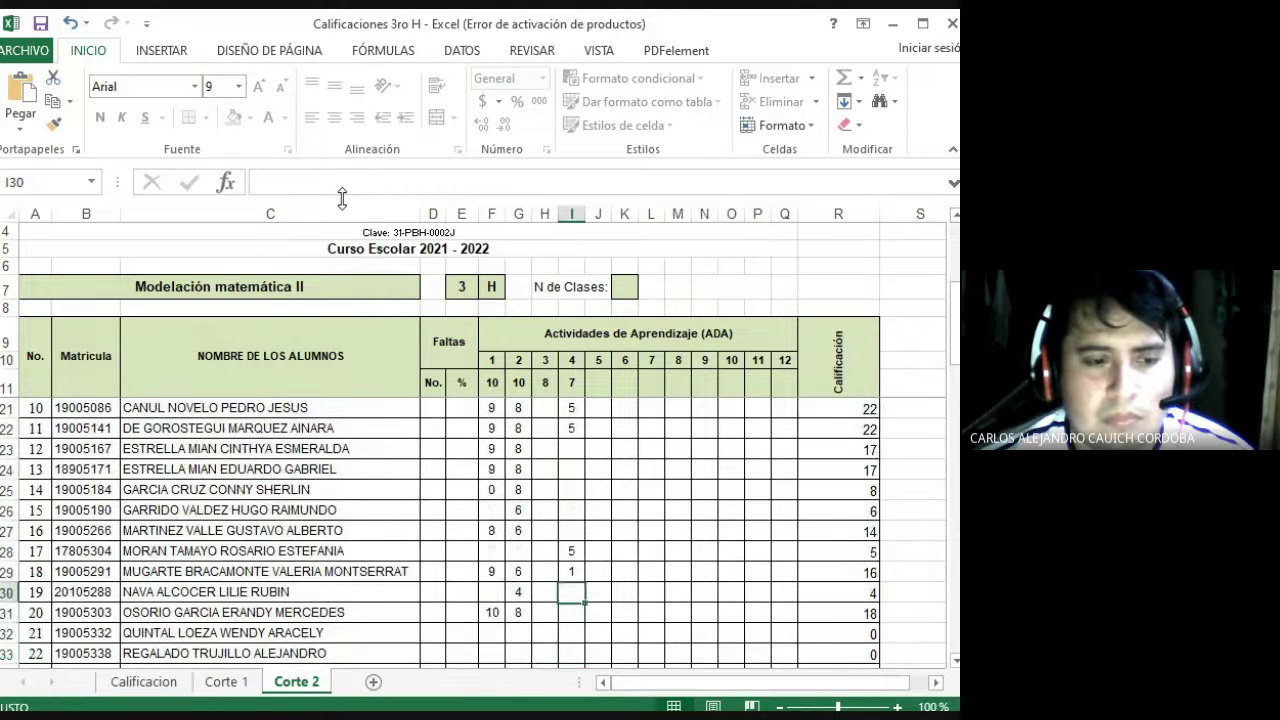
{"action": "key", "text": "Down"}
{"action": "key", "text": "Down"}
{"action": "key", "text": "Down"}
{"action": "key", "text": "Down"}
{"action": "type", "text": "5"}
{"action": "key", "text": "Return"}
- Record a grade of 6 in cell I19 under ADA 4 for student No. 8
{"action": "key", "text": "Up"}
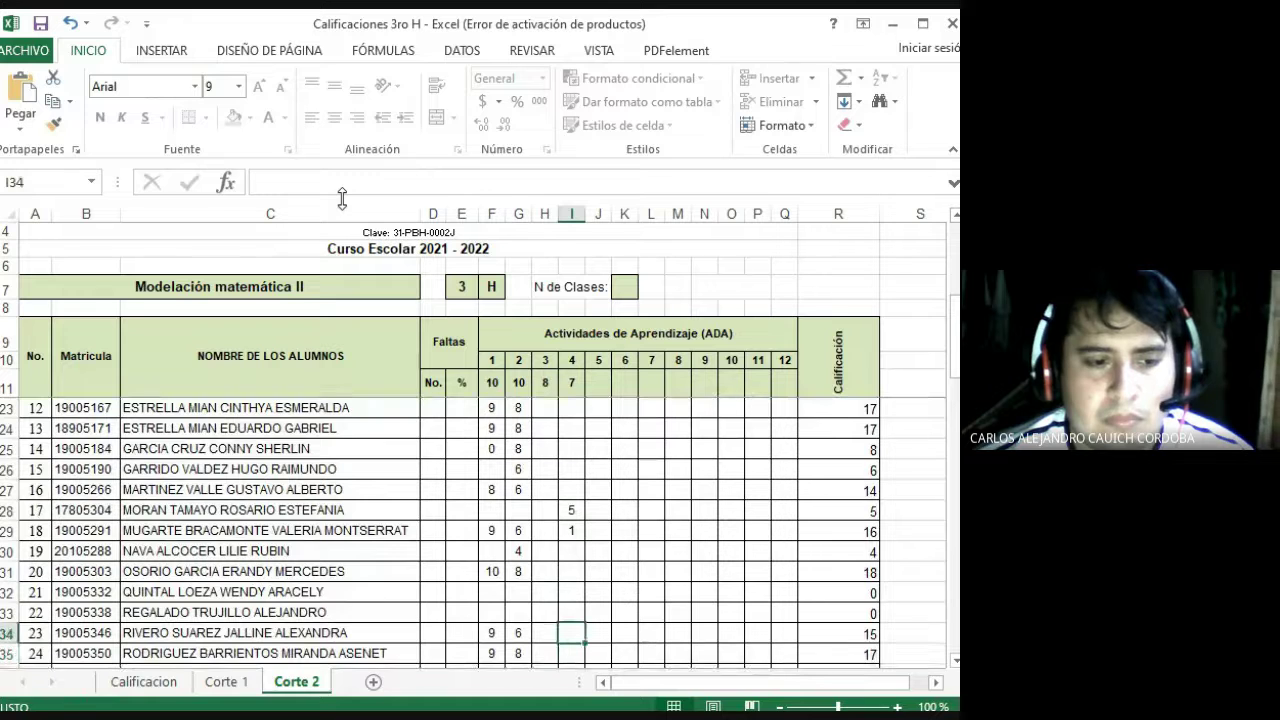
{"action": "key", "text": "Up"}
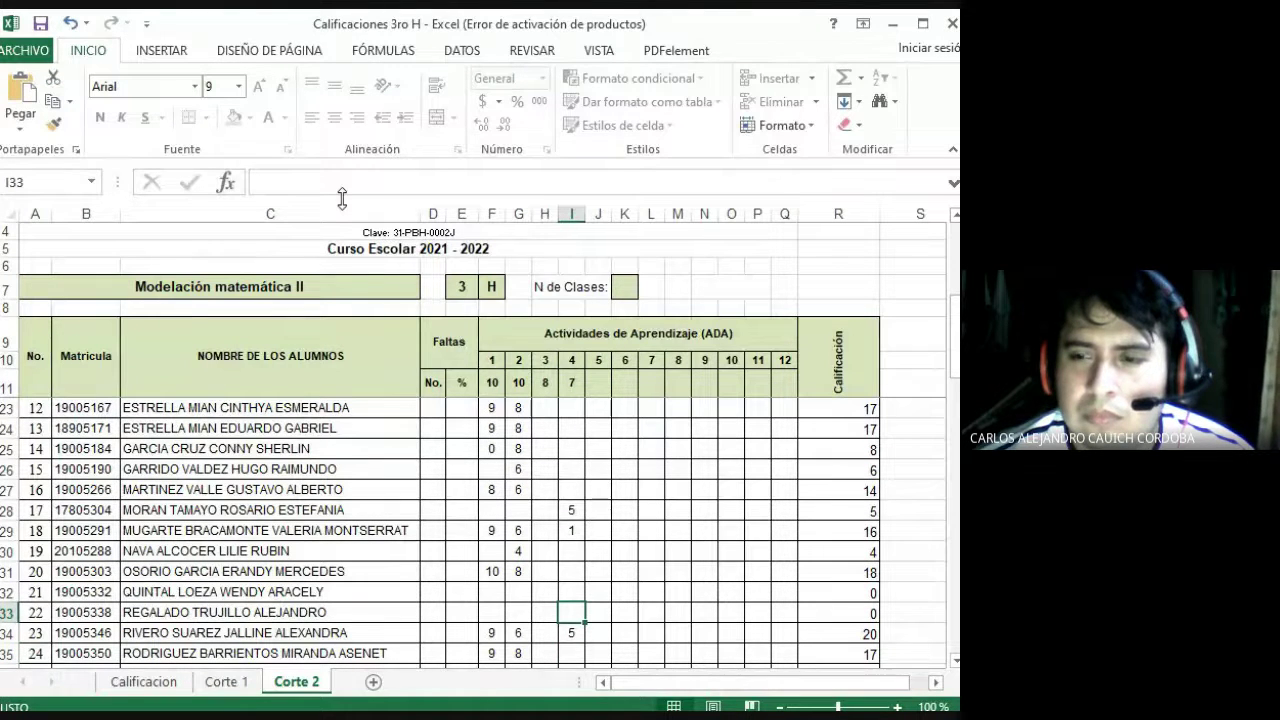
{"action": "key", "text": "Up"}
{"action": "key", "text": "Up"}
{"action": "key", "text": "Up"}
{"action": "key", "text": "Up"}
{"action": "key", "text": "Up"}
{"action": "key", "text": "Up"}
{"action": "key", "text": "Up"}
{"action": "key", "text": "Up"}
{"action": "key", "text": "Up"}
{"action": "key", "text": "Up"}
{"action": "key", "text": "Up"}
{"action": "key", "text": "Up"}
{"action": "key", "text": "Up"}
{"action": "key", "text": "Up"}
{"action": "key", "text": "Up"}
{"action": "key", "text": "Up"}
{"action": "key", "text": "Up"}
{"action": "key", "text": "Up"}
{"action": "key", "text": "Up"}
{"action": "key", "text": "Down"}
{"action": "key", "text": "Down"}
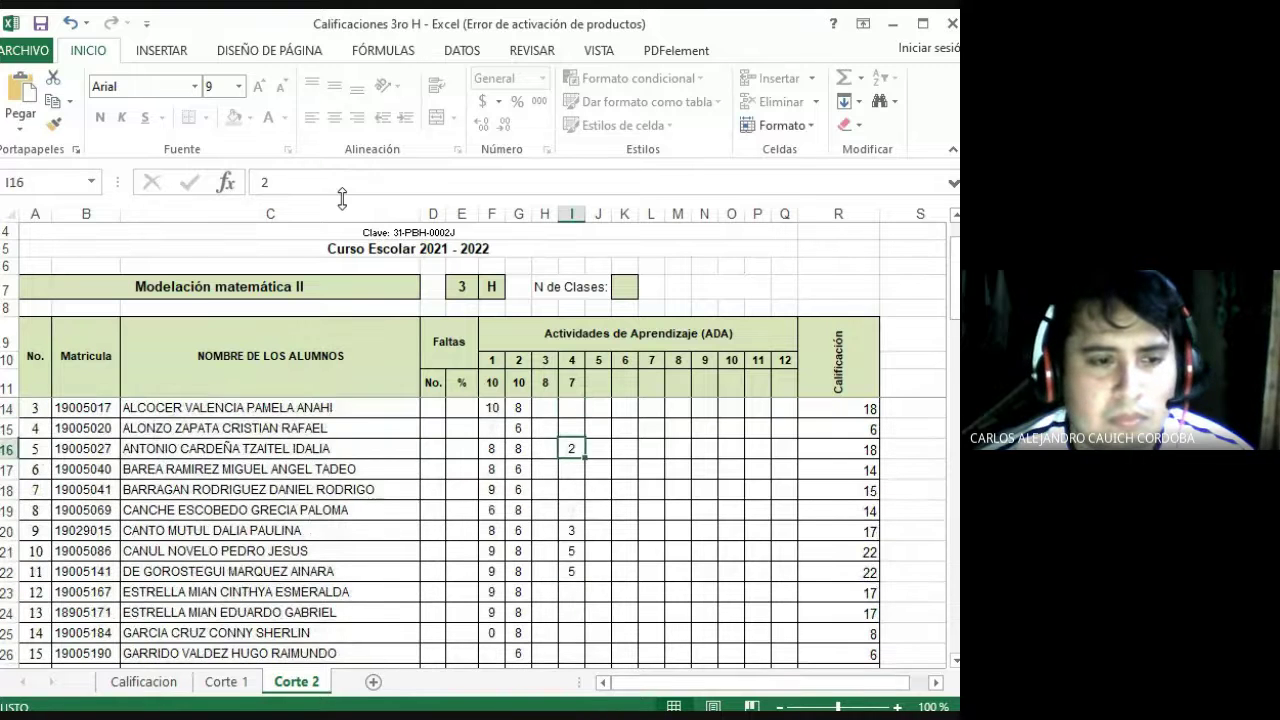
{"action": "key", "text": "Up"}
{"action": "key", "text": "Up"}
{"action": "key", "text": "Up"}
{"action": "key", "text": "Up"}
{"action": "key", "text": "Down"}
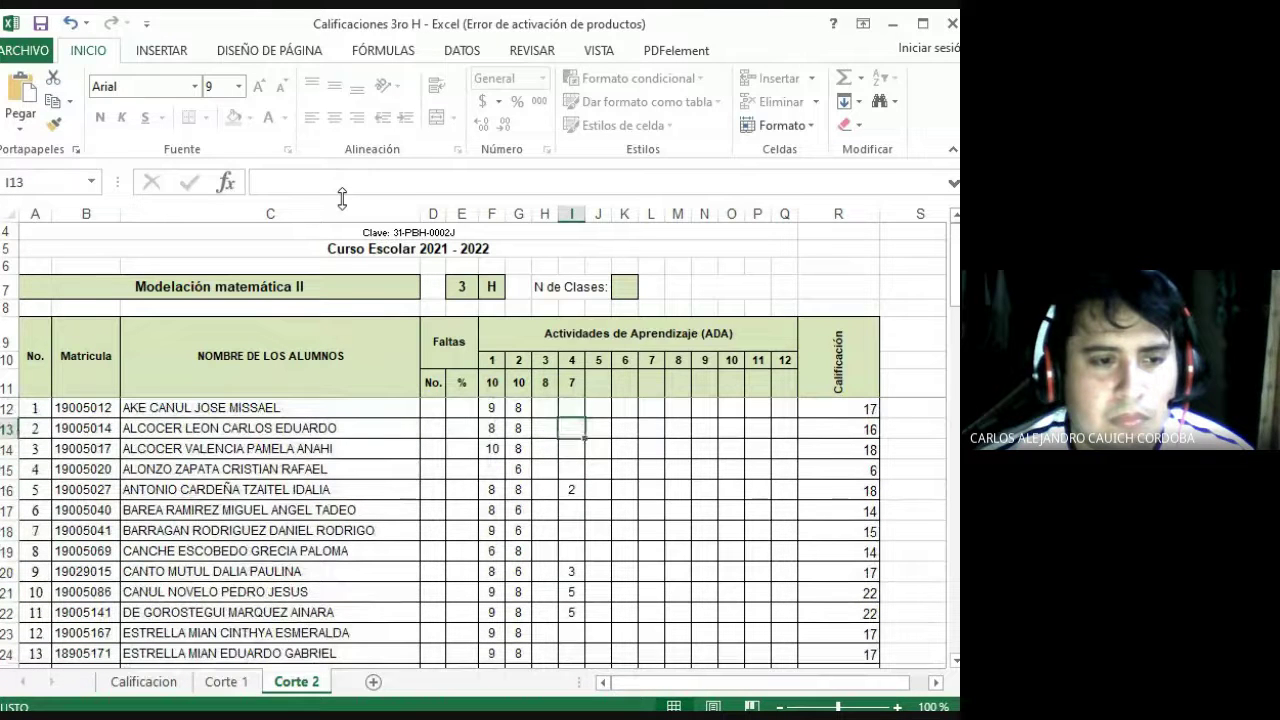
{"action": "key", "text": "Up"}
{"action": "key", "text": "Up"}
{"action": "key", "text": "Up"}
{"action": "key", "text": "Down"}
{"action": "key", "text": "Down"}
{"action": "key", "text": "Down"}
{"action": "key", "text": "Down"}
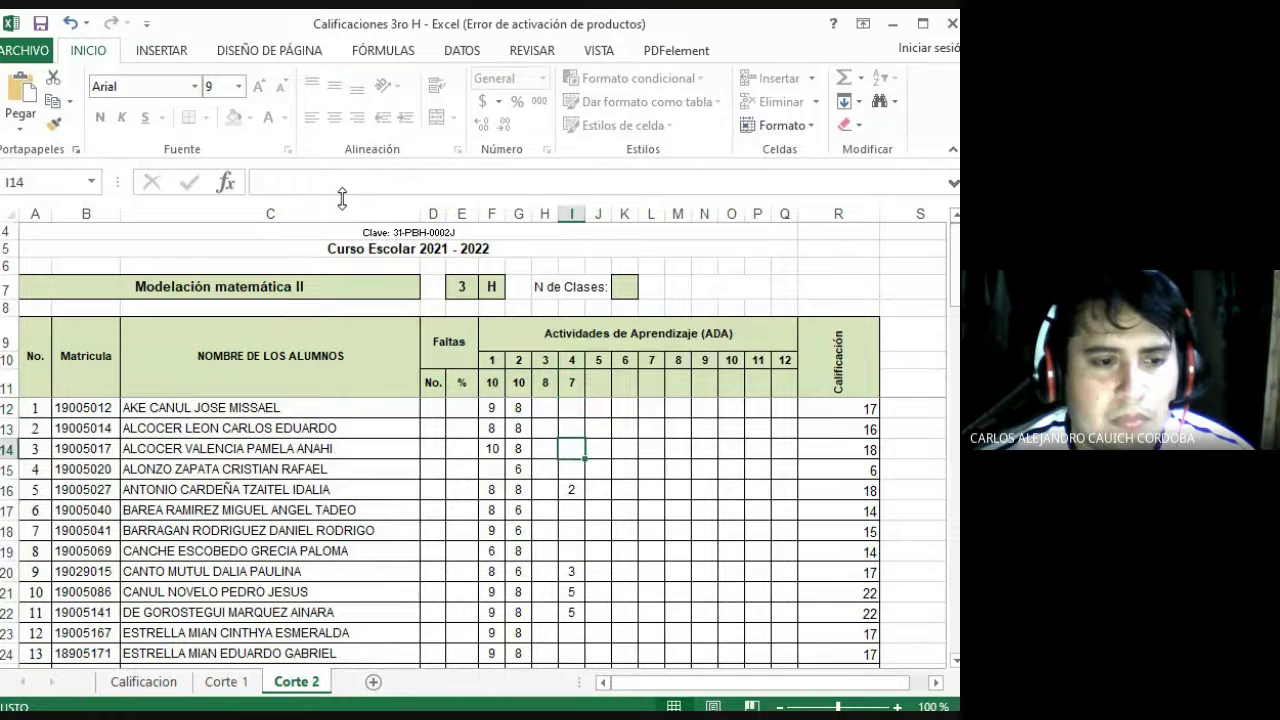
{"action": "key", "text": "Down"}
{"action": "key", "text": "Down"}
{"action": "key", "text": "Down"}
{"action": "key", "text": "Down"}
{"action": "key", "text": "Down"}
{"action": "type", "text": "6"}
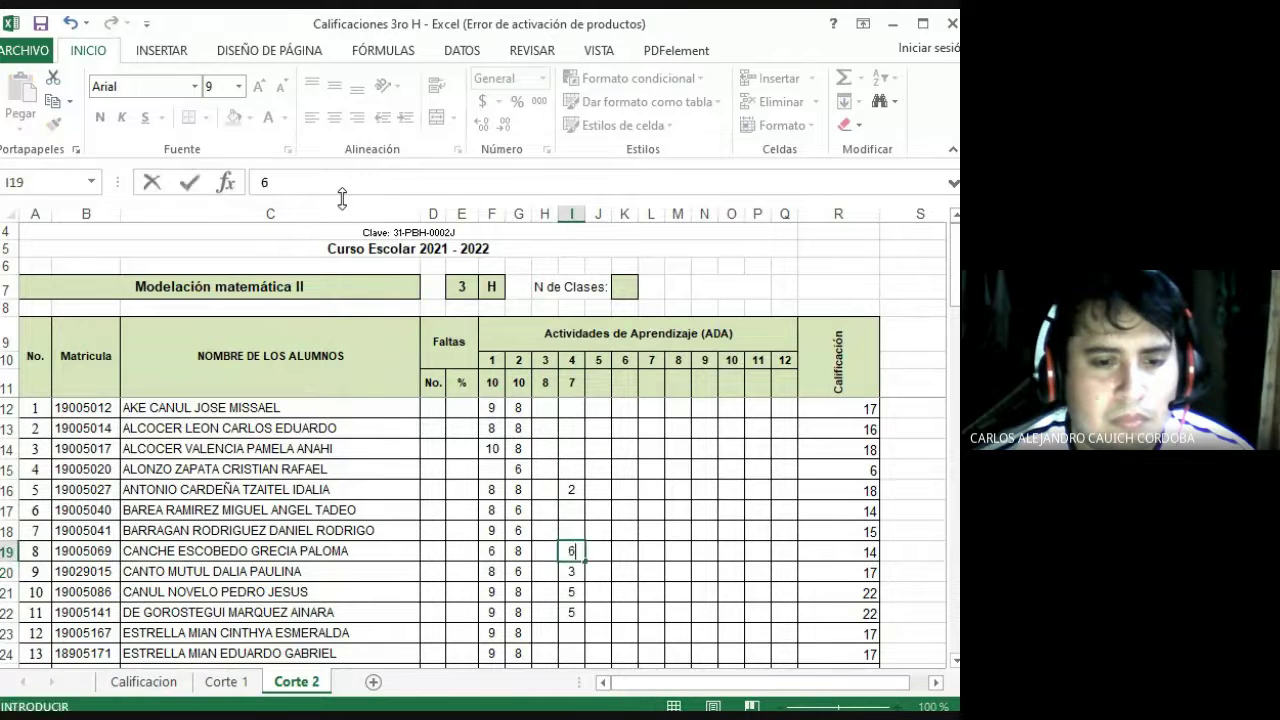
{"action": "key", "text": "Return"}
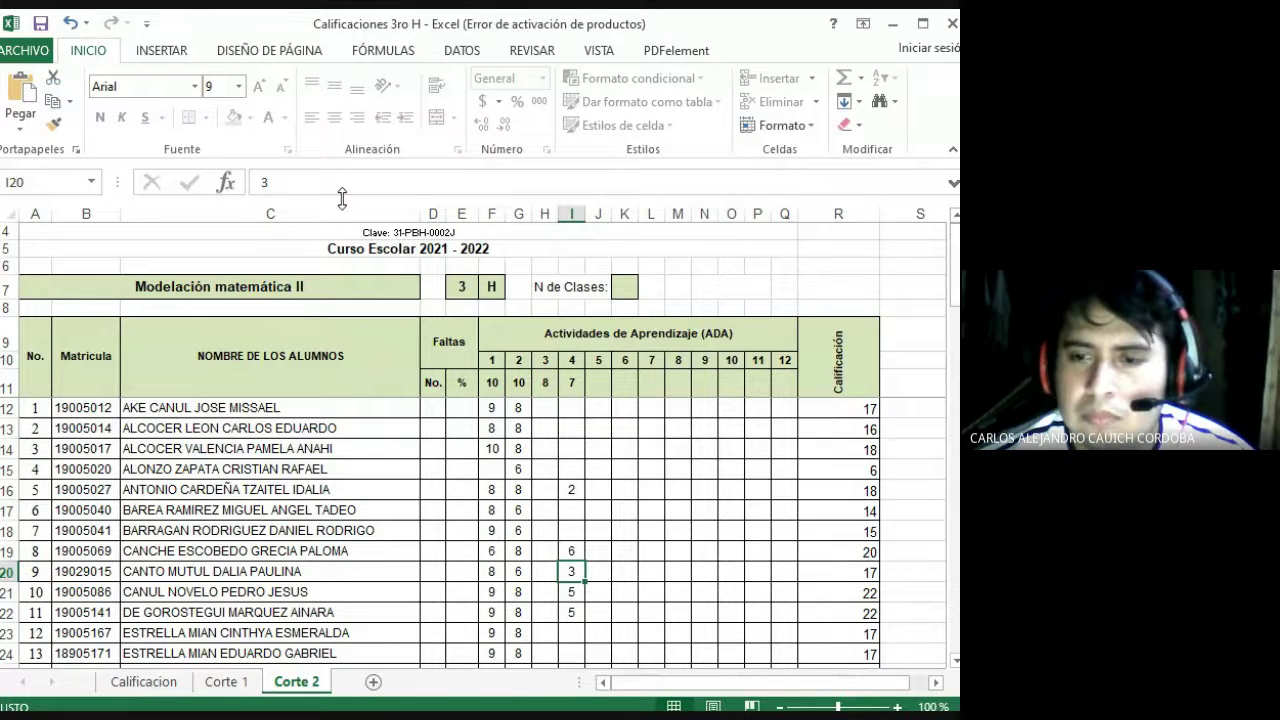
- Record a grade of 4 in cell I15 under ADA 4 for student No. 4
{"action": "key", "text": "Up"}
{"action": "key", "text": "Up"}
{"action": "key", "text": "Up"}
{"action": "key", "text": "Up"}
{"action": "key", "text": "Up"}
{"action": "key", "text": "Up"}
{"action": "key", "text": "Up"}
{"action": "key", "text": "Up"}
{"action": "key", "text": "Up"}
{"action": "key", "text": "Up"}
{"action": "key", "text": "Up"}
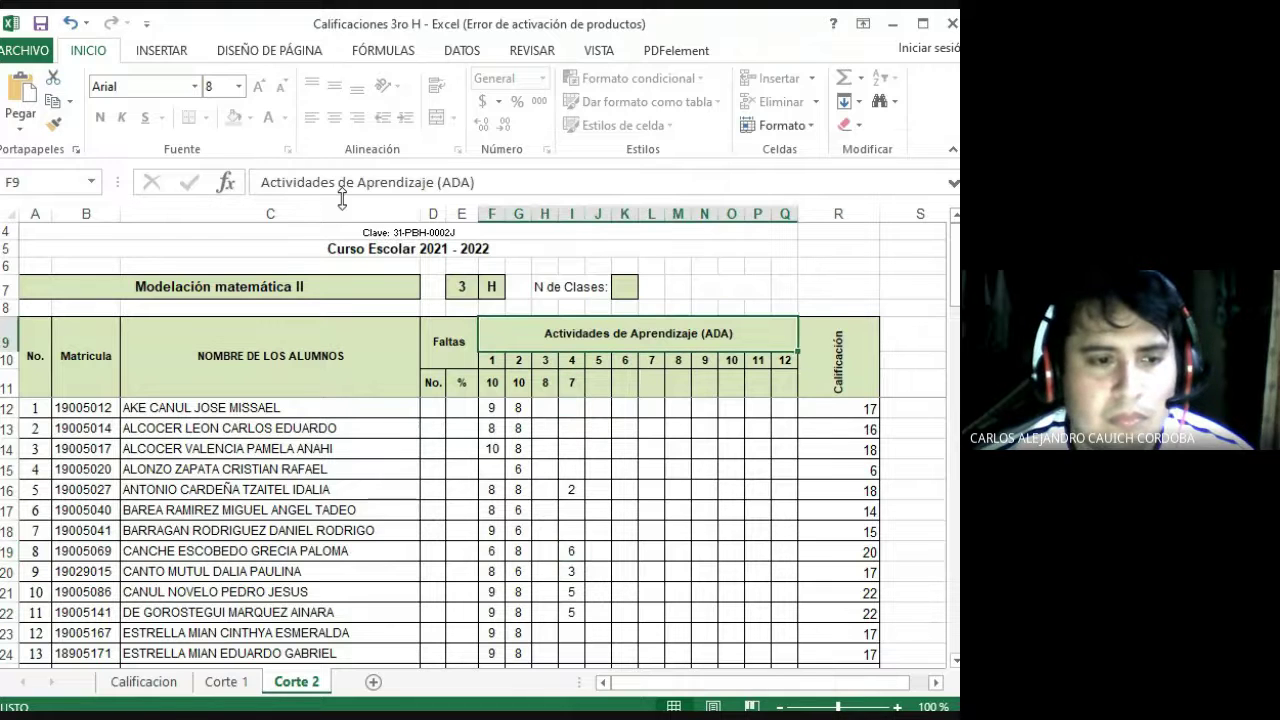
{"action": "key", "text": "Down"}
{"action": "key", "text": "Down"}
{"action": "key", "text": "Down"}
{"action": "key", "text": "Down"}
{"action": "key", "text": "Down"}
{"action": "key", "text": "Down"}
{"action": "type", "text": "4"}
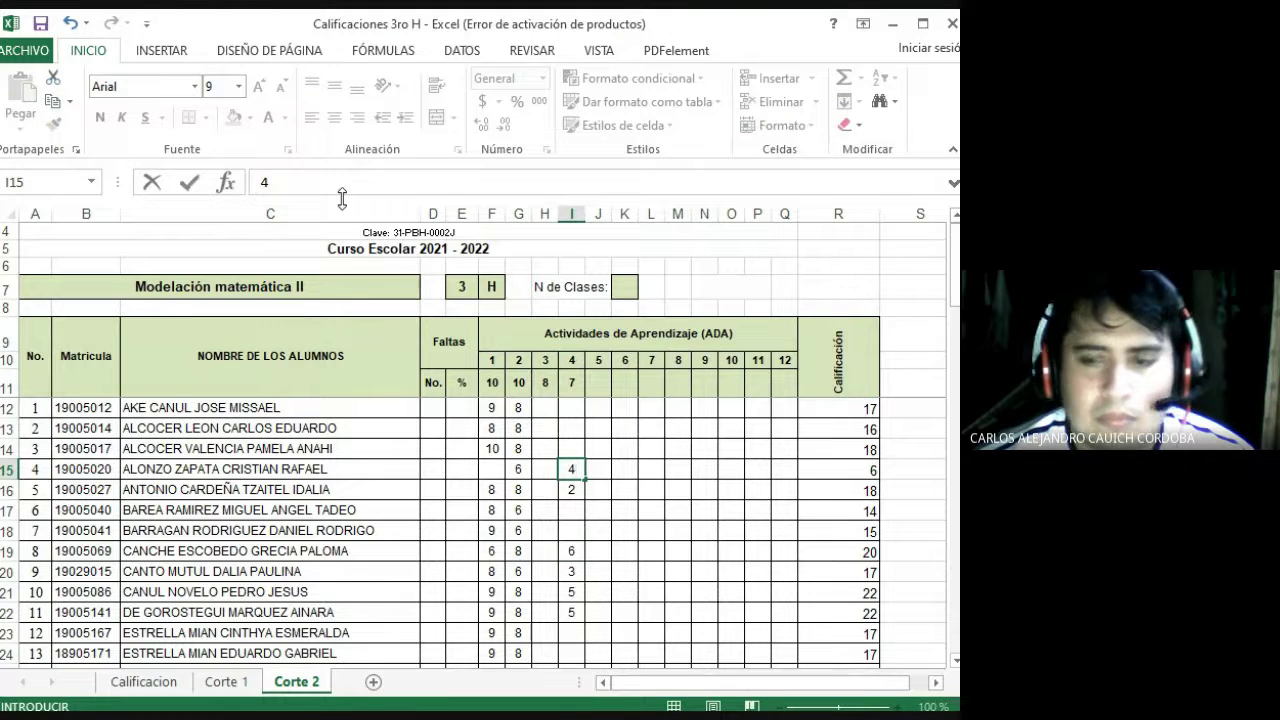
{"action": "key", "text": "Return"}
- Record a grade of 5 in cell I24 under ADA 4 for student No. 13
{"action": "key", "text": "Down"}
{"action": "key", "text": "Down"}
{"action": "key", "text": "Down"}
{"action": "key", "text": "Down"}
{"action": "key", "text": "Down"}
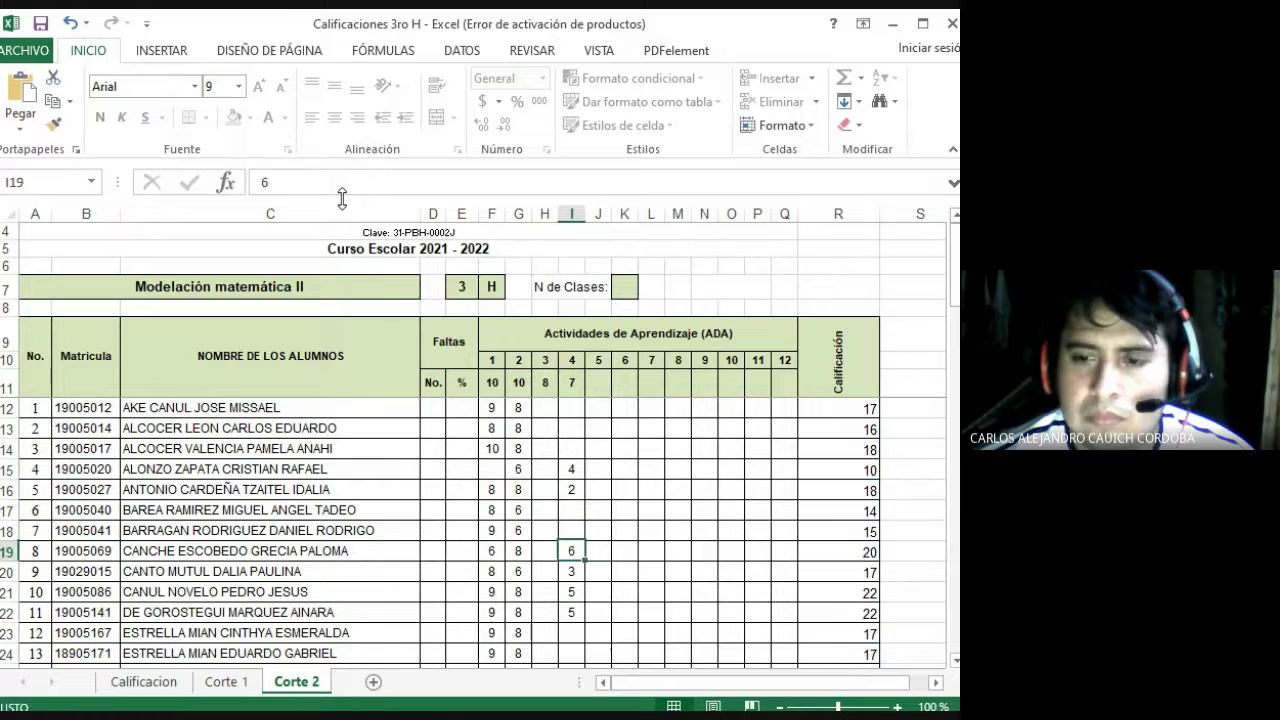
{"action": "key", "text": "Down"}
{"action": "key", "text": "Down"}
{"action": "key", "text": "Down"}
{"action": "key", "text": "Down"}
{"action": "key", "text": "Up"}
{"action": "key", "text": "Up"}
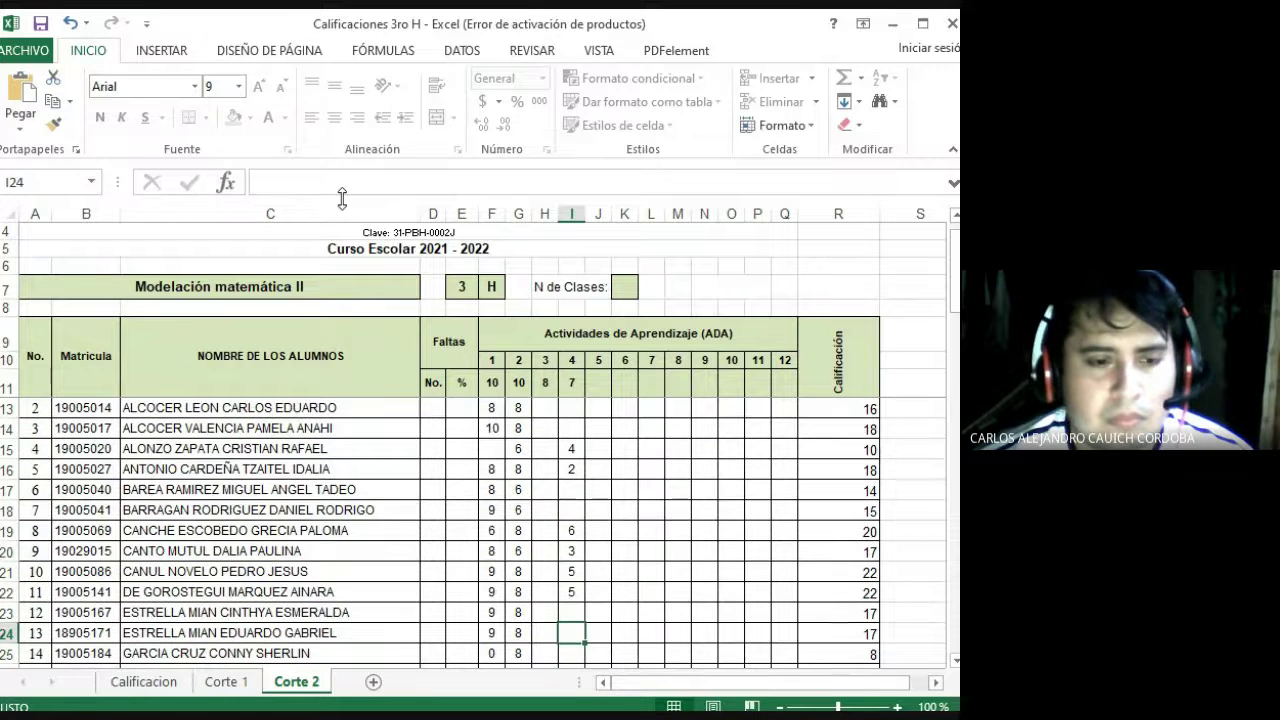
{"action": "key", "text": "Down"}
{"action": "key", "text": "Down"}
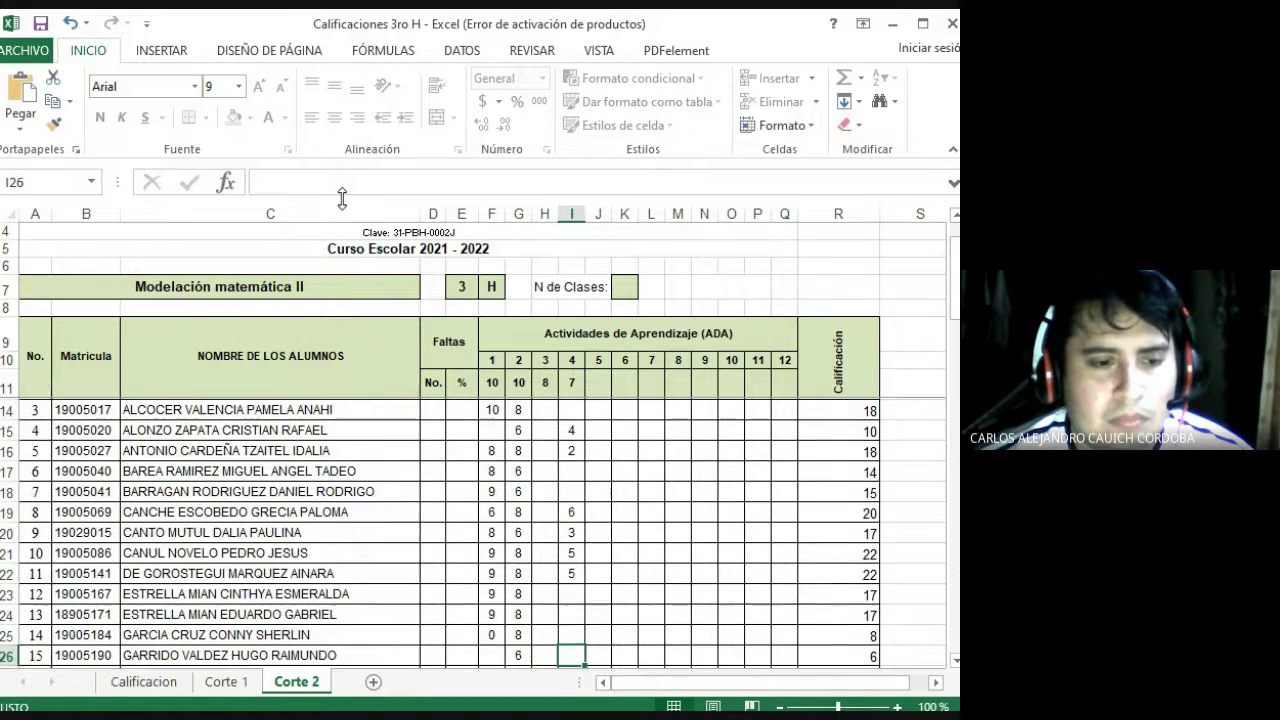
{"action": "key", "text": "Up"}
{"action": "key", "text": "Up"}
{"action": "key", "text": "Down"}
{"action": "type", "text": "5"}
{"action": "key", "text": "Return"}
- Record a grade of 5 in cell I25 under ADA 4 for student No. 14
{"action": "key", "text": "Down"}
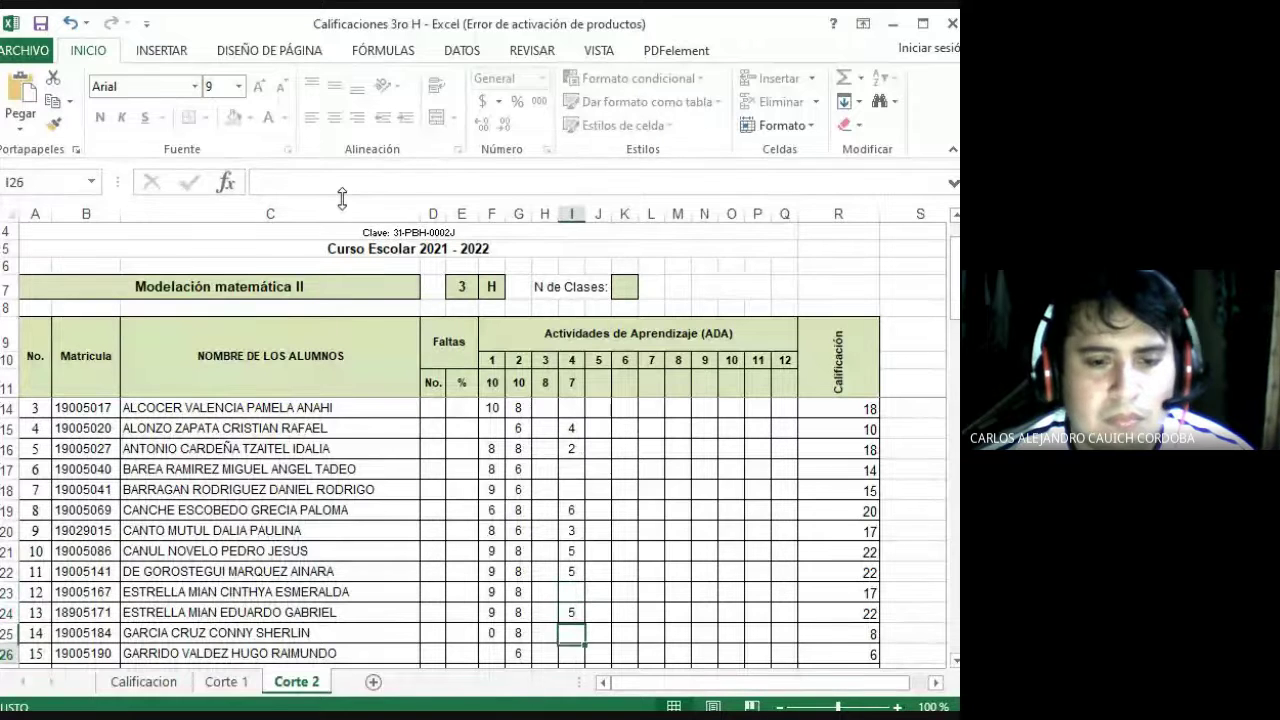
{"action": "key", "text": "Down"}
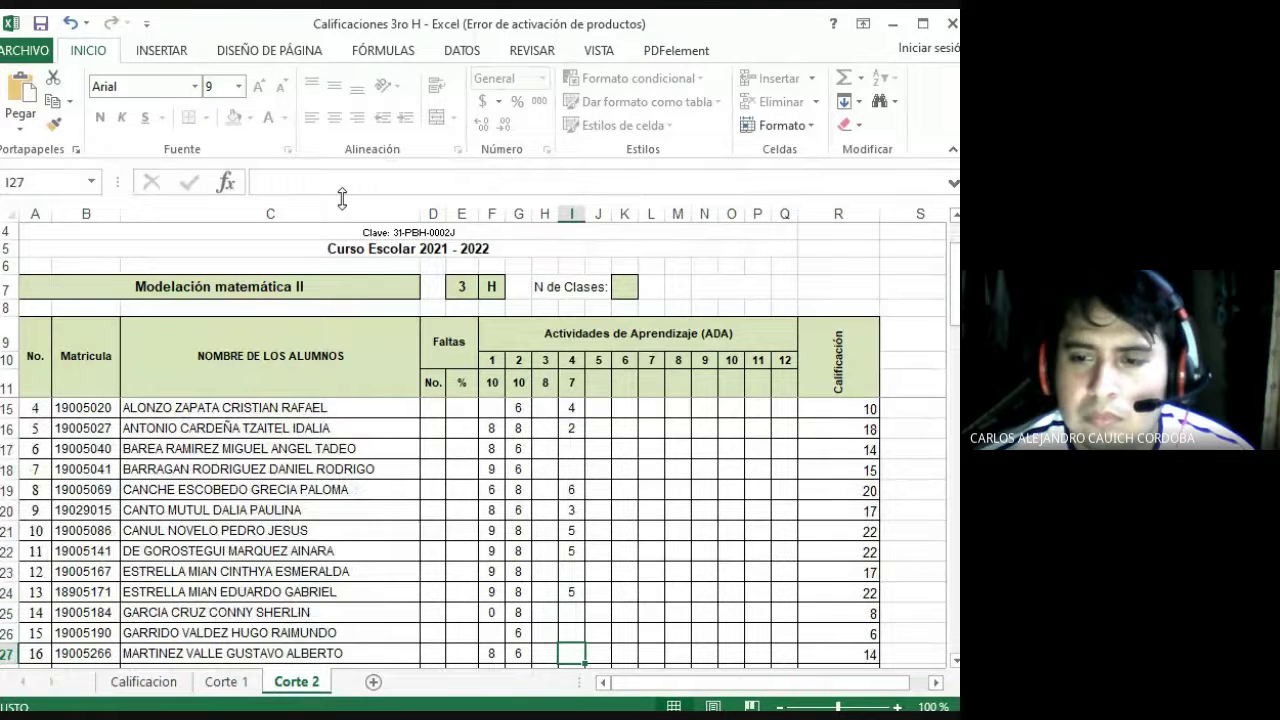
{"action": "key", "text": "Up"}
{"action": "key", "text": "Up"}
{"action": "key", "text": "Up"}
{"action": "key", "text": "Up"}
{"action": "key", "text": "Up"}
{"action": "key", "text": "Up"}
{"action": "key", "text": "Up"}
{"action": "key", "text": "Up"}
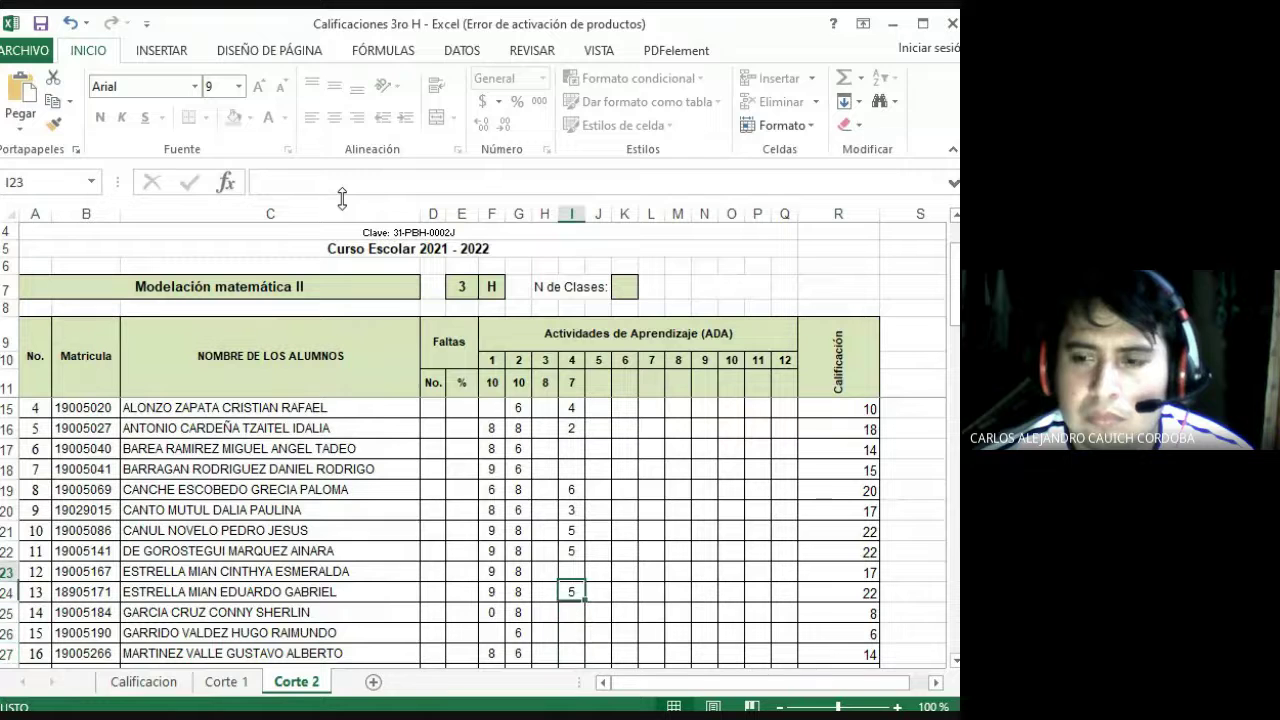
{"action": "key", "text": "Down"}
{"action": "key", "text": "Down"}
{"action": "key", "text": "Down"}
{"action": "key", "text": "Down"}
{"action": "key", "text": "Down"}
{"action": "key", "text": "Down"}
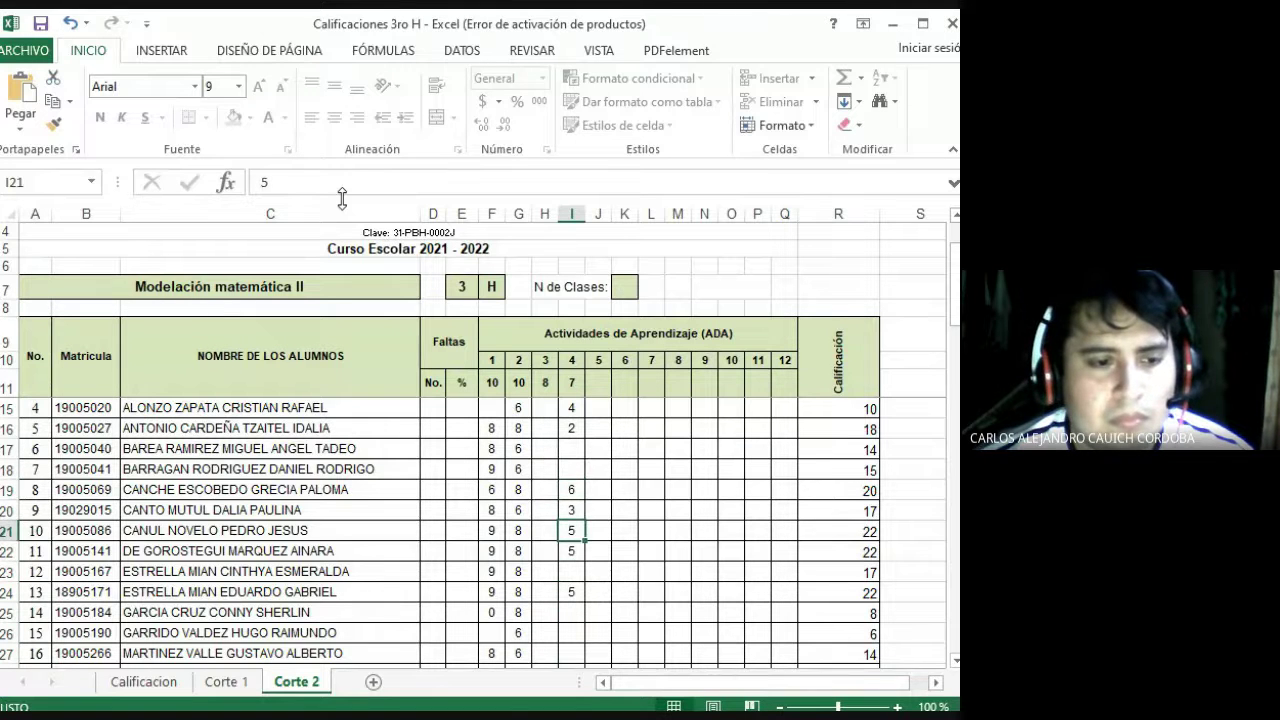
{"action": "type", "text": "5"}
{"action": "key", "text": "Return"}
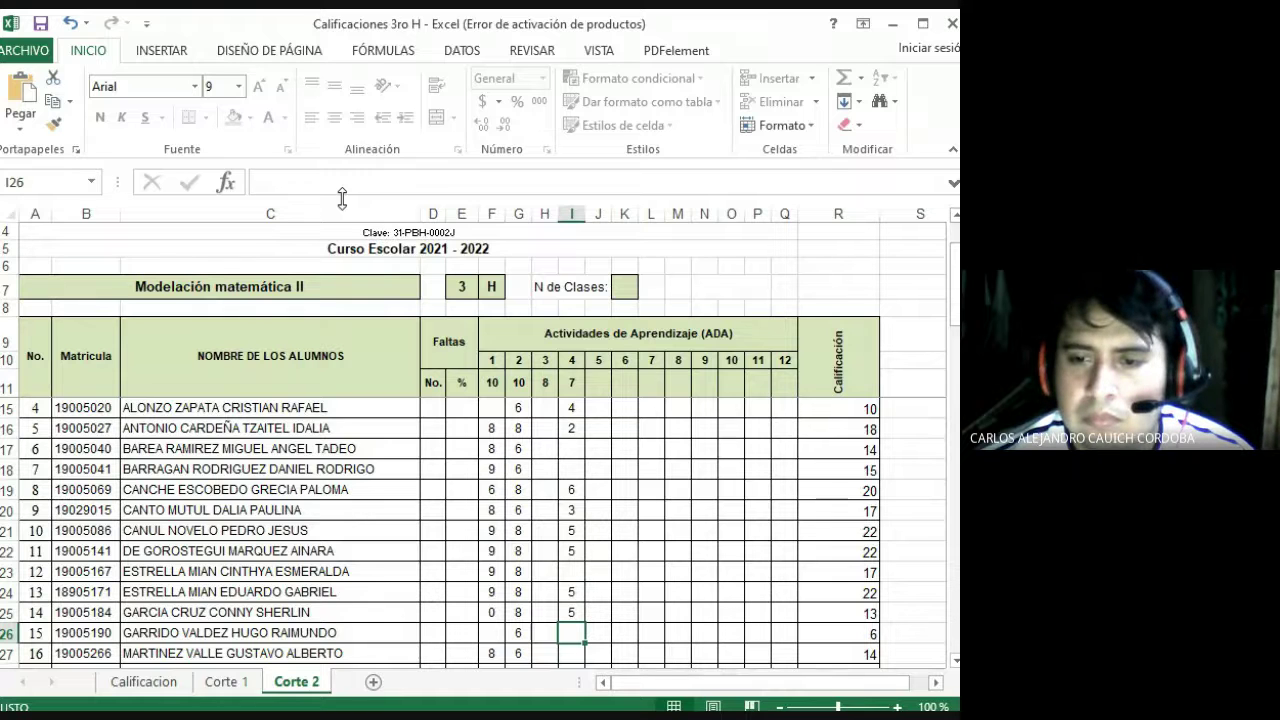
- Record a grade of 2 in cell I30 under ADA 4 for student No. 19
{"action": "key", "text": "Down"}
{"action": "key", "text": "Down"}
{"action": "key", "text": "Down"}
{"action": "key", "text": "Down"}
{"action": "key", "text": "Down"}
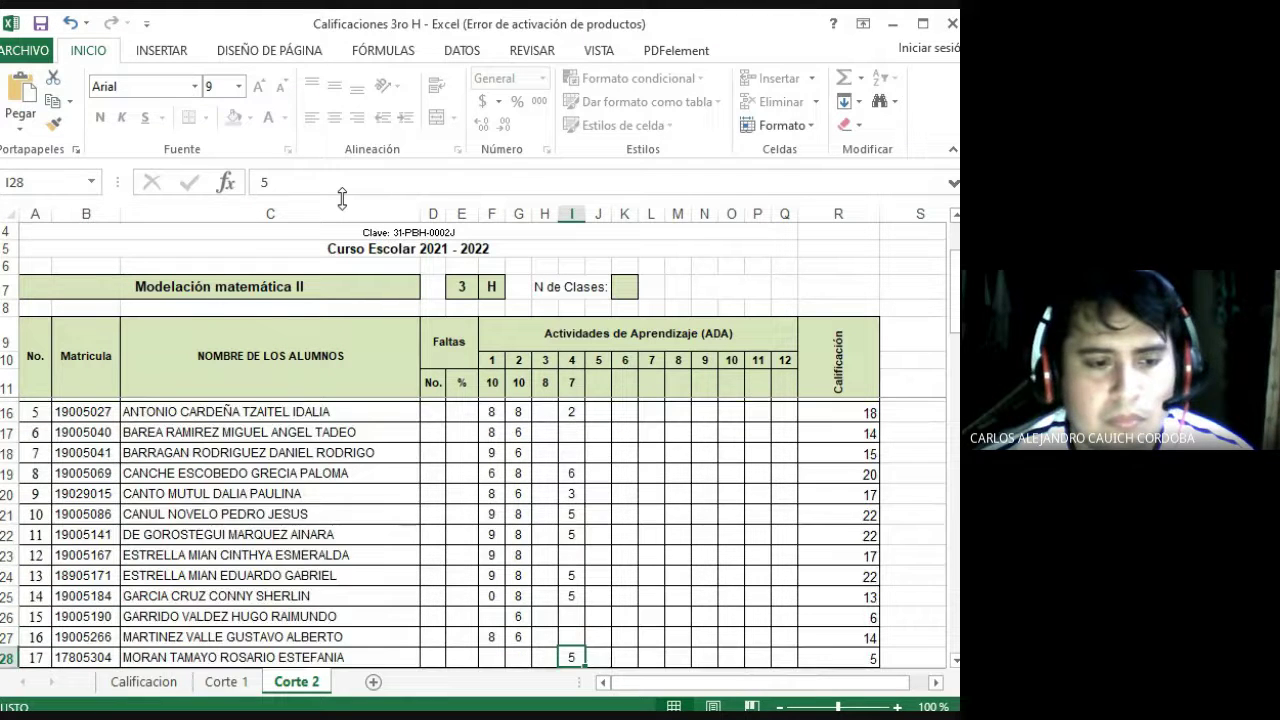
{"action": "key", "text": "Up"}
{"action": "type", "text": "2"}
{"action": "key", "text": "Return"}
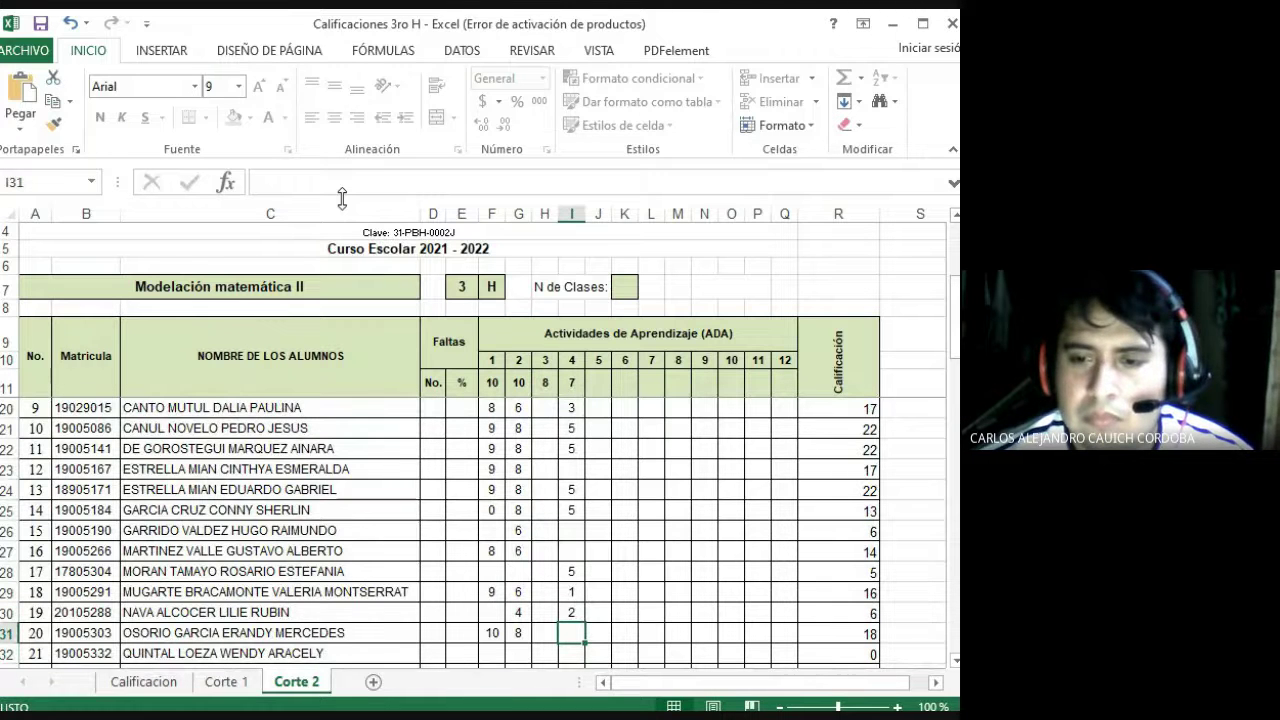
- Record a grade of 1 in cell I35 under ADA 4 for student No. 24
{"action": "key", "text": "Up"}
{"action": "key", "text": "Down"}
{"action": "key", "text": "Down"}
{"action": "key", "text": "Down"}
{"action": "key", "text": "Down"}
{"action": "key", "text": "Down"}
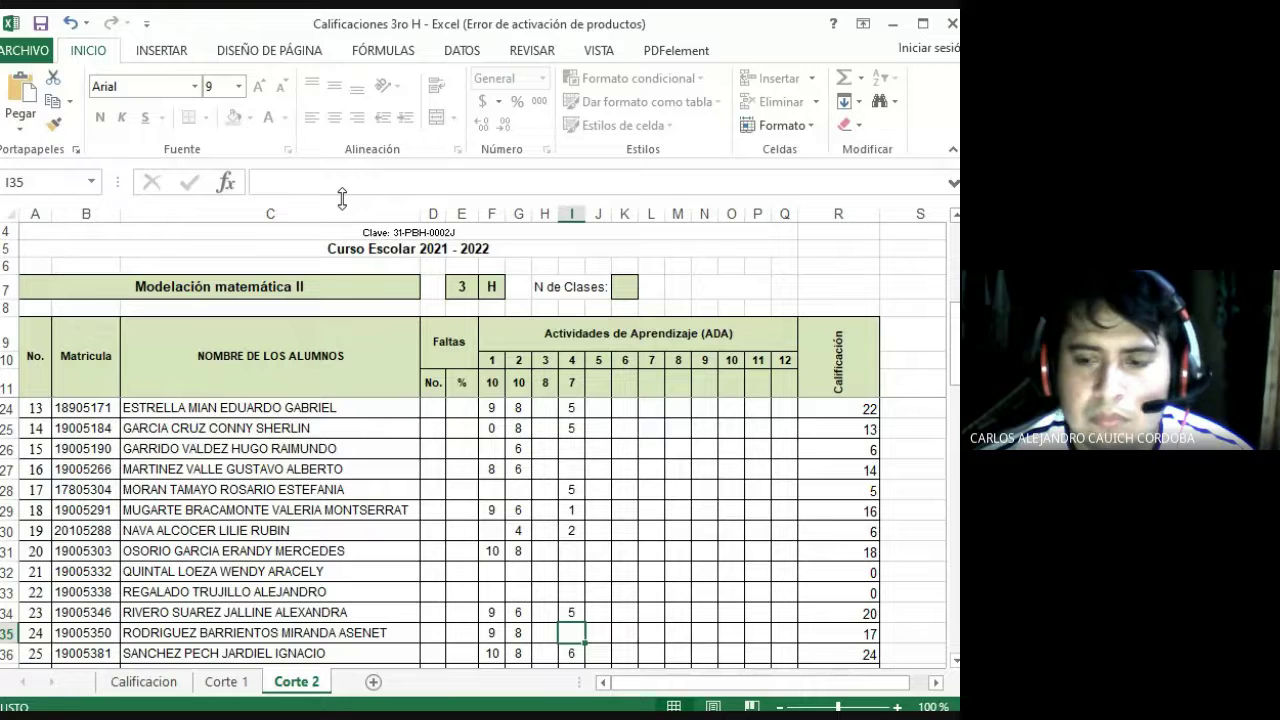
{"action": "type", "text": "1"}
{"action": "key", "text": "Return"}
- Record a grade of 6 in cell I12 under ADA 4 for student No. 1
{"action": "key", "text": "Up"}
{"action": "key", "text": "Up"}
{"action": "key", "text": "Up"}
{"action": "key", "text": "Up"}
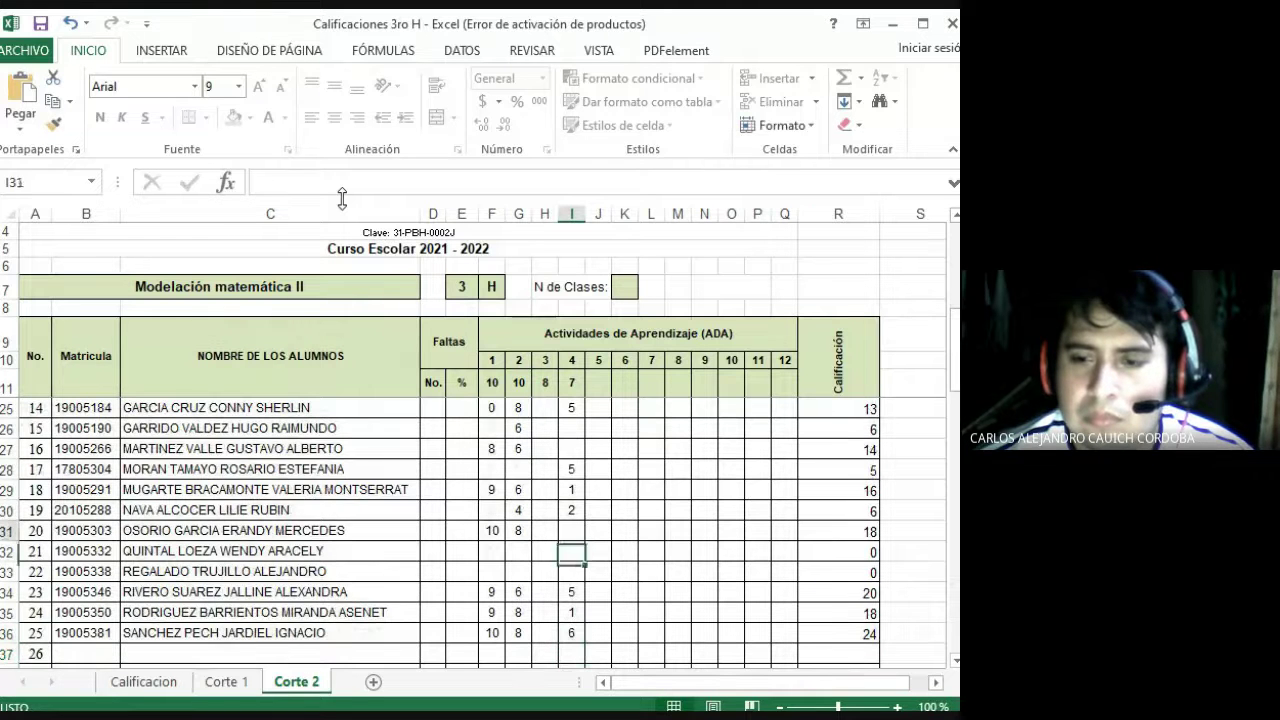
{"action": "key", "text": "Up"}
{"action": "key", "text": "Up"}
{"action": "key", "text": "Up"}
{"action": "key", "text": "Up"}
{"action": "key", "text": "Up"}
{"action": "key", "text": "Up"}
{"action": "key", "text": "Up"}
{"action": "key", "text": "Up"}
{"action": "key", "text": "Up"}
{"action": "key", "text": "Up"}
{"action": "key", "text": "Up"}
{"action": "key", "text": "Up"}
{"action": "key", "text": "Up"}
{"action": "key", "text": "Up"}
{"action": "key", "text": "Up"}
{"action": "key", "text": "Up"}
{"action": "key", "text": "Up"}
{"action": "key", "text": "Up"}
{"action": "key", "text": "Down"}
{"action": "key", "text": "Down"}
{"action": "key", "text": "Down"}
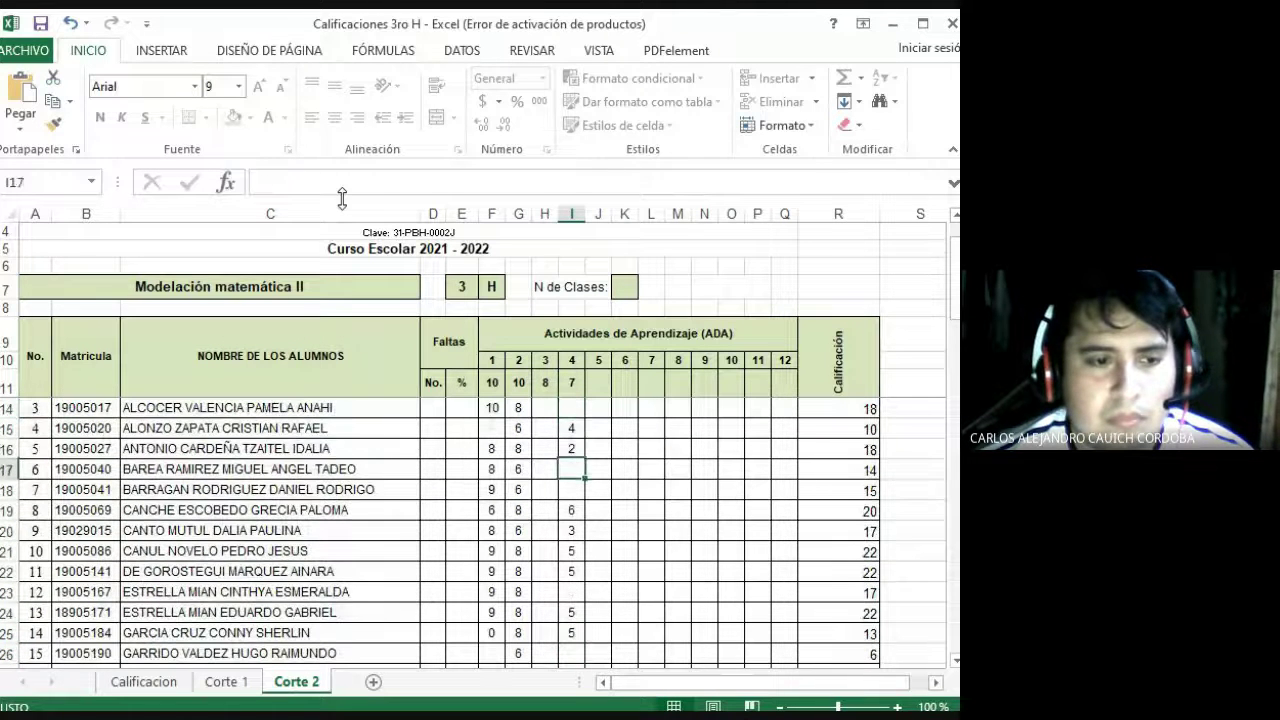
{"action": "key", "text": "Up"}
{"action": "key", "text": "Up"}
{"action": "key", "text": "Up"}
{"action": "key", "text": "Up"}
{"action": "key", "text": "Up"}
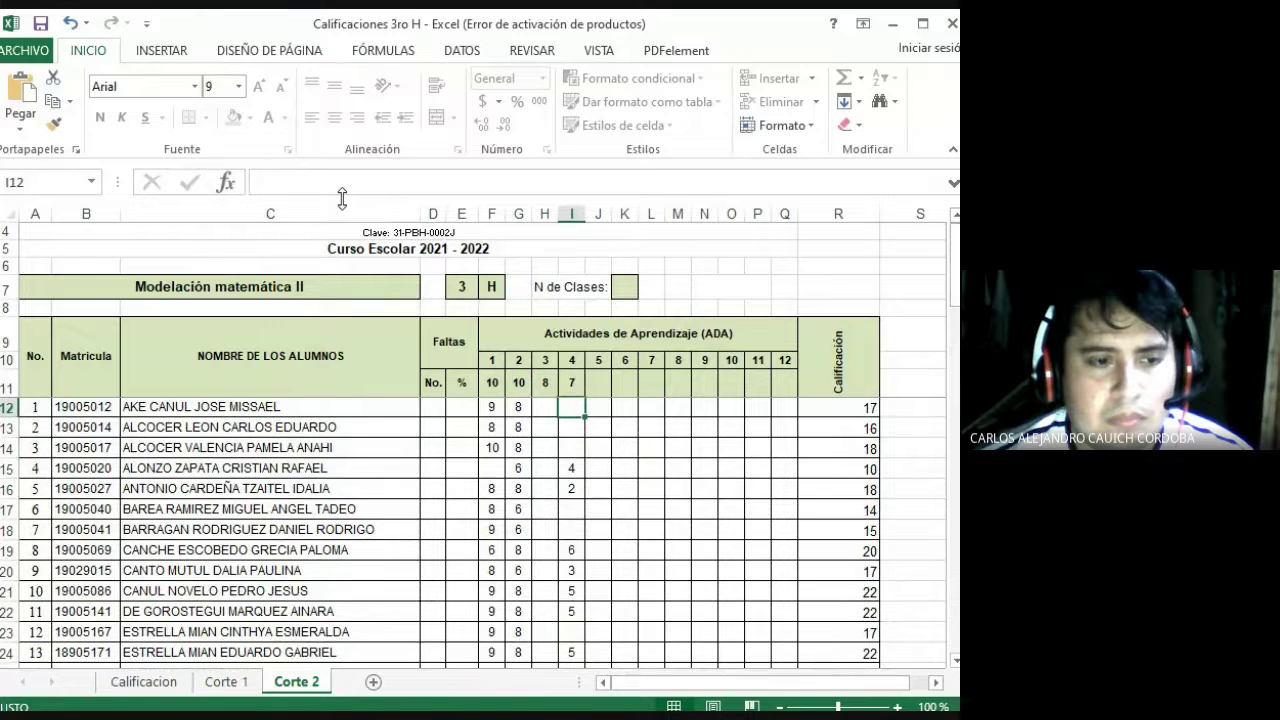
{"action": "key", "text": "Down"}
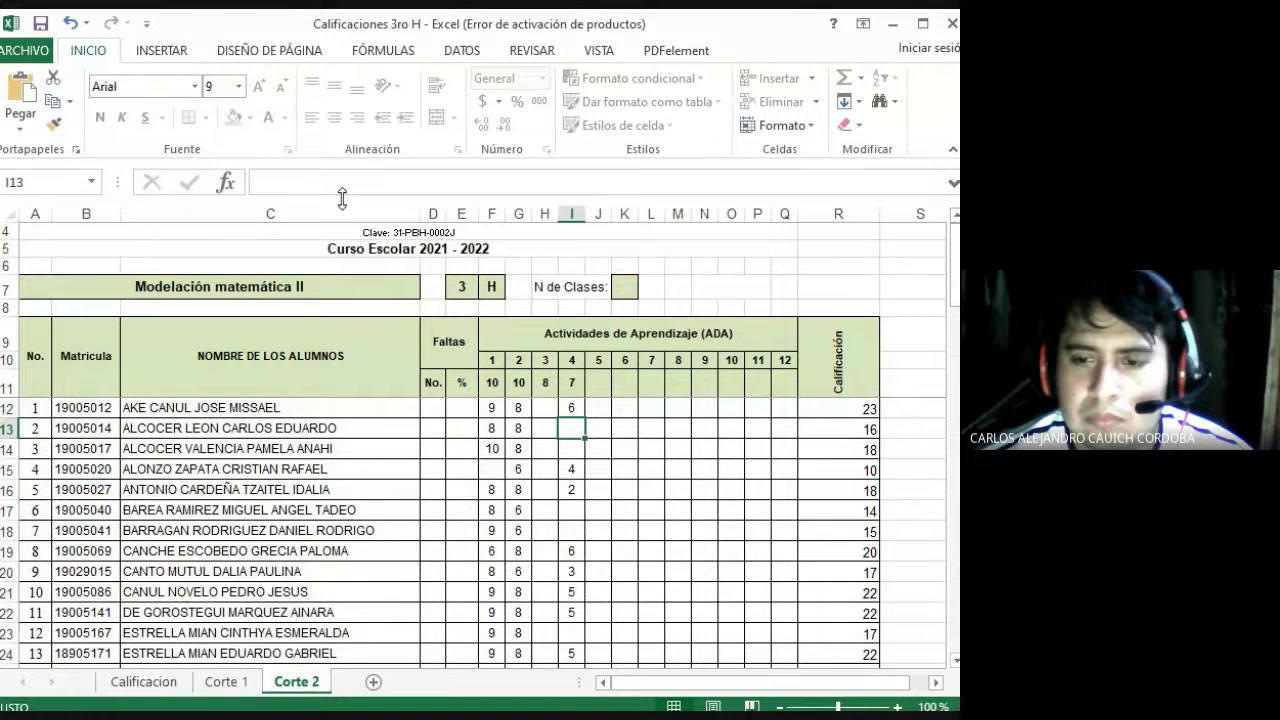
- Record a grade of 5 in cell I23 under ADA 4 for student No. 12
{"action": "key", "text": "Down"}
{"action": "key", "text": "Down"}
{"action": "key", "text": "Down"}
{"action": "key", "text": "Down"}
{"action": "key", "text": "Down"}
{"action": "key", "text": "Down"}
{"action": "key", "text": "Down"}
{"action": "key", "text": "Down"}
{"action": "key", "text": "Down"}
{"action": "key", "text": "Down"}
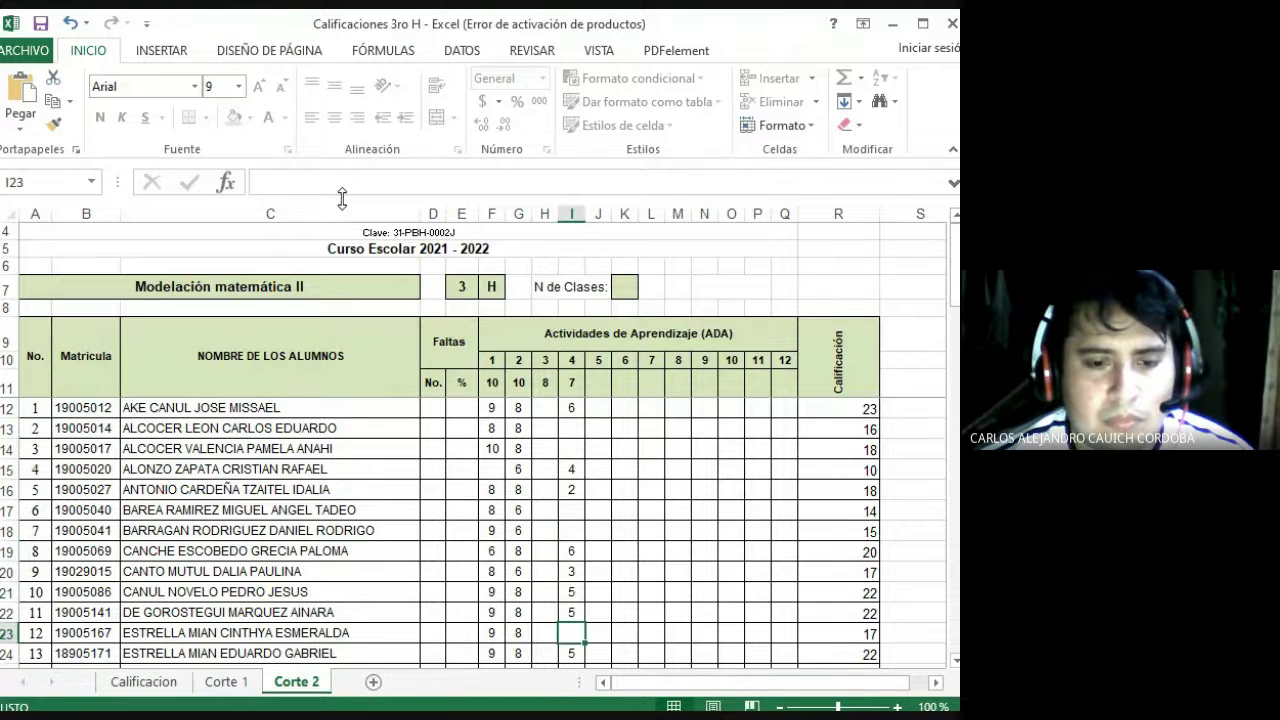
{"action": "type", "text": "5"}
{"action": "key", "text": "Down"}
- Record a grade of 3 in cell I13 under ADA 4 for student No. 2
{"action": "key", "text": "Down"}
{"action": "key", "text": "Down"}
{"action": "key", "text": "Down"}
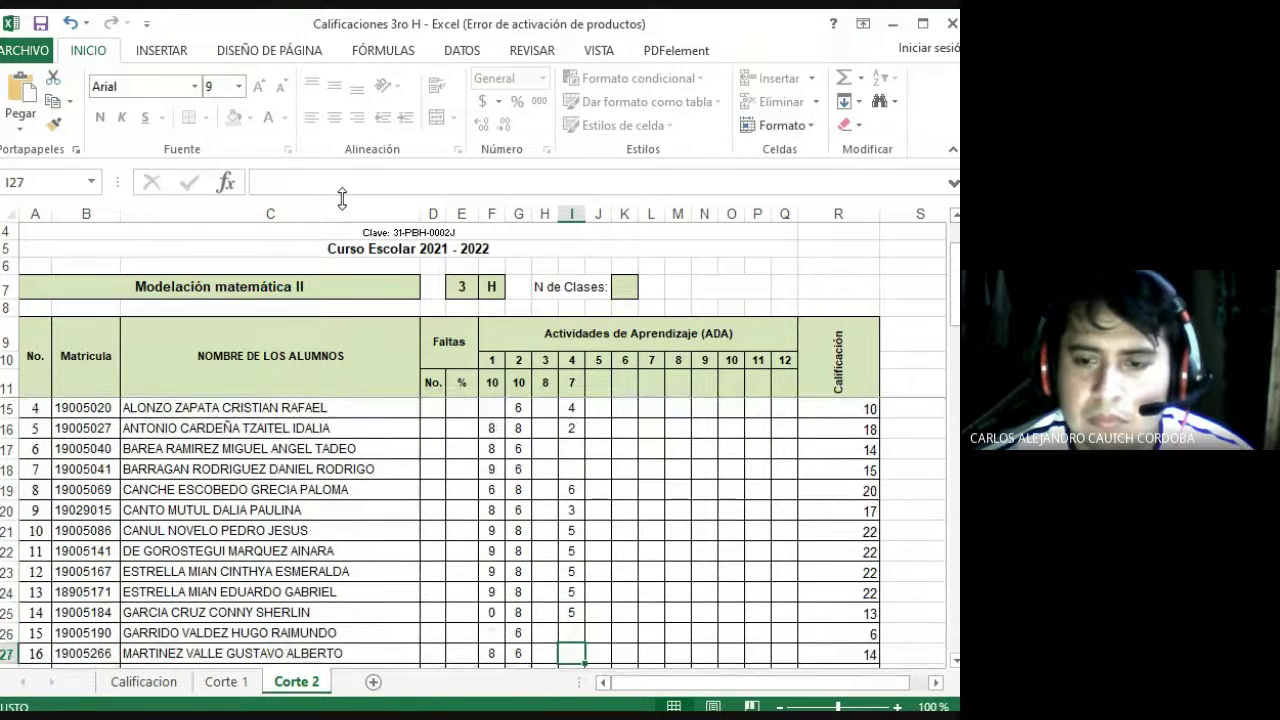
{"action": "key", "text": "Down"}
{"action": "key", "text": "Up"}
{"action": "key", "text": "Up"}
{"action": "key", "text": "Up"}
{"action": "key", "text": "Up"}
{"action": "key", "text": "Up"}
{"action": "key", "text": "Up"}
{"action": "key", "text": "Up"}
{"action": "key", "text": "Up"}
{"action": "key", "text": "Up"}
{"action": "key", "text": "Up"}
{"action": "key", "text": "Up"}
{"action": "key", "text": "Up"}
{"action": "key", "text": "Up"}
{"action": "key", "text": "Up"}
{"action": "key", "text": "Up"}
{"action": "key", "text": "Up"}
{"action": "key", "text": "Up"}
{"action": "key", "text": "Up"}
{"action": "key", "text": "Up"}
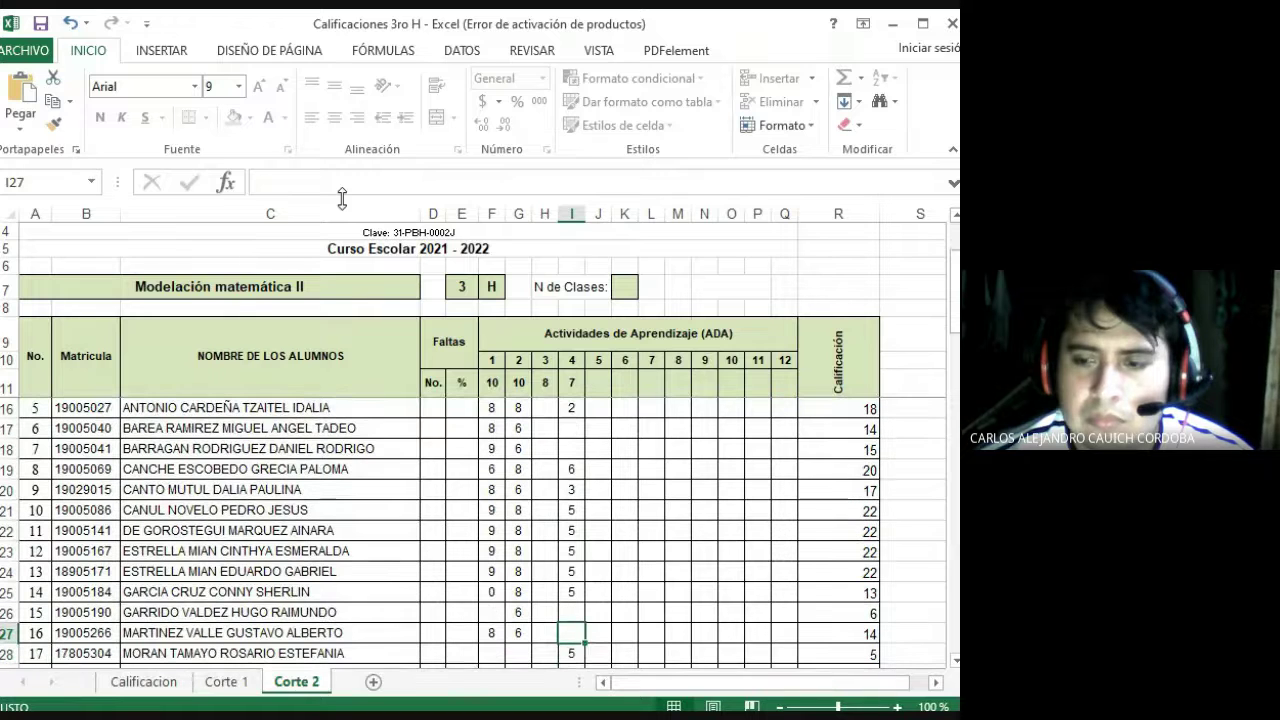
{"action": "key", "text": "Down"}
{"action": "key", "text": "Down"}
{"action": "key", "text": "Down"}
{"action": "key", "text": "Down"}
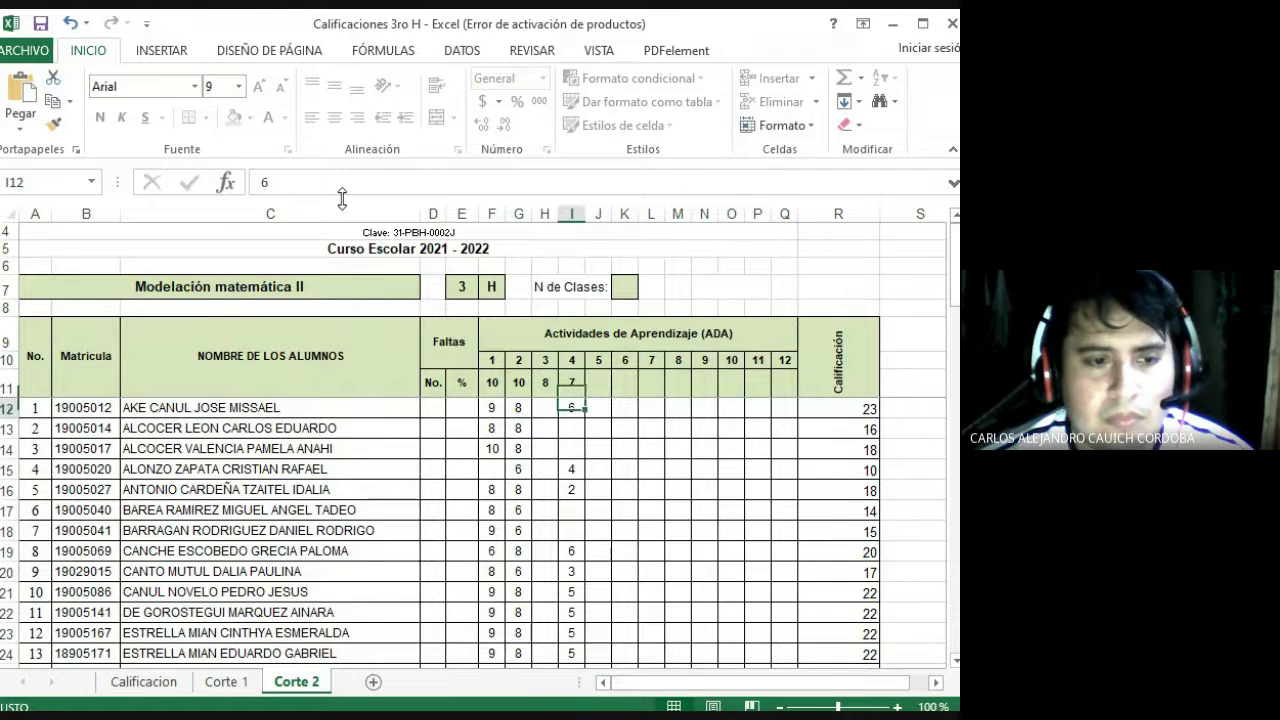
{"action": "type", "text": "3"}
{"action": "key", "text": "Down"}
- Record a grade of 2 in cell I33 under ADA 4 for student No. 22
{"action": "key", "text": "Down"}
{"action": "key", "text": "Down"}
{"action": "key", "text": "Down"}
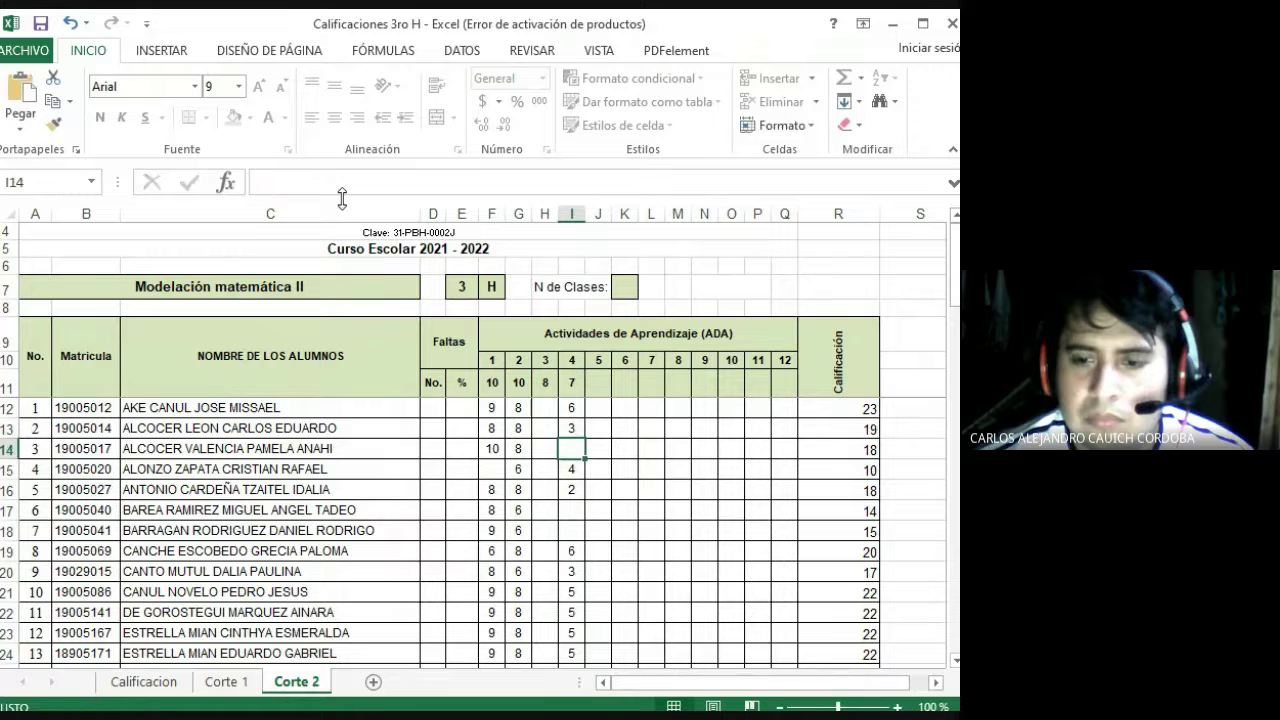
{"action": "key", "text": "Down"}
{"action": "key", "text": "Down"}
{"action": "key", "text": "Down"}
{"action": "key", "text": "Down"}
{"action": "key", "text": "Down"}
{"action": "key", "text": "Down"}
{"action": "key", "text": "Down"}
{"action": "key", "text": "Down"}
{"action": "key", "text": "Down"}
{"action": "key", "text": "Down"}
{"action": "key", "text": "Down"}
{"action": "key", "text": "Down"}
{"action": "key", "text": "Down"}
{"action": "key", "text": "Down"}
{"action": "key", "text": "Down"}
{"action": "key", "text": "Down"}
{"action": "key", "text": "Down"}
{"action": "key", "text": "Down"}
{"action": "key", "text": "Down"}
{"action": "key", "text": "Down"}
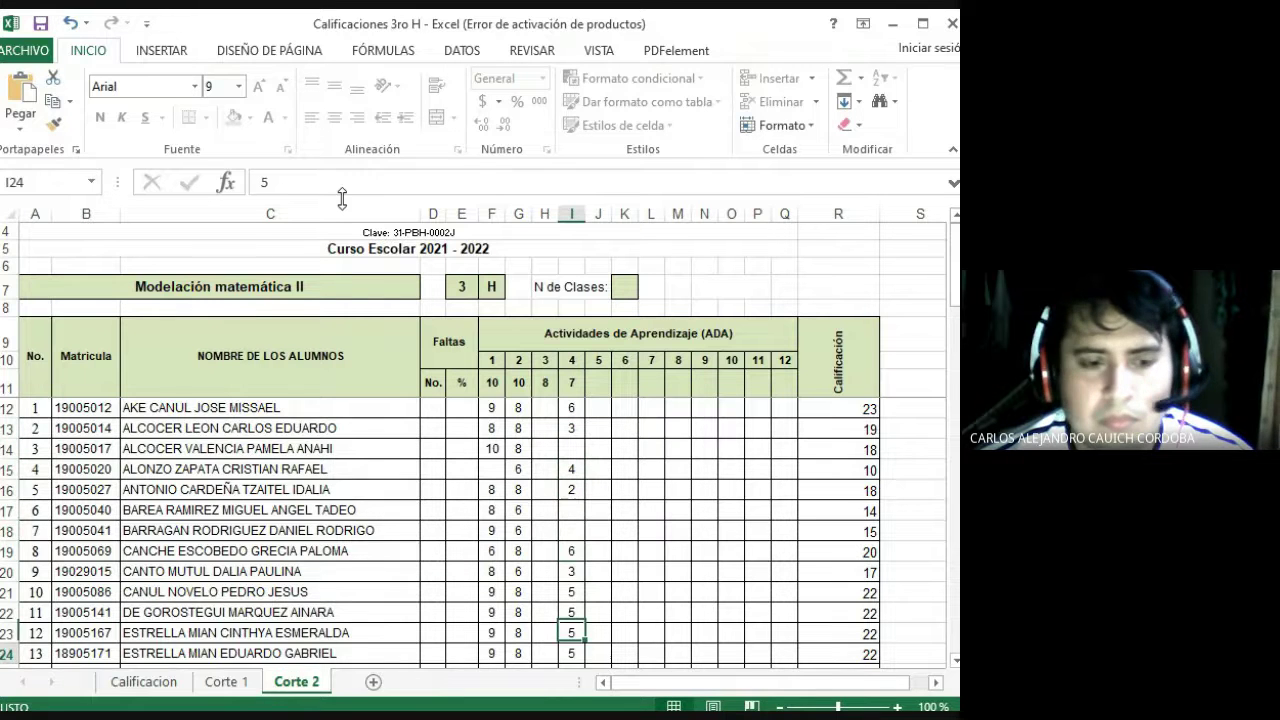
{"action": "key", "text": "Up"}
{"action": "key", "text": "Up"}
{"action": "key", "text": "Up"}
{"action": "key", "text": "Up"}
{"action": "key", "text": "Up"}
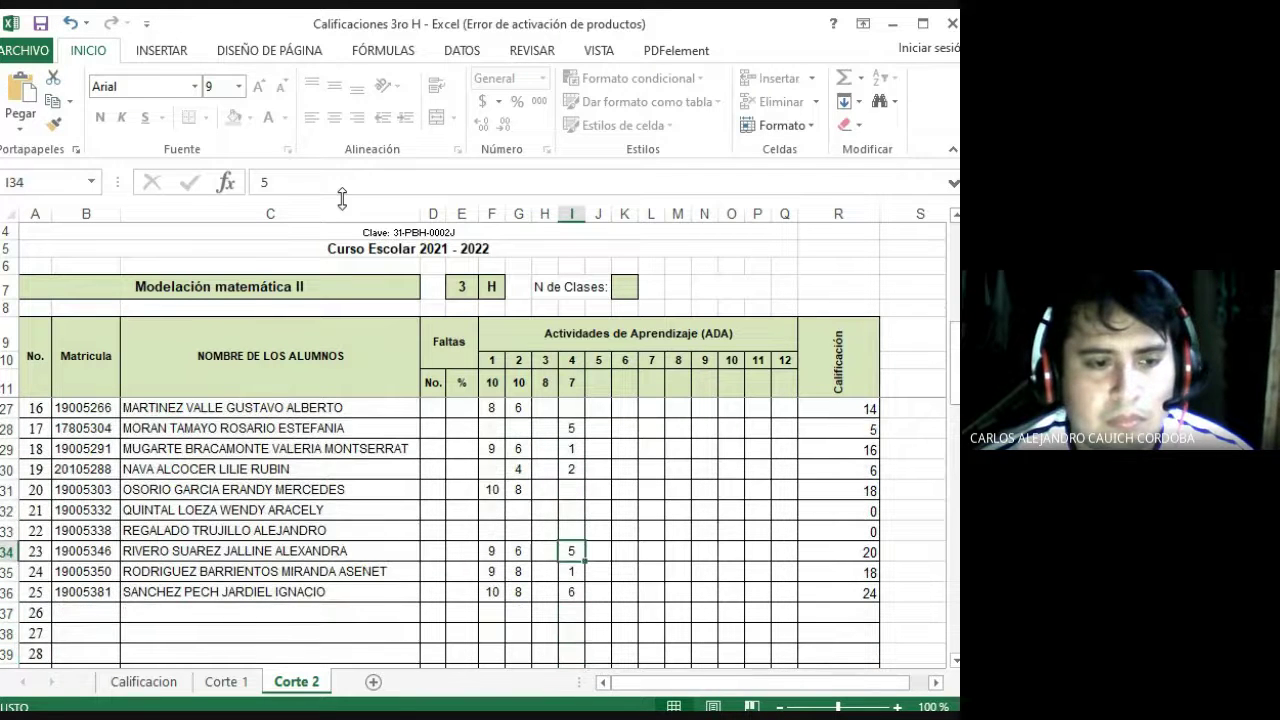
{"action": "type", "text": "2"}
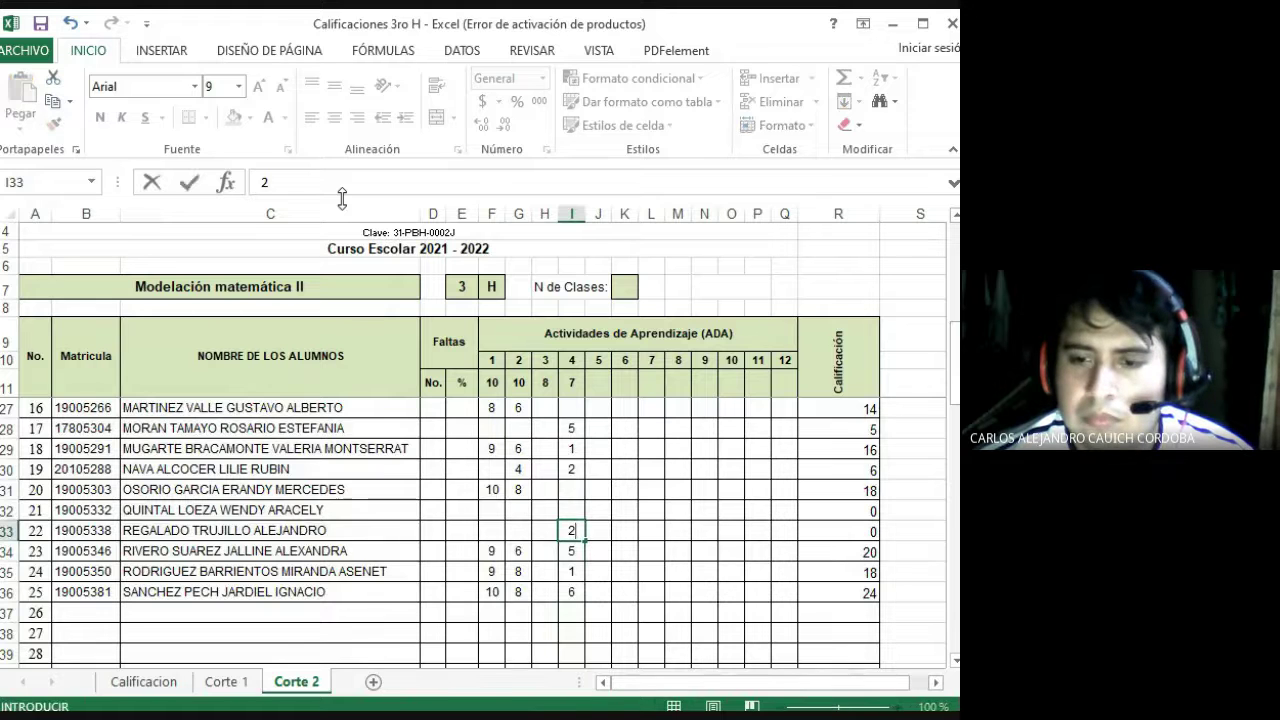
{"action": "key", "text": "Up"}
{"action": "key", "text": "Up"}
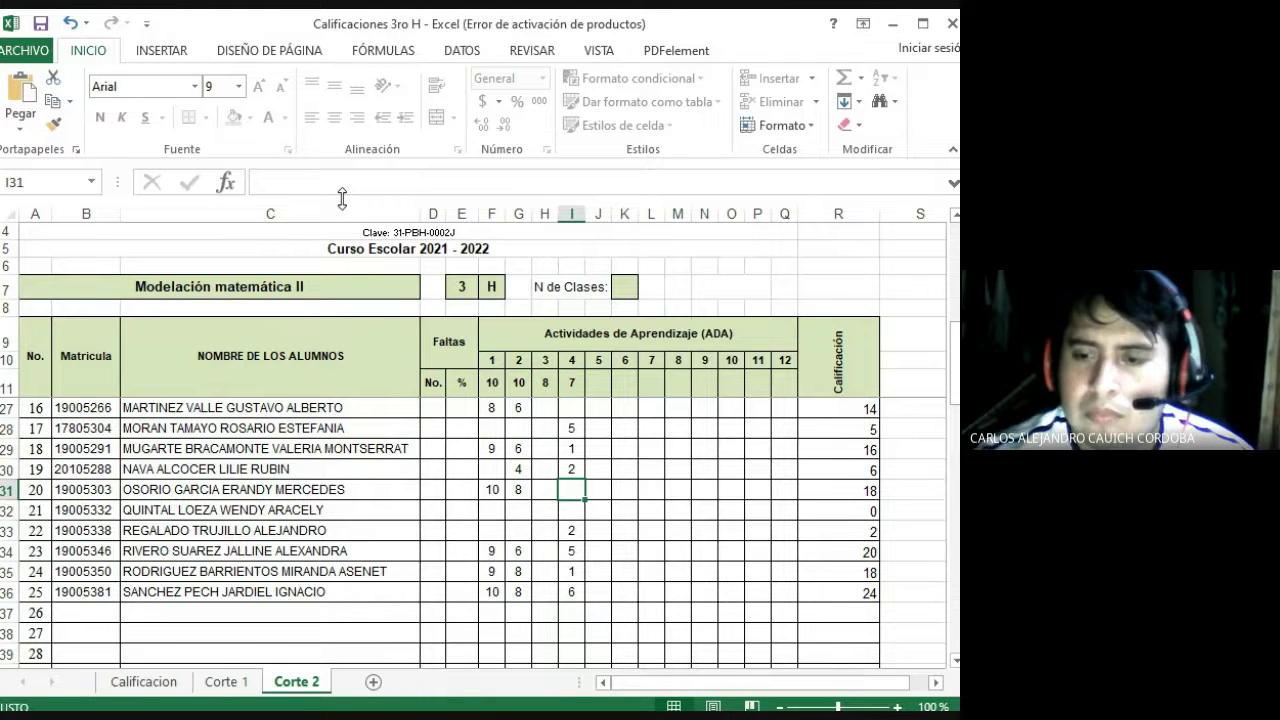
- Record a grade of 7 in cell I14 under ADA 4 for student No. 3
{"action": "scroll", "coordinate": [914, 391], "scroll_direction": "down", "scroll_amount": 2}
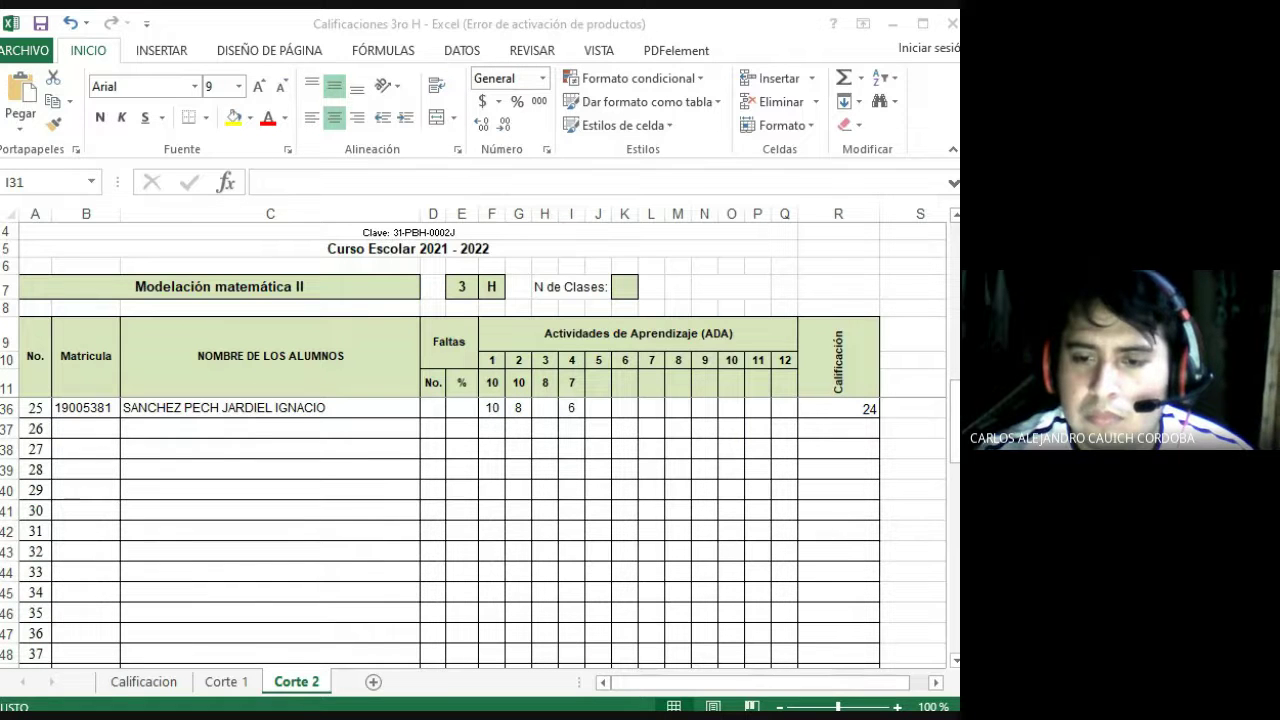
{"action": "scroll", "coordinate": [629, 597], "scroll_direction": "up", "scroll_amount": 8}
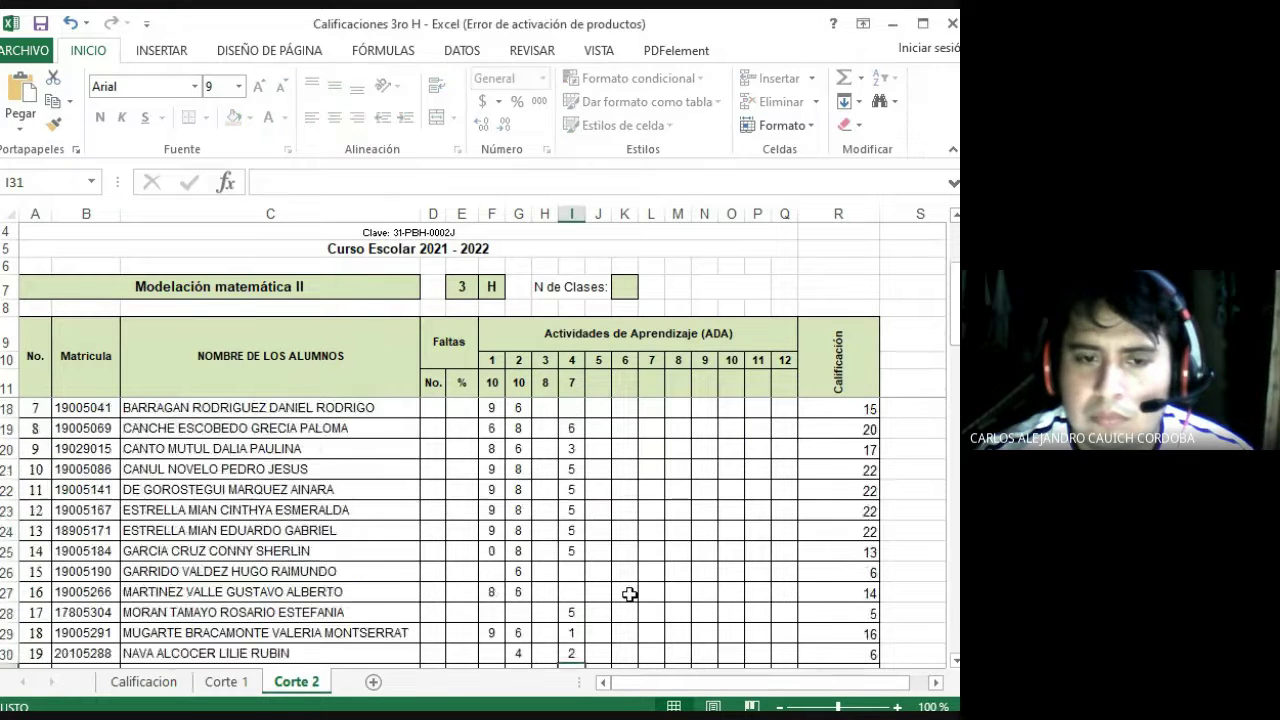
{"action": "left_click", "coordinate": [562, 450]}
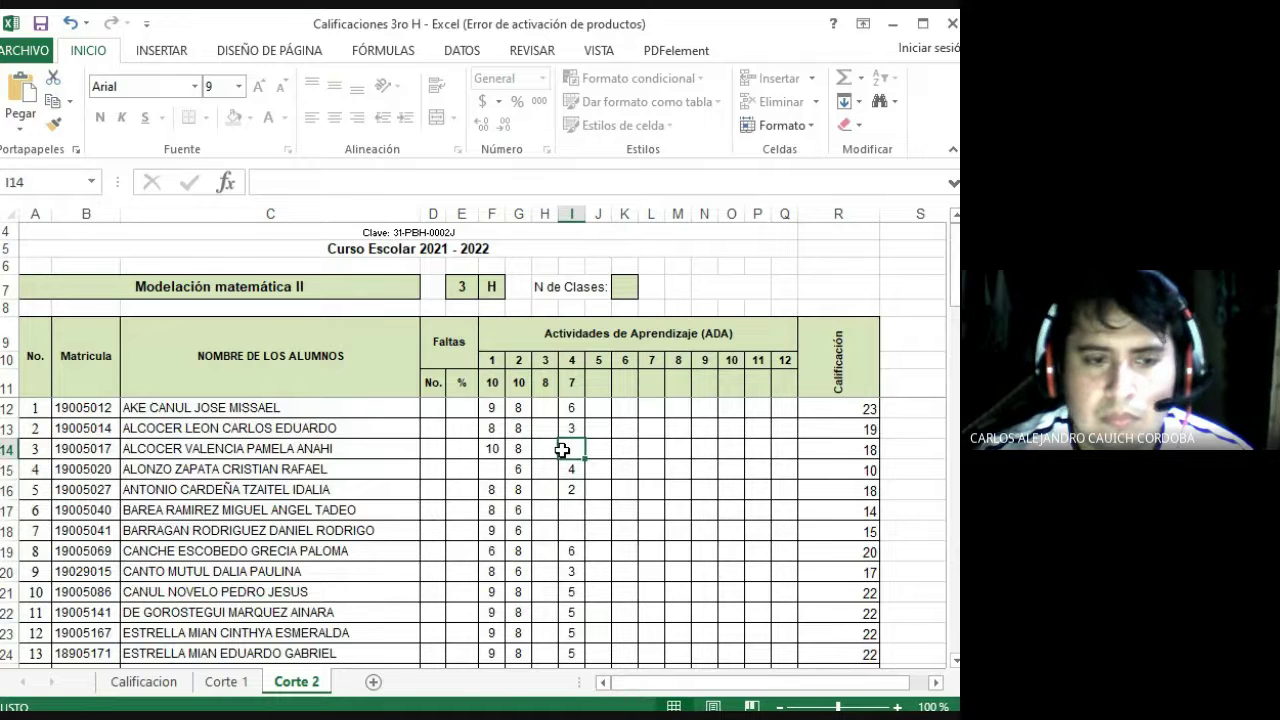
{"action": "key", "text": "Down"}
{"action": "key", "text": "Up"}
{"action": "type", "text": "7"}
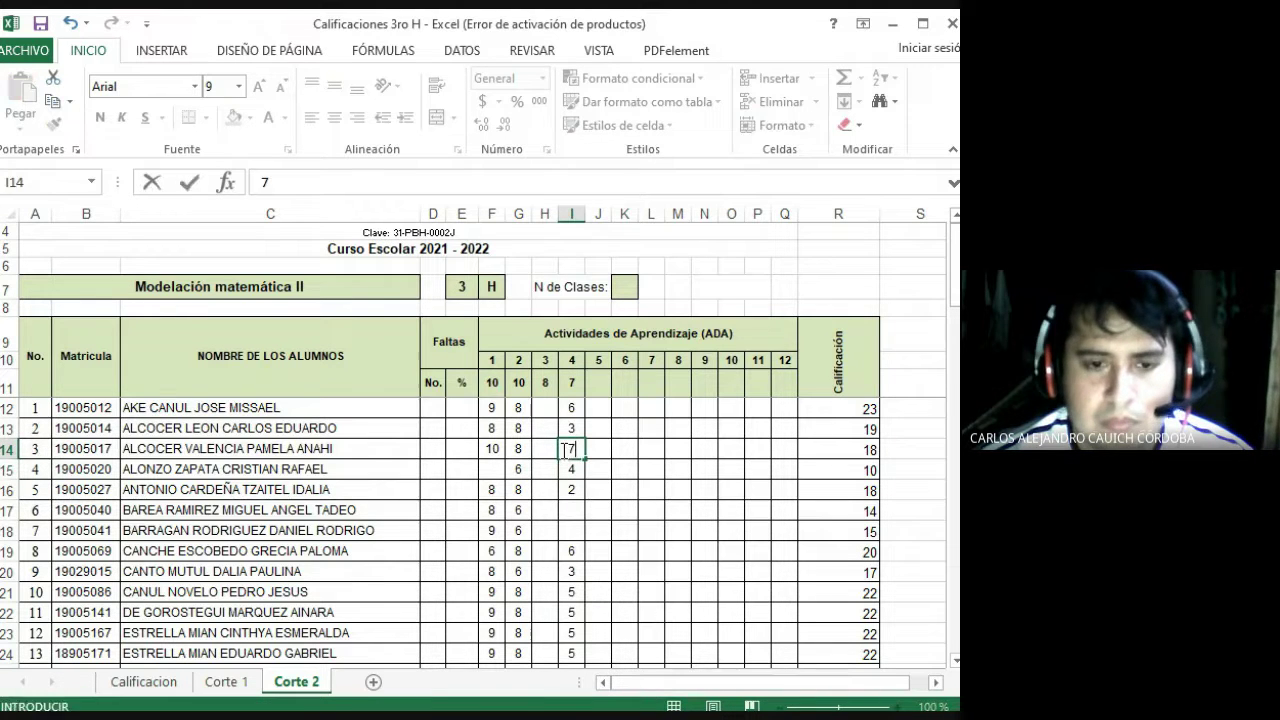
{"action": "key", "text": "Return"}
- Try to enter ADA 4 grades of 2 in cell I18 for student No. 7 and 4 in cell I19 for student No. 8
{"action": "key", "text": "Return"}
{"action": "key", "text": "Return"}
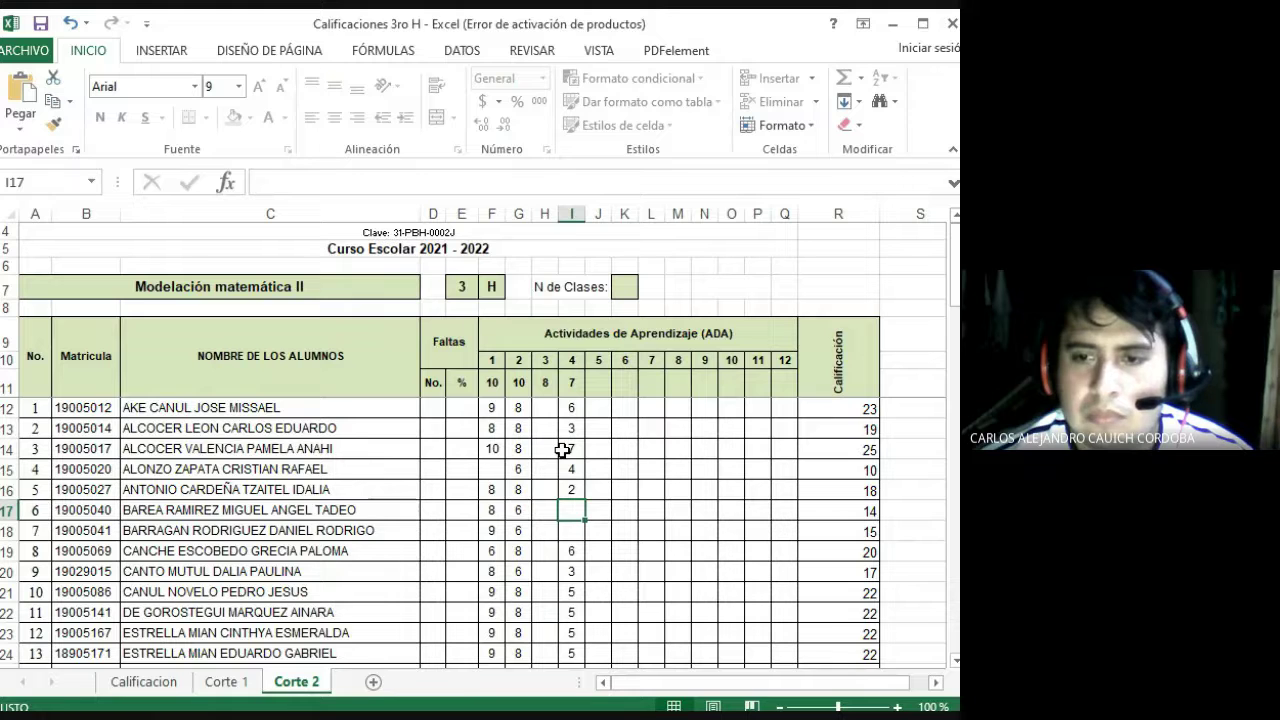
{"action": "key", "text": "Down"}
{"action": "key", "text": "Up"}
{"action": "key", "text": "Up"}
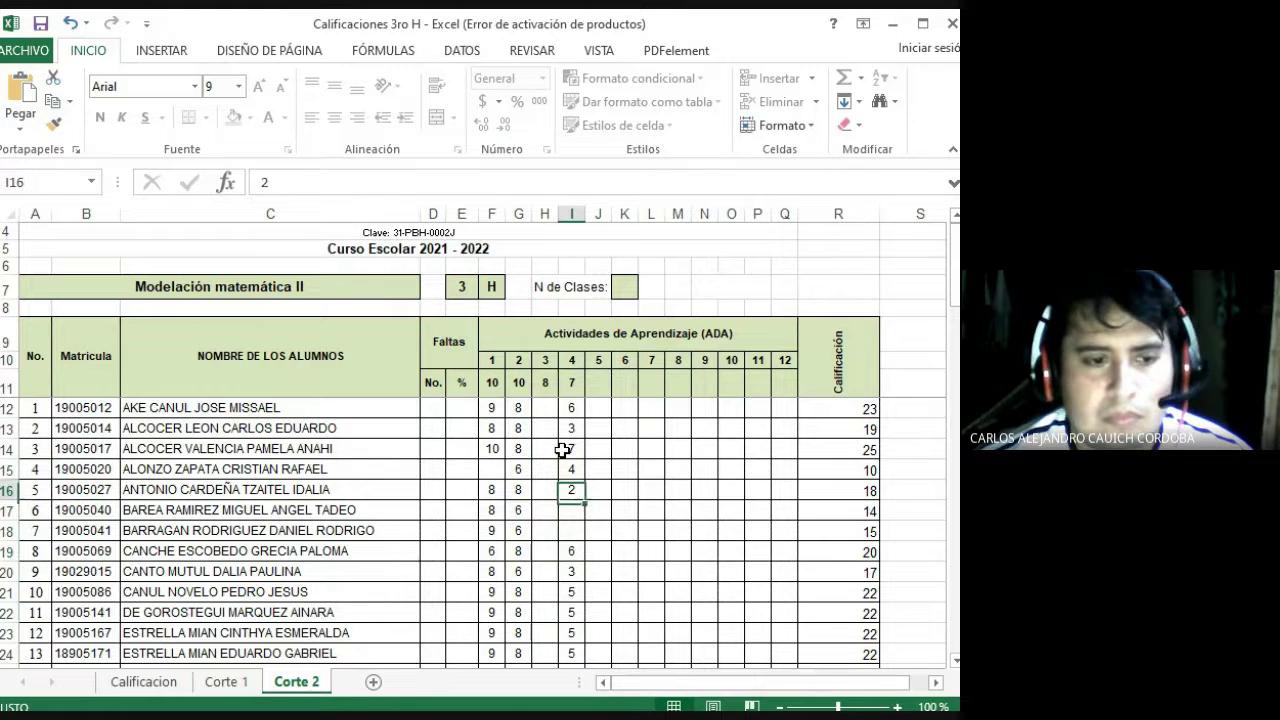
{"action": "key", "text": "Down"}
{"action": "key", "text": "Down"}
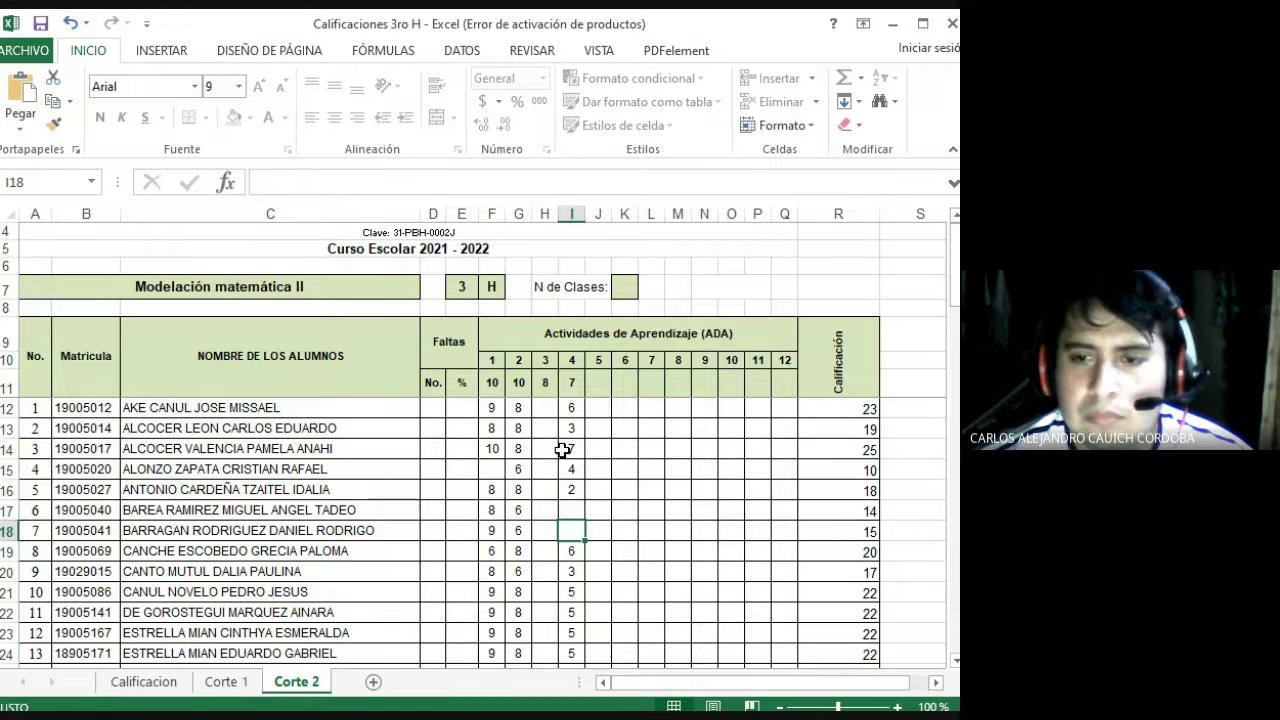
{"action": "type", "text": "2"}
{"action": "key", "text": "Return"}
{"action": "type", "text": "4"}
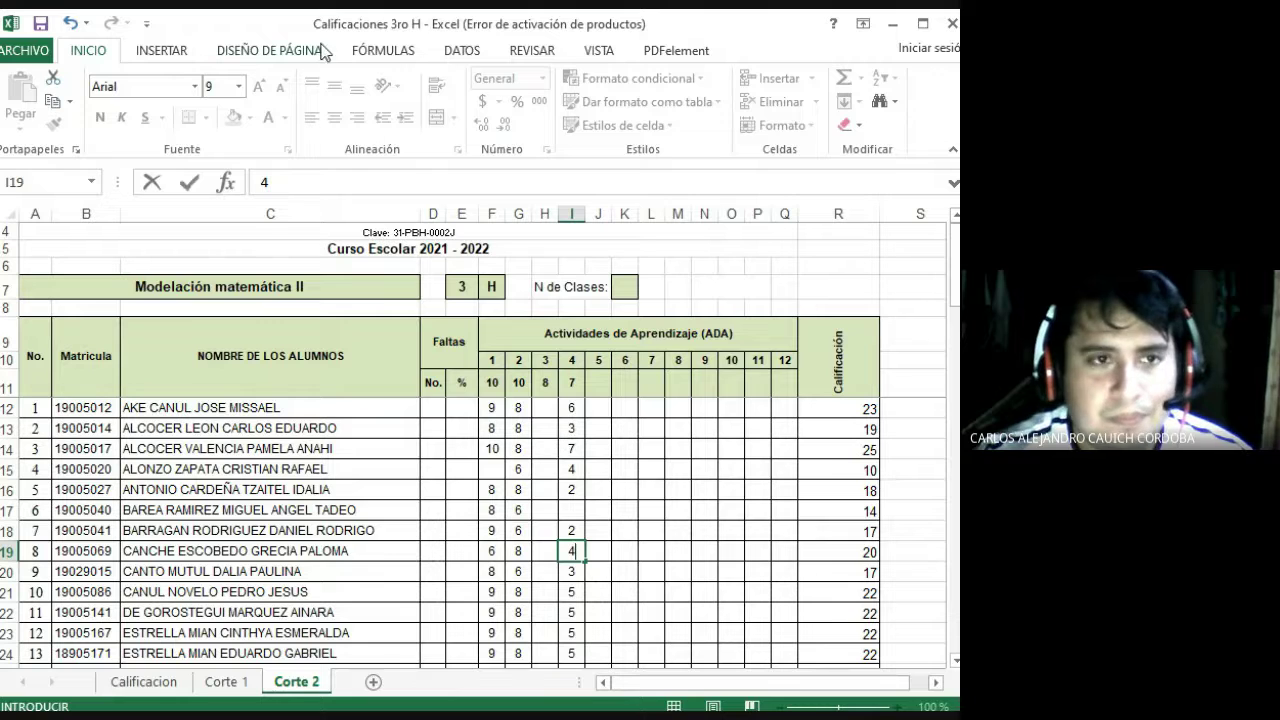
- Undo the latest ADA 4 entries in cells I19 and I18, keeping the grade of 7 in cell I14
{"action": "left_click", "coordinate": [67, 23]}
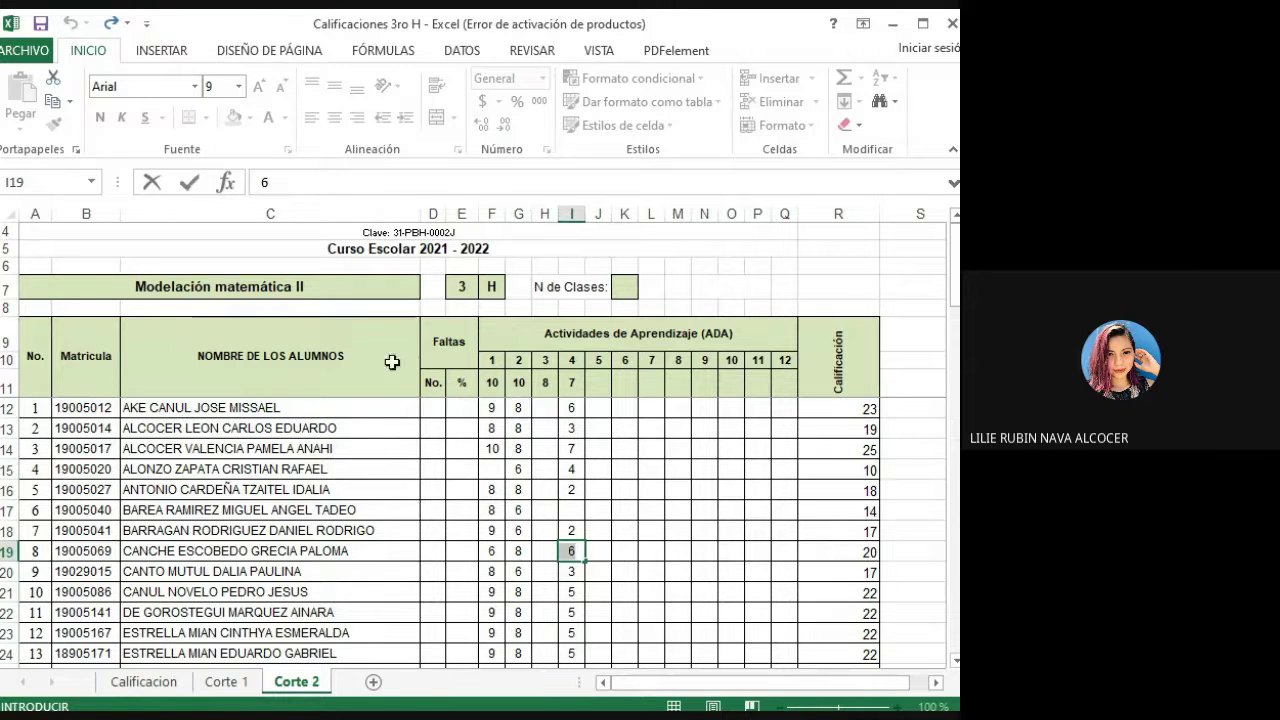
{"action": "left_click", "coordinate": [641, 567]}
{"action": "left_click", "coordinate": [71, 23]}
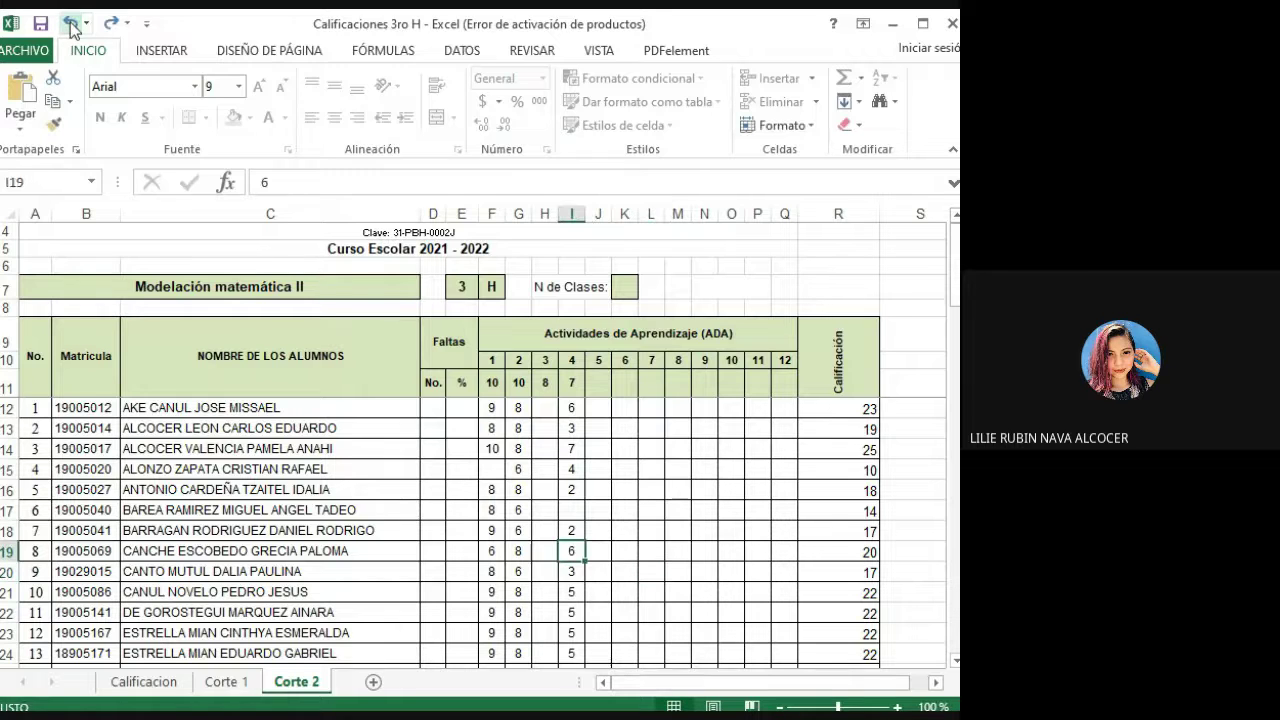
{"action": "left_click", "coordinate": [71, 23]}
{"action": "left_click", "coordinate": [71, 23]}
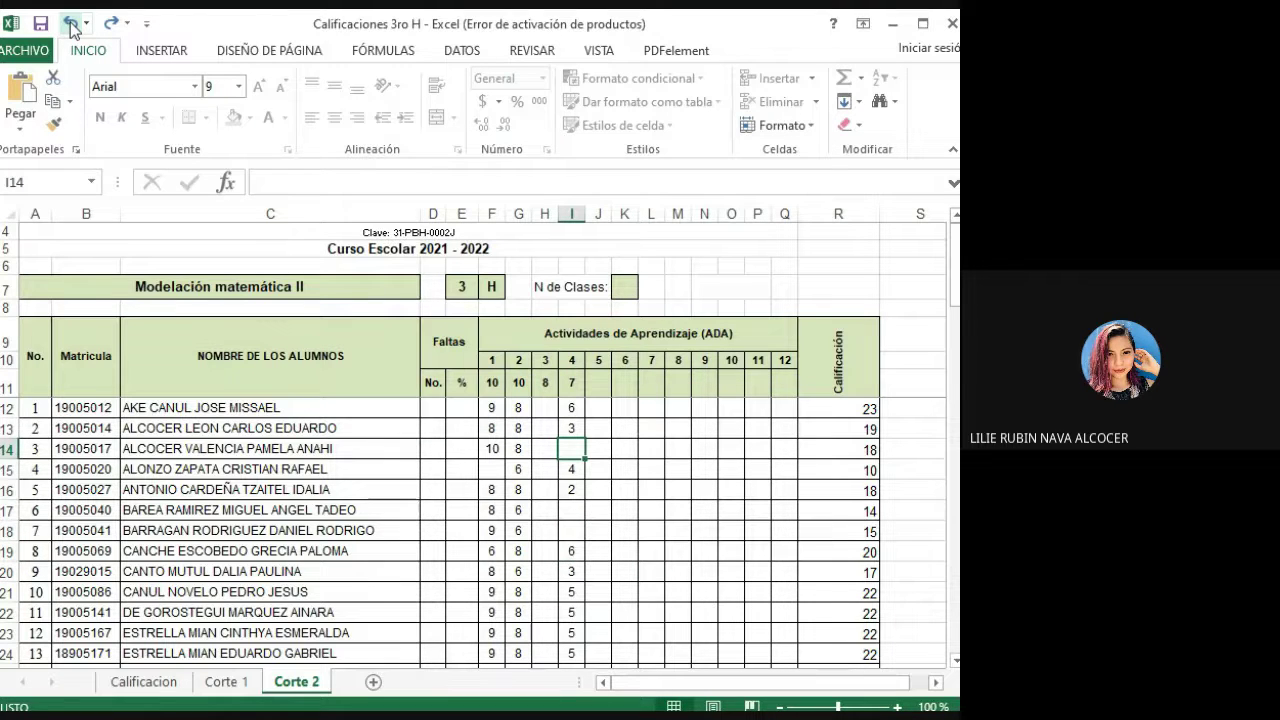
{"action": "left_click", "coordinate": [110, 23]}
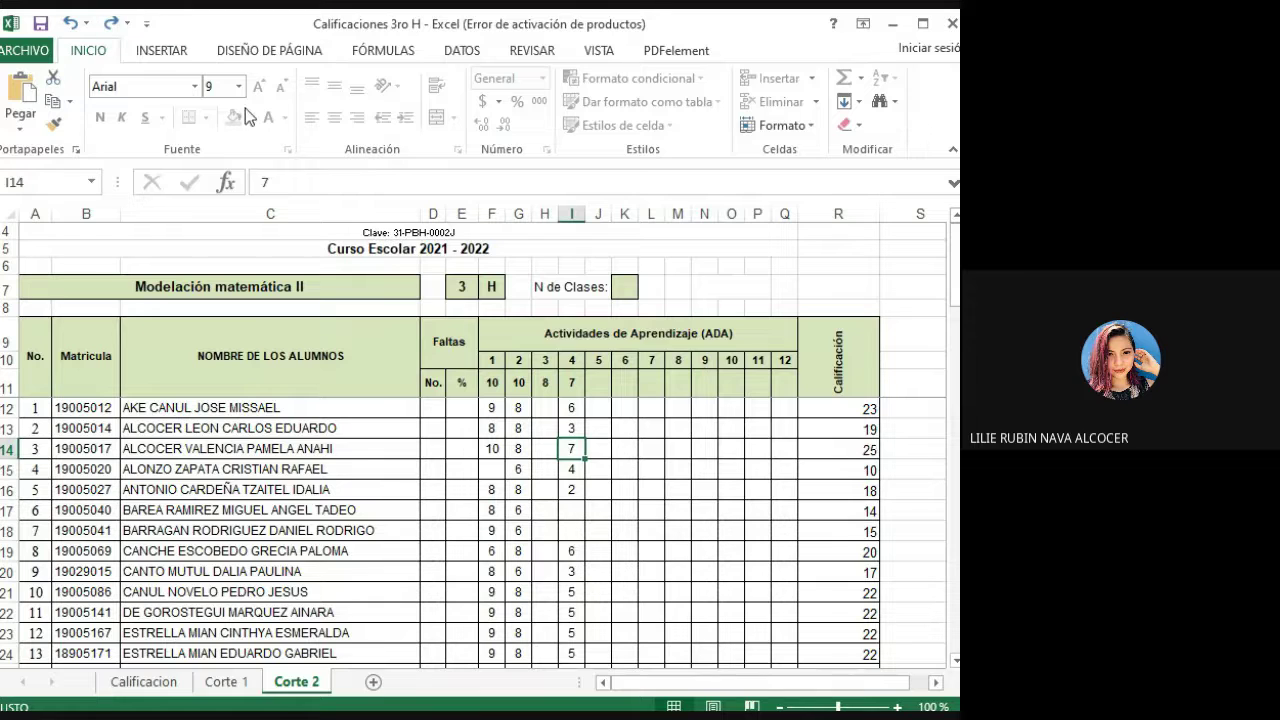
{"action": "key", "text": "Down"}
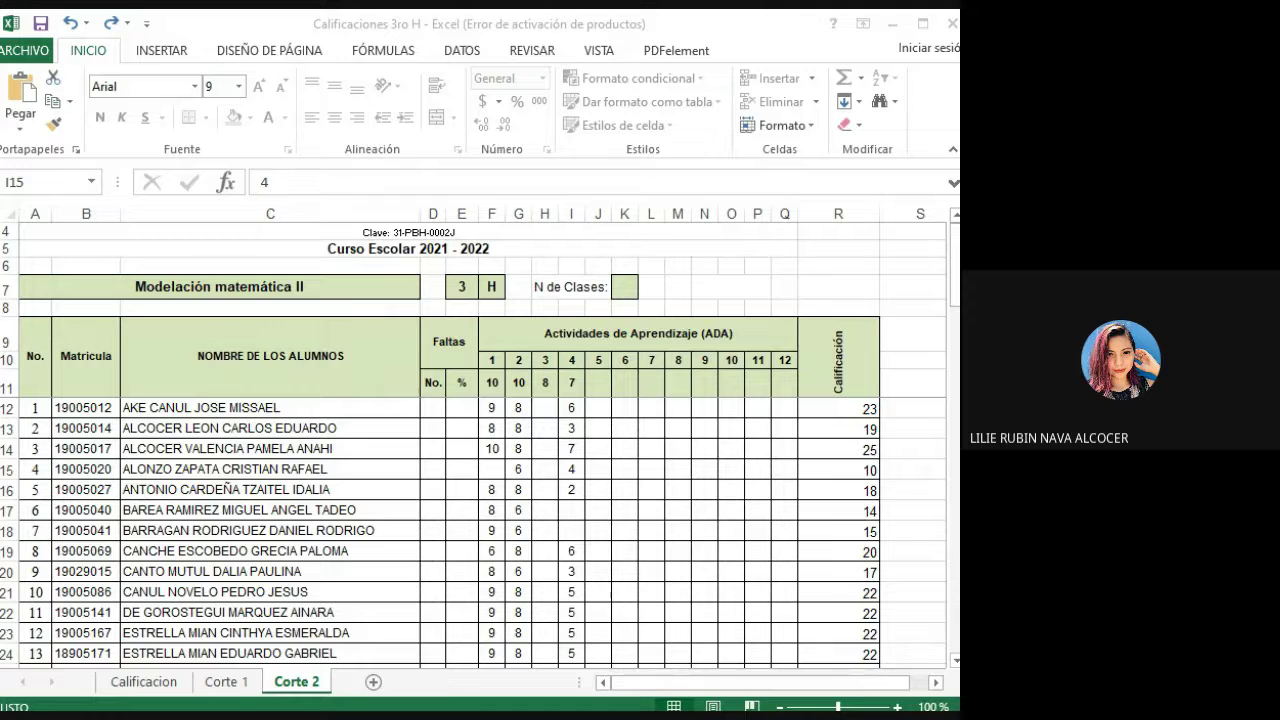
{"action": "key", "text": "alt+Tab"}
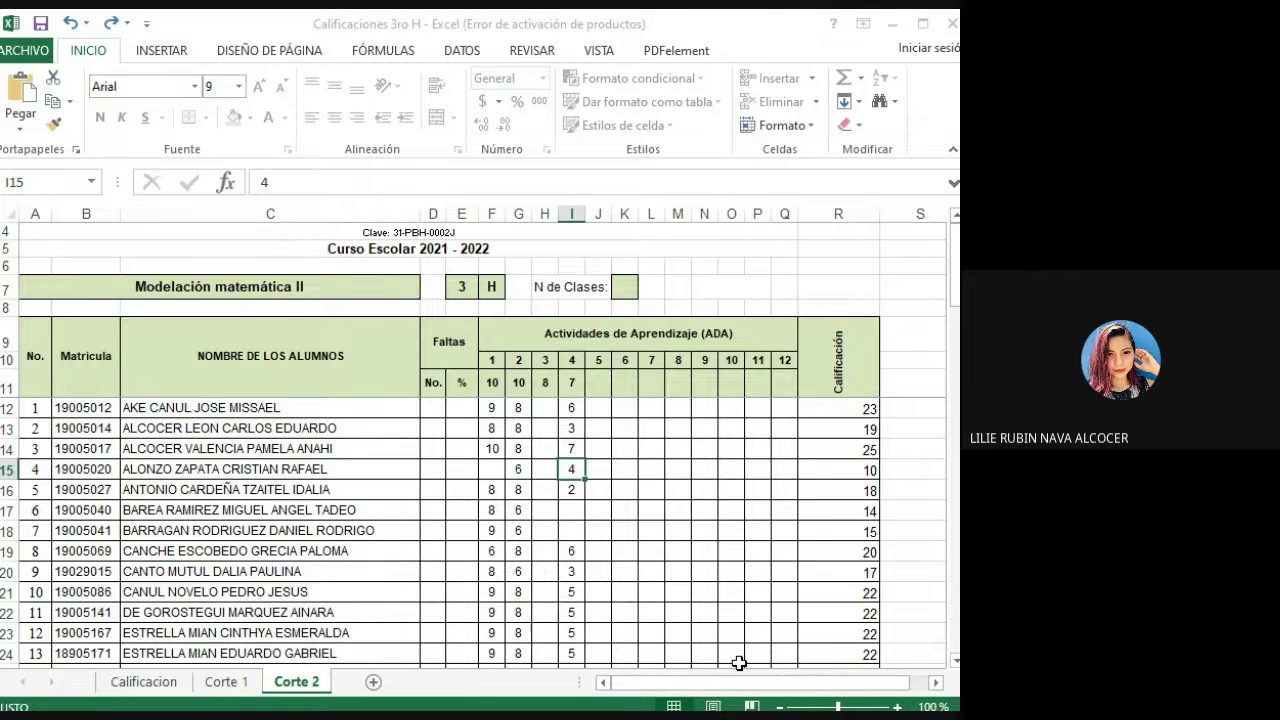
{"action": "key", "text": "Down"}
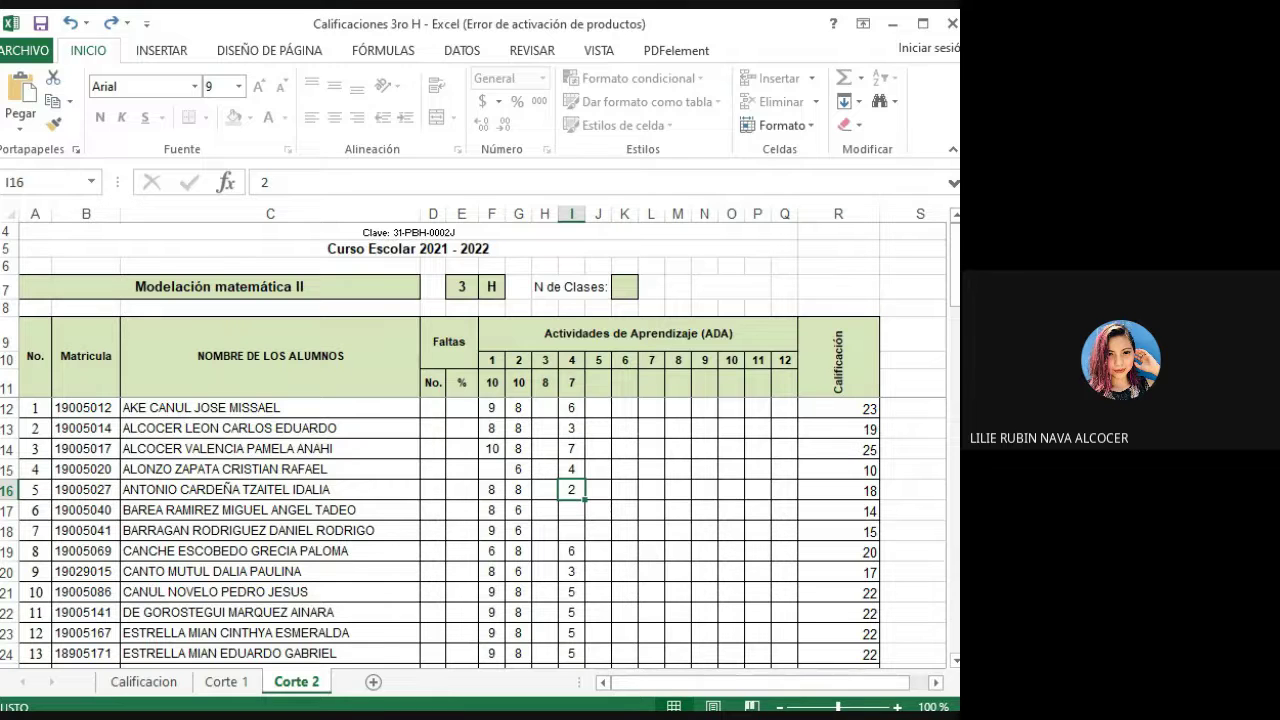
{"action": "key", "text": "alt+Tab"}
{"action": "key", "text": "alt+Tab"}
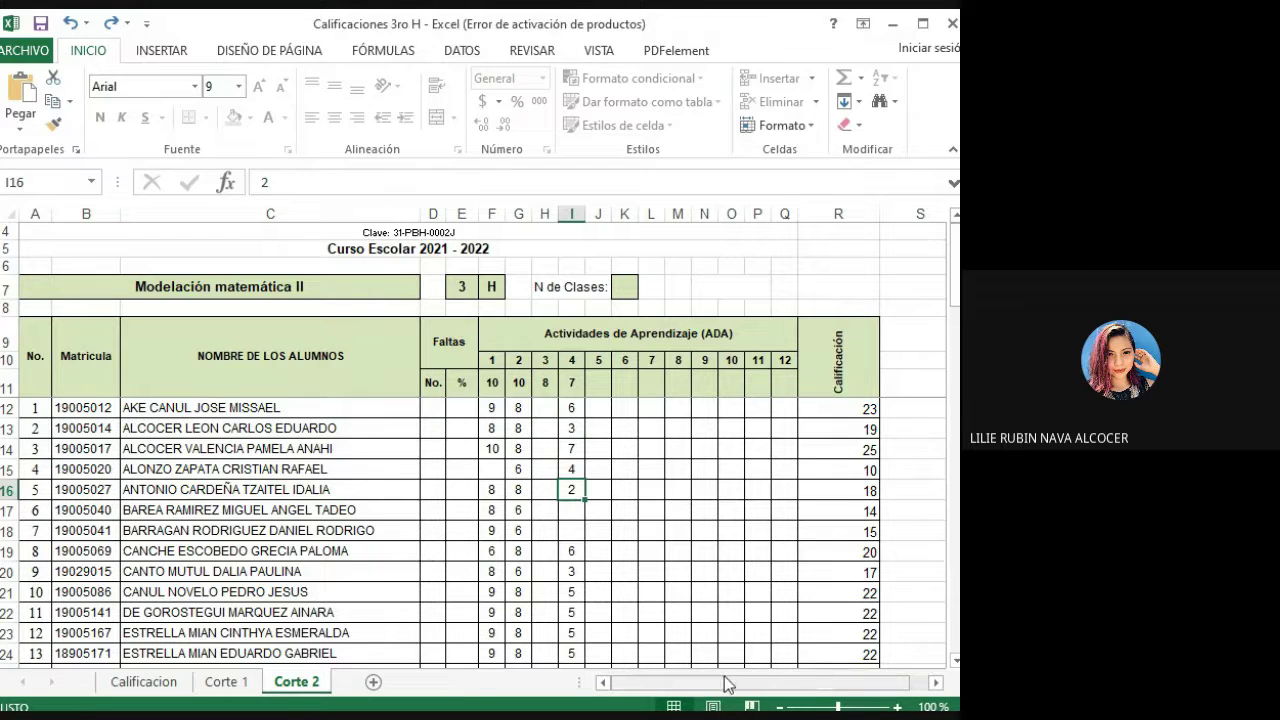
{"action": "key", "text": "alt+Tab"}
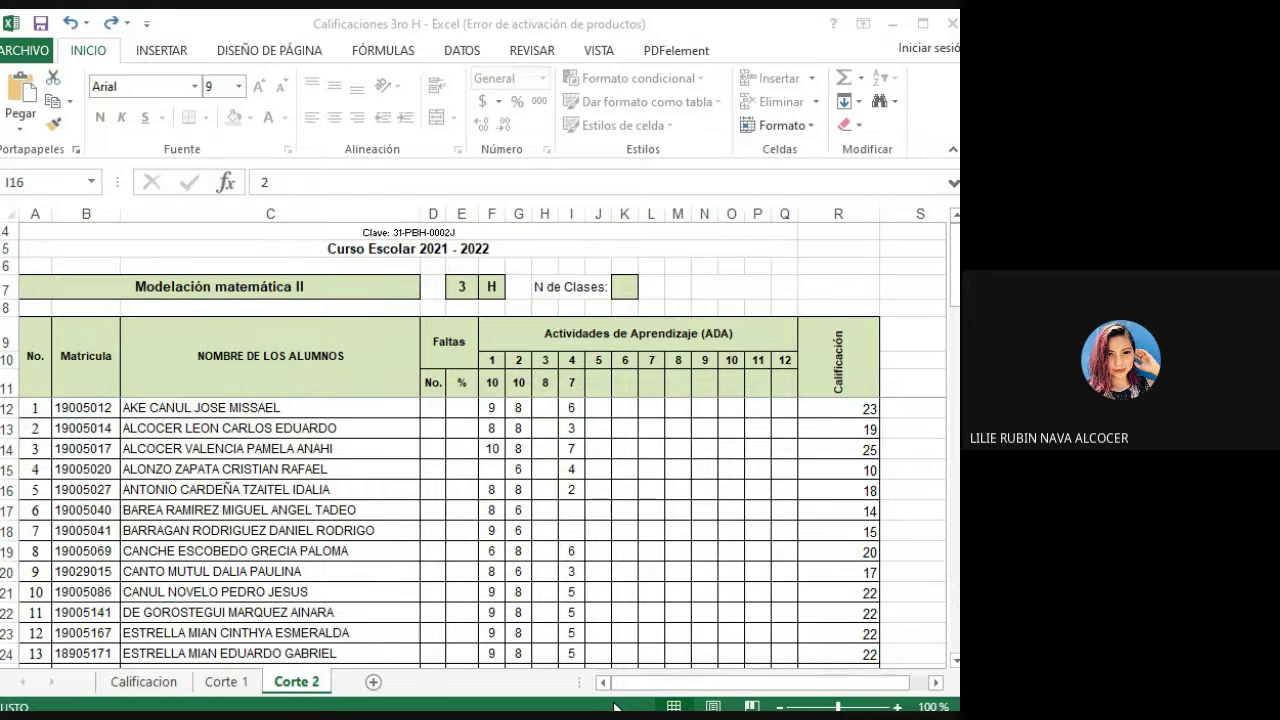
{"action": "key", "text": "alt+Tab"}
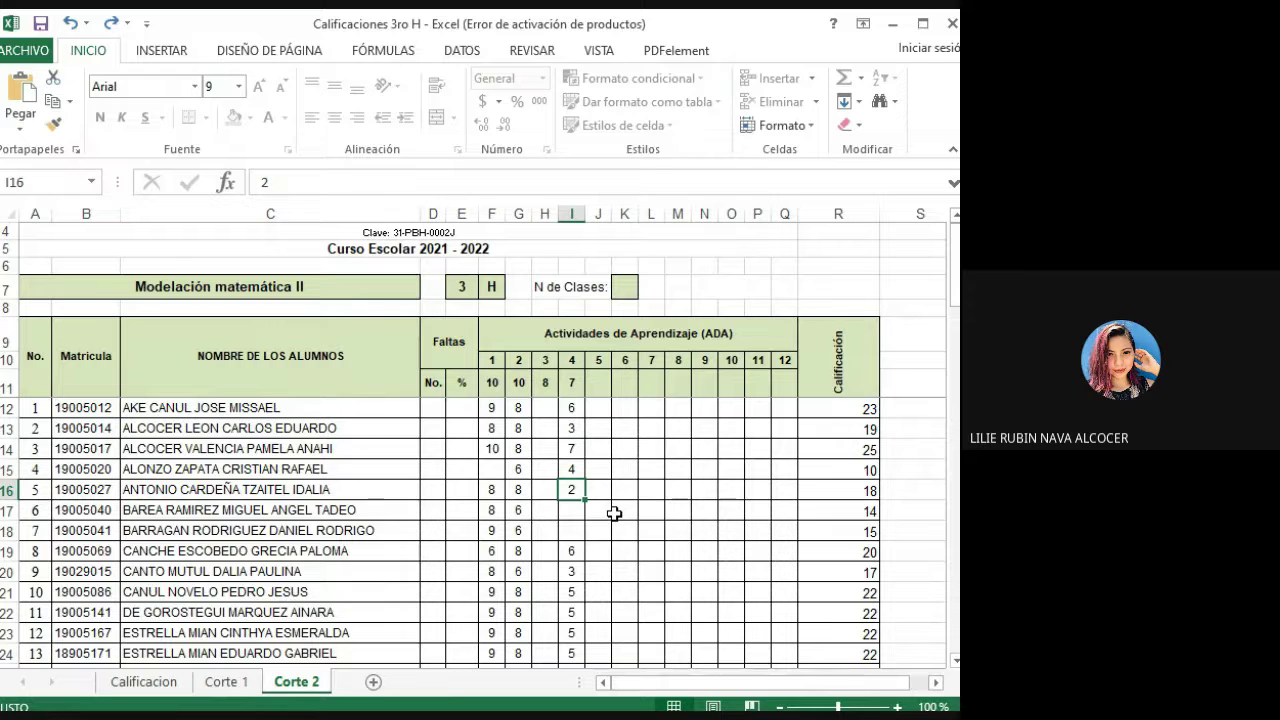
- Record a grade of 2 in cell I18 under ADA 4 for student No. 7
{"action": "key", "text": "Down"}
{"action": "key", "text": "Down"}
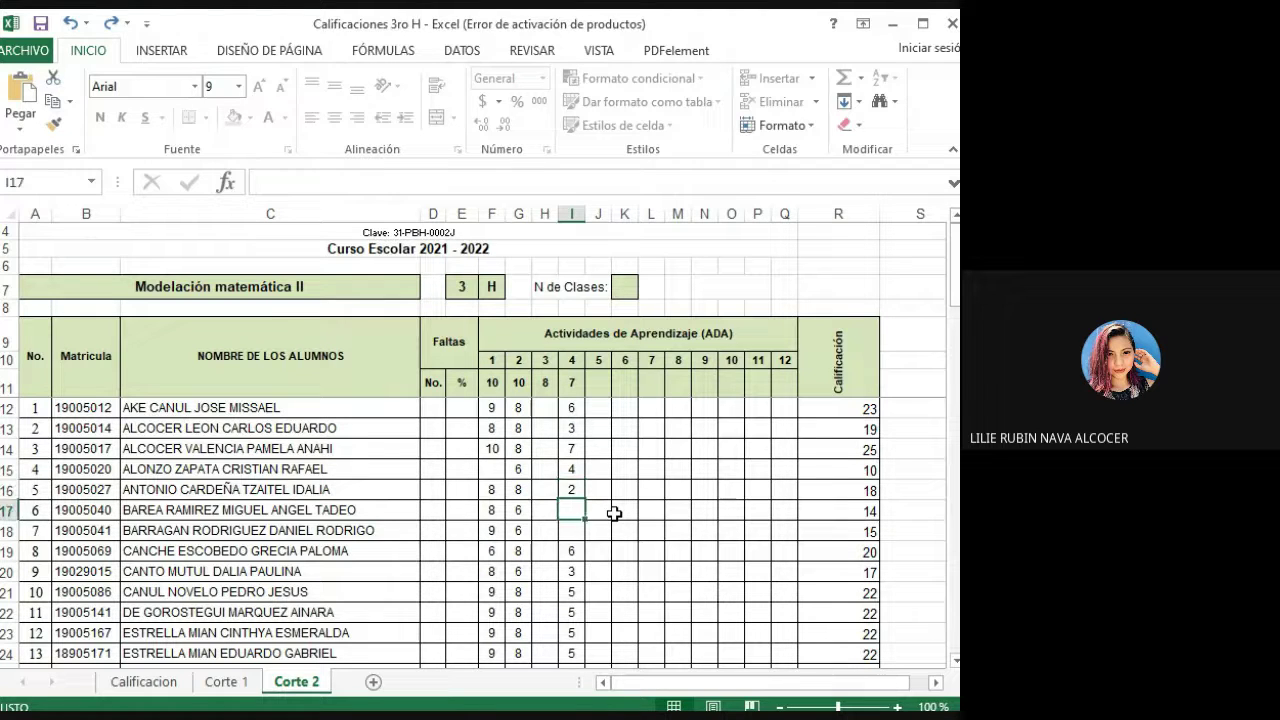
{"action": "type", "text": "3"}
{"action": "key", "text": "Up"}
{"action": "key", "text": "Down"}
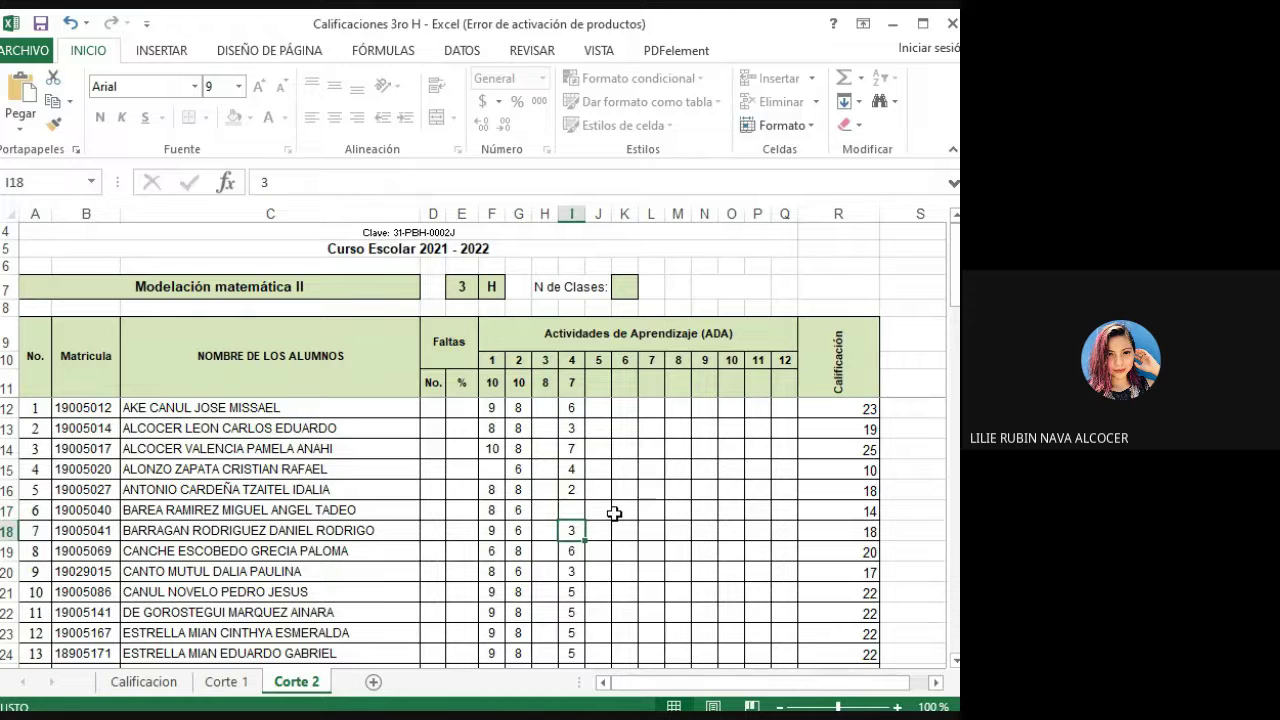
{"action": "type", "text": "2"}
{"action": "key", "text": "Return"}
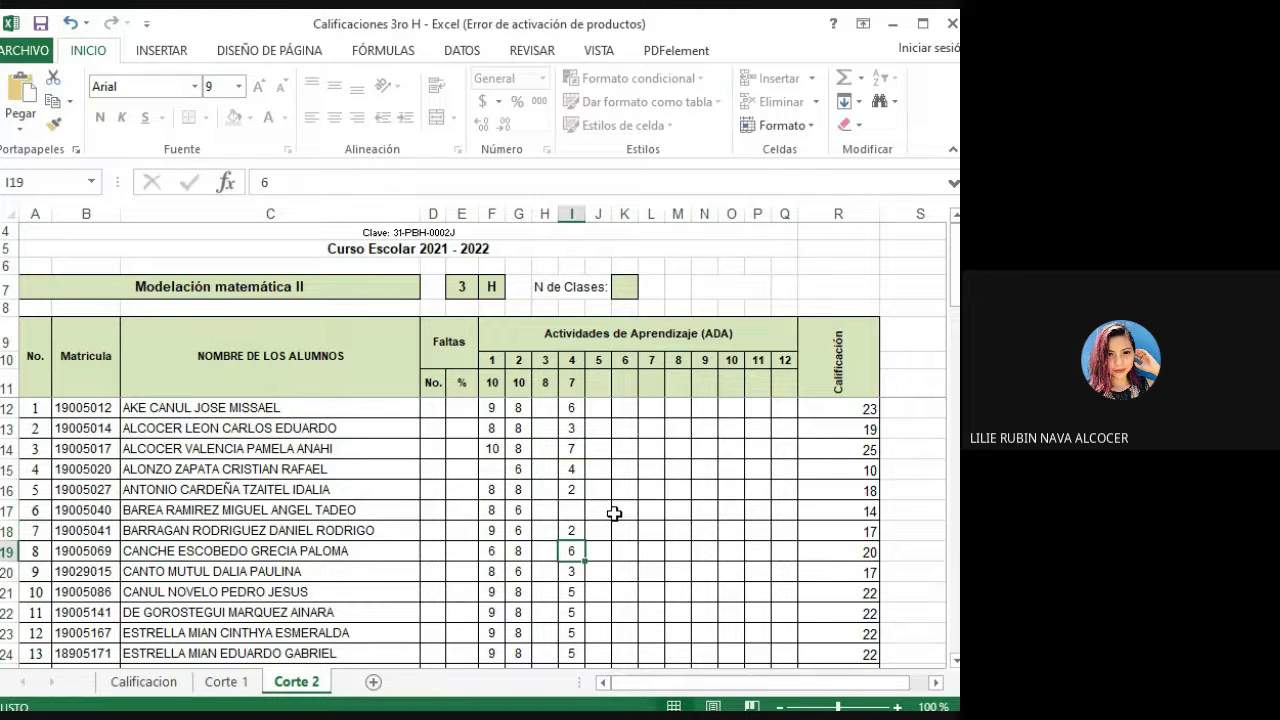
- Record a grade of 4 in cell I17 under ADA 4 for student No. 6
{"action": "key", "text": "Up"}
{"action": "key", "text": "Up"}
{"action": "type", "text": "4"}
{"action": "key", "text": "Return"}
- Record a grade of 1 in cell I26 under ADA 4 for student No. 15
{"action": "key", "text": "Down"}
{"action": "key", "text": "Down"}
{"action": "key", "text": "Down"}
{"action": "key", "text": "Down"}
{"action": "key", "text": "Down"}
{"action": "key", "text": "Down"}
{"action": "key", "text": "Down"}
{"action": "key", "text": "Down"}
{"action": "key", "text": "Down"}
{"action": "key", "text": "Down"}
{"action": "key", "text": "Down"}
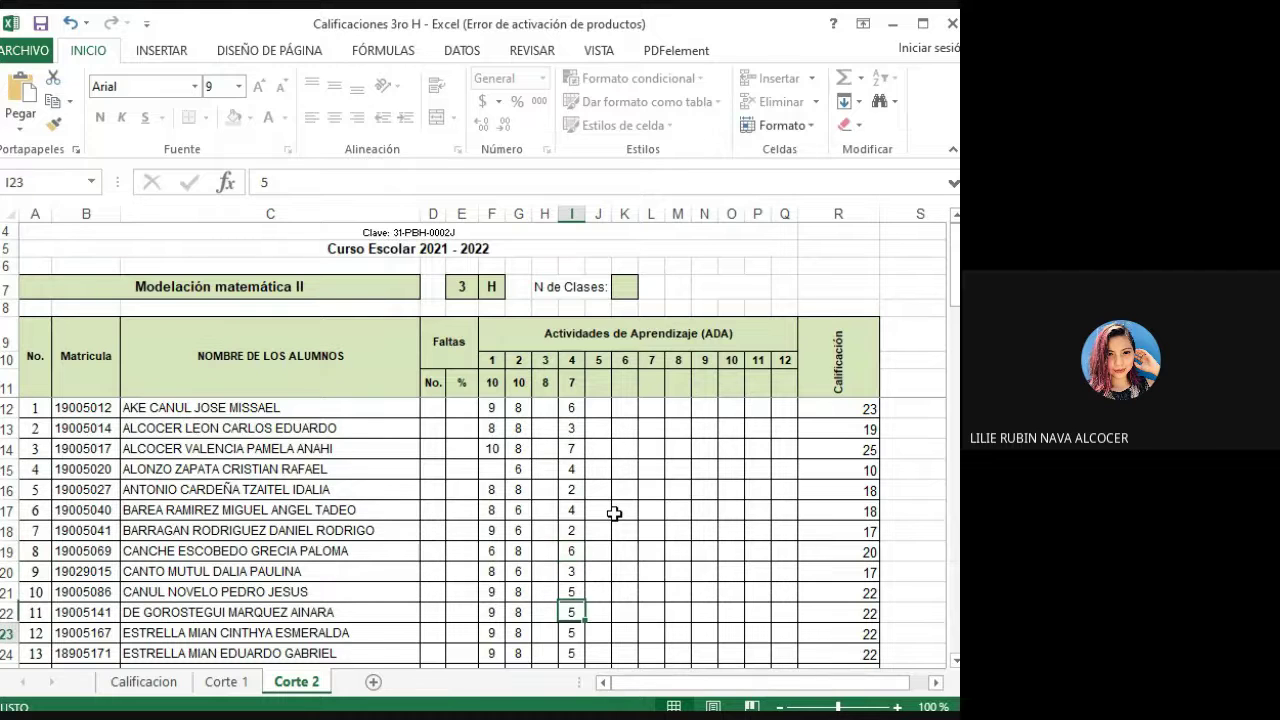
{"action": "key", "text": "Up"}
{"action": "key", "text": "Up"}
{"action": "key", "text": "Up"}
{"action": "type", "text": "1"}
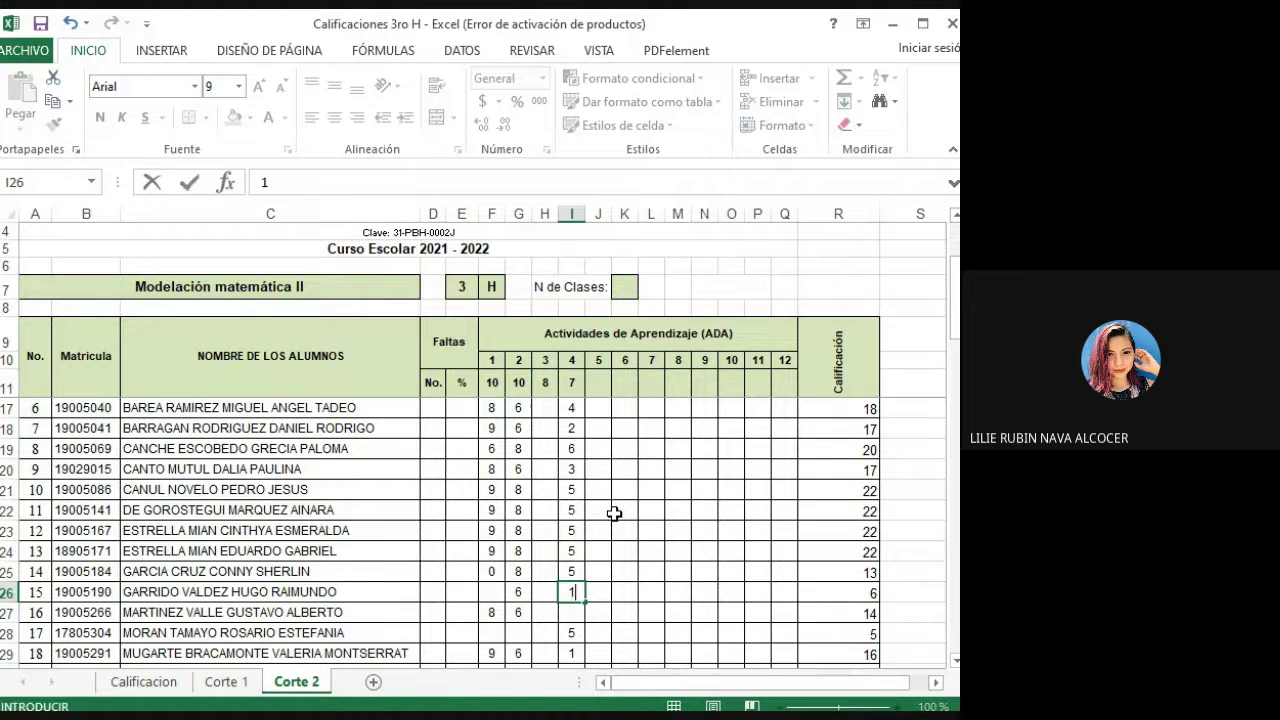
{"action": "key", "text": "Return"}
- Record a grade of 2 in cell I27 under ADA 4 for student No. 16
{"action": "key", "text": "Down"}
{"action": "key", "text": "Down"}
{"action": "key", "text": "Down"}
{"action": "key", "text": "Down"}
{"action": "key", "text": "Down"}
{"action": "key", "text": "Down"}
{"action": "key", "text": "Down"}
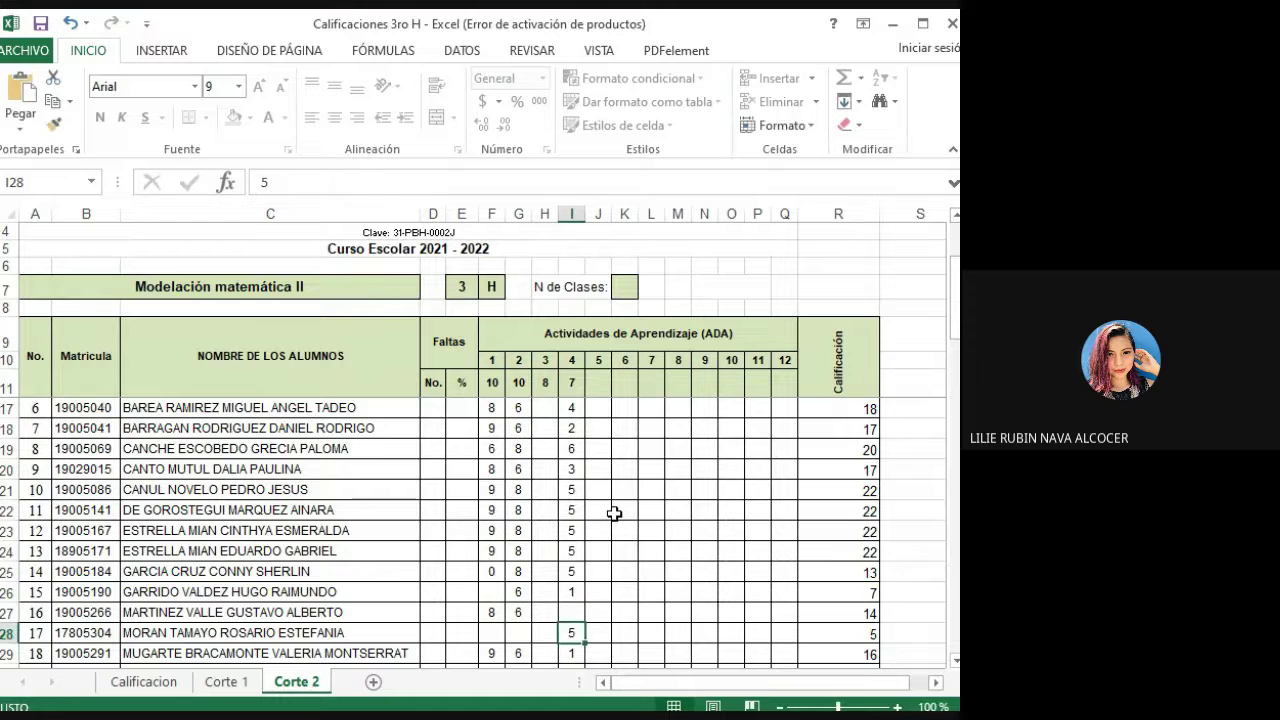
{"action": "key", "text": "Down"}
{"action": "key", "text": "Down"}
{"action": "key", "text": "Down"}
{"action": "key", "text": "Down"}
{"action": "key", "text": "Up"}
{"action": "key", "text": "Up"}
{"action": "key", "text": "Up"}
{"action": "key", "text": "Up"}
{"action": "key", "text": "Up"}
{"action": "key", "text": "Up"}
{"action": "key", "text": "Up"}
{"action": "key", "text": "Up"}
{"action": "key", "text": "Up"}
{"action": "key", "text": "Up"}
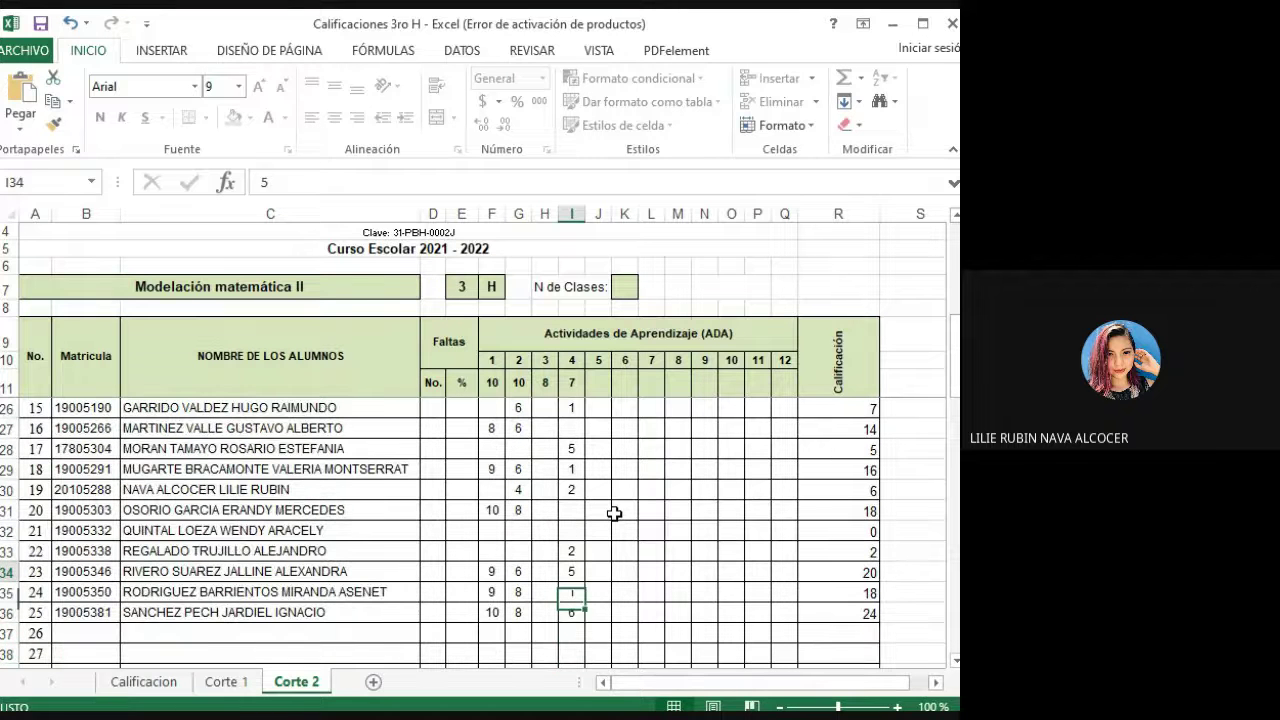
{"action": "key", "text": "Up"}
{"action": "type", "text": "2"}
{"action": "key", "text": "Return"}
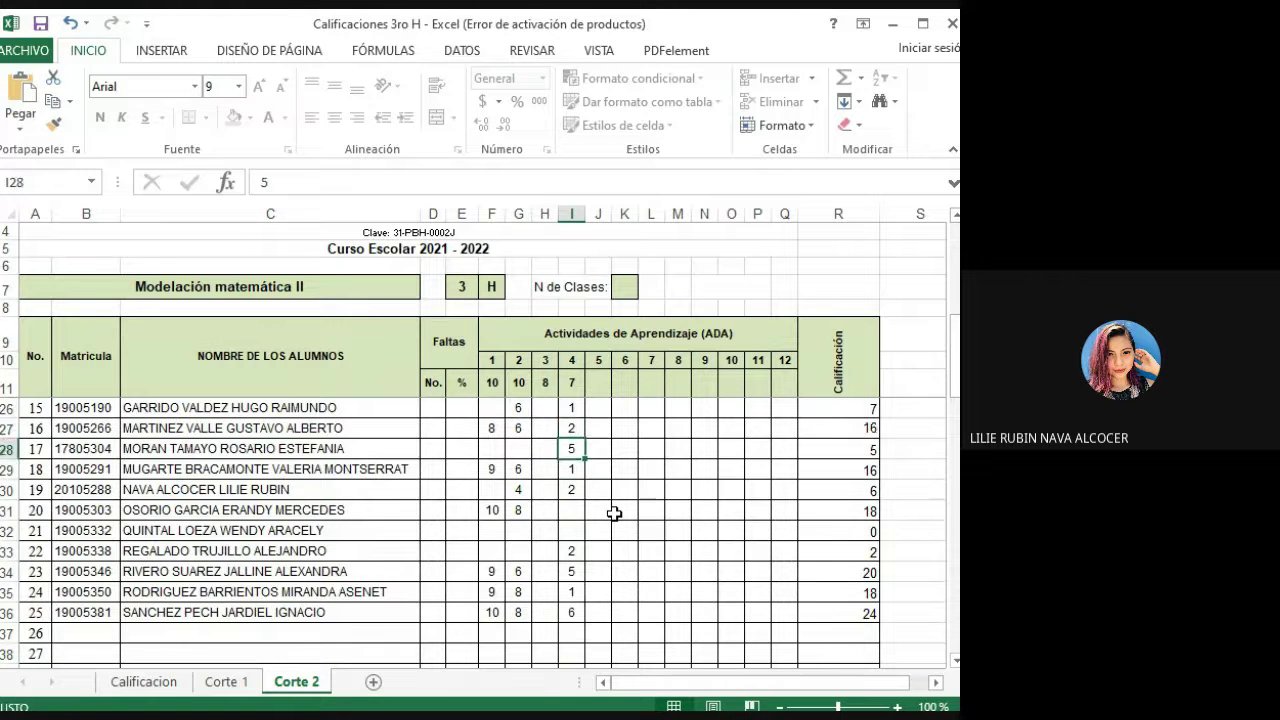
{"action": "key", "text": "Up"}
{"action": "key", "text": "alt+Tab"}
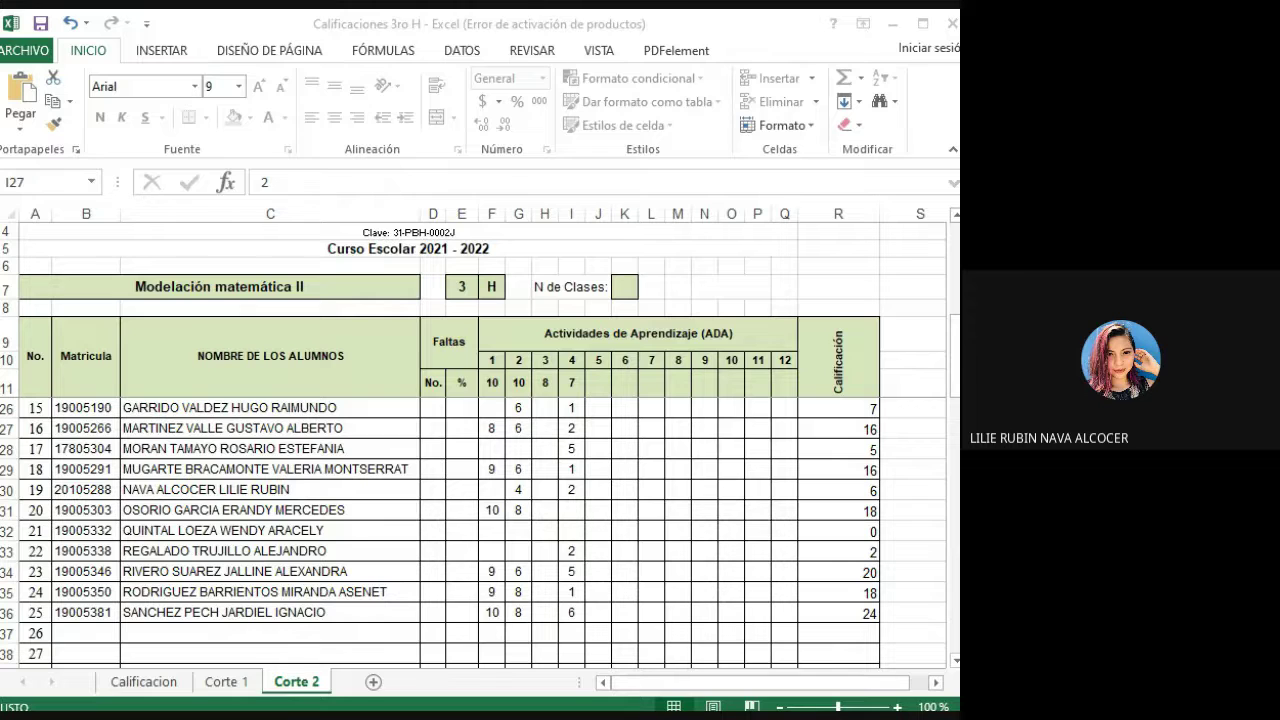
{"action": "key", "text": "alt+Tab"}
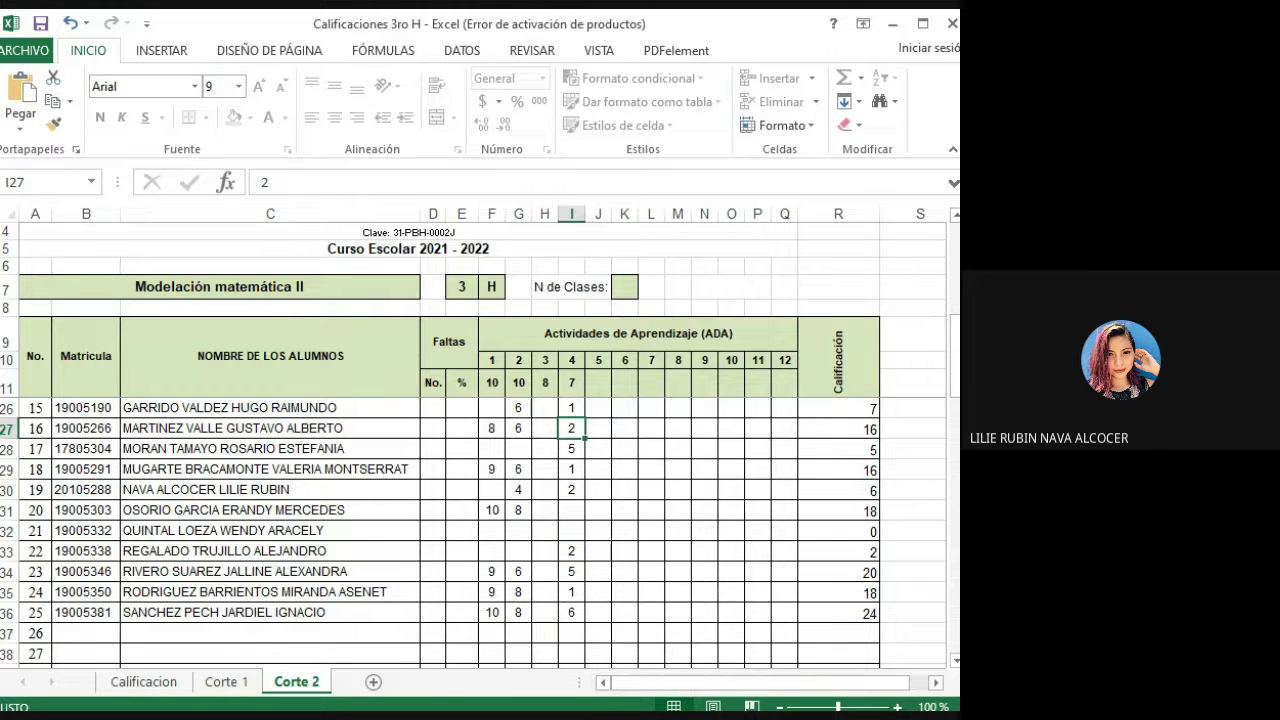
{"action": "key", "text": "alt+Tab"}
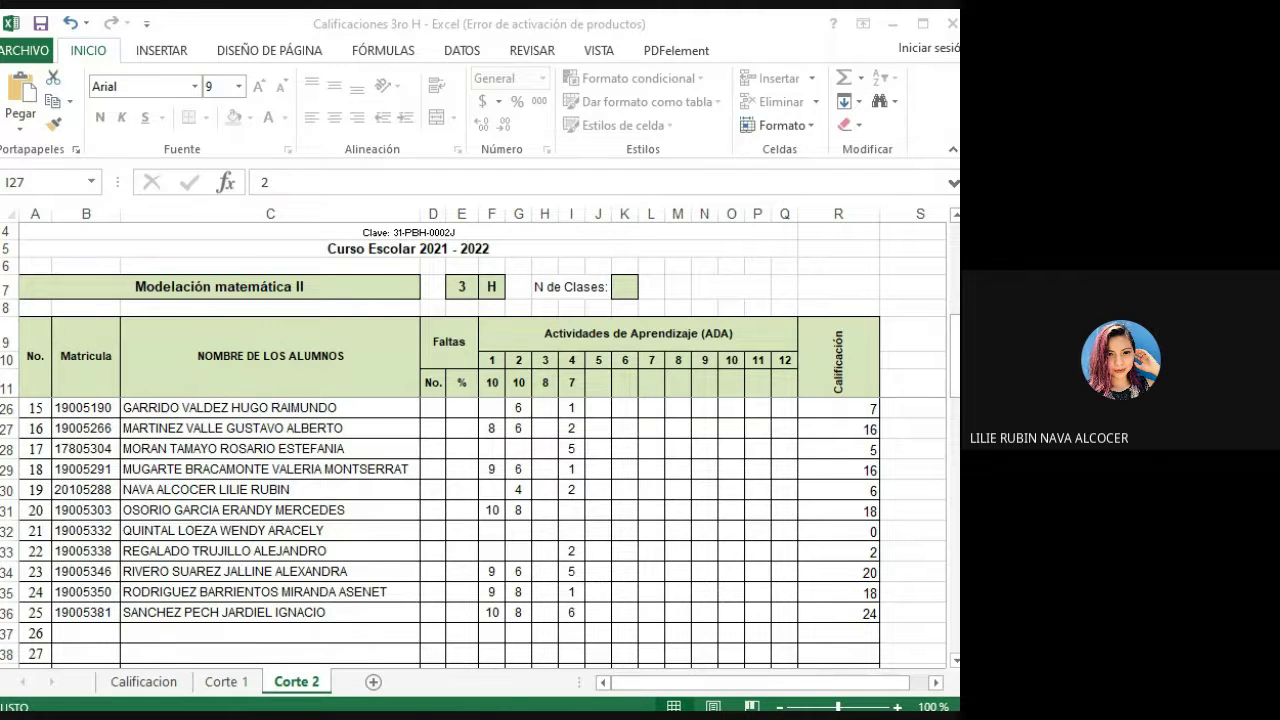
- Try to enter a grade of 10 in cell H18 under ADA 3 for student No. 7
{"action": "left_click", "coordinate": [400, 30]}
{"action": "scroll", "coordinate": [593, 544], "scroll_direction": "up", "scroll_amount": 3}
{"action": "scroll", "coordinate": [593, 544], "scroll_direction": "up", "scroll_amount": 2}
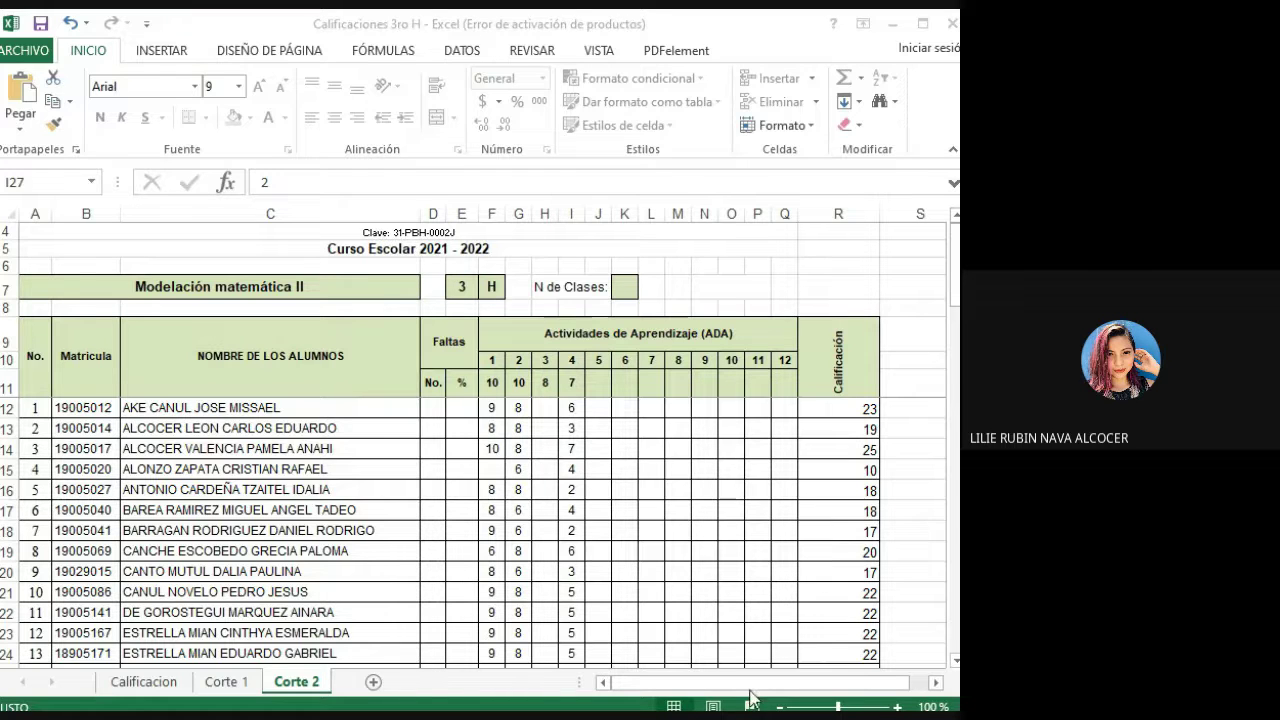
{"action": "left_click", "coordinate": [549, 415]}
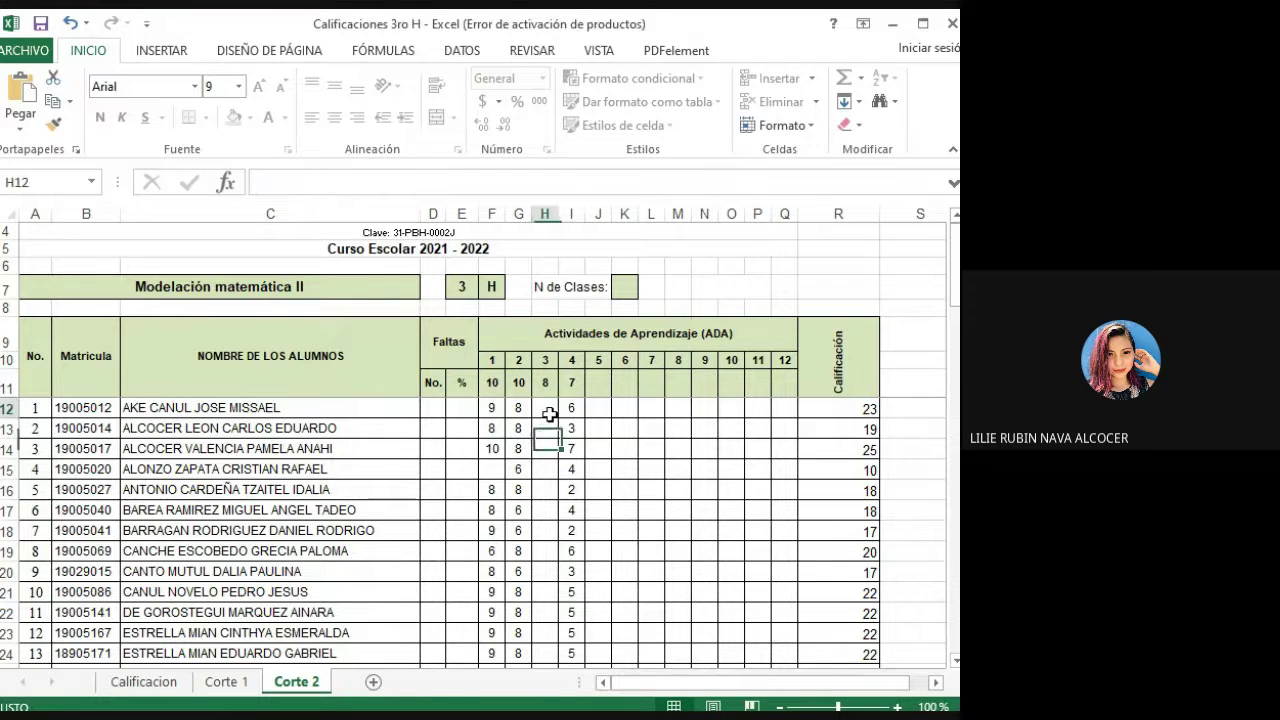
{"action": "key", "text": "Return"}
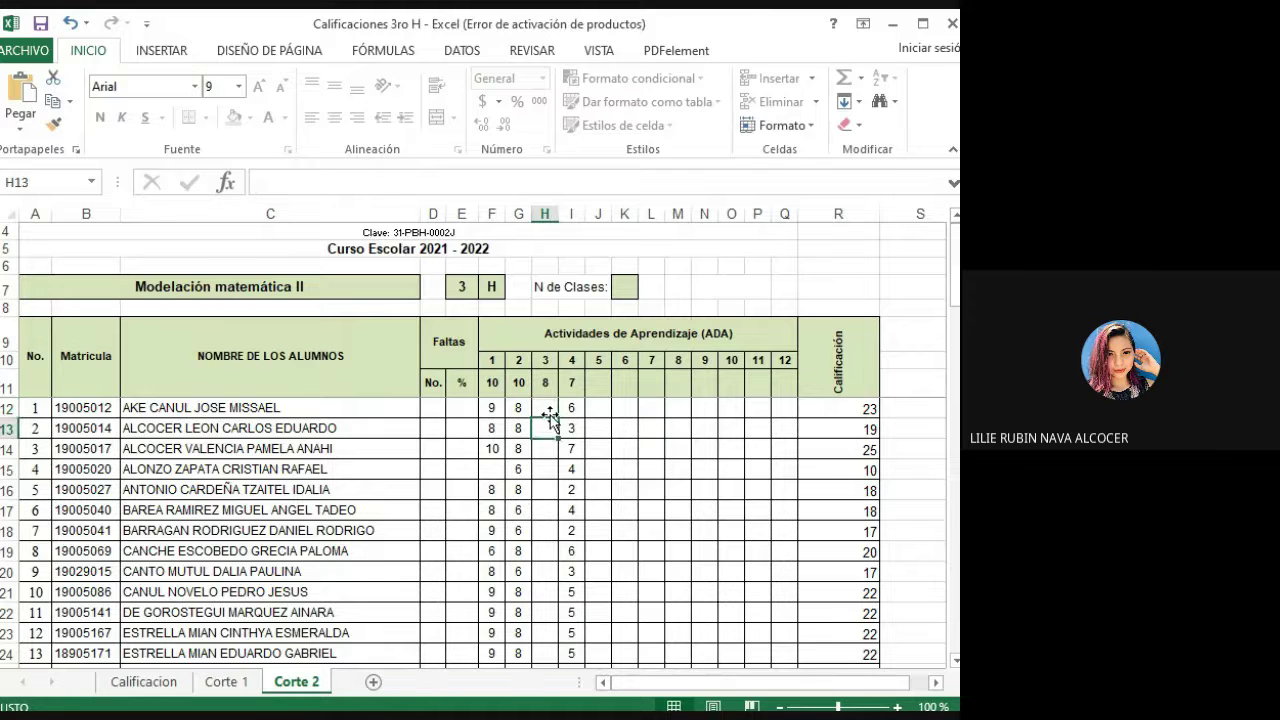
{"action": "key", "text": "Return"}
{"action": "key", "text": "Return"}
{"action": "key", "text": "Return"}
{"action": "key", "text": "Return"}
{"action": "key", "text": "Return"}
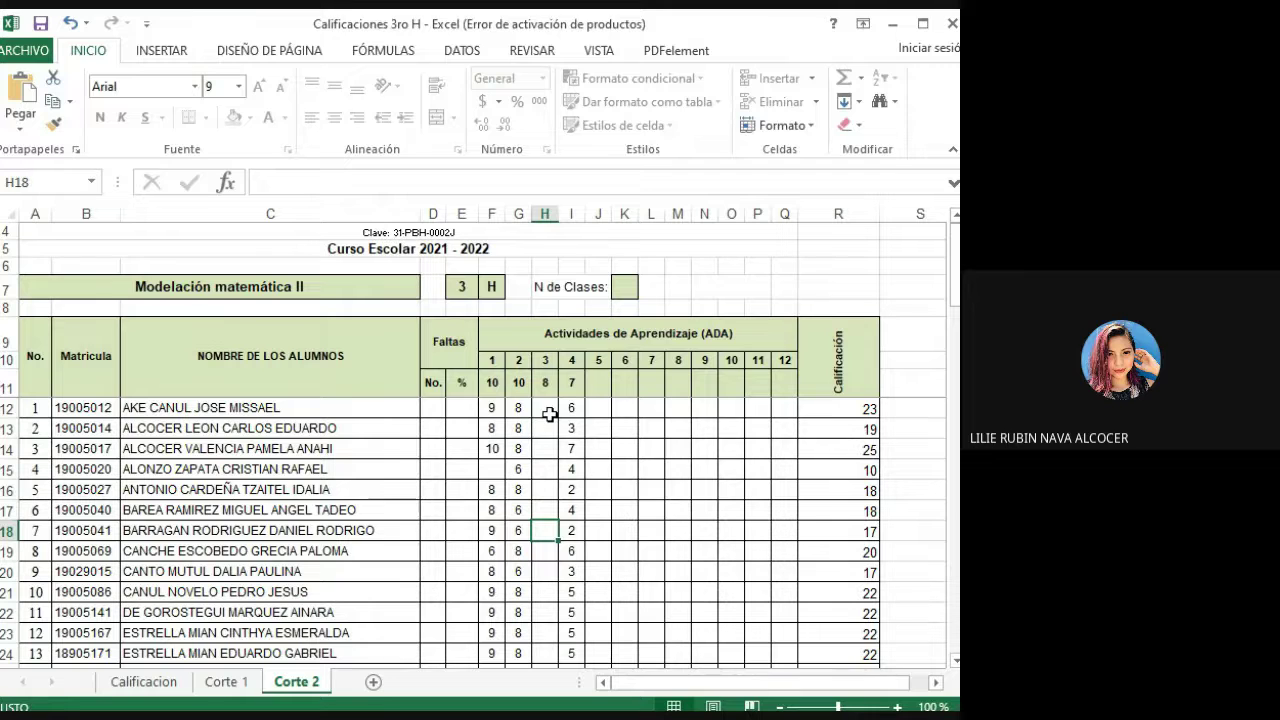
{"action": "type", "text": "10"}
{"action": "key", "text": "Return"}
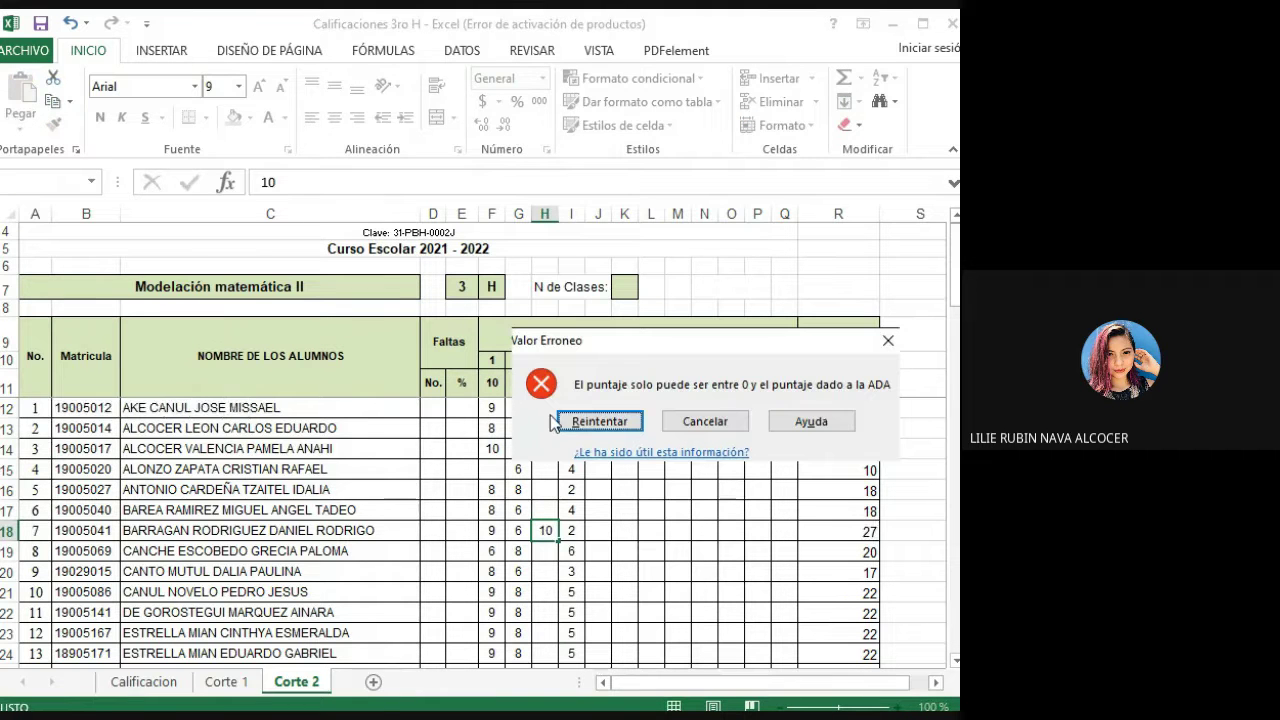
{"action": "left_click", "coordinate": [706, 424]}
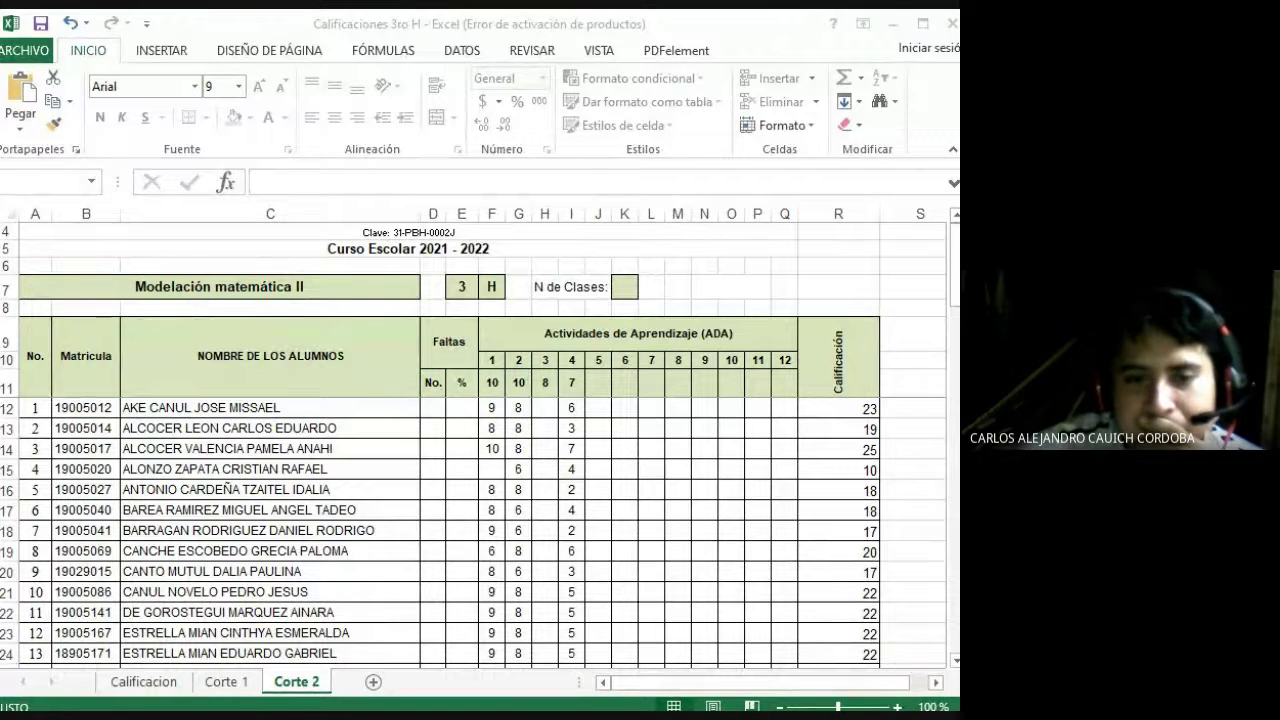
- Record student No. 7's grades as 8 for ADA 3 in cell H18 and 4 for ADA 4 in cell I18
{"action": "left_click", "coordinate": [644, 692]}
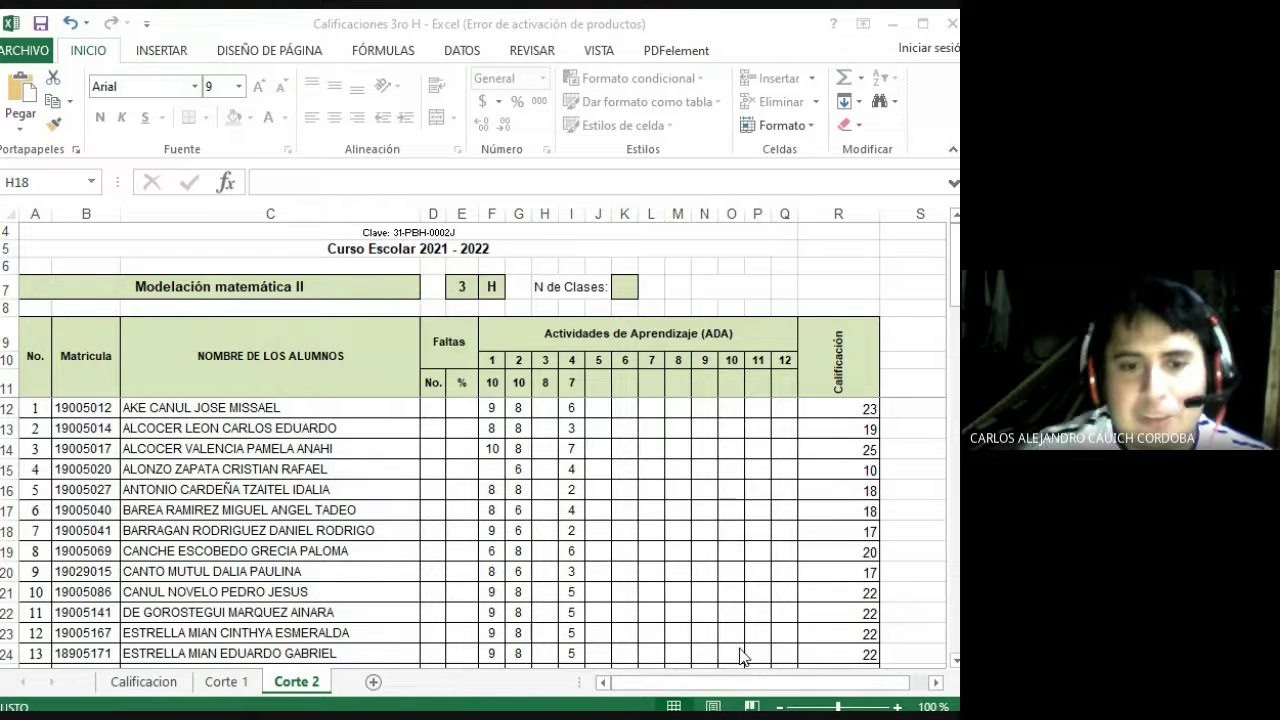
{"action": "left_click", "coordinate": [557, 529]}
{"action": "key", "text": "Up"}
{"action": "key", "text": "Up"}
{"action": "key", "text": "Down"}
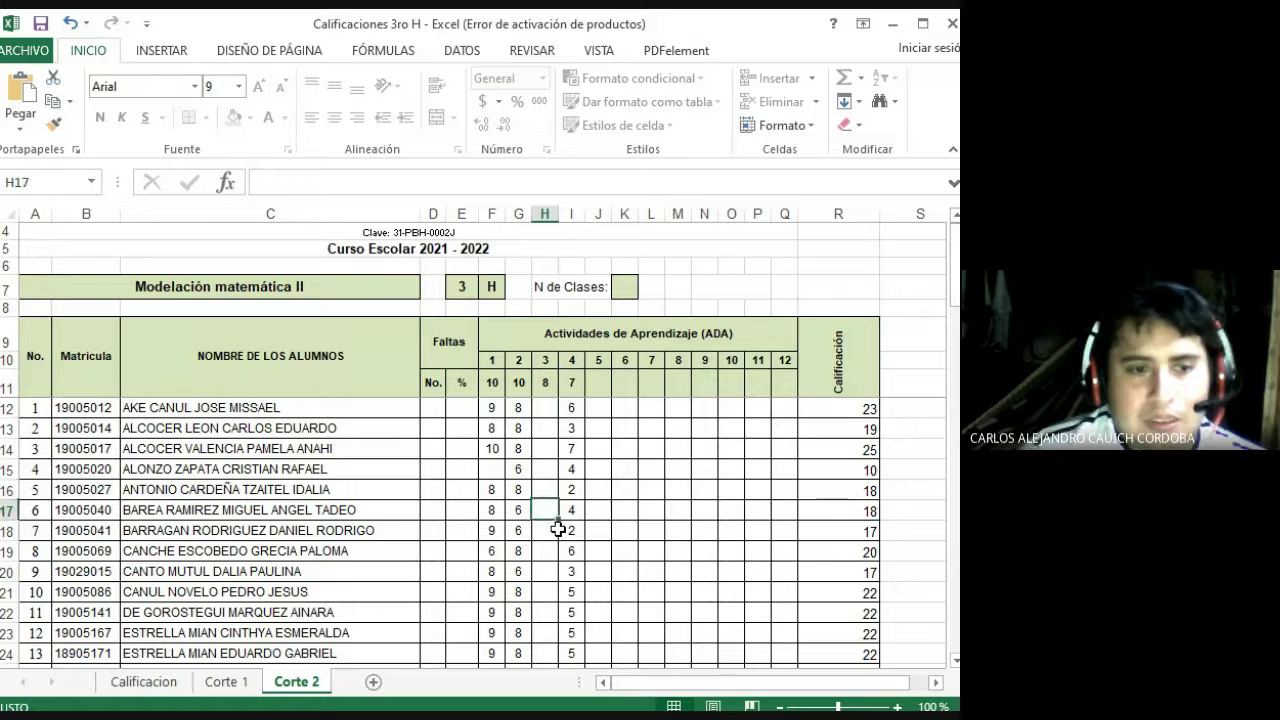
{"action": "key", "text": "Down"}
{"action": "type", "text": "8"}
{"action": "key", "text": "Tab"}
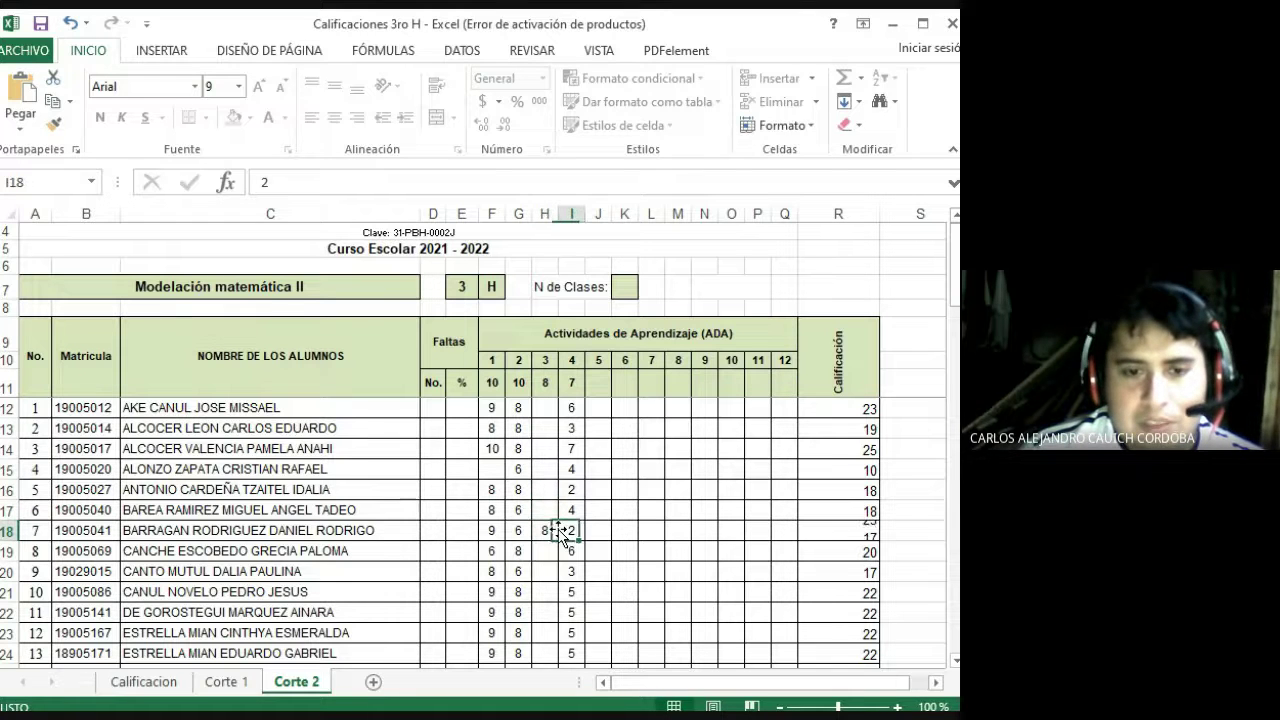
{"action": "type", "text": "4"}
{"action": "key", "text": "Return"}
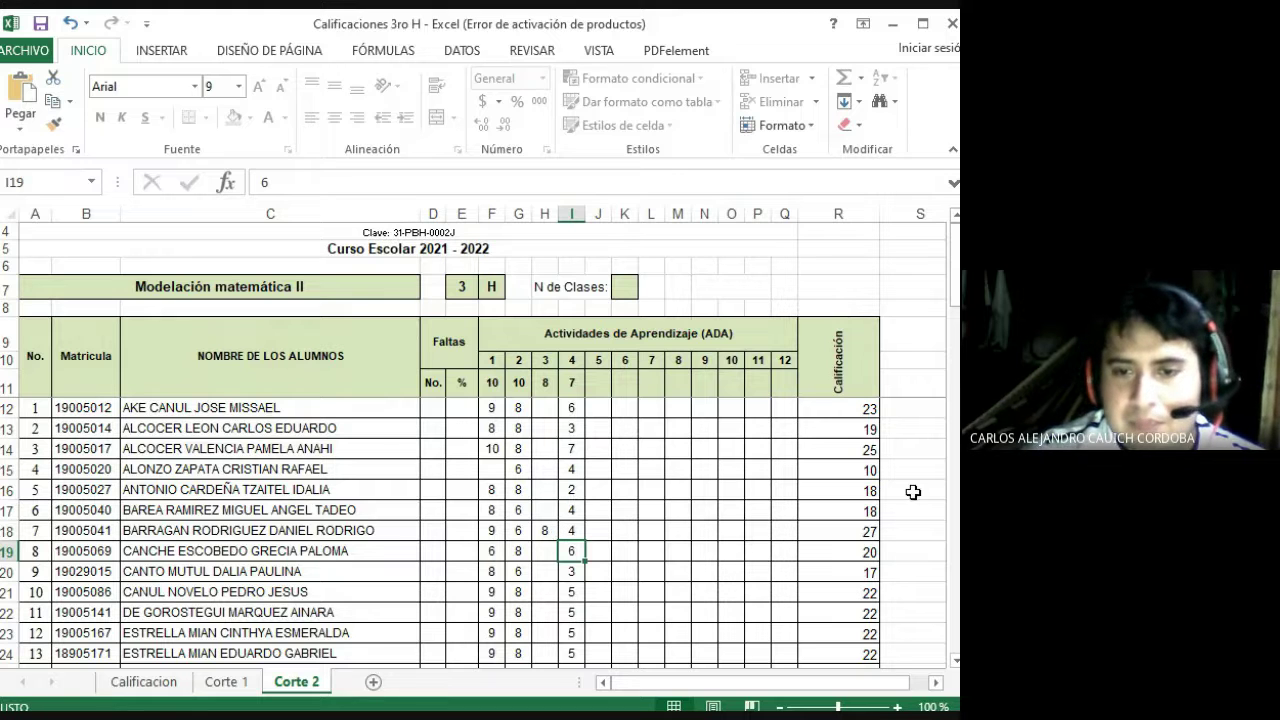
- Record a grade of 8 in cell H36 under ADA 3 for student No. 25
{"action": "key", "text": "Left"}
{"action": "key", "text": "Down"}
{"action": "key", "text": "Down"}
{"action": "key", "text": "Down"}
{"action": "key", "text": "Down"}
{"action": "key", "text": "Down"}
{"action": "key", "text": "Down"}
{"action": "key", "text": "Down"}
{"action": "key", "text": "Down"}
{"action": "key", "text": "Down"}
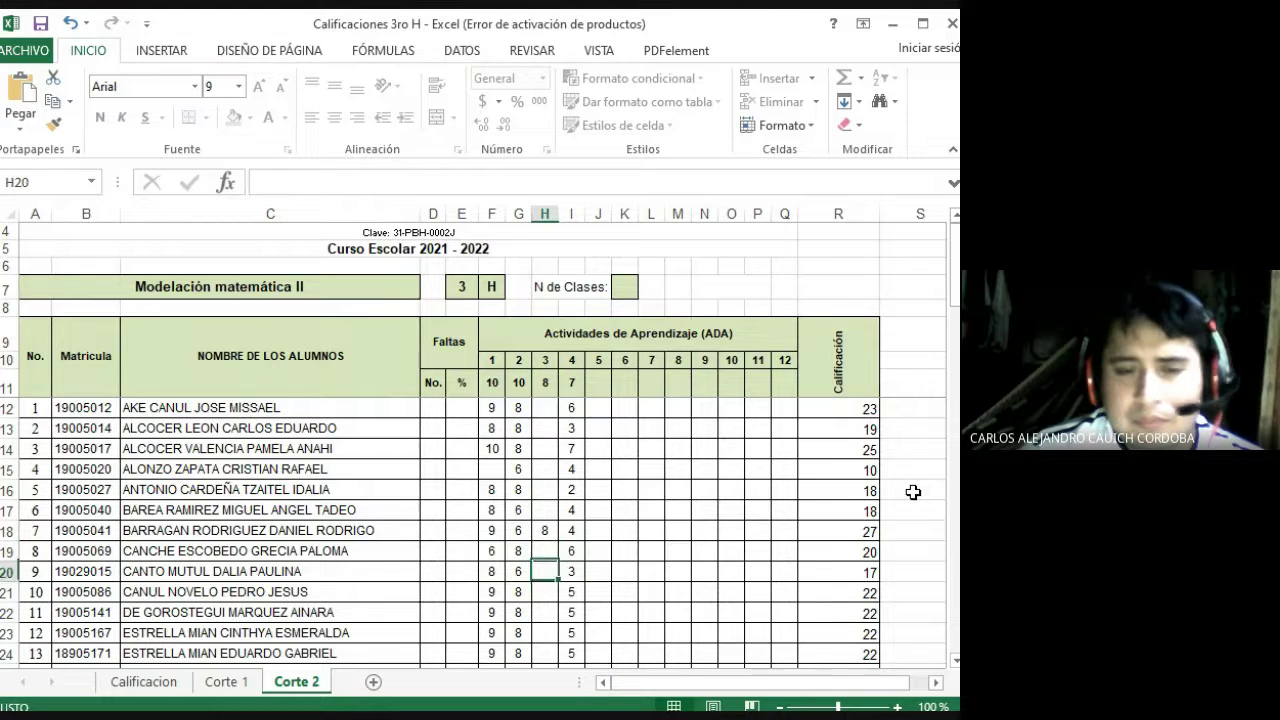
{"action": "key", "text": "Down"}
{"action": "key", "text": "Down"}
{"action": "key", "text": "Down"}
{"action": "key", "text": "Down"}
{"action": "key", "text": "Down"}
{"action": "key", "text": "Down"}
{"action": "key", "text": "Down"}
{"action": "key", "text": "Down"}
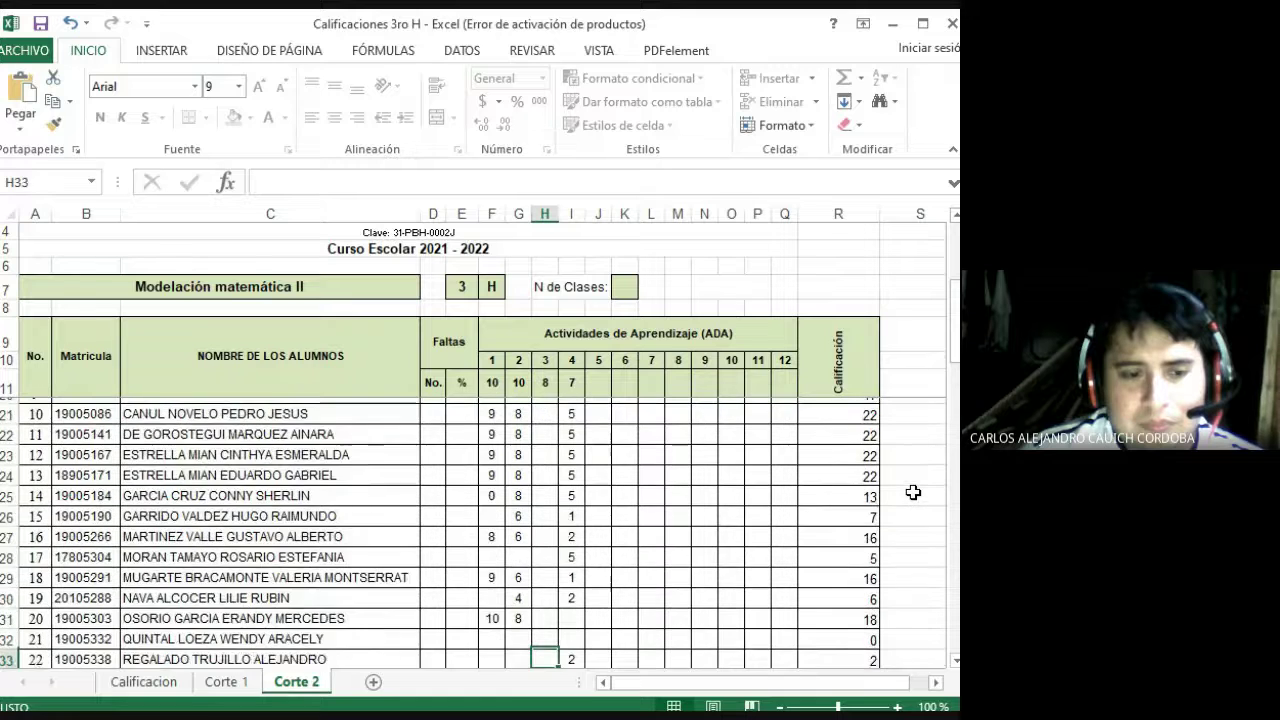
{"action": "key", "text": "Down"}
{"action": "key", "text": "Up"}
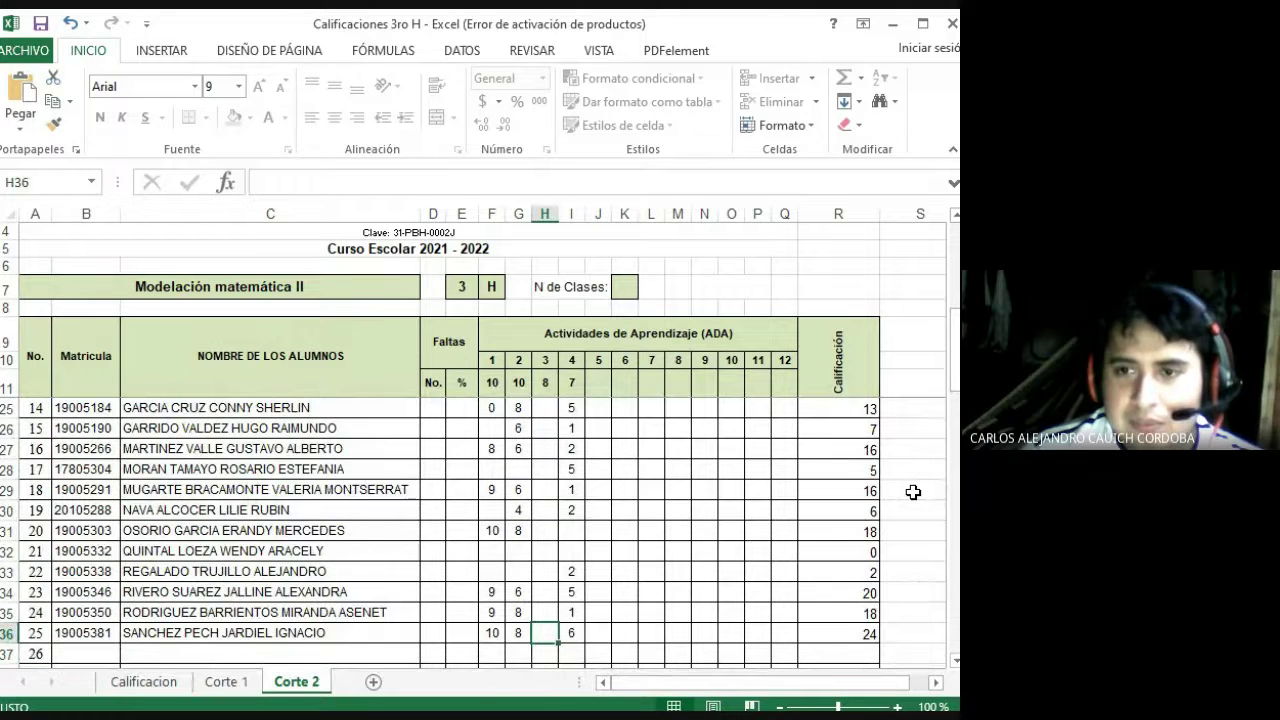
{"action": "type", "text": "8"}
{"action": "key", "text": "Right"}
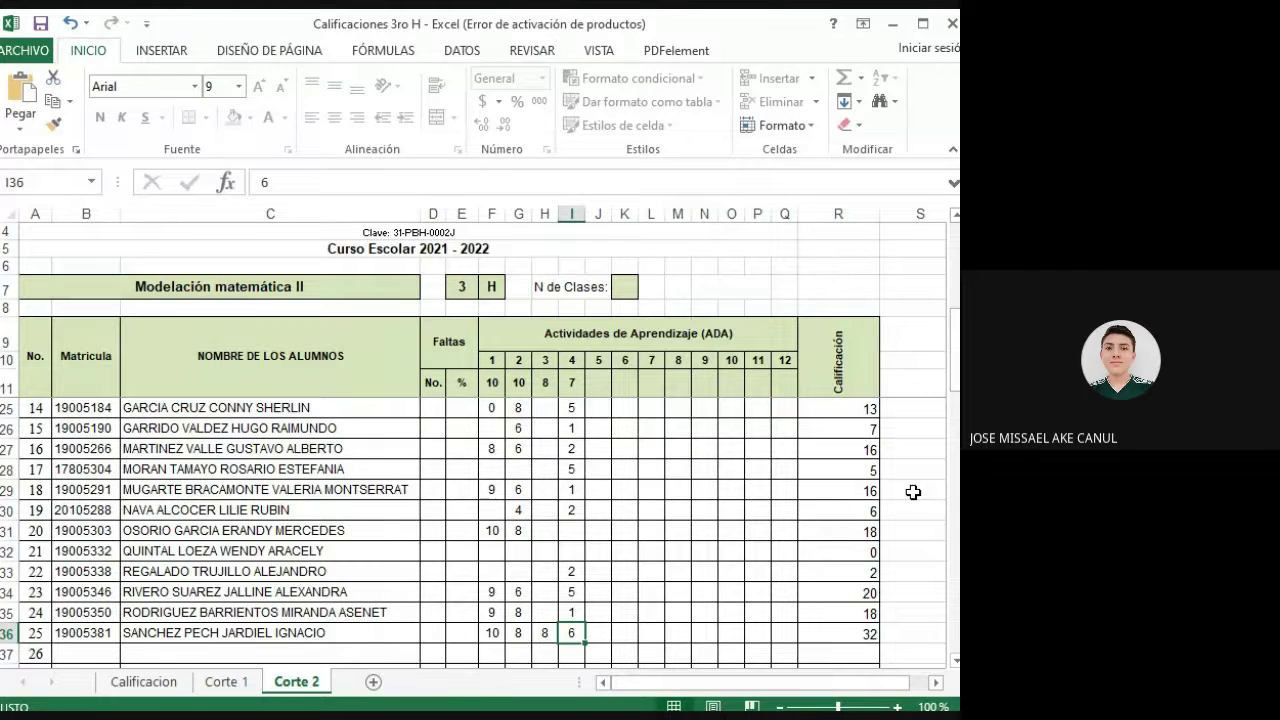
- Change student No. 25's grades to 7 for ADA 4 in cell I36 and 9 for ADA 2 in cell G36
{"action": "type", "text": "7"}
{"action": "key", "text": "Left"}
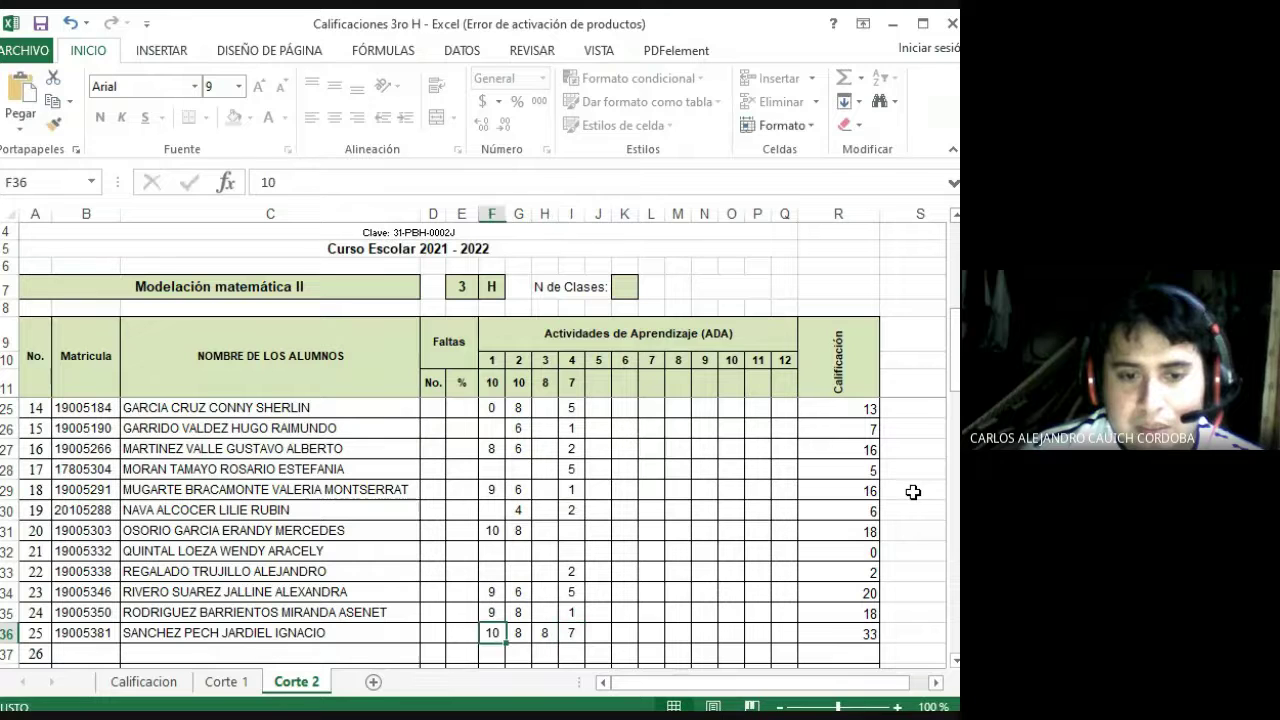
{"action": "key", "text": "Left"}
{"action": "type", "text": "9"}
{"action": "key", "text": "Up"}
- Try to enter a grade of 10 in cell H17 under ADA 3 for student No. 6
{"action": "key", "text": "Up"}
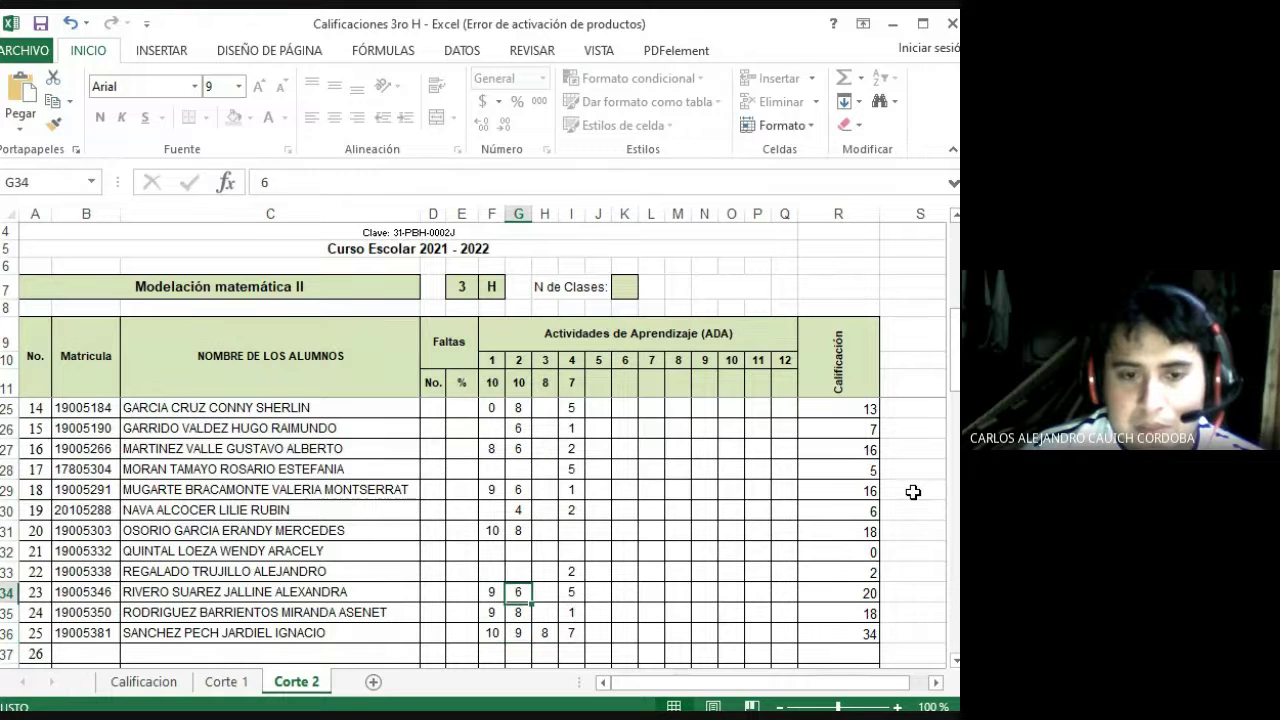
{"action": "key", "text": "Right"}
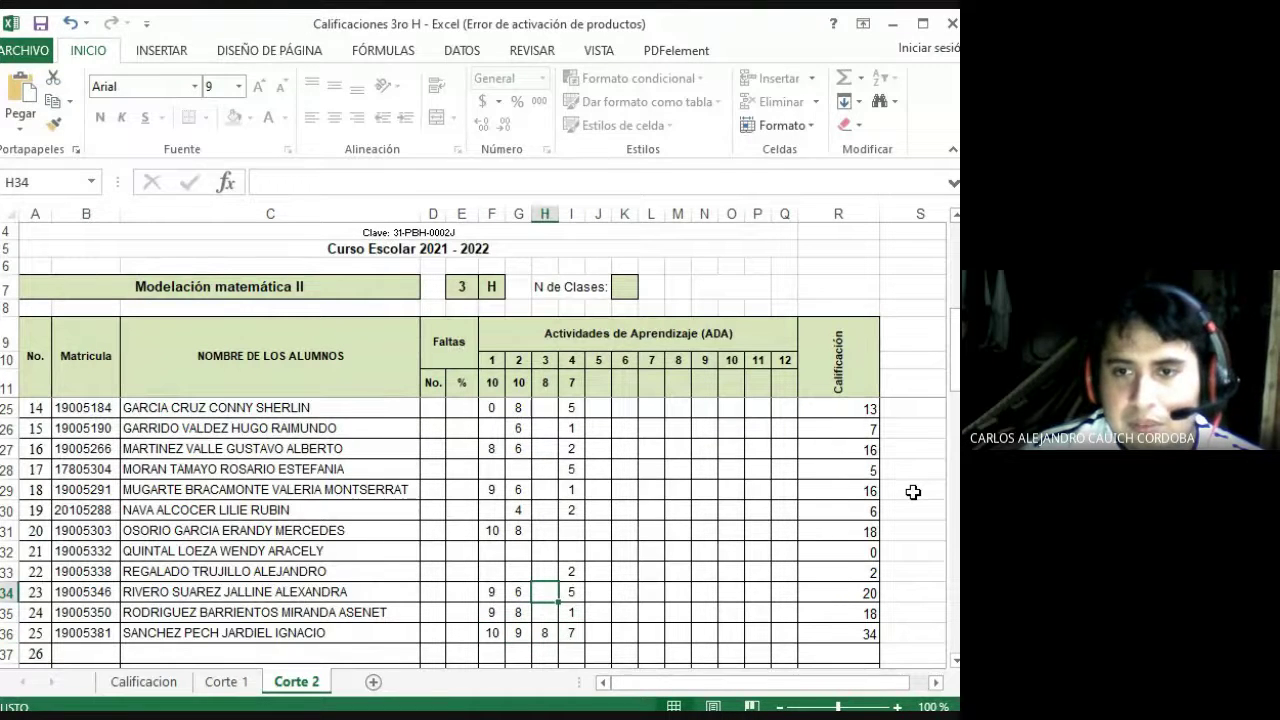
{"action": "key", "text": "Up"}
{"action": "key", "text": "Up"}
{"action": "key", "text": "Up"}
{"action": "key", "text": "Up"}
{"action": "key", "text": "Up"}
{"action": "key", "text": "Up"}
{"action": "key", "text": "Up"}
{"action": "key", "text": "Up"}
{"action": "key", "text": "Up"}
{"action": "key", "text": "Up"}
{"action": "key", "text": "Up"}
{"action": "key", "text": "Up"}
{"action": "key", "text": "Up"}
{"action": "key", "text": "Up"}
{"action": "key", "text": "Up"}
{"action": "key", "text": "Up"}
{"action": "key", "text": "Up"}
{"action": "key", "text": "Up"}
{"action": "key", "text": "Up"}
{"action": "key", "text": "Up"}
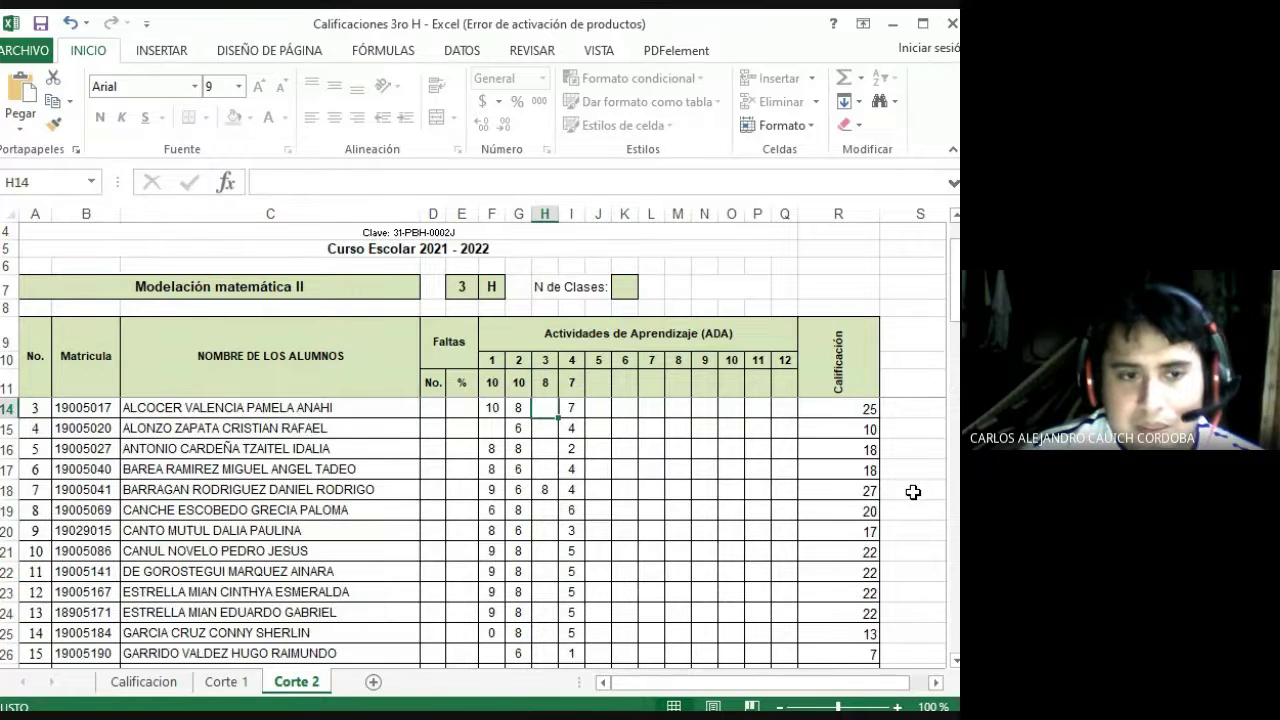
{"action": "key", "text": "Down"}
{"action": "key", "text": "Down"}
{"action": "key", "text": "Down"}
{"action": "type", "text": "10"}
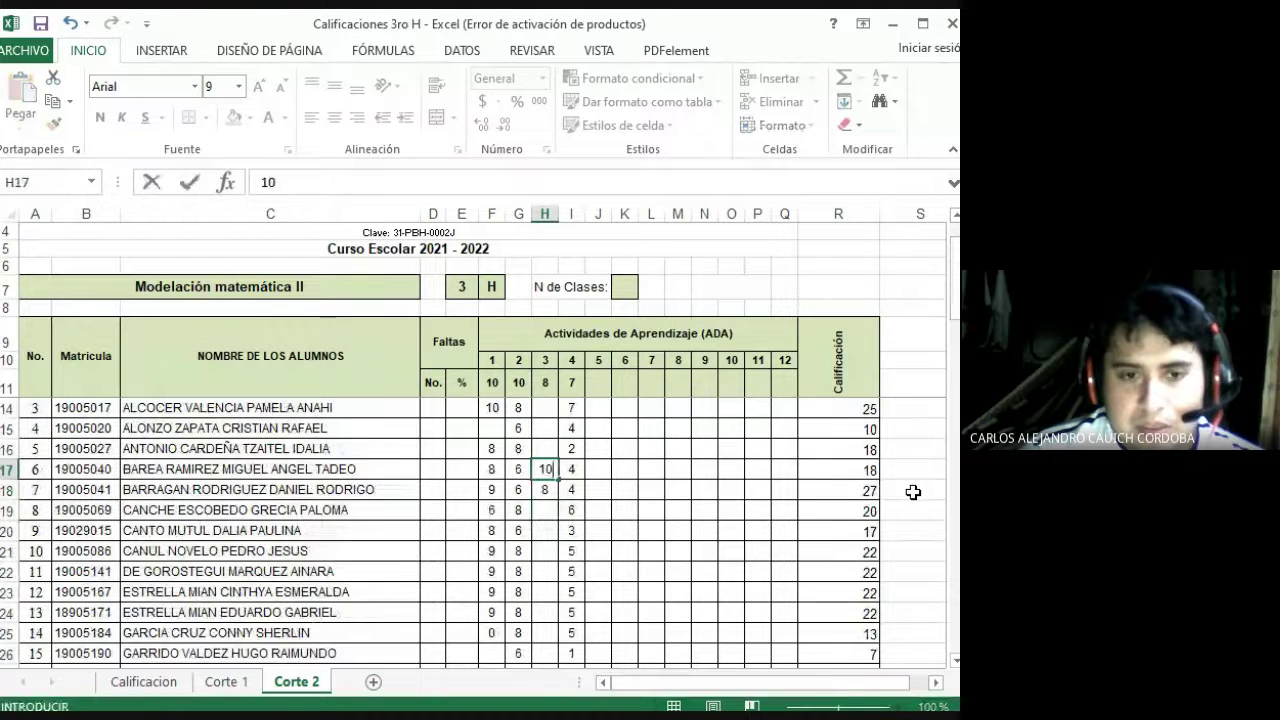
{"action": "key", "text": "Return"}
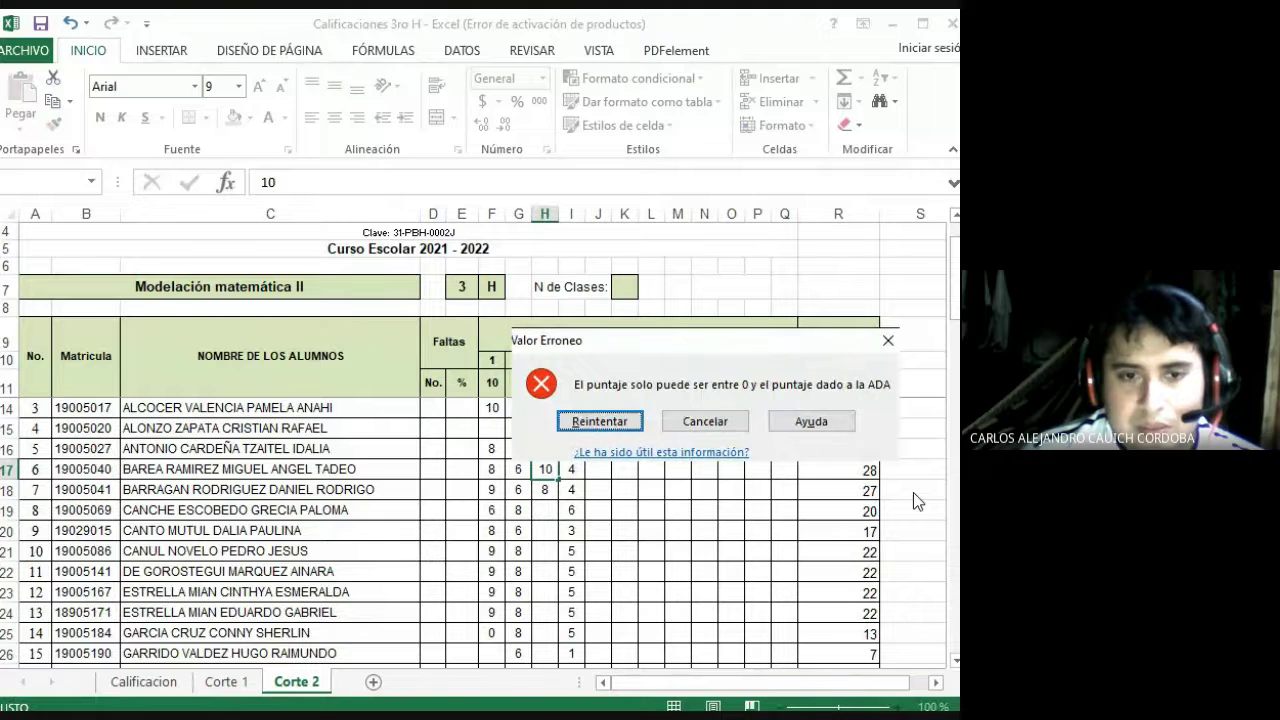
{"action": "key", "text": "Tab"}
{"action": "key", "text": "Tab"}
{"action": "key", "text": "shift+Tab"}
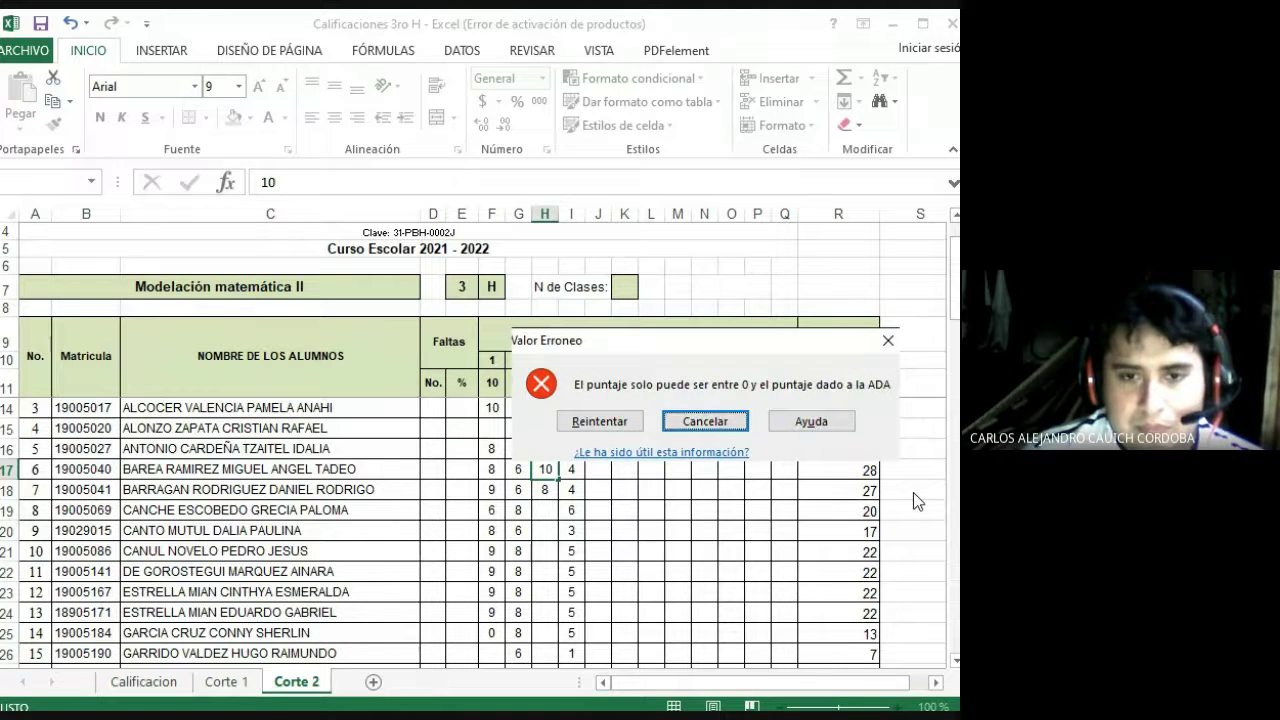
{"action": "key", "text": "Return"}
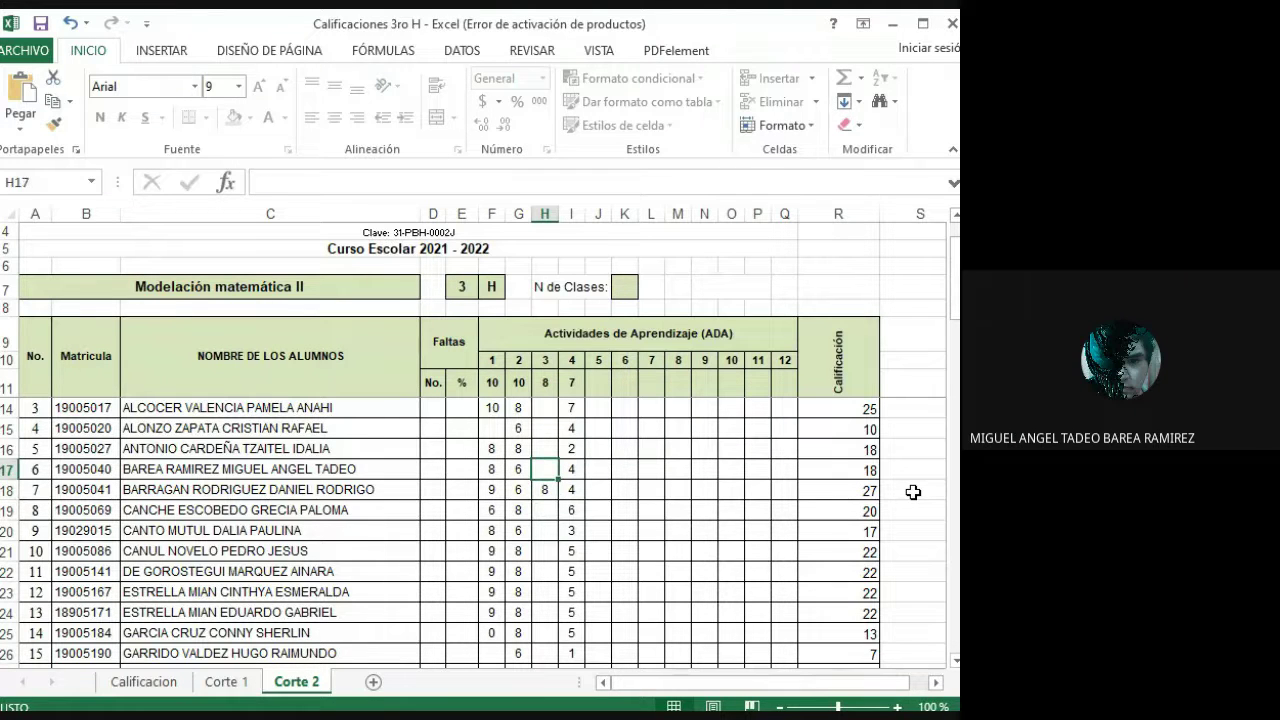
- Record student No. 6's grades as 8 for ADA 3 in cell H17 and 6 for ADA 4 in cell I17
{"action": "type", "text": "8"}
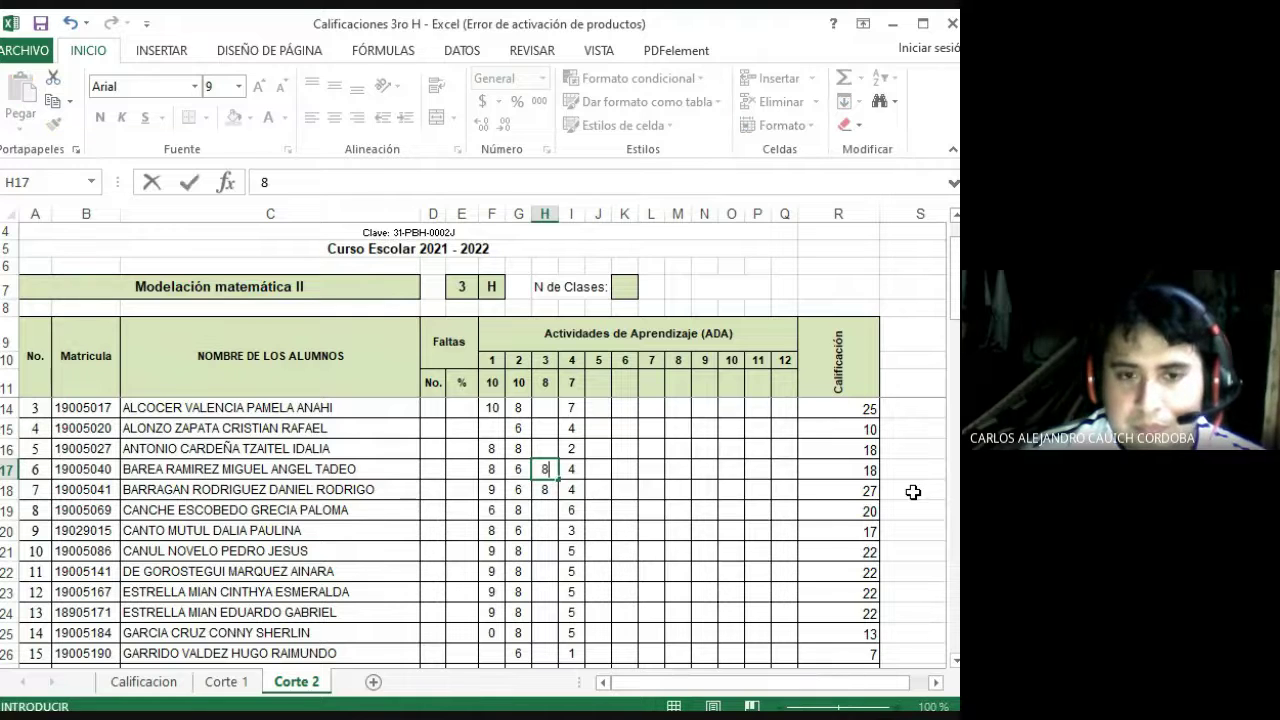
{"action": "key", "text": "Tab"}
{"action": "type", "text": "6"}
{"action": "key", "text": "Return"}
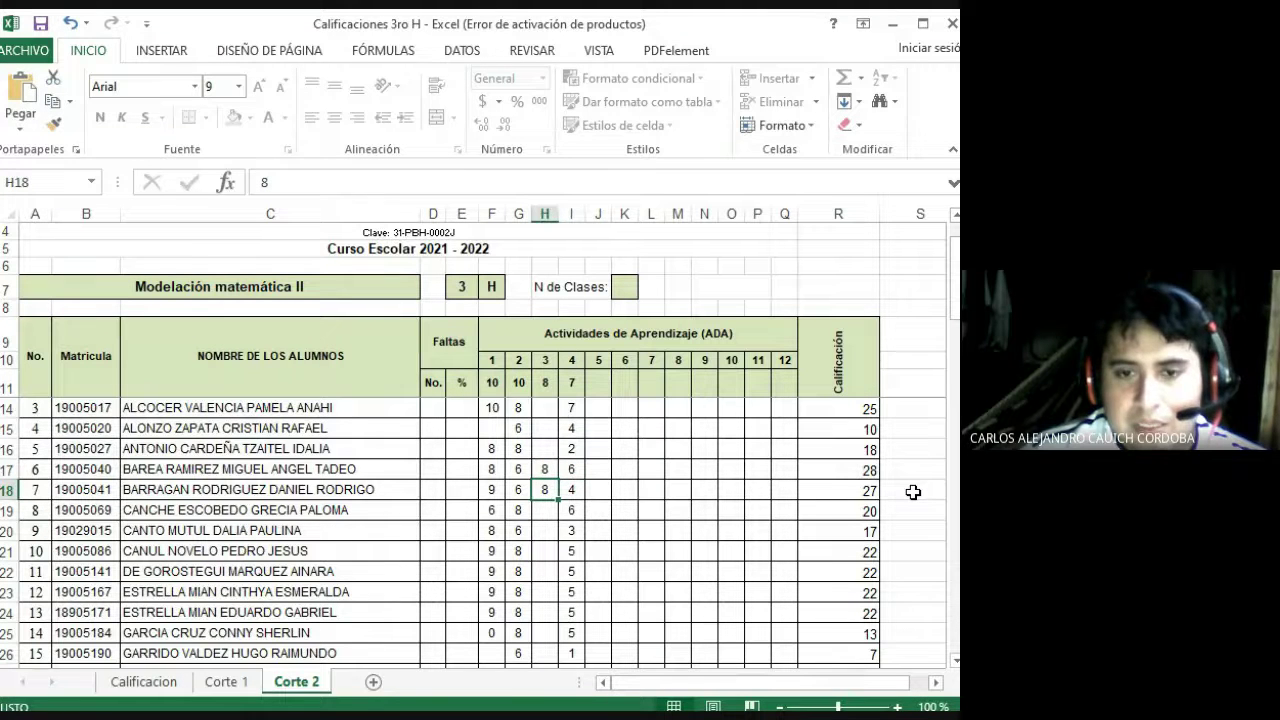
- Record student No. 5's grades as 8 for ADA 3 in cell H16 and 4 for ADA 4 in cell I16
{"action": "key", "text": "Up"}
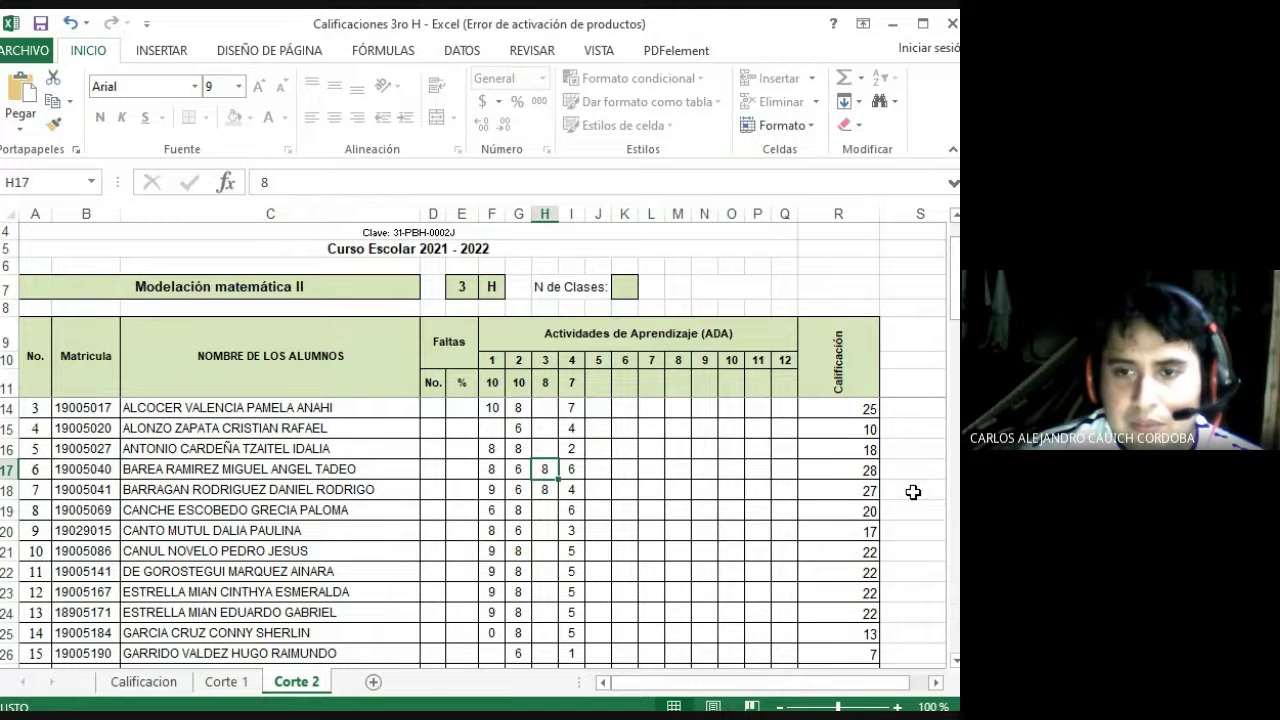
{"action": "key", "text": "Up"}
{"action": "key", "text": "Up"}
{"action": "key", "text": "Down"}
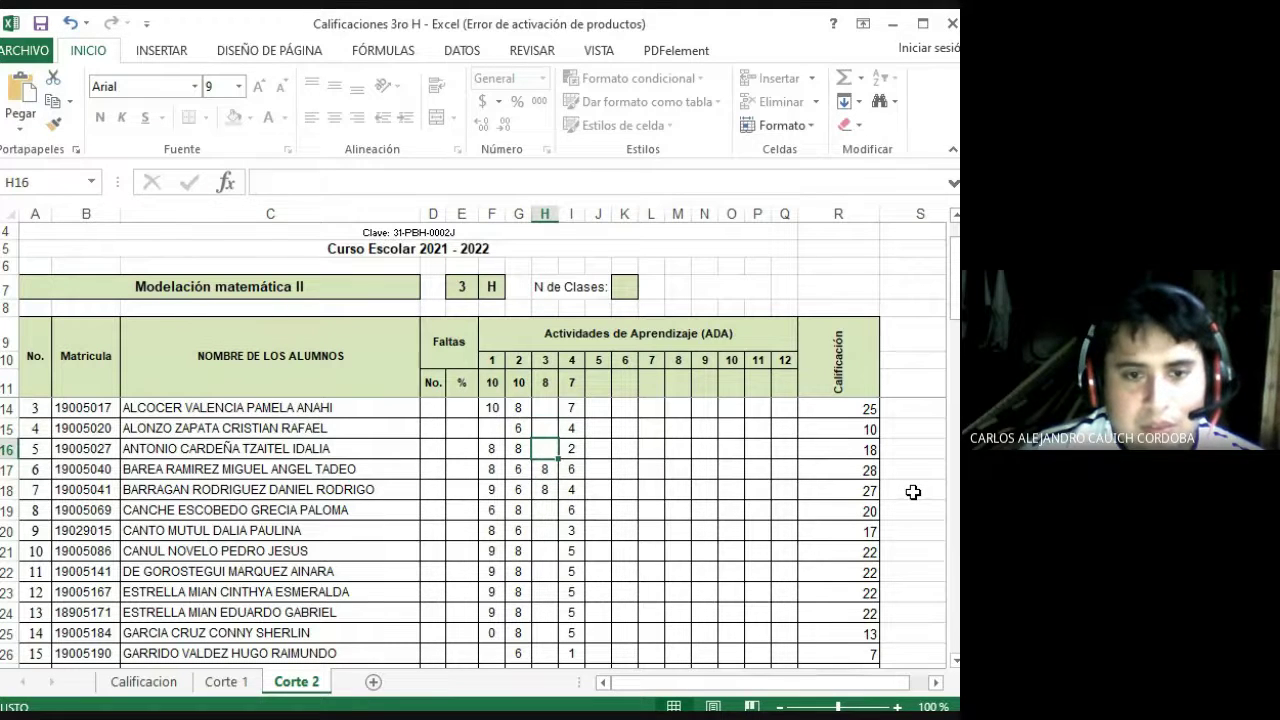
{"action": "type", "text": "8"}
{"action": "key", "text": "Return"}
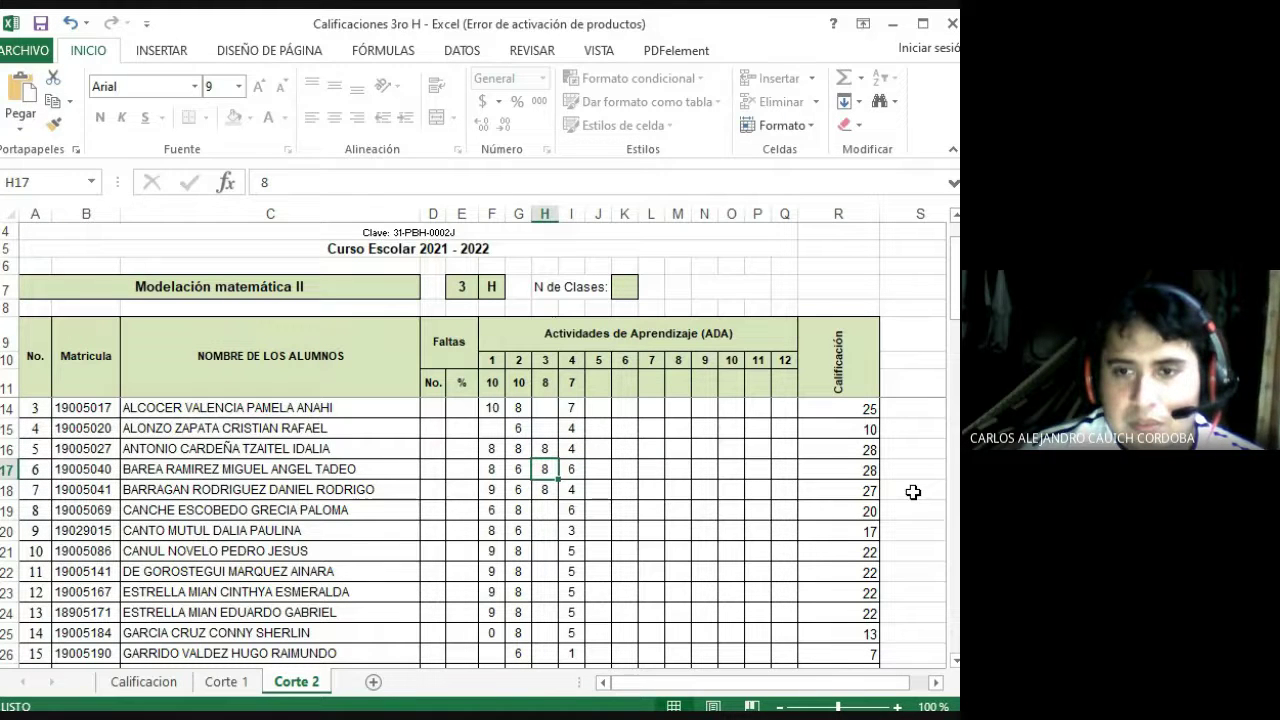
- Record student No. 23's grades as 8 for ADA 3 in cell H34 and 7 for ADA 4 in cell I34
{"action": "key", "text": "Down"}
{"action": "key", "text": "Down"}
{"action": "key", "text": "Down"}
{"action": "key", "text": "Down"}
{"action": "key", "text": "Down"}
{"action": "key", "text": "Down"}
{"action": "key", "text": "Down"}
{"action": "key", "text": "Down"}
{"action": "key", "text": "Down"}
{"action": "key", "text": "Down"}
{"action": "key", "text": "Down"}
{"action": "key", "text": "Down"}
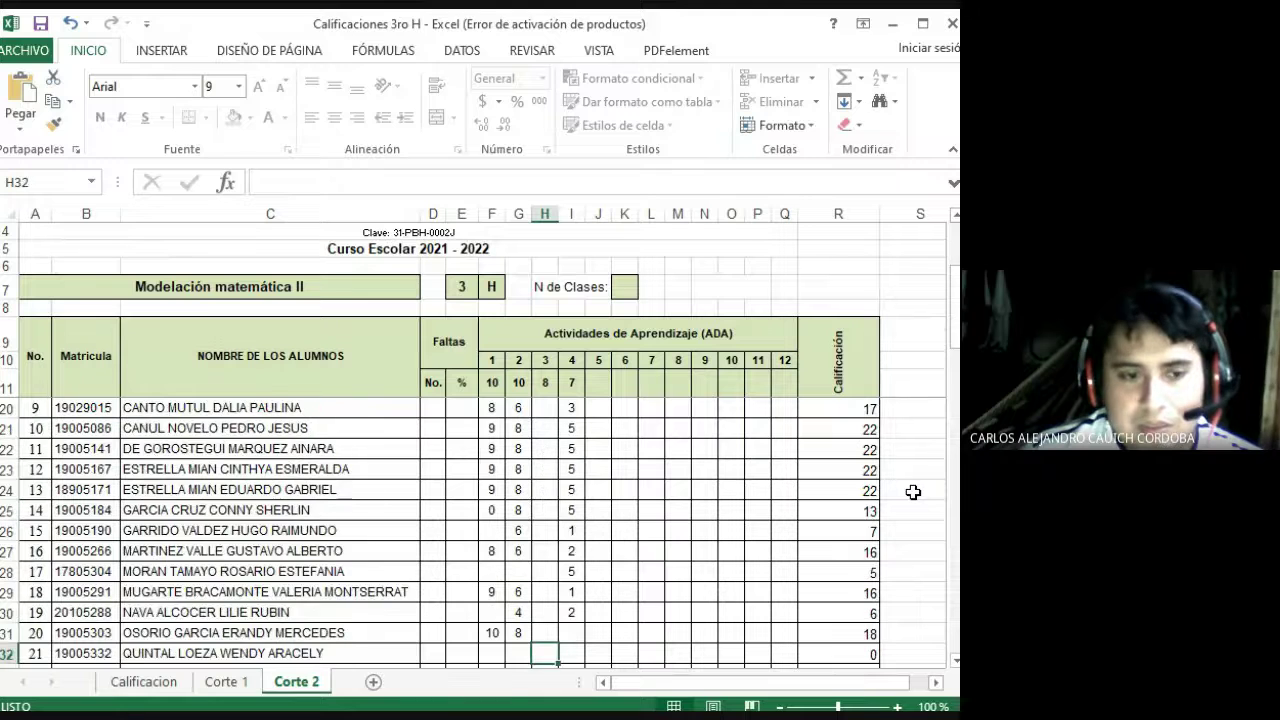
{"action": "key", "text": "Up"}
{"action": "key", "text": "Up"}
{"action": "key", "text": "Up"}
{"action": "key", "text": "Up"}
{"action": "key", "text": "Down"}
{"action": "type", "text": "8"}
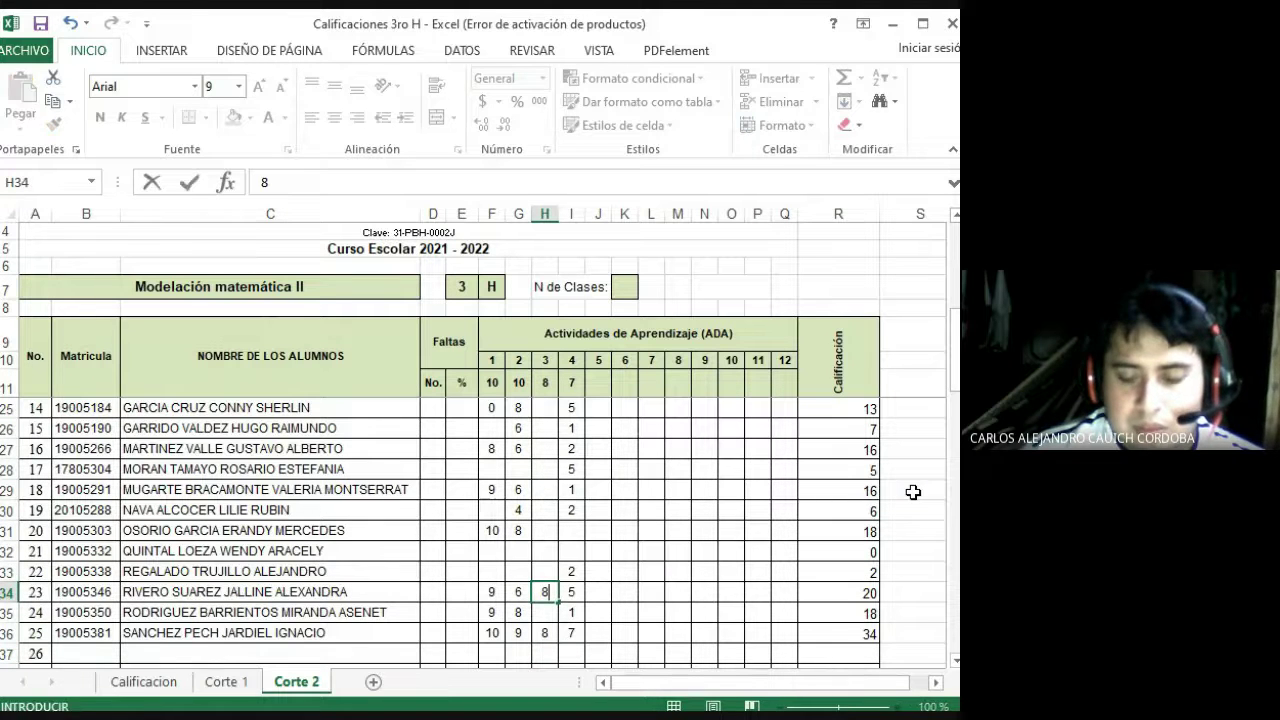
{"action": "key", "text": "Right"}
{"action": "type", "text": "7"}
{"action": "key", "text": "Left"}
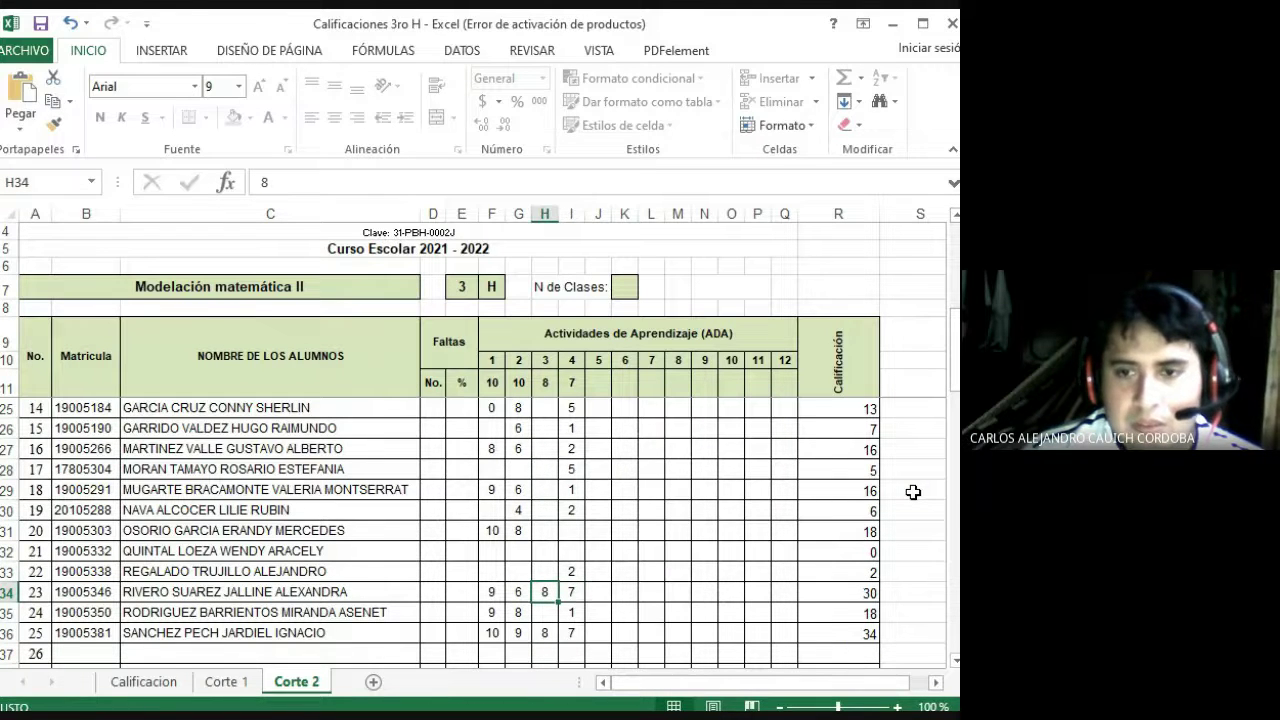
- Record student No. 4's grades as 8 for ADA 3 in cell H15 and 6 for ADA 4 in cell I15
{"action": "key", "text": "Up"}
{"action": "key", "text": "Up"}
{"action": "key", "text": "Up"}
{"action": "key", "text": "Up"}
{"action": "key", "text": "Up"}
{"action": "key", "text": "Up"}
{"action": "key", "text": "Up"}
{"action": "key", "text": "Up"}
{"action": "key", "text": "Up"}
{"action": "key", "text": "Up"}
{"action": "key", "text": "Up"}
{"action": "key", "text": "Up"}
{"action": "key", "text": "Up"}
{"action": "key", "text": "Up"}
{"action": "key", "text": "Up"}
{"action": "key", "text": "Up"}
{"action": "key", "text": "Up"}
{"action": "key", "text": "Up"}
{"action": "key", "text": "Up"}
{"action": "key", "text": "Up"}
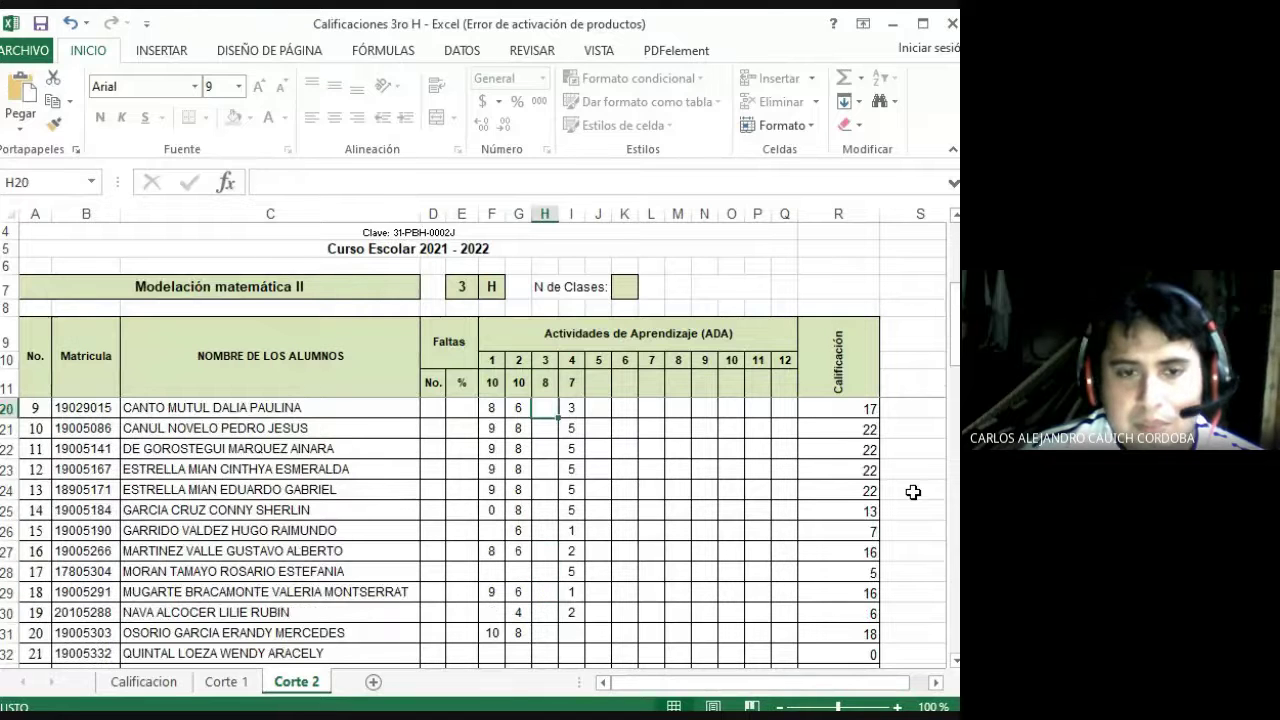
{"action": "key", "text": "Up"}
{"action": "key", "text": "Down"}
{"action": "key", "text": "Down"}
{"action": "key", "text": "Down"}
{"action": "key", "text": "Down"}
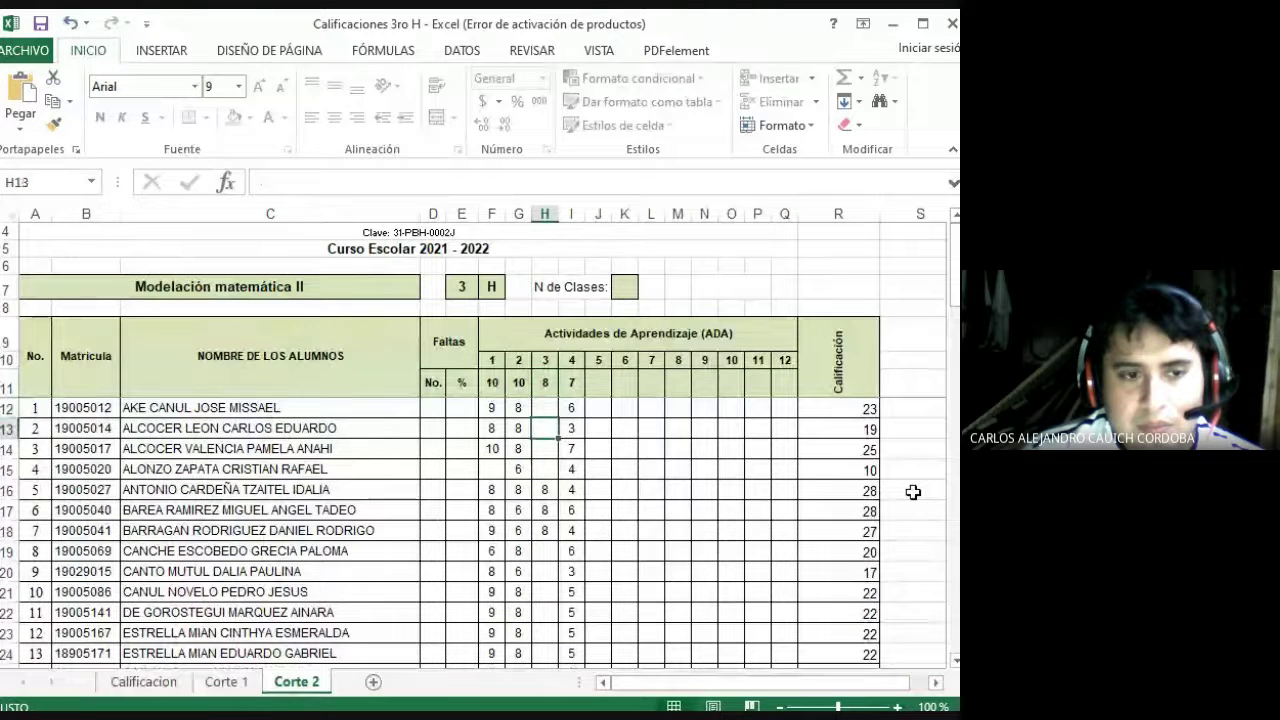
{"action": "type", "text": "8"}
{"action": "key", "text": "Right"}
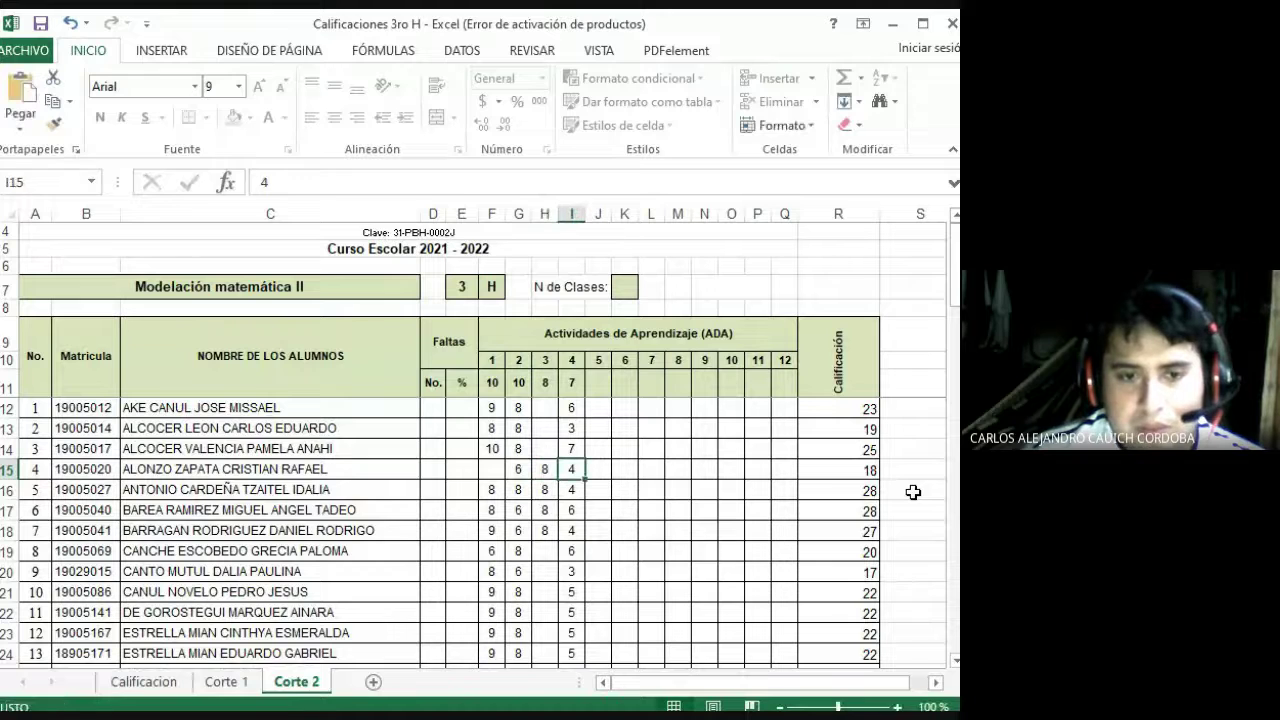
{"action": "type", "text": "6"}
{"action": "key", "text": "Down"}
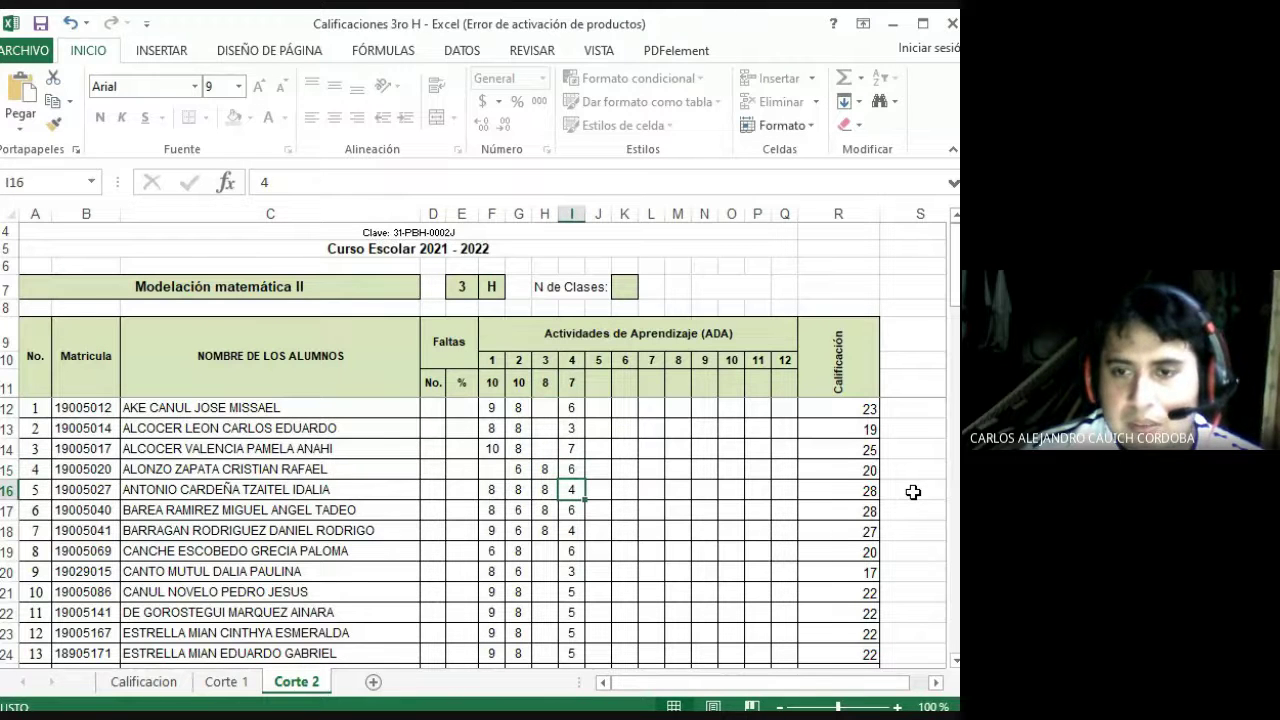
- Record student No. 2's grades as 8 for ADA 3 in cell H13 and 5 for ADA 4 in cell I13
{"action": "key", "text": "Left"}
{"action": "key", "text": "Up"}
{"action": "key", "text": "Up"}
{"action": "key", "text": "Up"}
{"action": "key", "text": "Up"}
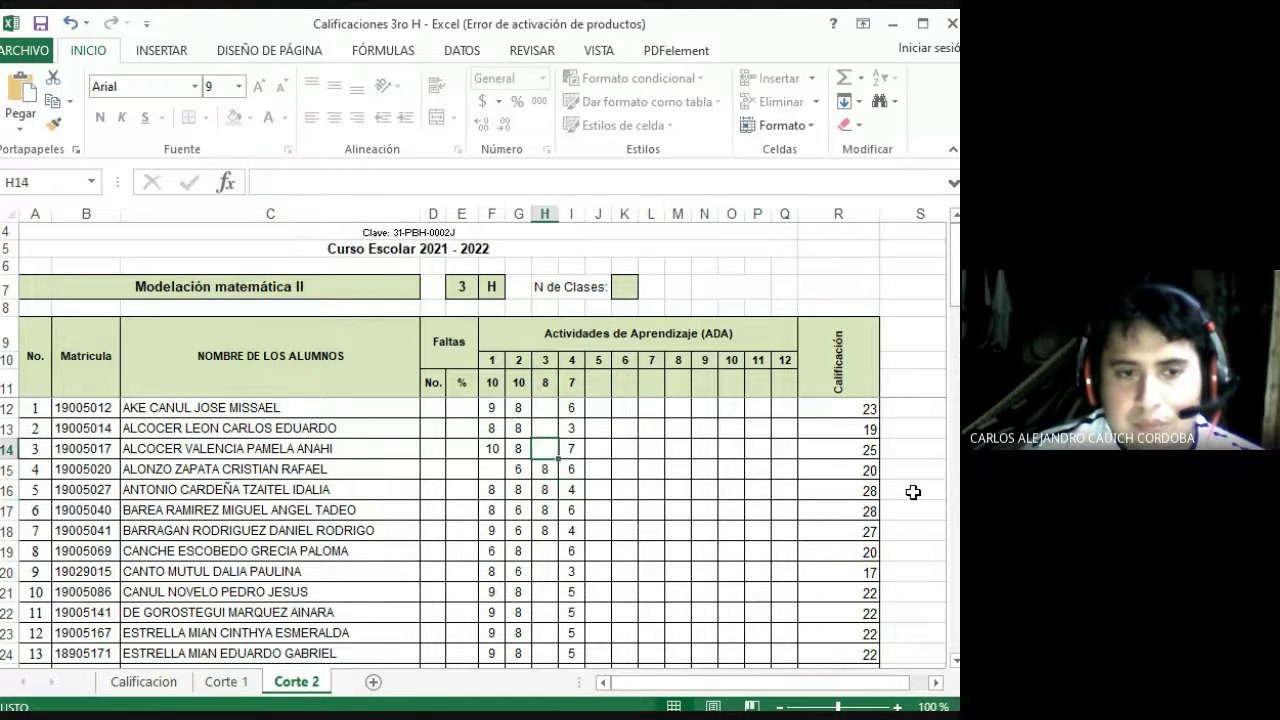
{"action": "key", "text": "Down"}
{"action": "type", "text": "8"}
{"action": "key", "text": "Right"}
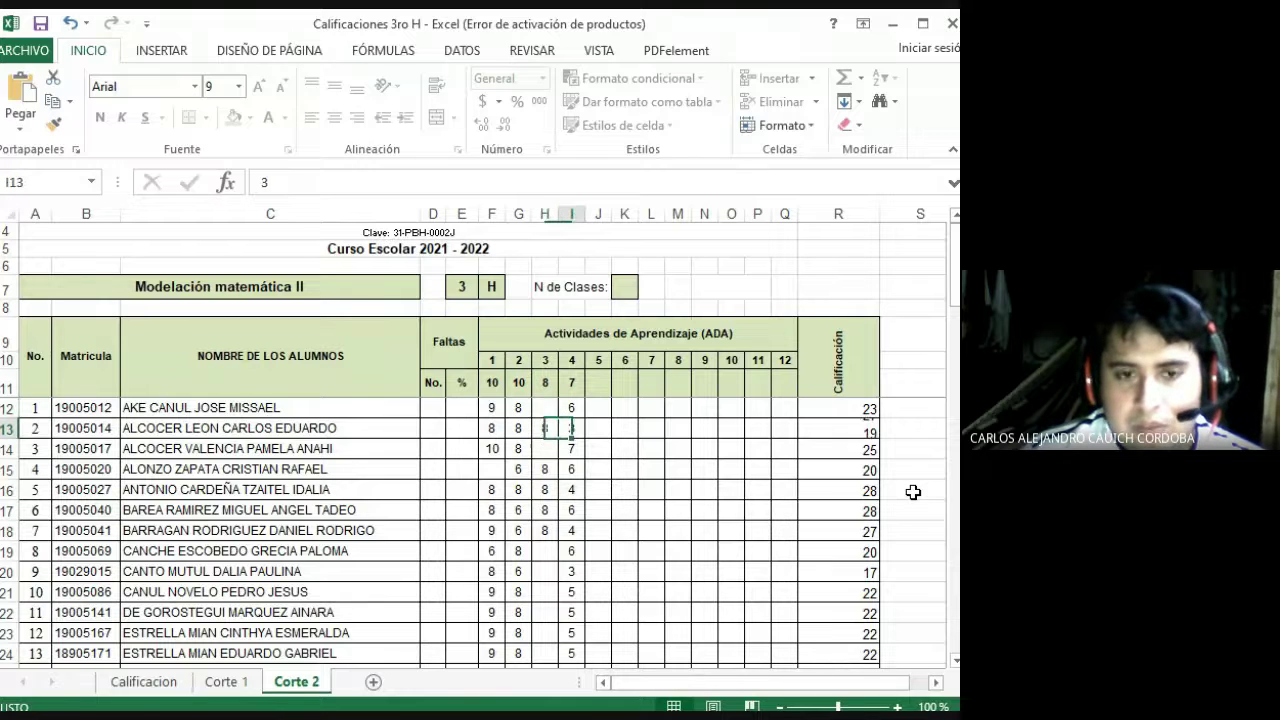
{"action": "type", "text": "5"}
{"action": "key", "text": "Down"}
{"action": "key", "text": "Left"}
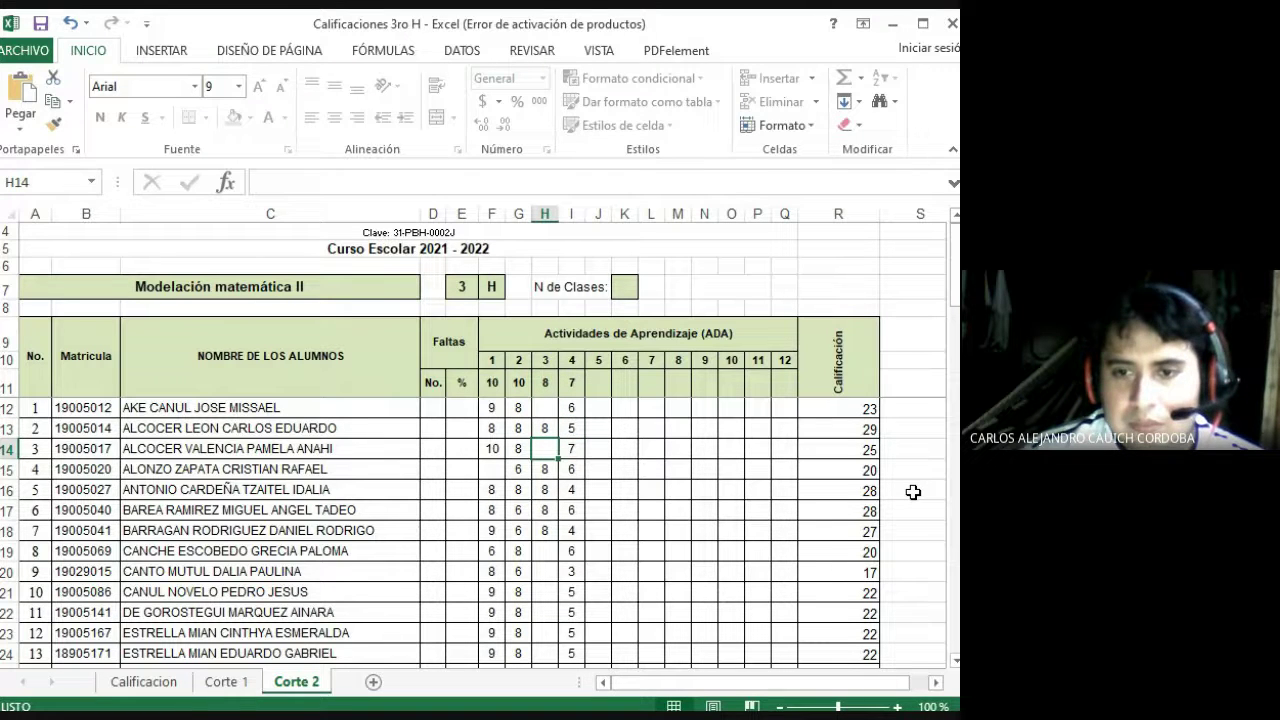
- Record a grade of 6 for student No. 1 under ADA 3 in cell H12
{"action": "key", "text": "Up"}
{"action": "key", "text": "Up"}
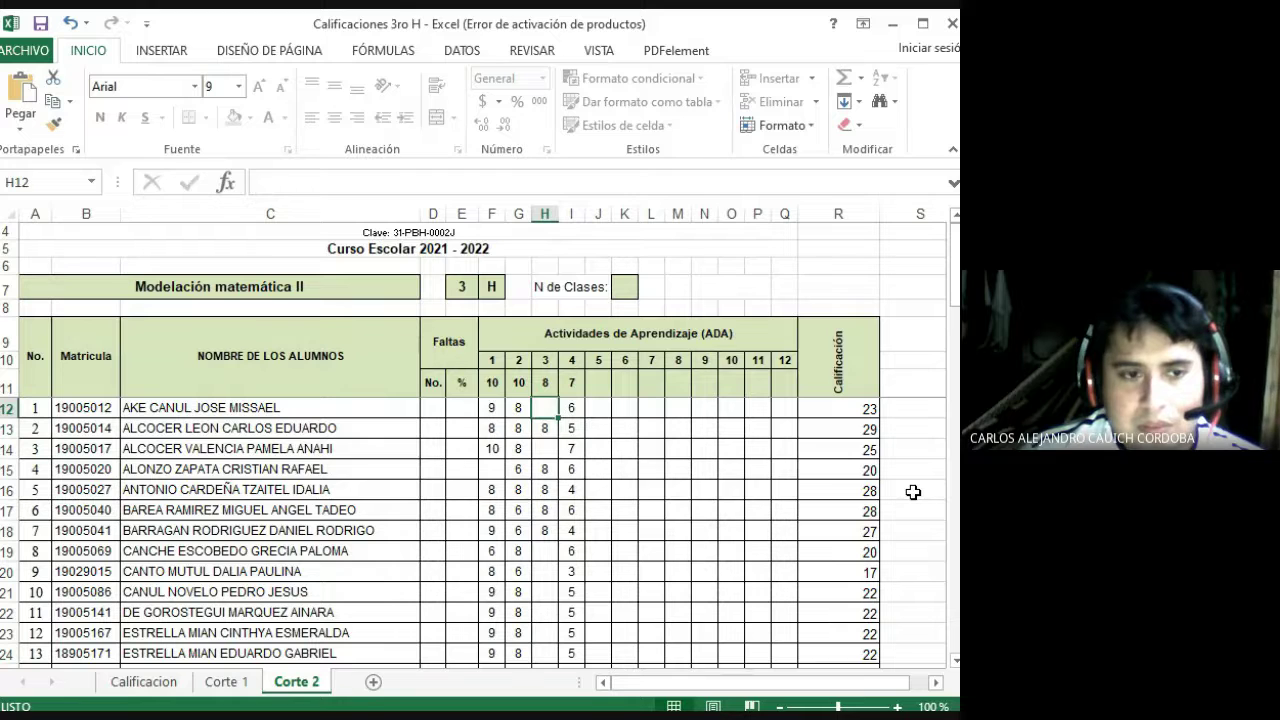
{"action": "type", "text": "6"}
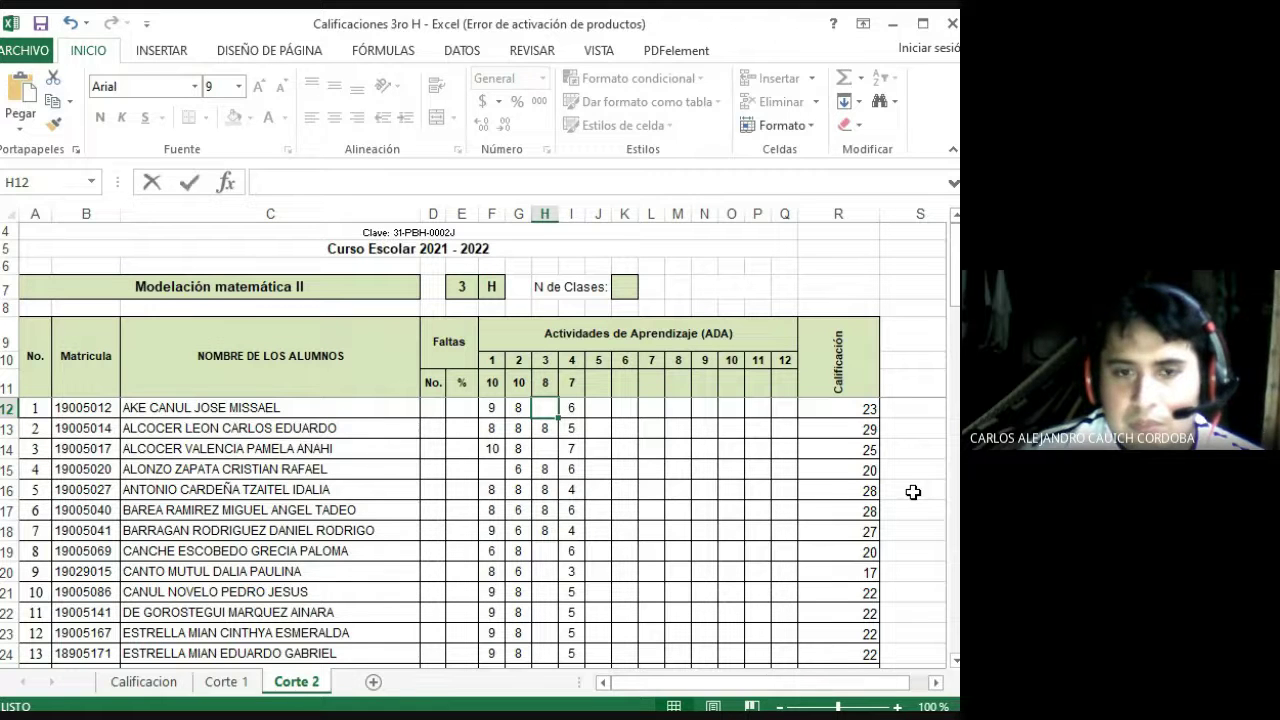
{"action": "key", "text": "Right"}
{"action": "key", "text": "Down"}
{"action": "key", "text": "Left"}
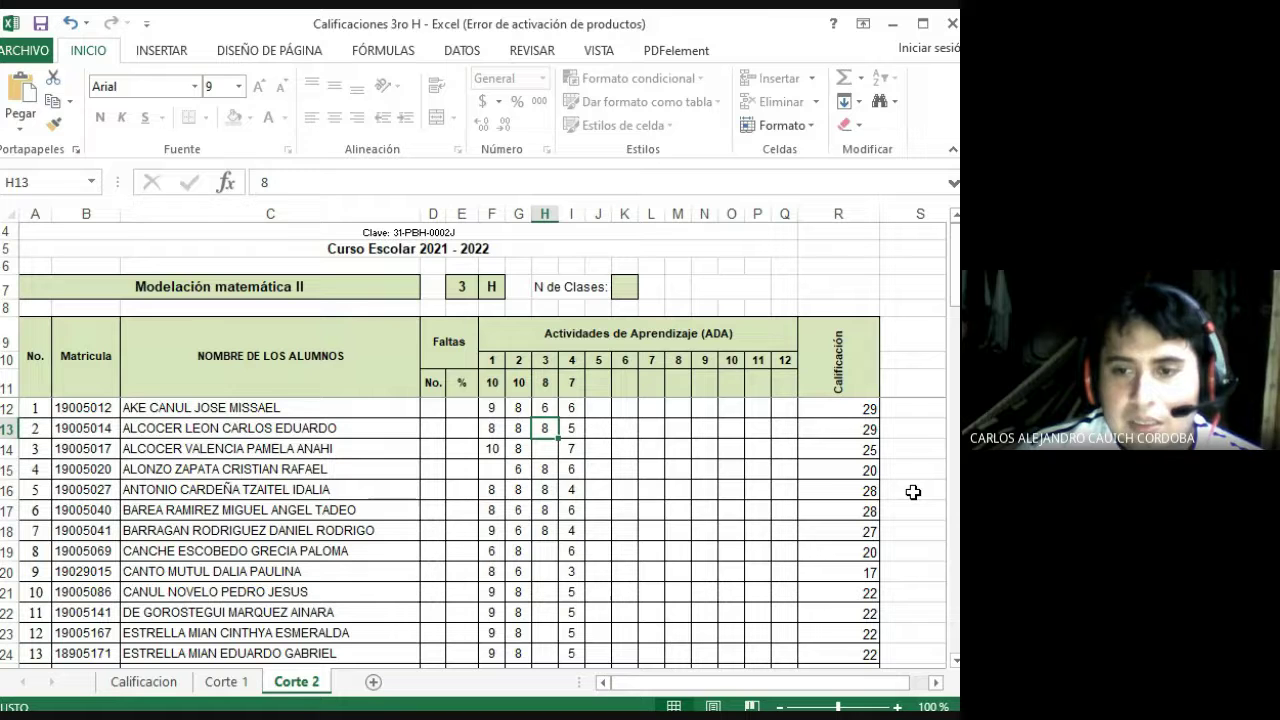
- Record student No. 24's grades as 8 for ADA 3 in cell H35 and 3 for ADA 4 in cell I35
{"action": "key", "text": "Down"}
{"action": "key", "text": "Down"}
{"action": "key", "text": "Down"}
{"action": "key", "text": "Down"}
{"action": "key", "text": "Down"}
{"action": "key", "text": "Down"}
{"action": "key", "text": "Down"}
{"action": "key", "text": "Down"}
{"action": "key", "text": "Down"}
{"action": "key", "text": "Down"}
{"action": "key", "text": "Down"}
{"action": "key", "text": "Down"}
{"action": "key", "text": "Down"}
{"action": "key", "text": "Down"}
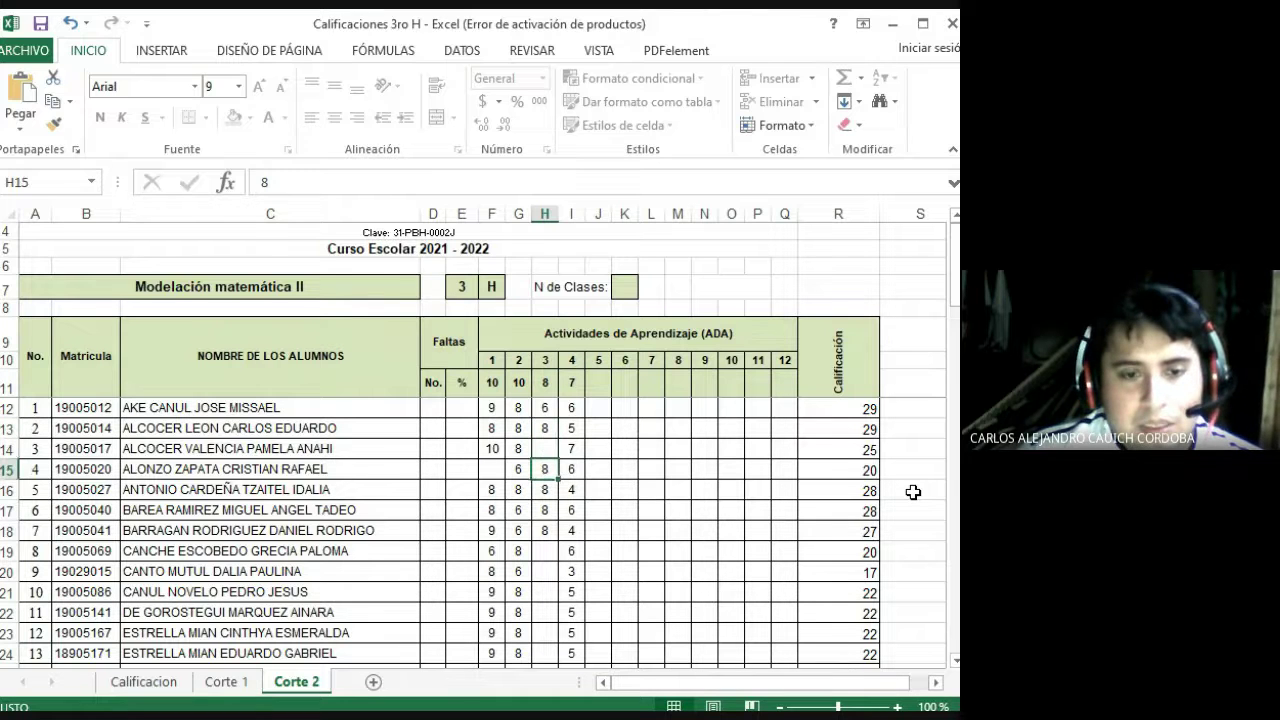
{"action": "key", "text": "Down"}
{"action": "key", "text": "Down"}
{"action": "key", "text": "Down"}
{"action": "key", "text": "Down"}
{"action": "key", "text": "Down"}
{"action": "key", "text": "Down"}
{"action": "key", "text": "Down"}
{"action": "key", "text": "Down"}
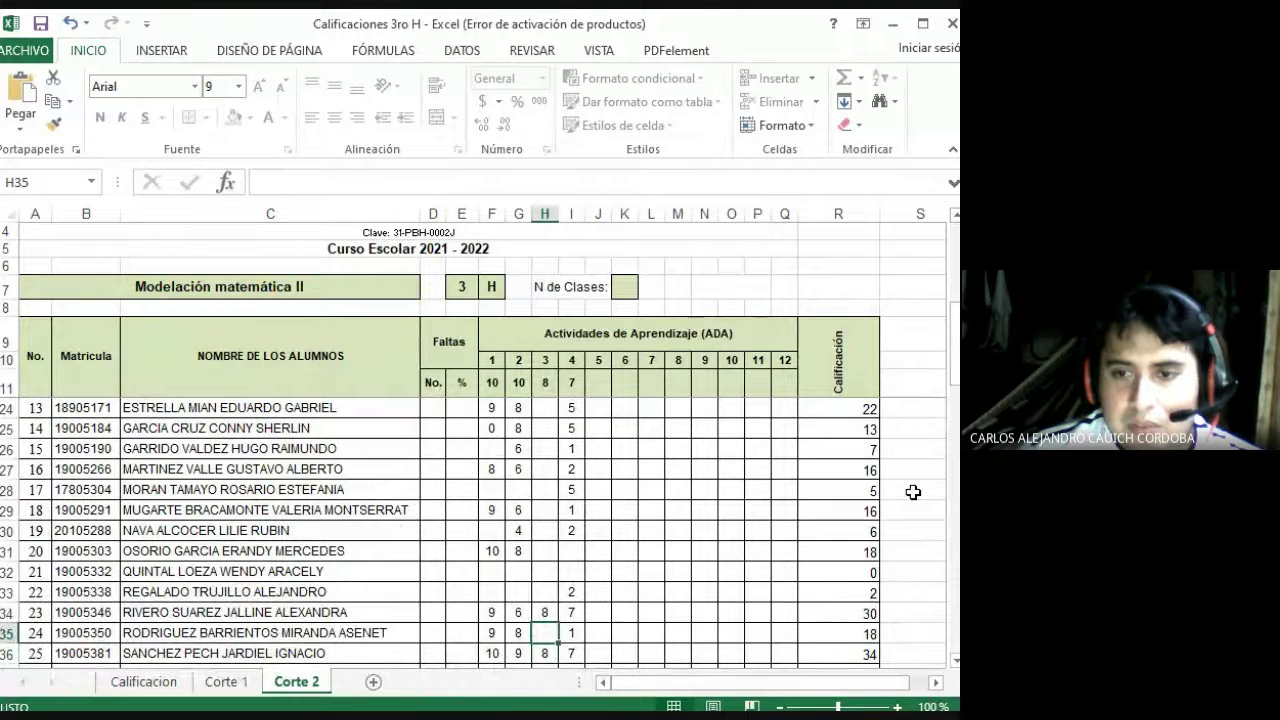
{"action": "type", "text": "8"}
{"action": "key", "text": "Tab"}
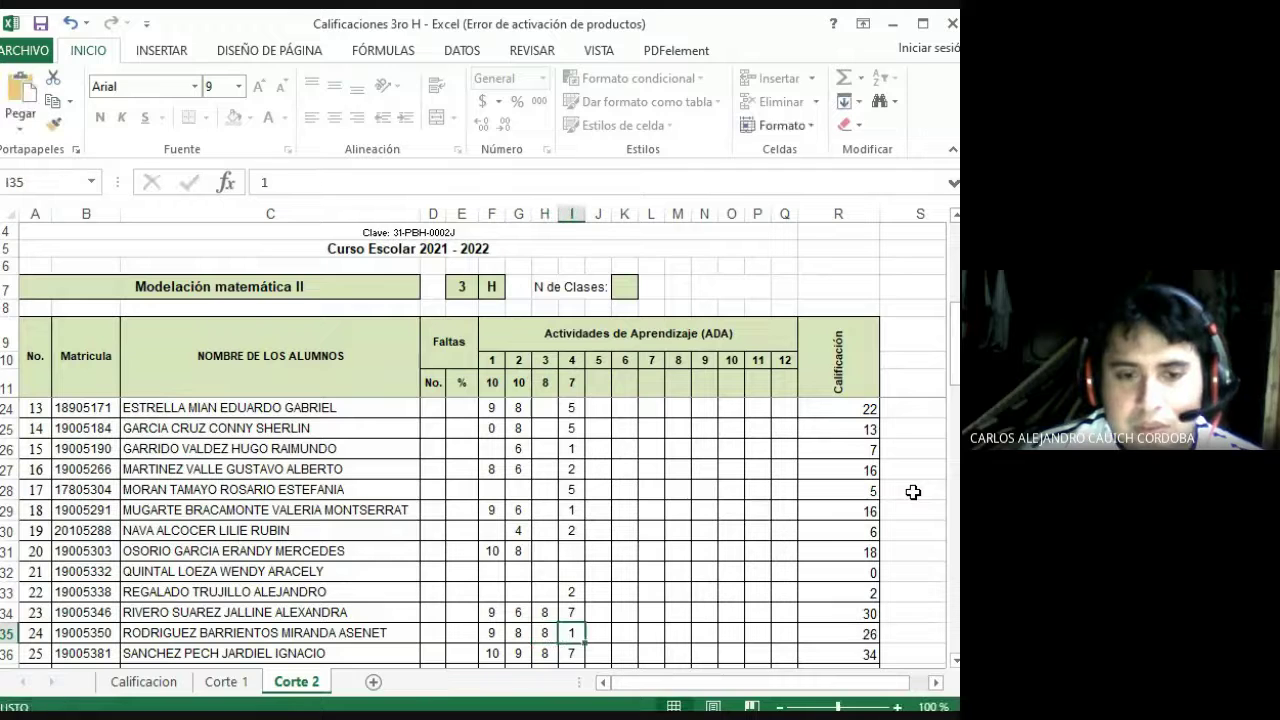
{"action": "type", "text": "3"}
{"action": "key", "text": "Return"}
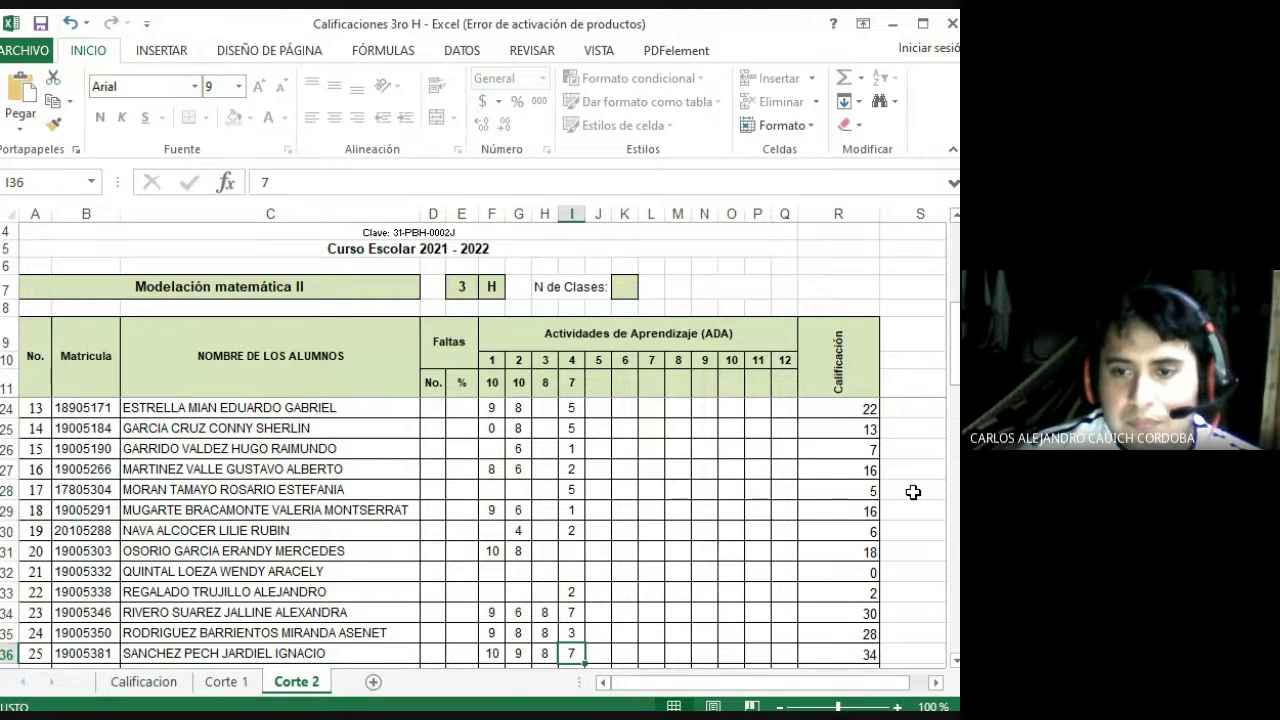
- Set student No. 1's grades to 8 for ADA 3 in cell H12 and 7 for ADA 4 in cell I12
{"action": "key", "text": "Left"}
{"action": "key", "text": "Up"}
{"action": "key", "text": "Up"}
{"action": "key", "text": "Up"}
{"action": "key", "text": "Up"}
{"action": "key", "text": "Up"}
{"action": "key", "text": "Up"}
{"action": "key", "text": "Up"}
{"action": "key", "text": "Up"}
{"action": "key", "text": "Up"}
{"action": "key", "text": "Up"}
{"action": "key", "text": "Up"}
{"action": "key", "text": "Up"}
{"action": "key", "text": "Up"}
{"action": "key", "text": "Up"}
{"action": "key", "text": "Up"}
{"action": "key", "text": "Up"}
{"action": "key", "text": "Up"}
{"action": "key", "text": "Up"}
{"action": "key", "text": "Up"}
{"action": "key", "text": "Up"}
{"action": "key", "text": "Up"}
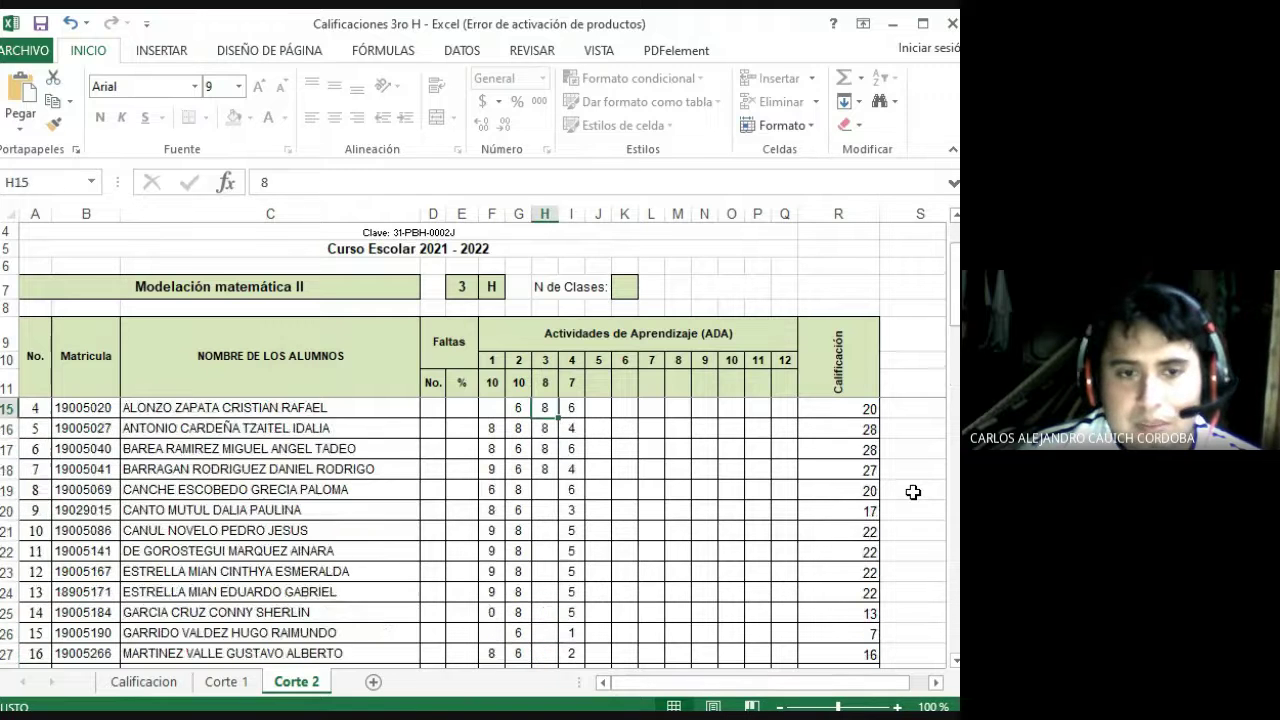
{"action": "key", "text": "Up"}
{"action": "key", "text": "Up"}
{"action": "key", "text": "Up"}
{"action": "key", "text": "Up"}
{"action": "key", "text": "Down"}
{"action": "key", "text": "Down"}
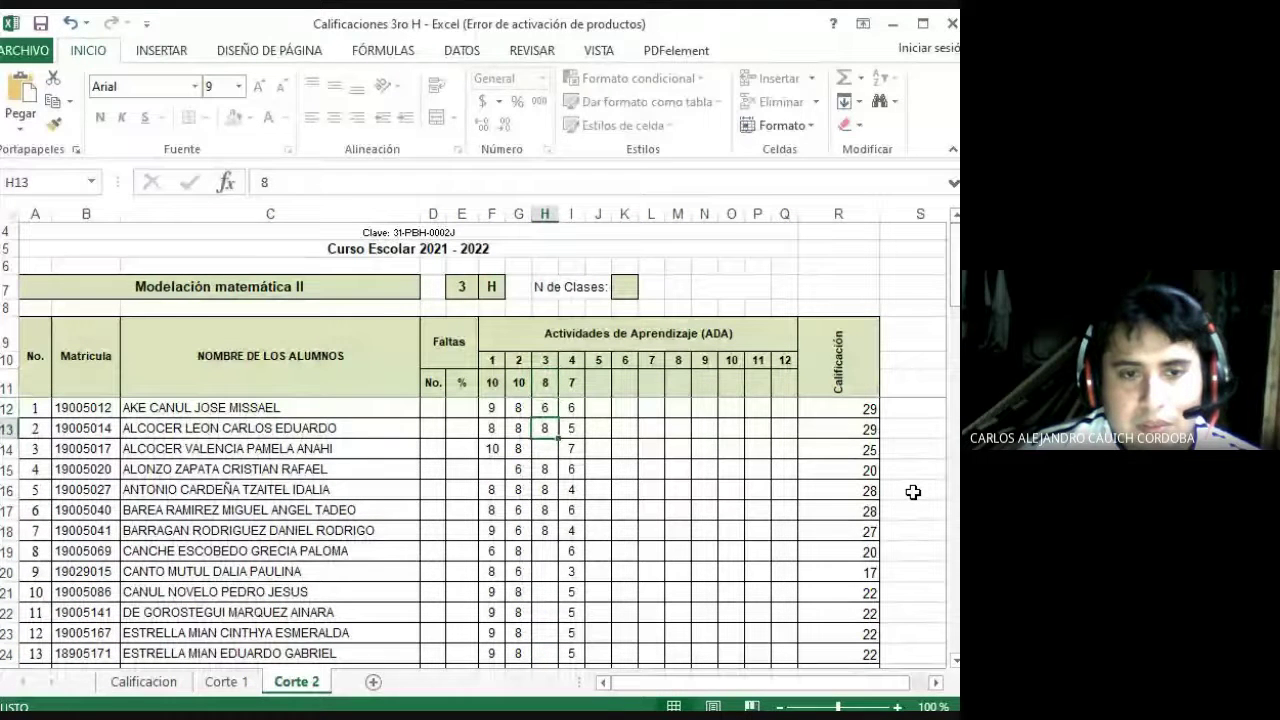
{"action": "key", "text": "Up"}
{"action": "type", "text": "8"}
{"action": "key", "text": "Right"}
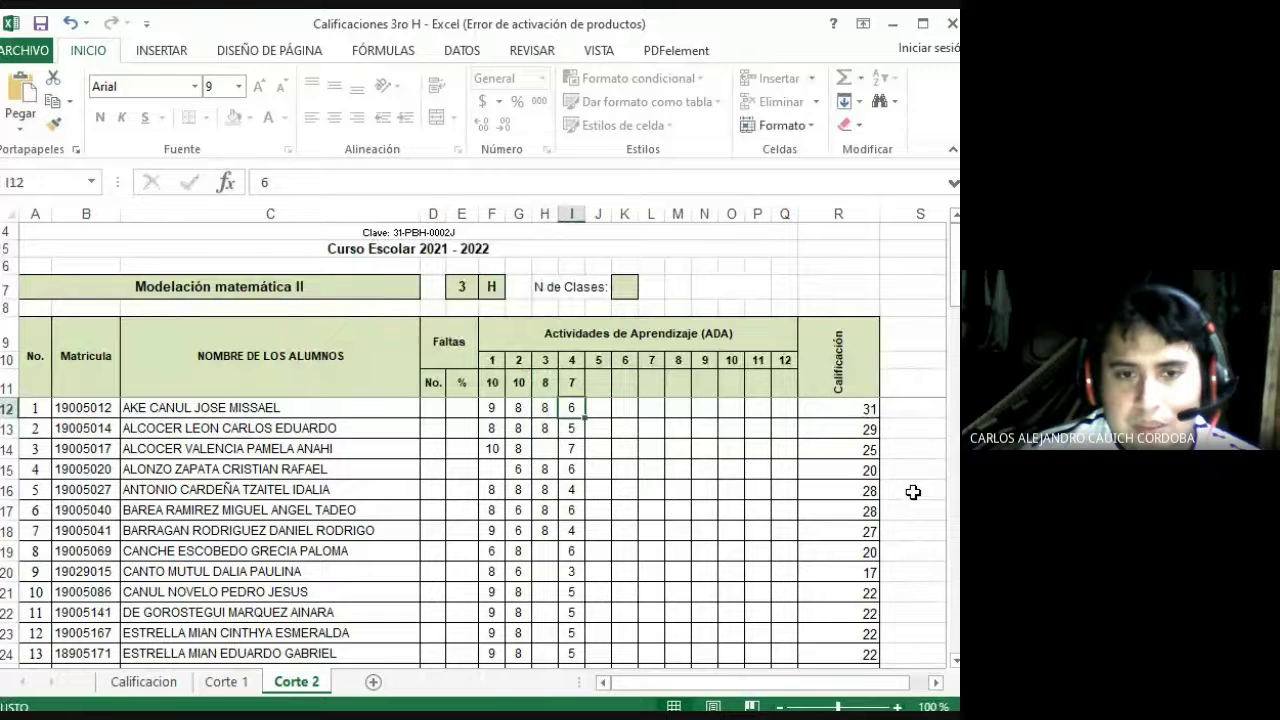
{"action": "type", "text": "7"}
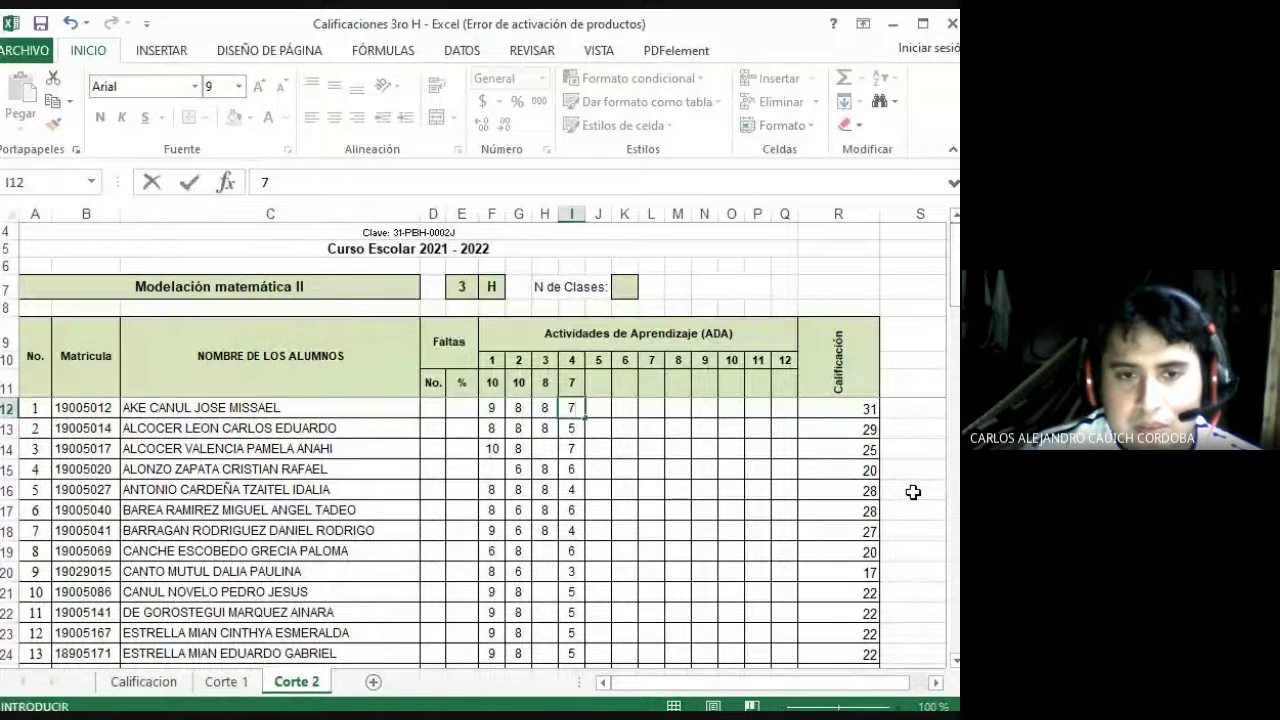
{"action": "key", "text": "Left"}
- Change student No. 1's ADA 2 grade to 9 in cell G12
{"action": "key", "text": "Left"}
{"action": "type", "text": "9"}
{"action": "key", "text": "Return"}
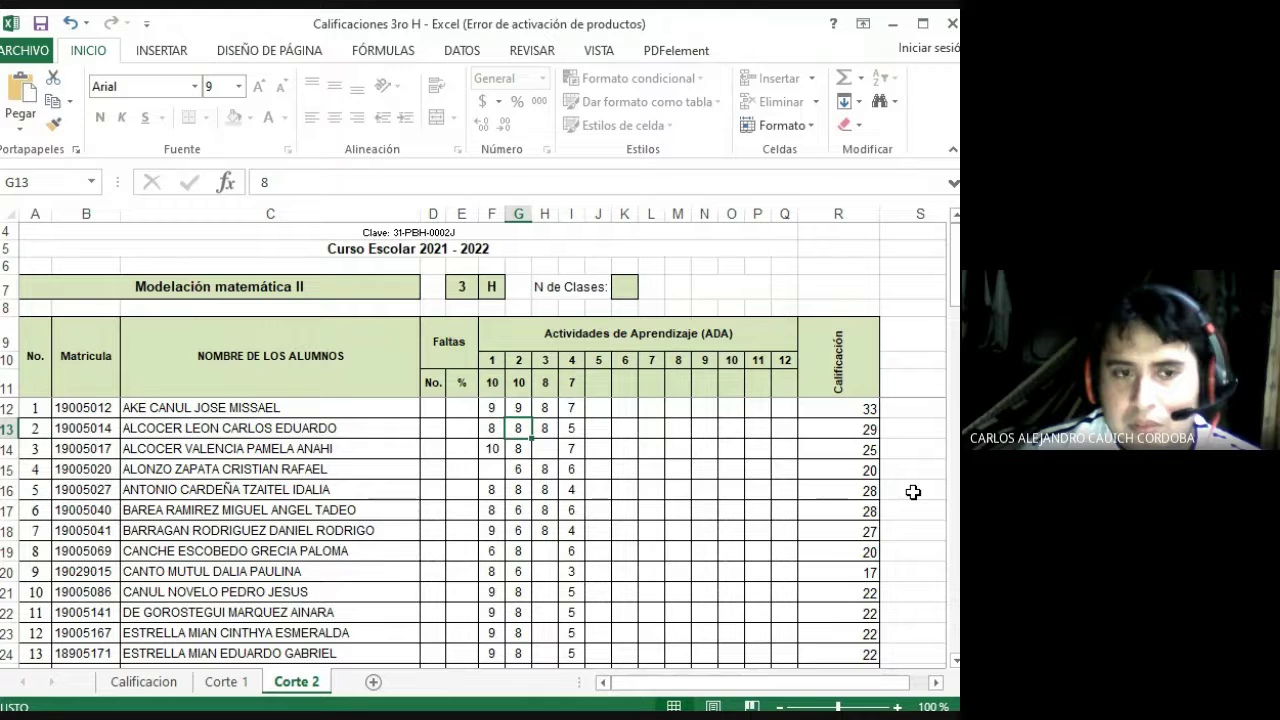
{"action": "key", "text": "Right"}
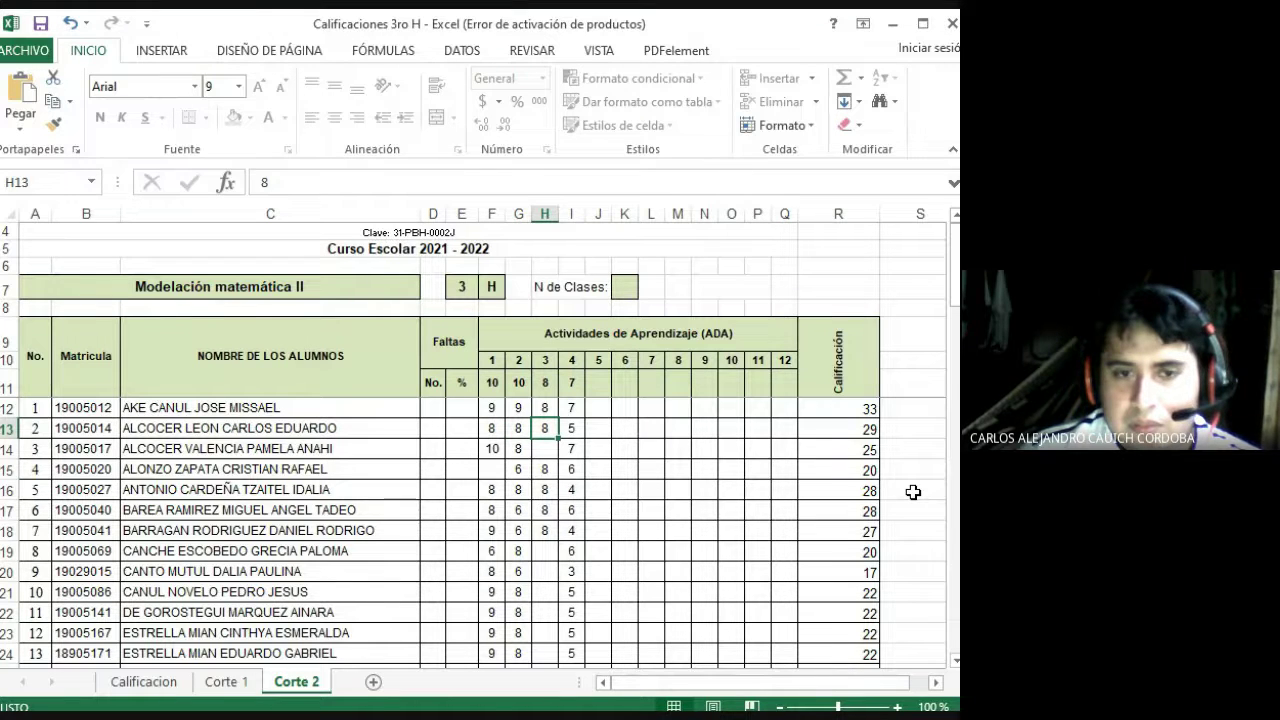
{"action": "key", "text": "Up"}
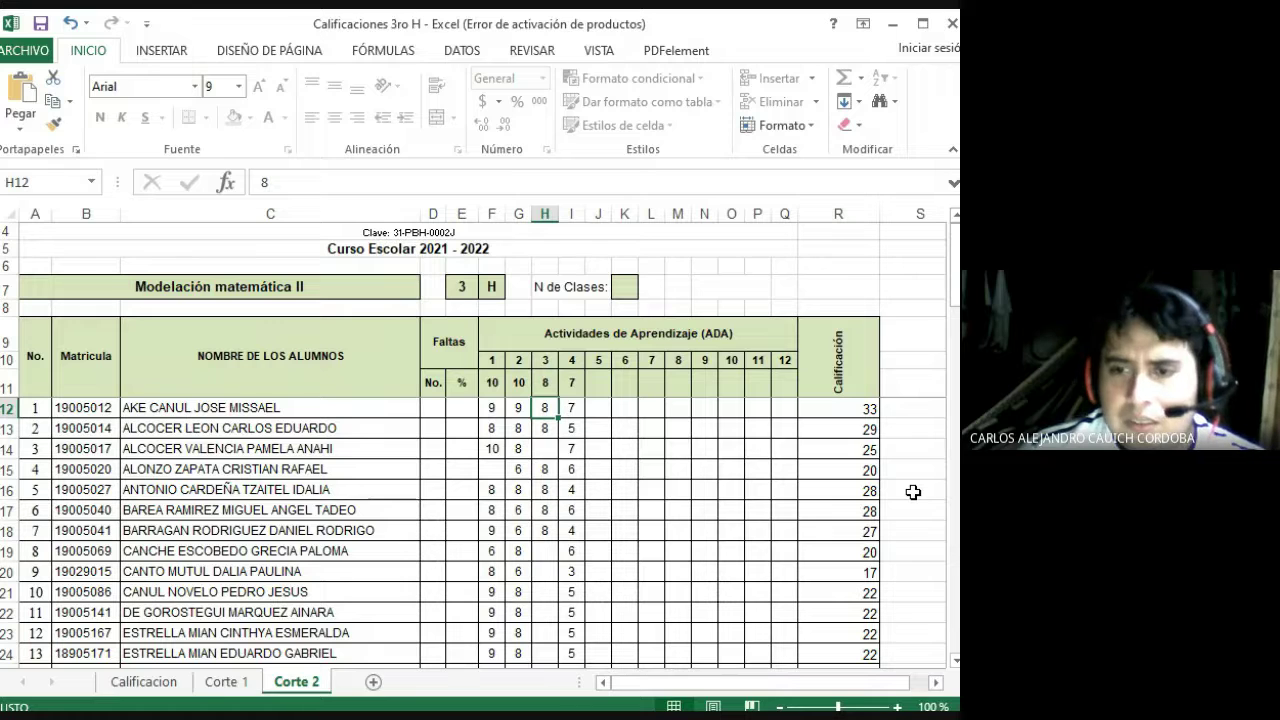
{"action": "key", "text": "Down"}
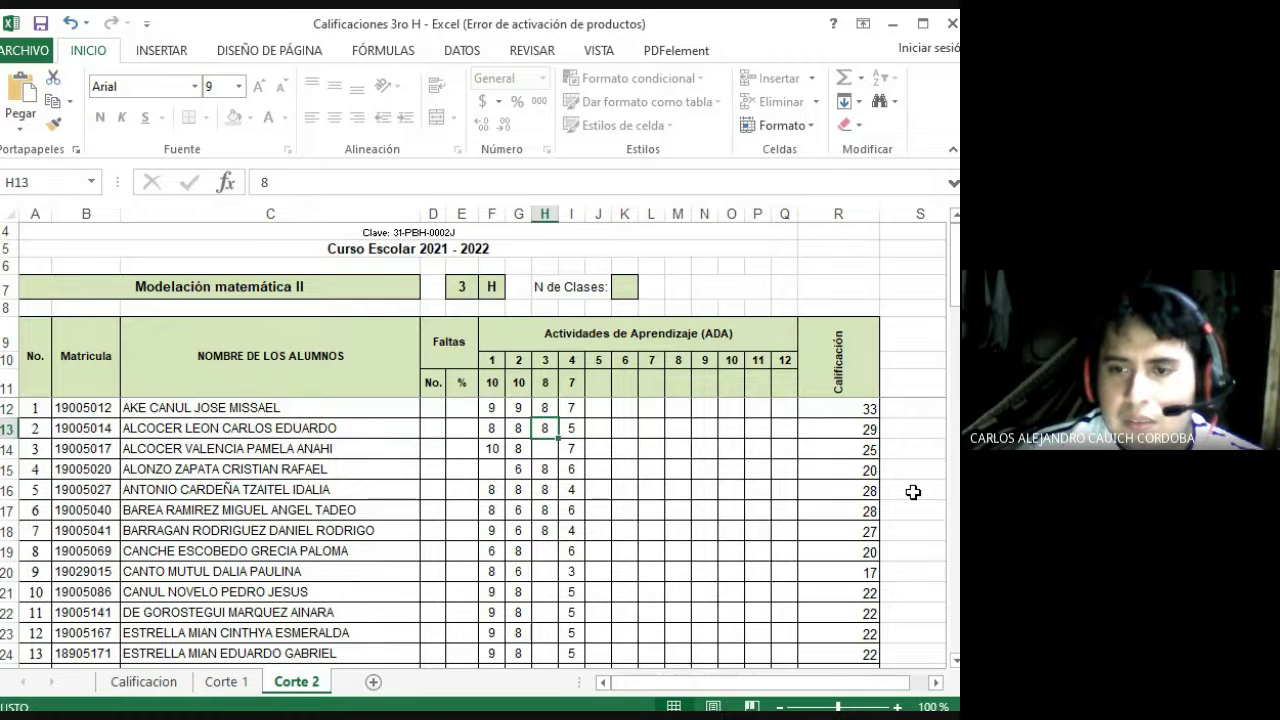
- Record a grade of 8 for student No. 22 under ADA 3 in cell H33
{"action": "key", "text": "Down"}
{"action": "key", "text": "Down"}
{"action": "key", "text": "Down"}
{"action": "key", "text": "Down"}
{"action": "key", "text": "Down"}
{"action": "key", "text": "Down"}
{"action": "key", "text": "Down"}
{"action": "key", "text": "Down"}
{"action": "key", "text": "Down"}
{"action": "key", "text": "Down"}
{"action": "key", "text": "Down"}
{"action": "key", "text": "Down"}
{"action": "key", "text": "Down"}
{"action": "key", "text": "Down"}
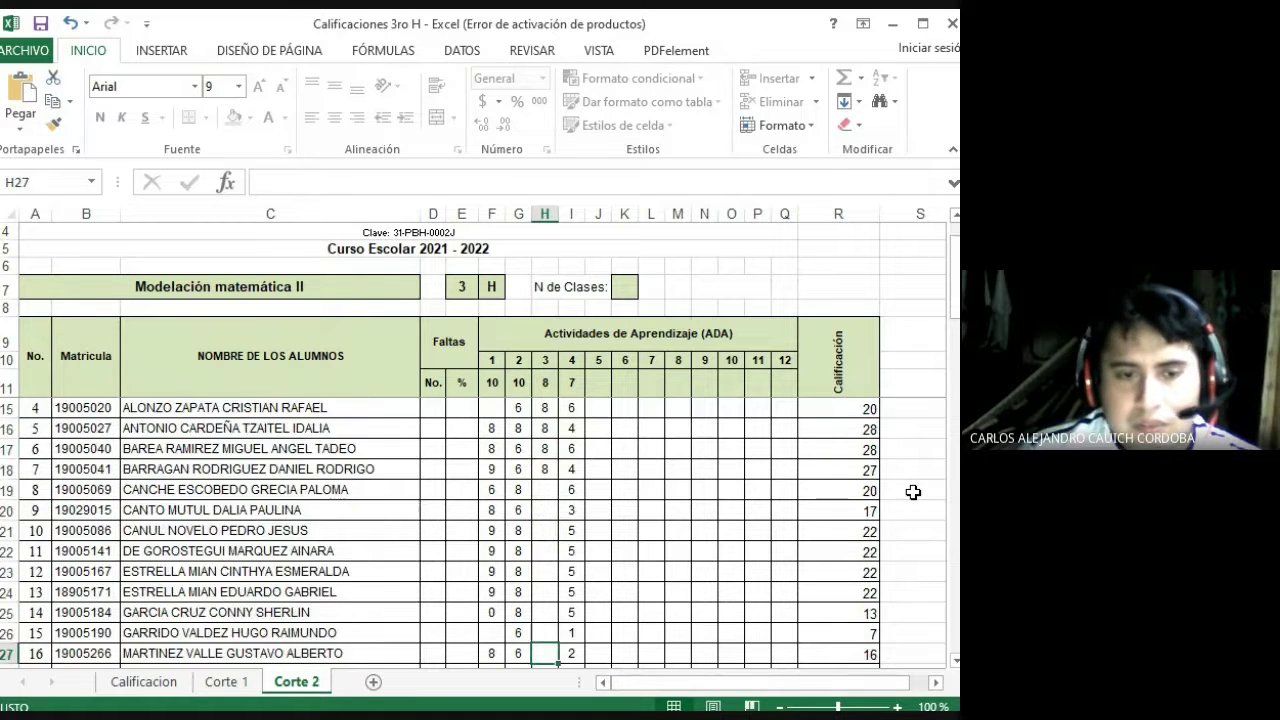
{"action": "key", "text": "Down"}
{"action": "key", "text": "Down"}
{"action": "key", "text": "Down"}
{"action": "key", "text": "Down"}
{"action": "key", "text": "Down"}
{"action": "key", "text": "Down"}
{"action": "key", "text": "Down"}
{"action": "key", "text": "Down"}
{"action": "key", "text": "Up"}
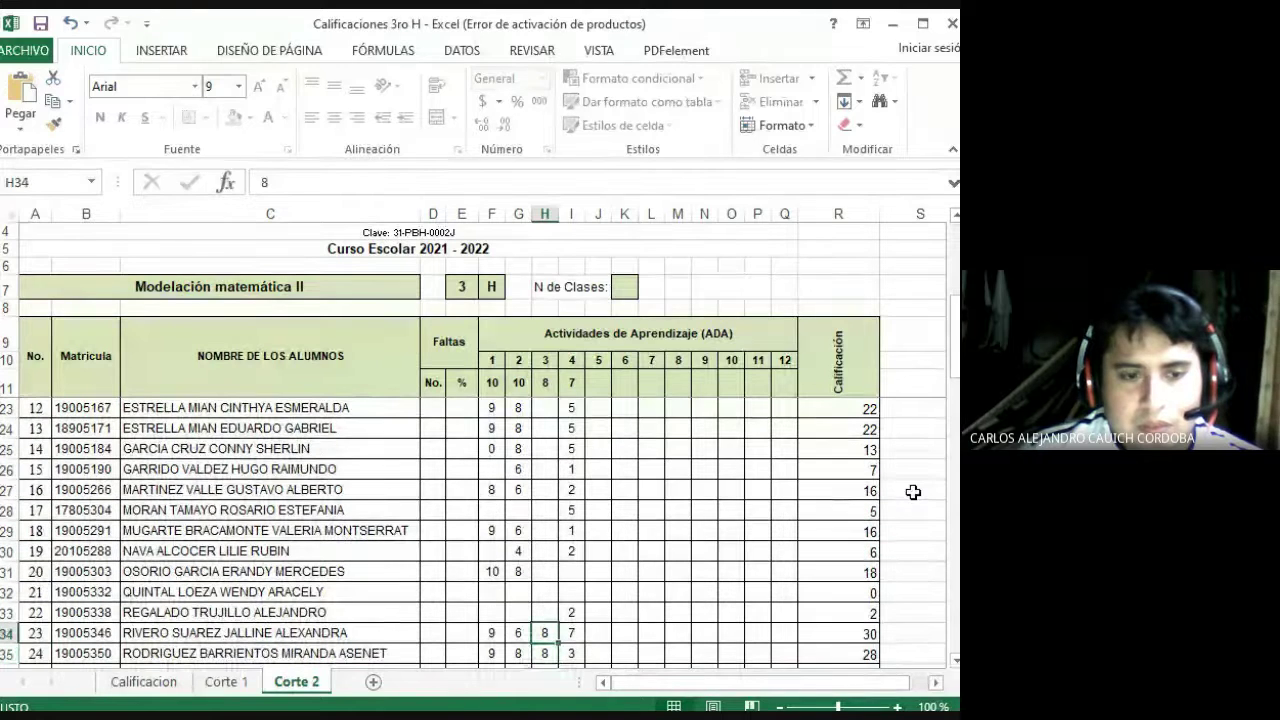
{"action": "key", "text": "Up"}
{"action": "type", "text": "8"}
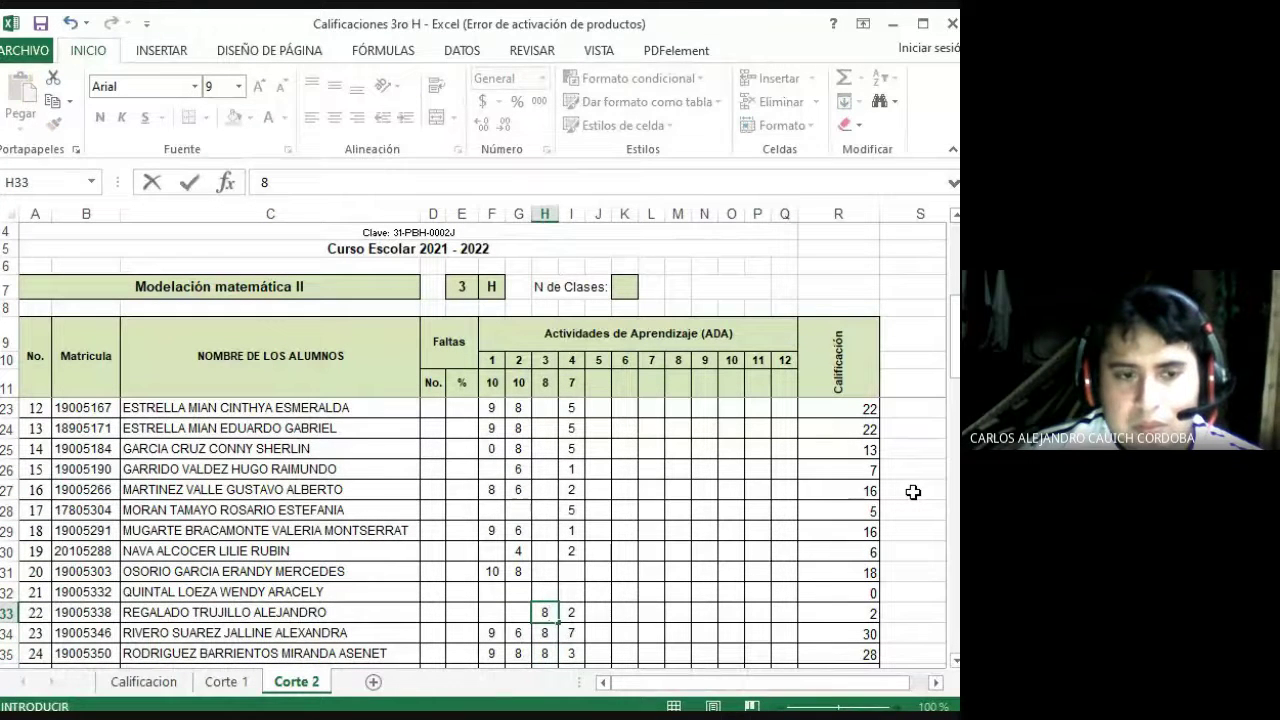
{"action": "key", "text": "Return"}
{"action": "key", "text": "Up"}
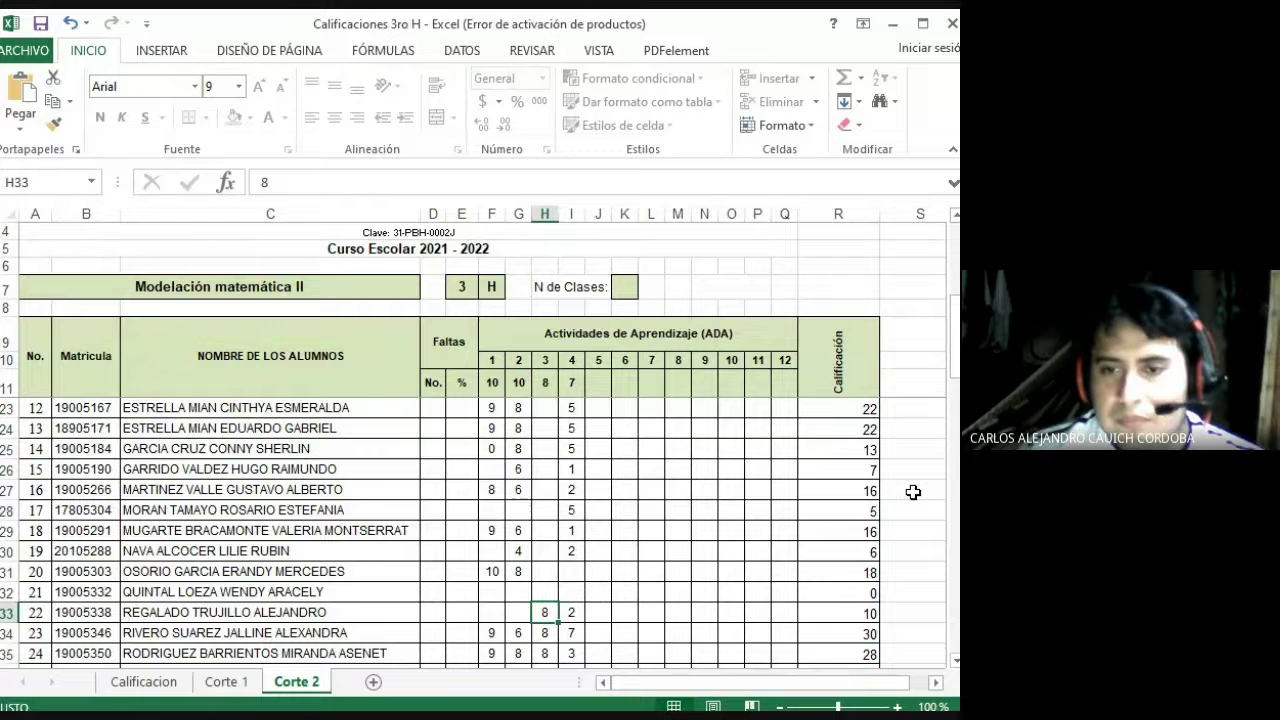
- Set student No. 8's grades to 8 for ADA 3 in cell H19 and 7 for ADA 4 in cell I19
{"action": "key", "text": "Up"}
{"action": "key", "text": "Up"}
{"action": "key", "text": "Up"}
{"action": "key", "text": "Up"}
{"action": "key", "text": "Up"}
{"action": "key", "text": "Up"}
{"action": "key", "text": "Up"}
{"action": "key", "text": "Up"}
{"action": "key", "text": "Up"}
{"action": "key", "text": "Up"}
{"action": "key", "text": "Up"}
{"action": "key", "text": "Up"}
{"action": "key", "text": "Up"}
{"action": "key", "text": "Up"}
{"action": "key", "text": "Up"}
{"action": "key", "text": "Up"}
{"action": "key", "text": "Up"}
{"action": "key", "text": "Up"}
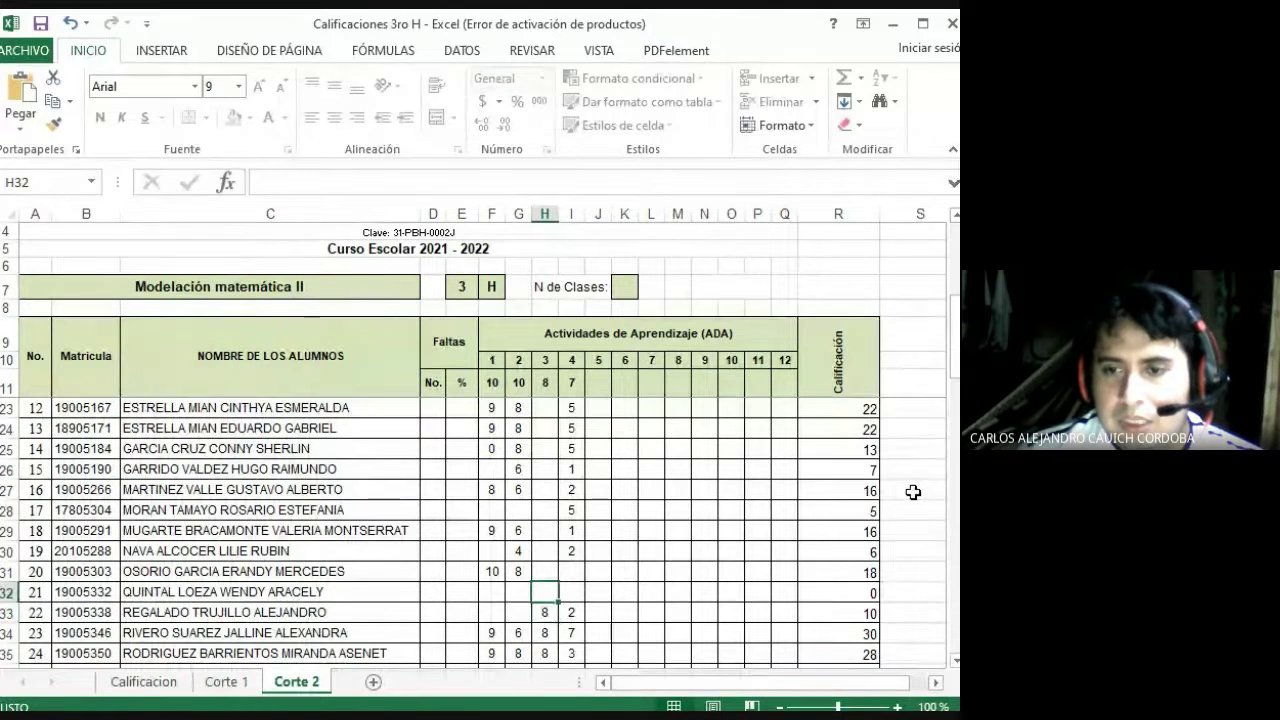
{"action": "key", "text": "Down"}
{"action": "key", "text": "Down"}
{"action": "key", "text": "Down"}
{"action": "key", "text": "Down"}
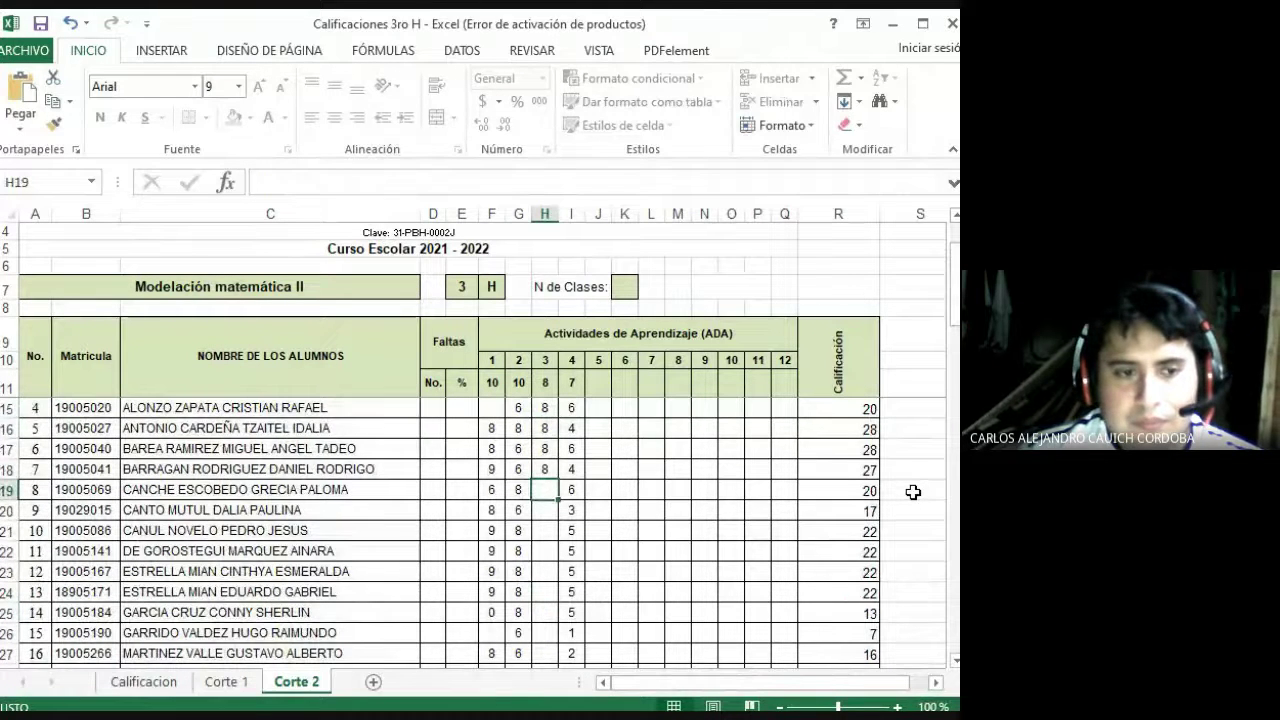
{"action": "type", "text": "8"}
{"action": "key", "text": "Right"}
{"action": "type", "text": "7"}
- Change student No. 8's ADA 2 grade to 9 in cell G19
{"action": "key", "text": "Left"}
{"action": "key", "text": "Left"}
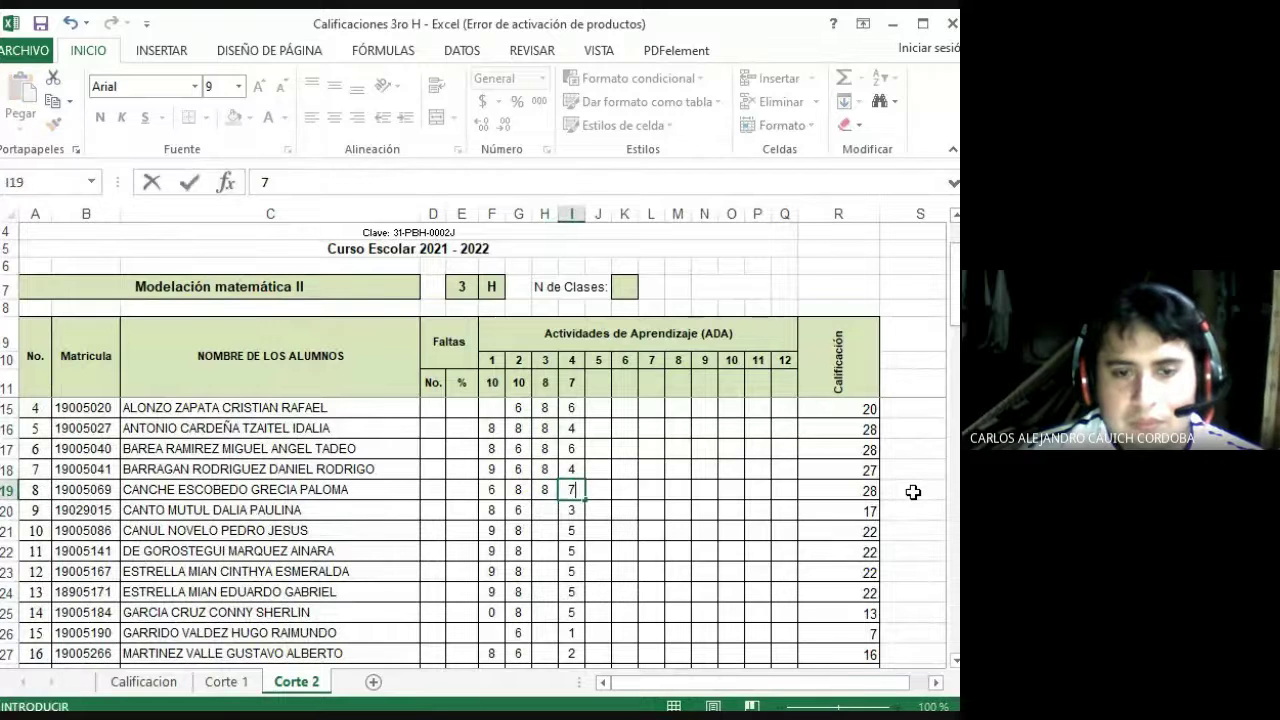
{"action": "type", "text": "9"}
{"action": "key", "text": "Right"}
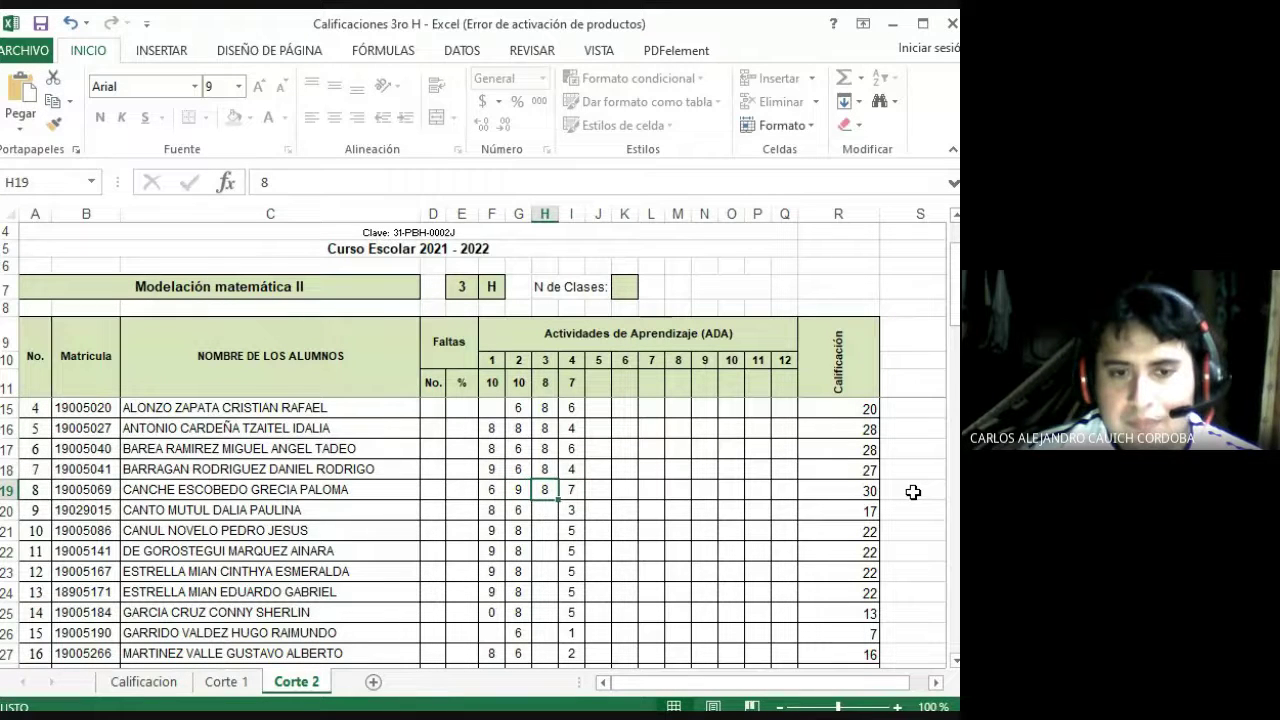
- Set student No. 11's grades to 8 for ADA 3 in cell H22 and 7 for ADA 4 in cell I22
{"action": "key", "text": "Down"}
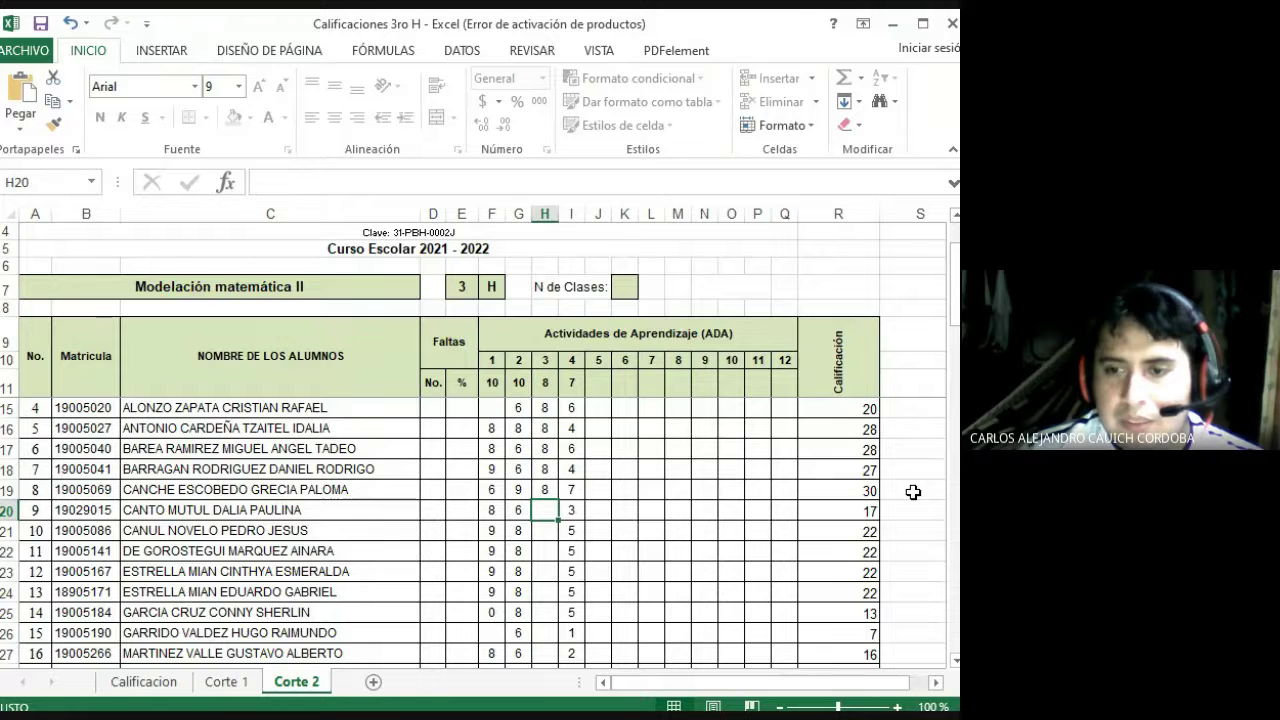
{"action": "key", "text": "Down"}
{"action": "key", "text": "Down"}
{"action": "key", "text": "Down"}
{"action": "key", "text": "Up"}
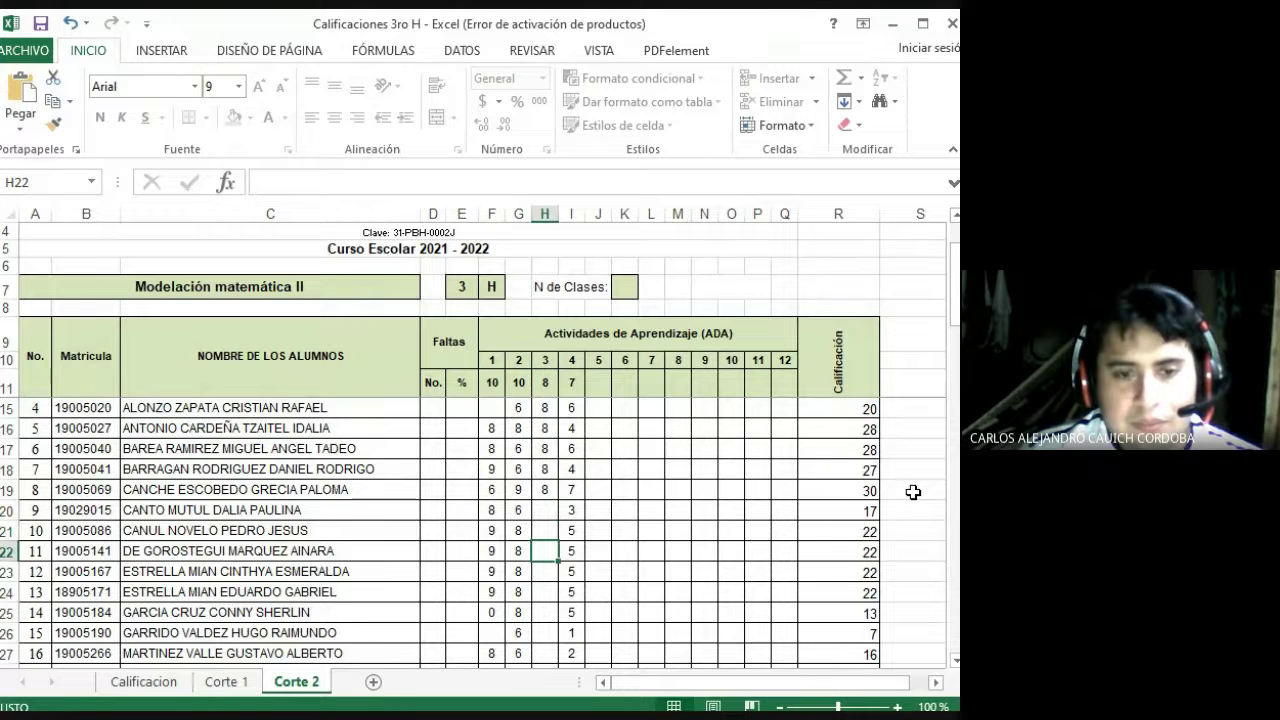
{"action": "type", "text": "8"}
{"action": "key", "text": "Right"}
{"action": "type", "text": "7"}
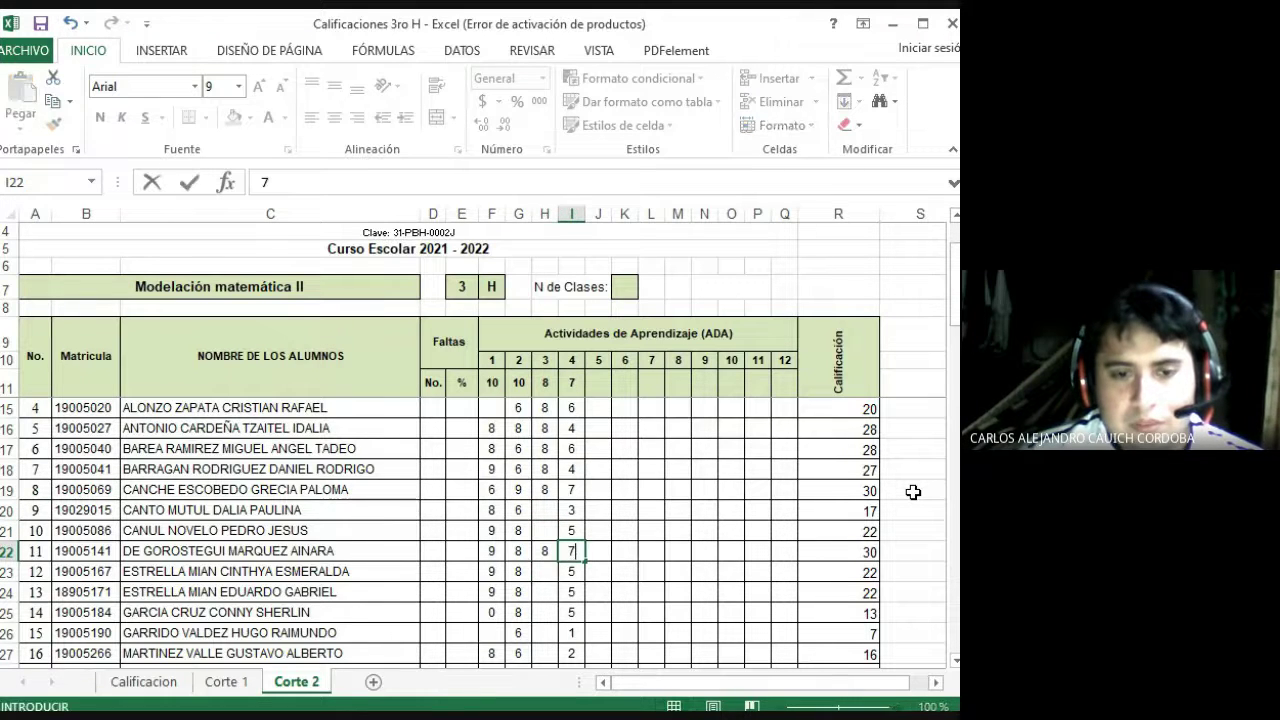
{"action": "key", "text": "Down"}
- Set student No. 3's grades to 8 for ADA 3 in cell H14 and 10 for ADA 2 in cell G14
{"action": "key", "text": "Left"}
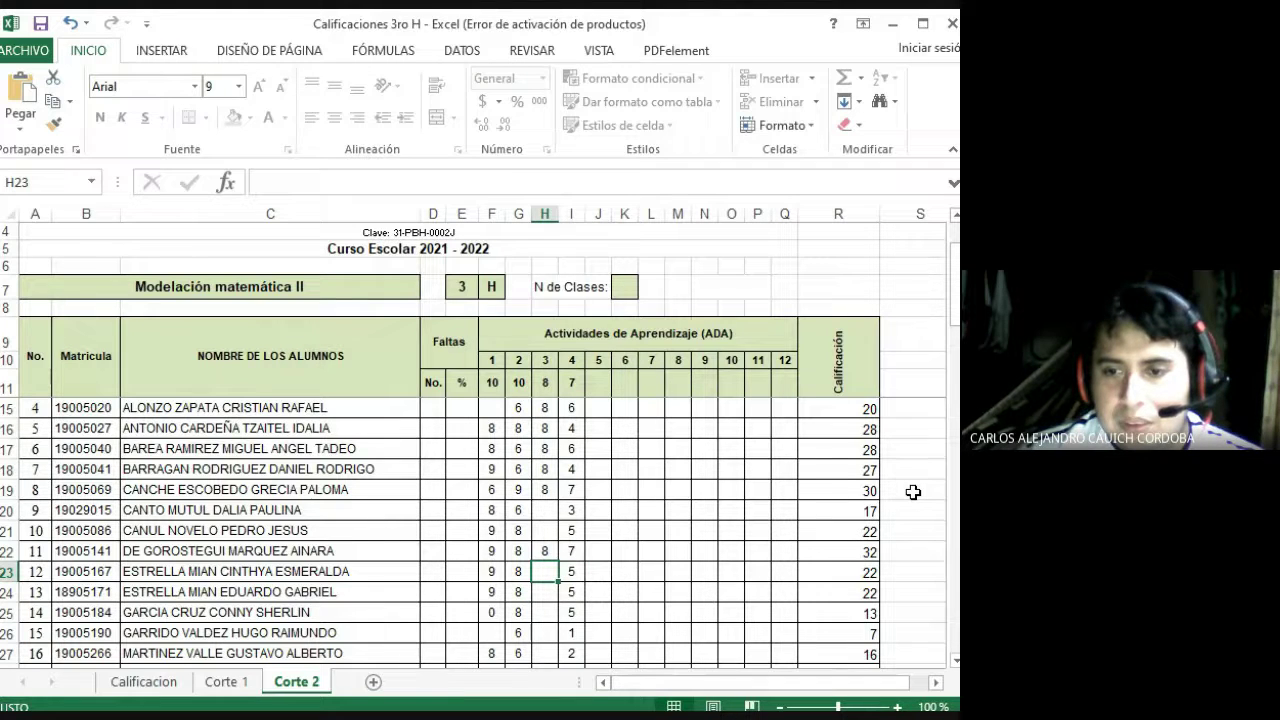
{"action": "key", "text": "Up"}
{"action": "key", "text": "Up"}
{"action": "key", "text": "Up"}
{"action": "key", "text": "Up"}
{"action": "key", "text": "Up"}
{"action": "key", "text": "Up"}
{"action": "key", "text": "Up"}
{"action": "key", "text": "Up"}
{"action": "key", "text": "Up"}
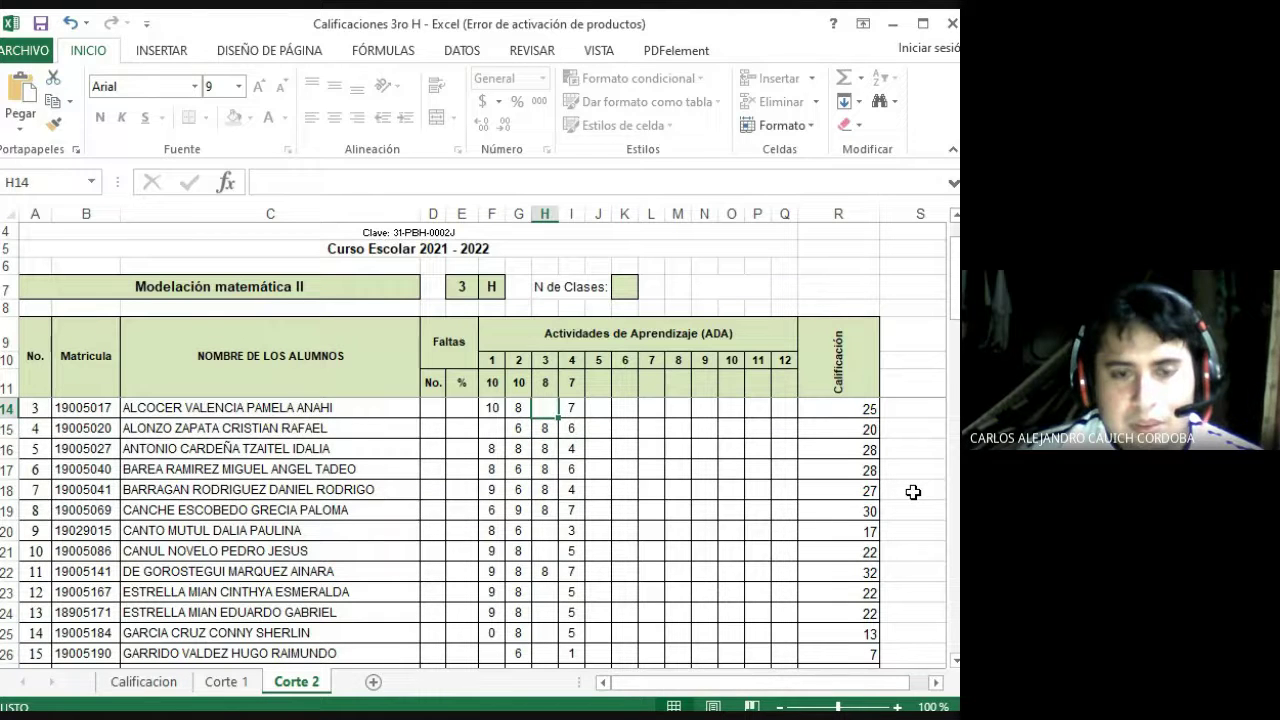
{"action": "type", "text": "8"}
{"action": "key", "text": "Left"}
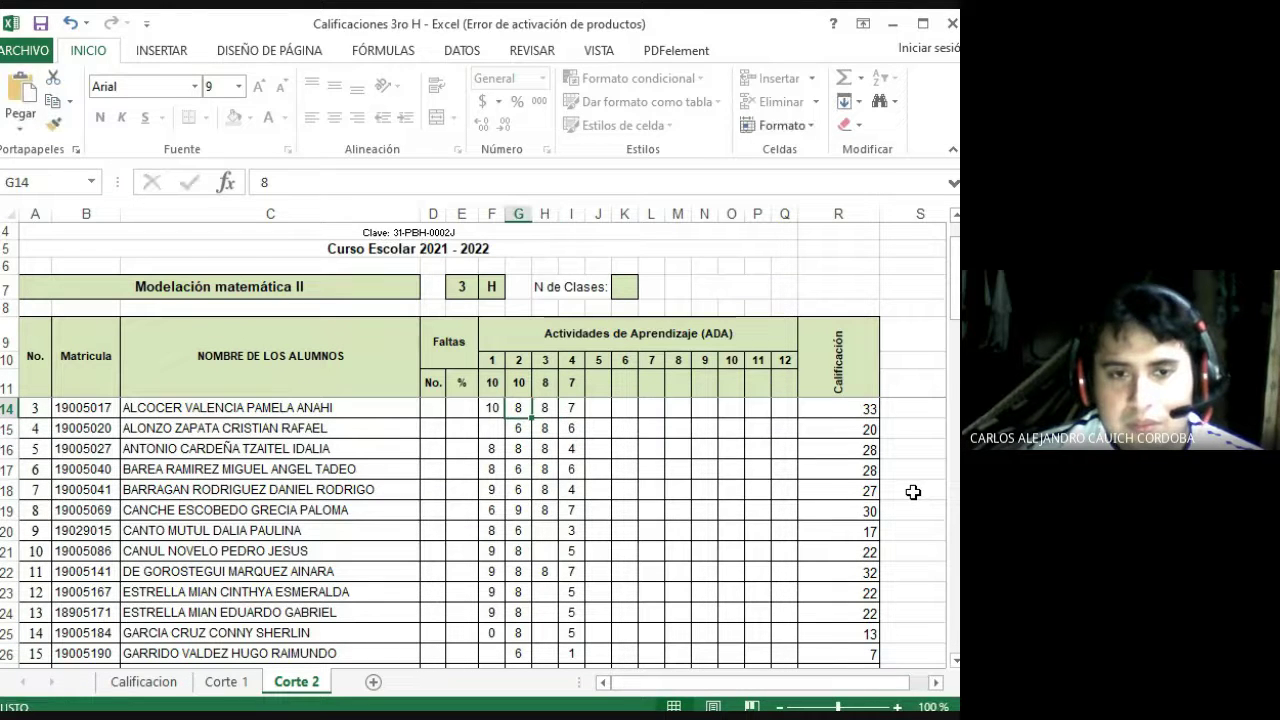
{"action": "type", "text": "10"}
{"action": "key", "text": "Return"}
- Set student No. 18's grades to 8 for ADA 3 in cell H29 and 3 for ADA 4 in cell I29
{"action": "key", "text": "Right"}
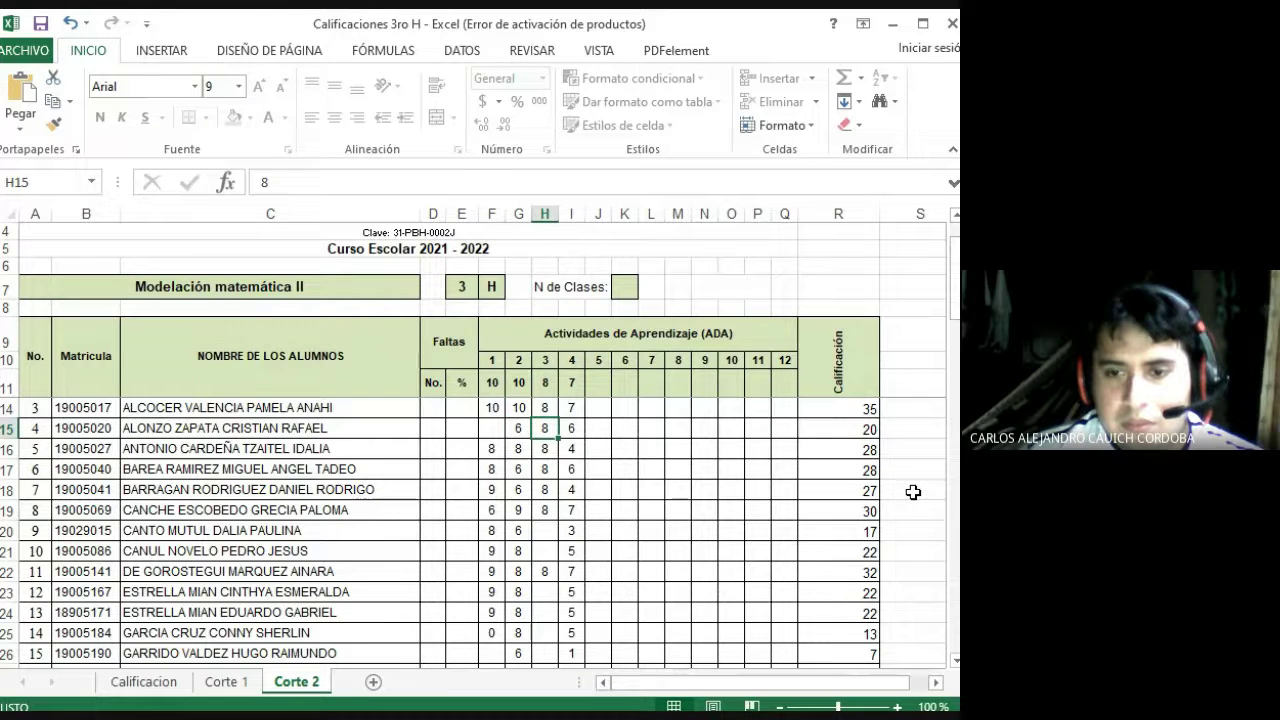
{"action": "key", "text": "Down"}
{"action": "key", "text": "Down"}
{"action": "key", "text": "Down"}
{"action": "key", "text": "Down"}
{"action": "key", "text": "Down"}
{"action": "key", "text": "Down"}
{"action": "key", "text": "Down"}
{"action": "key", "text": "Down"}
{"action": "key", "text": "Down"}
{"action": "key", "text": "Down"}
{"action": "key", "text": "Down"}
{"action": "key", "text": "Down"}
{"action": "key", "text": "Down"}
{"action": "key", "text": "Down"}
{"action": "key", "text": "Down"}
{"action": "key", "text": "Down"}
{"action": "key", "text": "Down"}
{"action": "key", "text": "Down"}
{"action": "key", "text": "Down"}
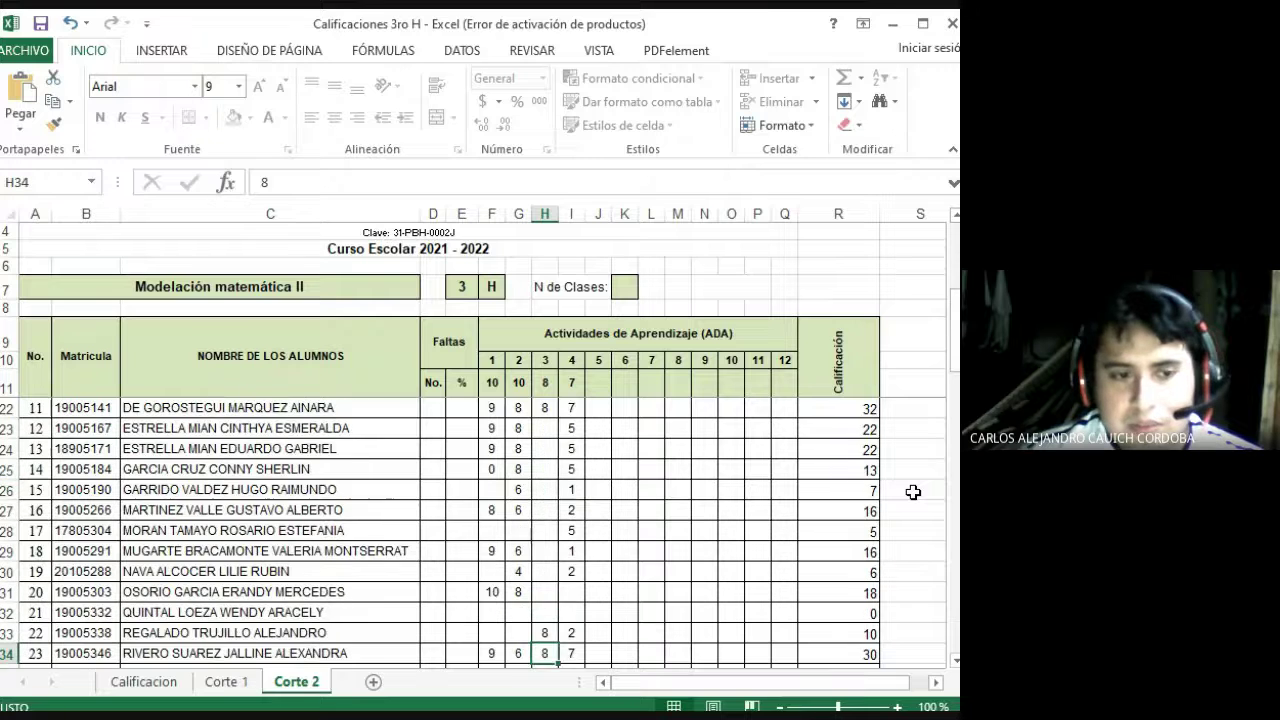
{"action": "key", "text": "Up"}
{"action": "key", "text": "Up"}
{"action": "key", "text": "Up"}
{"action": "key", "text": "Up"}
{"action": "key", "text": "Up"}
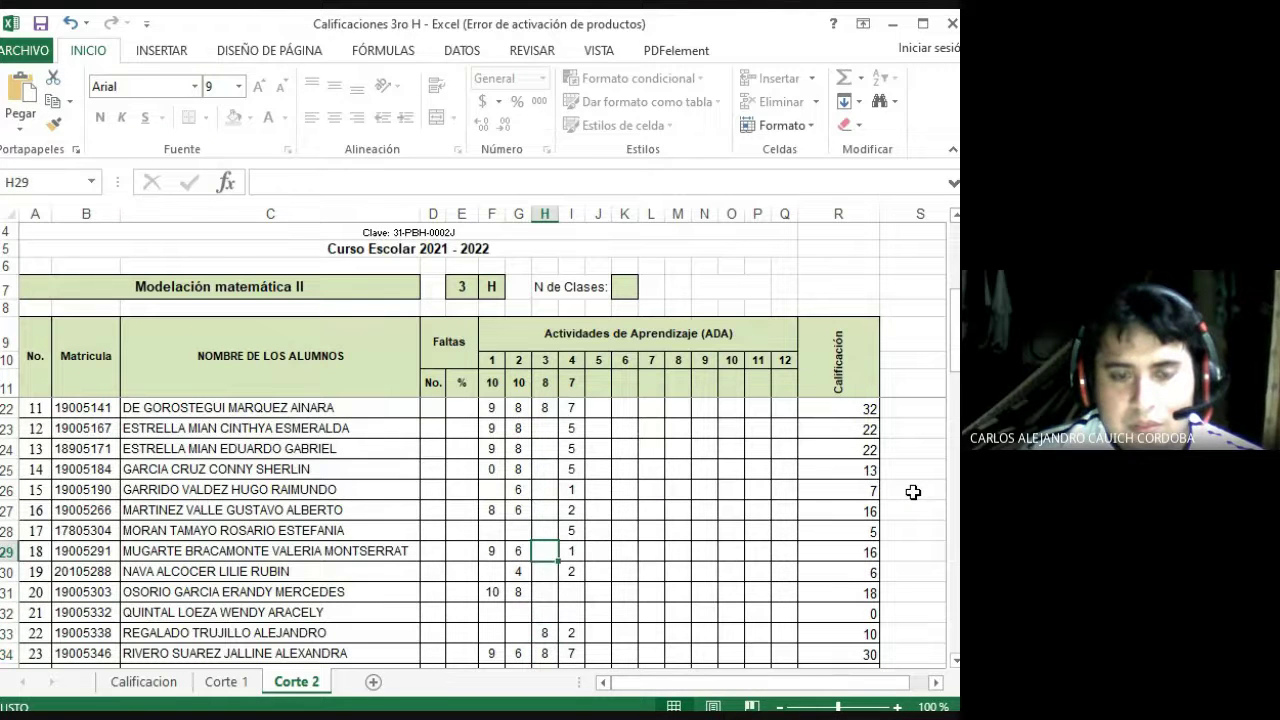
{"action": "type", "text": "8"}
{"action": "key", "text": "Right"}
{"action": "type", "text": "3"}
{"action": "key", "text": "Return"}
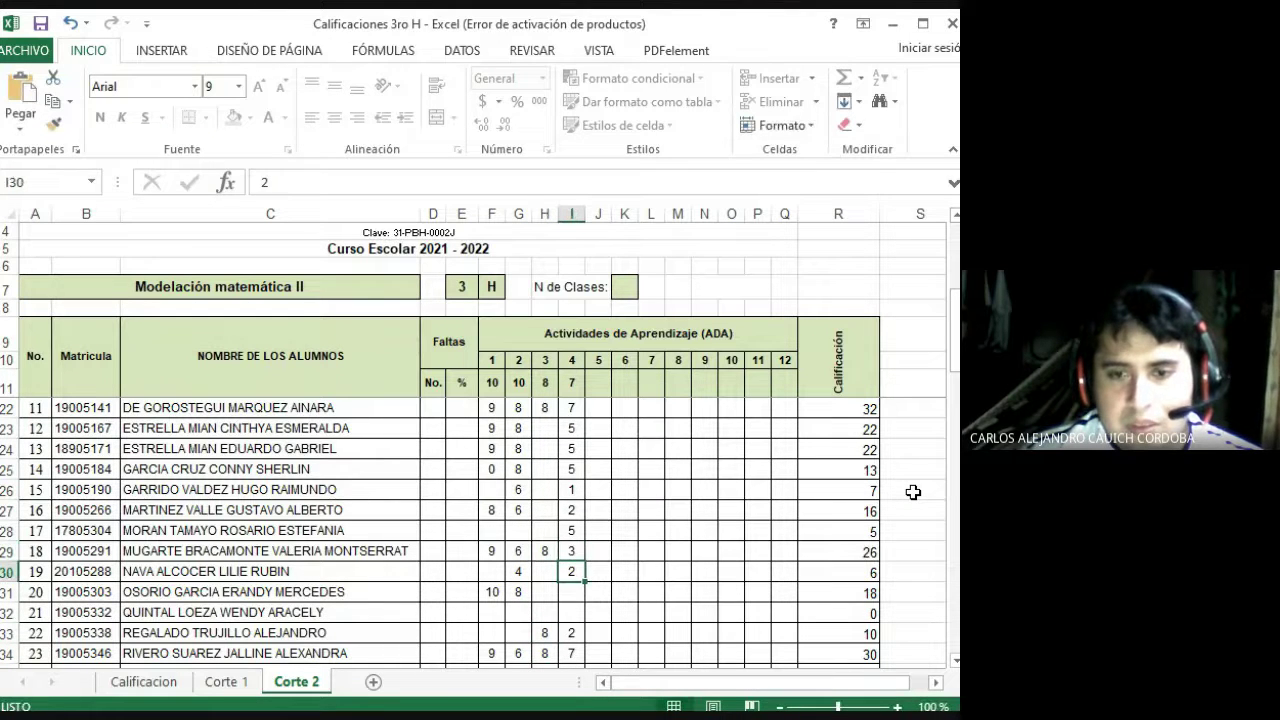
- Record a grade of 8 for student No. 19 under ADA 3 in cell H30
{"action": "key", "text": "Left"}
{"action": "key", "text": "Up"}
{"action": "key", "text": "Up"}
{"action": "key", "text": "Up"}
{"action": "key", "text": "Up"}
{"action": "key", "text": "Up"}
{"action": "key", "text": "Up"}
{"action": "key", "text": "Up"}
{"action": "key", "text": "Up"}
{"action": "key", "text": "Up"}
{"action": "key", "text": "Up"}
{"action": "key", "text": "Up"}
{"action": "key", "text": "Up"}
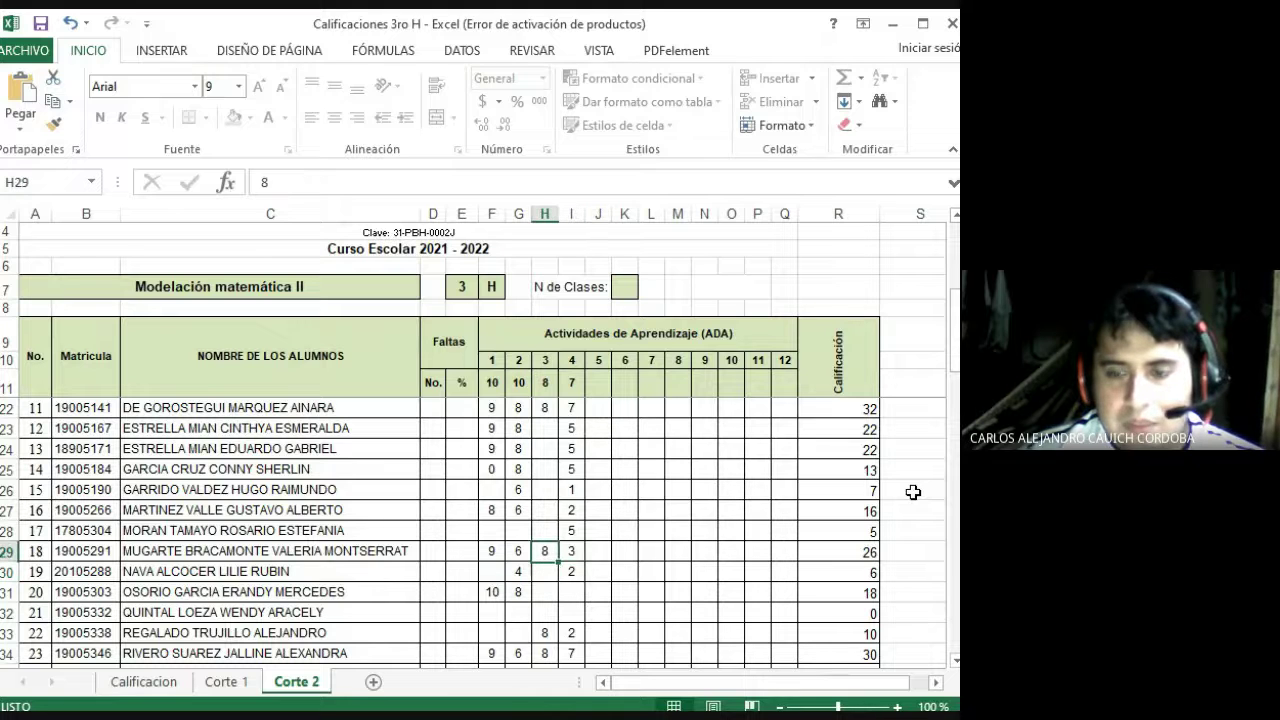
{"action": "key", "text": "Down"}
{"action": "key", "text": "Down"}
{"action": "key", "text": "Down"}
{"action": "key", "text": "Down"}
{"action": "key", "text": "Down"}
{"action": "key", "text": "Down"}
{"action": "key", "text": "Down"}
{"action": "key", "text": "Down"}
{"action": "key", "text": "Down"}
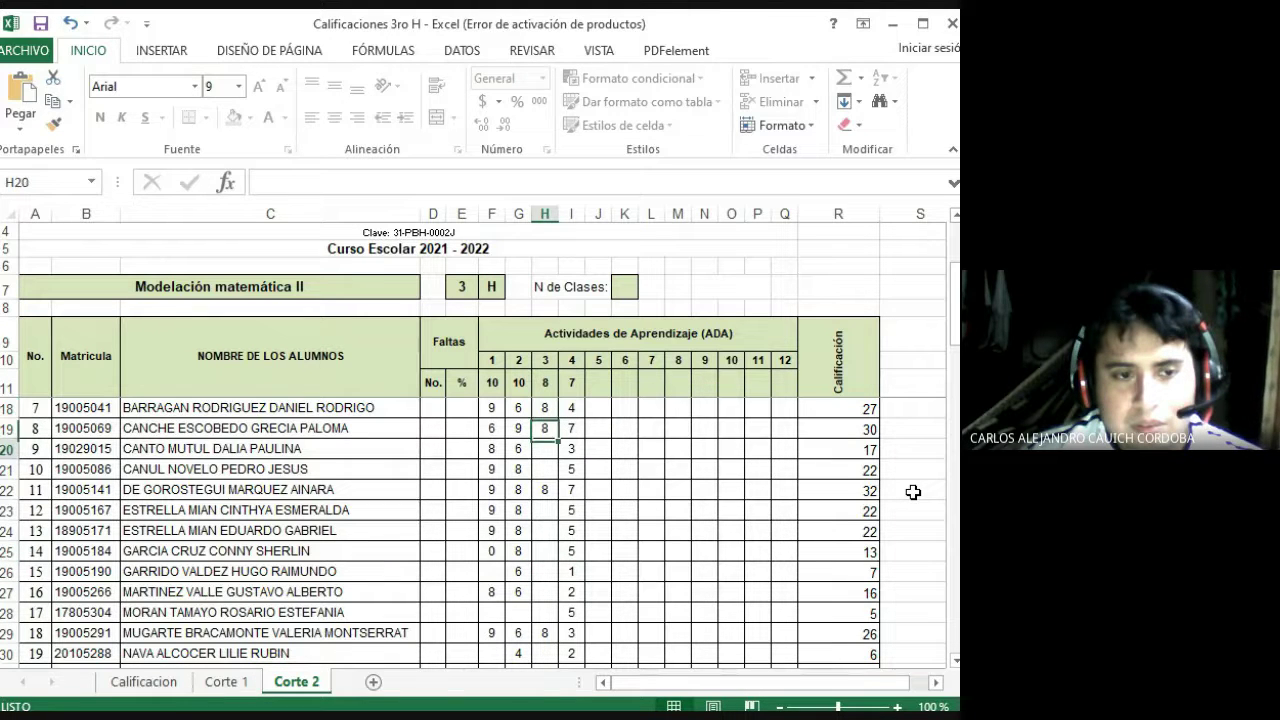
{"action": "key", "text": "Down"}
{"action": "key", "text": "Down"}
{"action": "key", "text": "Down"}
{"action": "key", "text": "Down"}
{"action": "key", "text": "Down"}
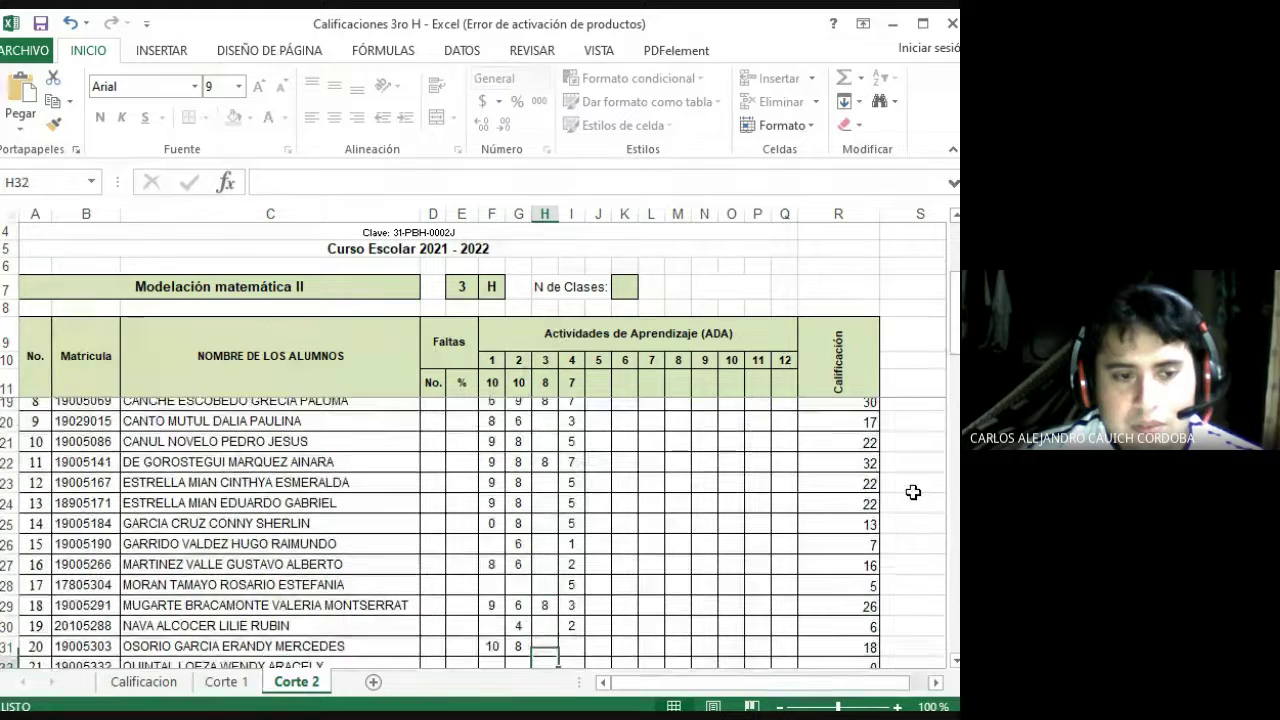
{"action": "key", "text": "Up"}
{"action": "key", "text": "Up"}
{"action": "type", "text": "8"}
{"action": "key", "text": "Return"}
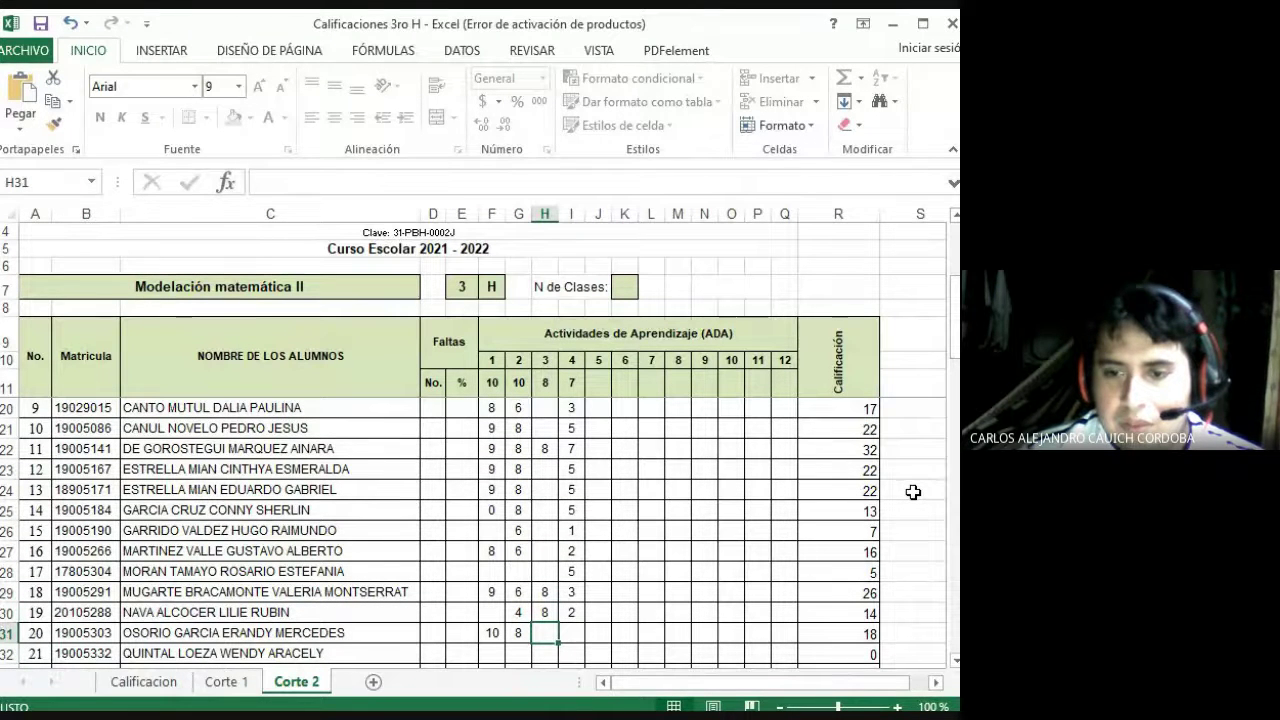
- Record a grade of 8 for student No. 14 under ADA 3 in cell H25
{"action": "key", "text": "Up"}
{"action": "key", "text": "Up"}
{"action": "key", "text": "Up"}
{"action": "key", "text": "Up"}
{"action": "key", "text": "Up"}
{"action": "key", "text": "Up"}
{"action": "key", "text": "Up"}
{"action": "key", "text": "Down"}
{"action": "key", "text": "Down"}
{"action": "key", "text": "Down"}
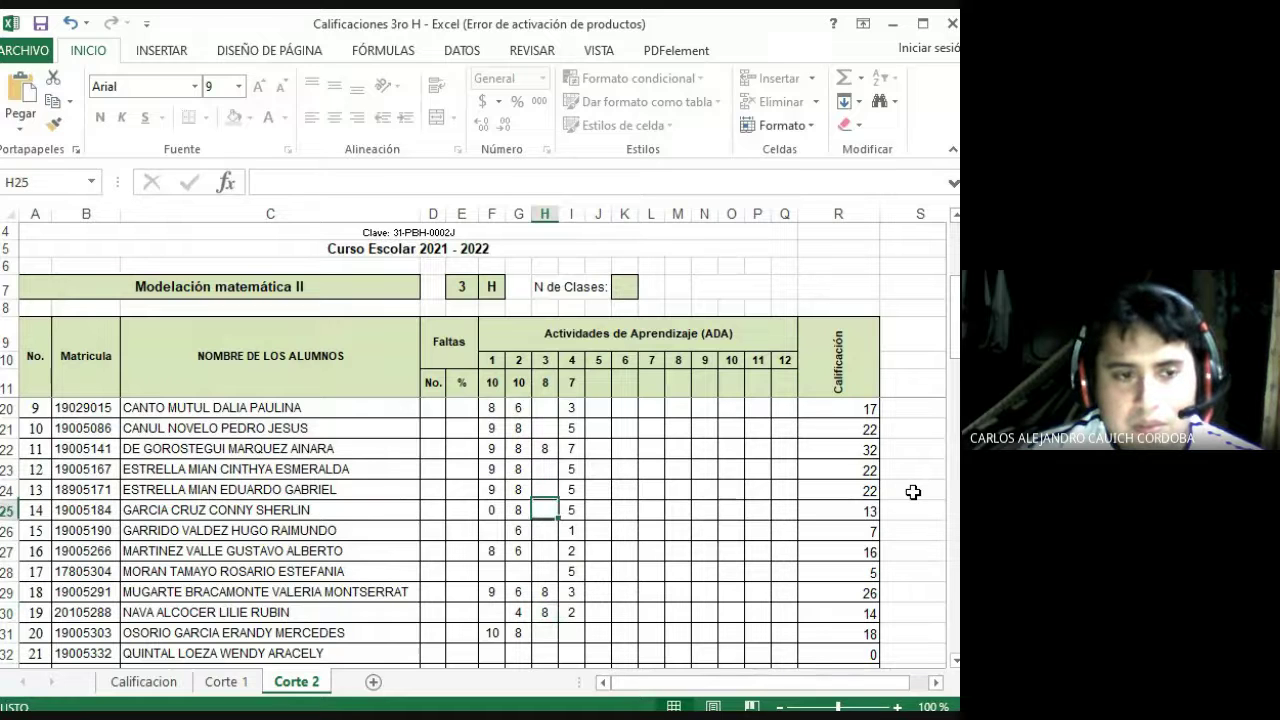
{"action": "key", "text": "Up"}
{"action": "key", "text": "Up"}
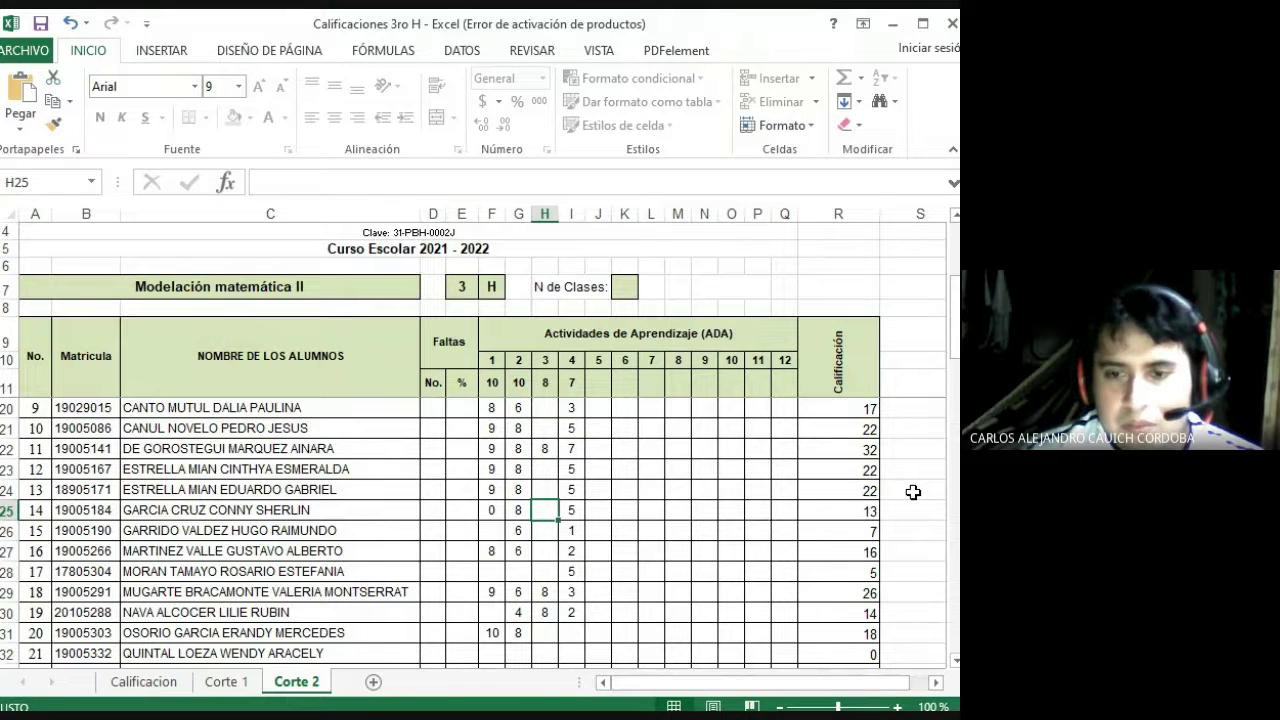
{"action": "type", "text": "8"}
{"action": "key", "text": "Return"}
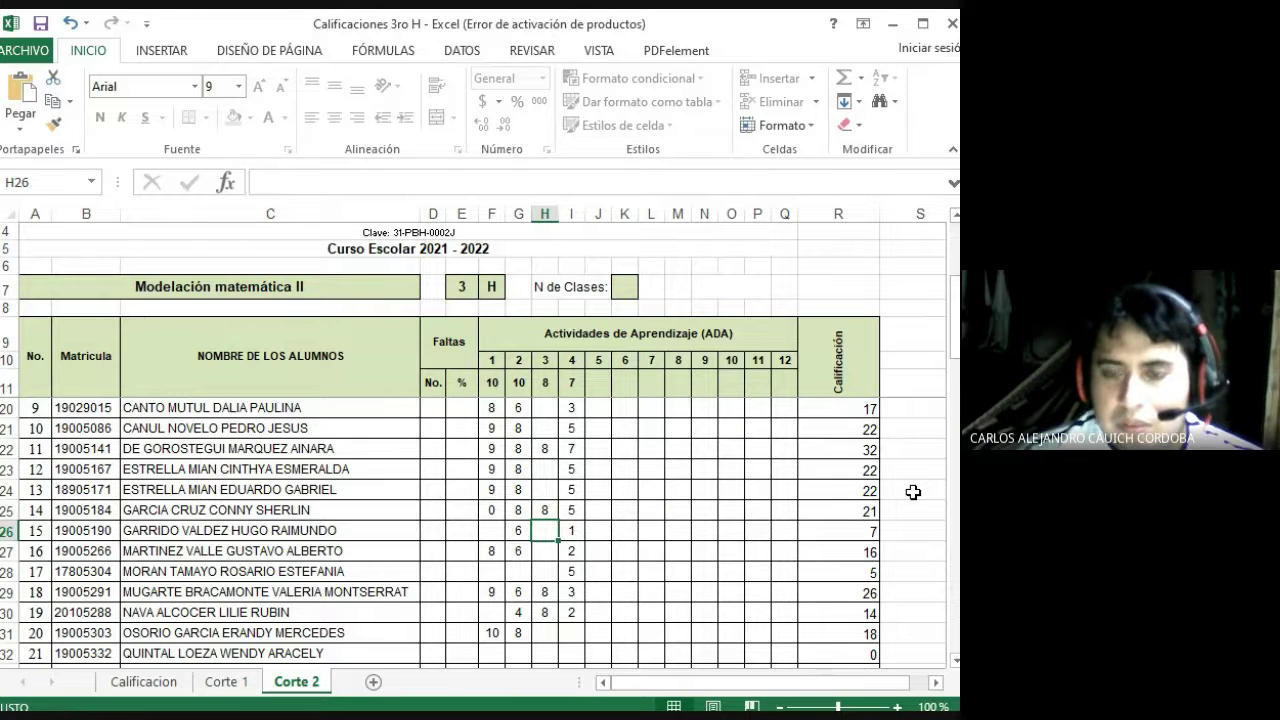
- Set student No. 16's grades to 8 for ADA 3 in cell H27 and 4 for ADA 4 in cell I27
{"action": "scroll", "coordinate": [913, 492], "scroll_direction": "down", "scroll_amount": 3}
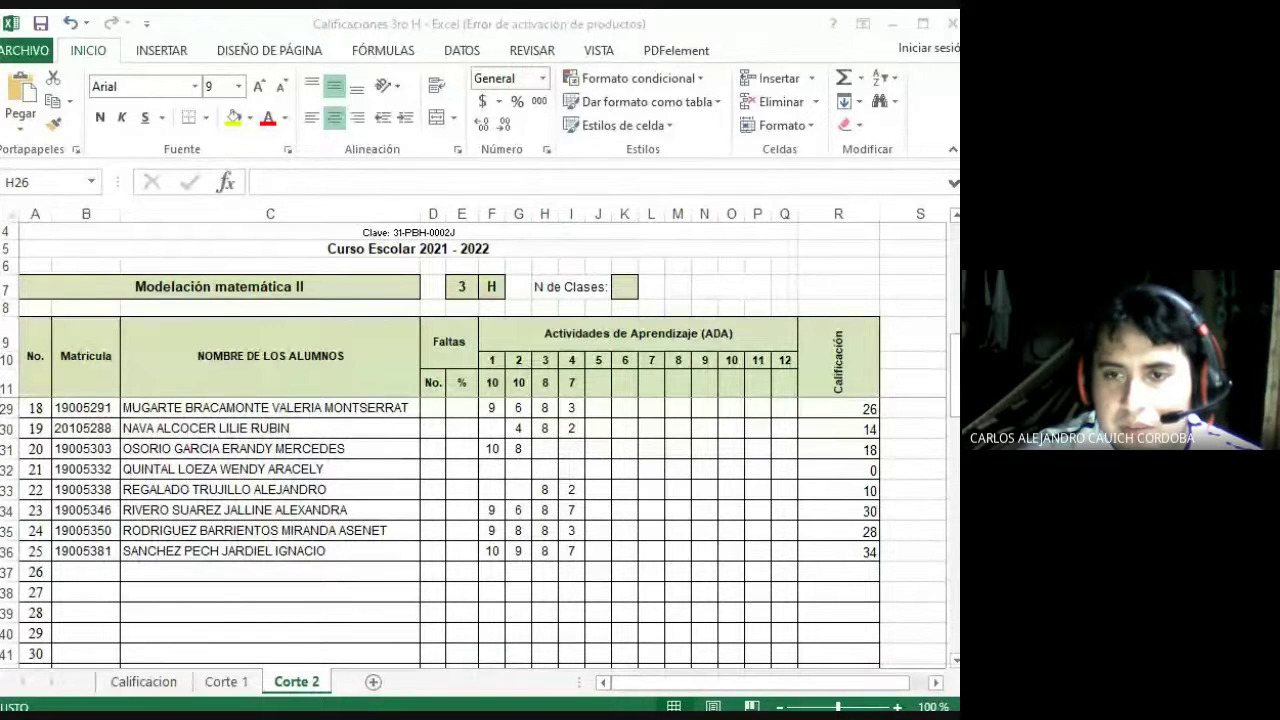
{"action": "left_click", "coordinate": [550, 451]}
{"action": "left_click", "coordinate": [574, 451]}
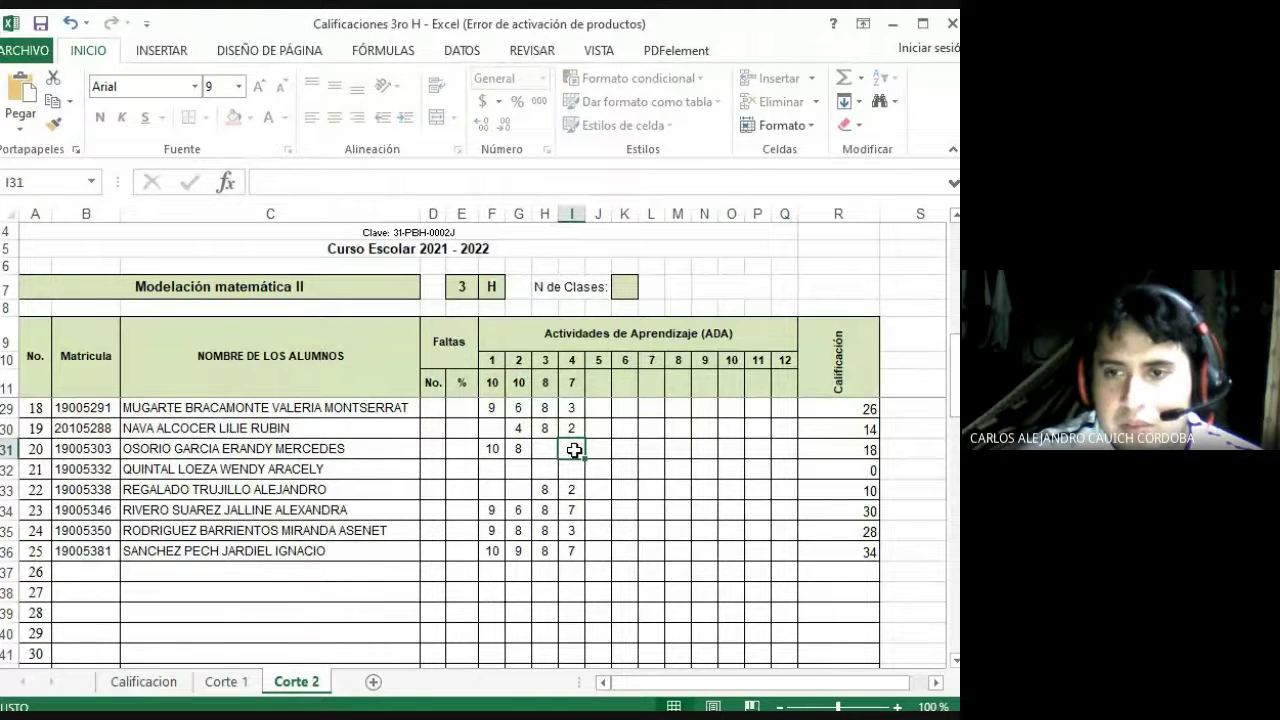
{"action": "key", "text": "Up"}
{"action": "key", "text": "Up"}
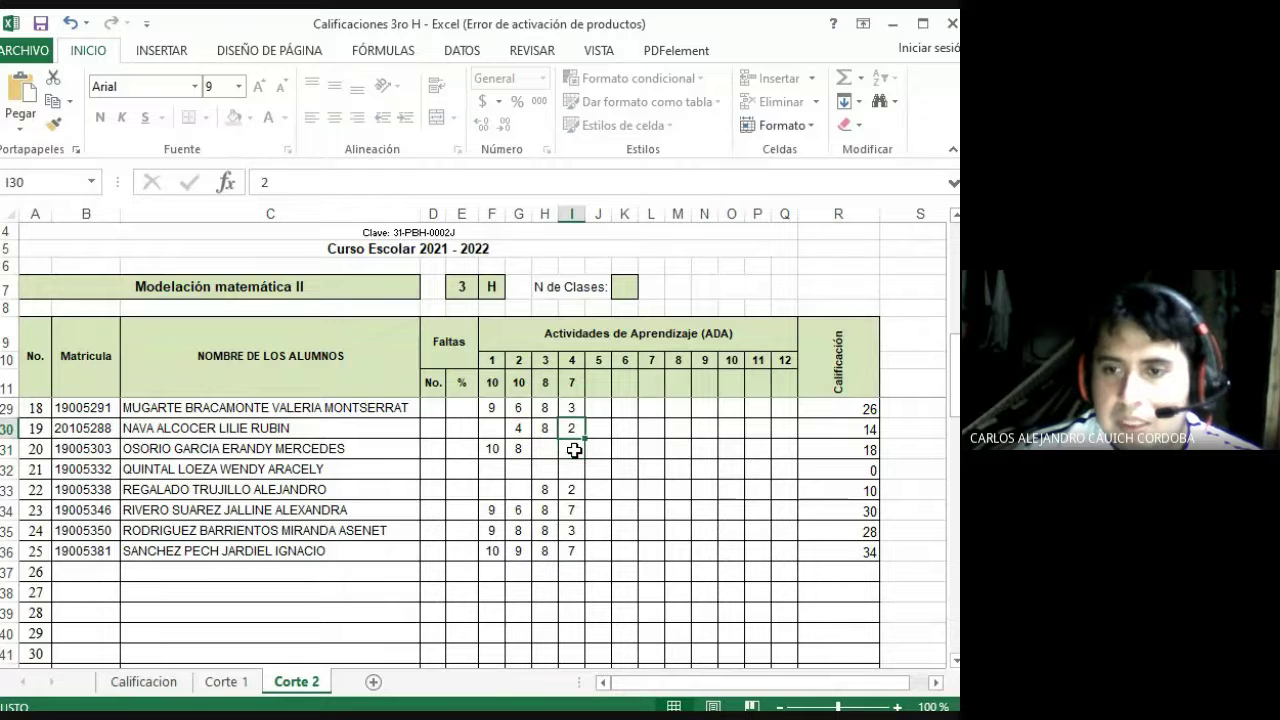
{"action": "key", "text": "Down"}
{"action": "key", "text": "Down"}
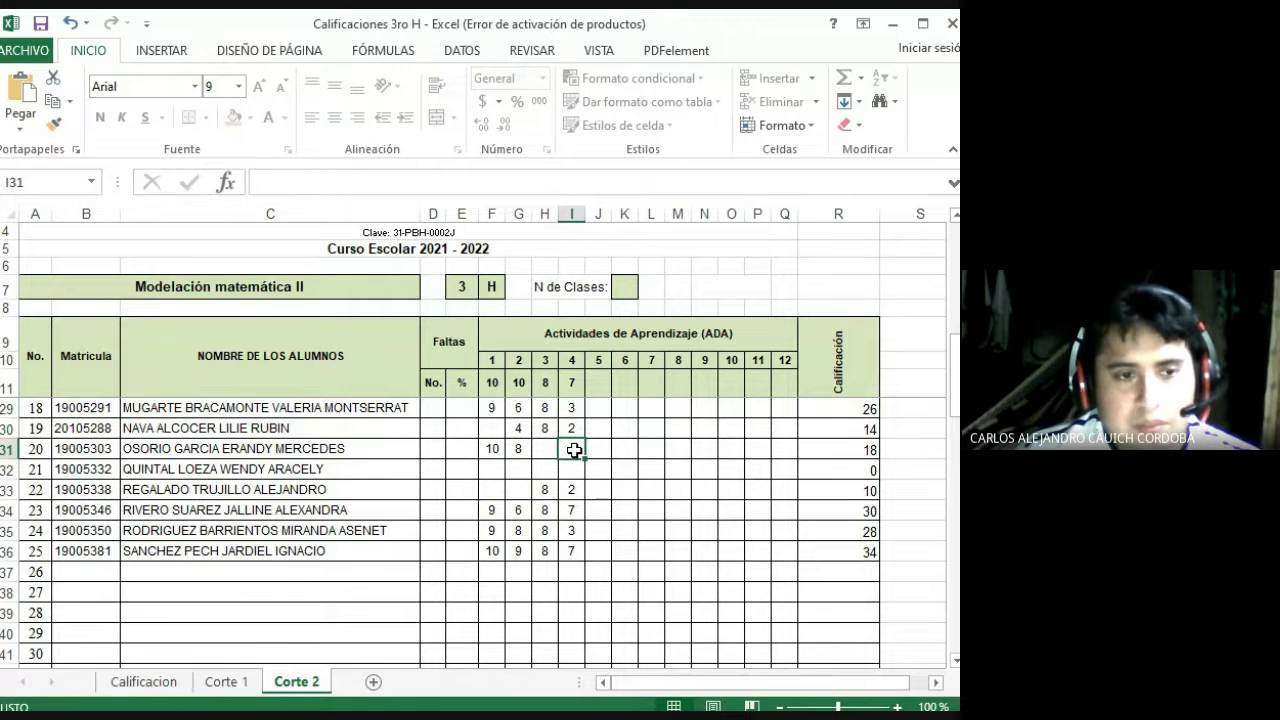
{"action": "key", "text": "Up"}
{"action": "key", "text": "Up"}
{"action": "key", "text": "Up"}
{"action": "key", "text": "Up"}
{"action": "key", "text": "Up"}
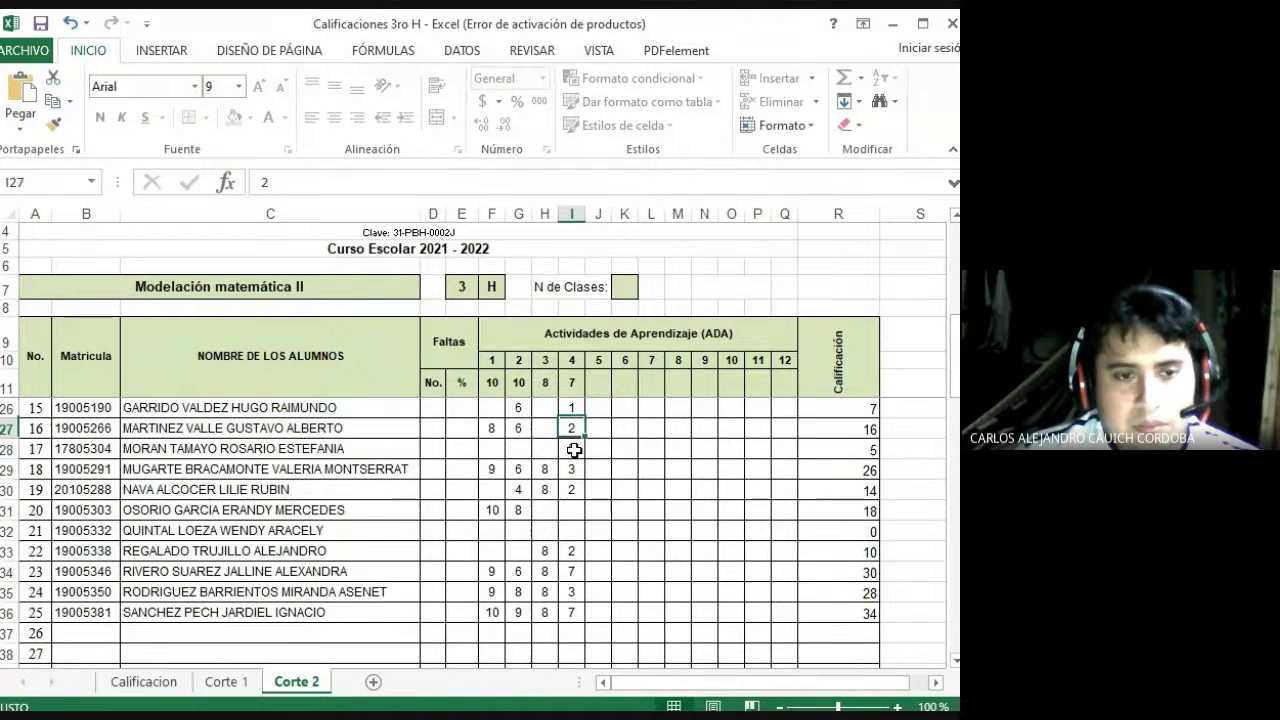
{"action": "key", "text": "Down"}
{"action": "key", "text": "Left"}
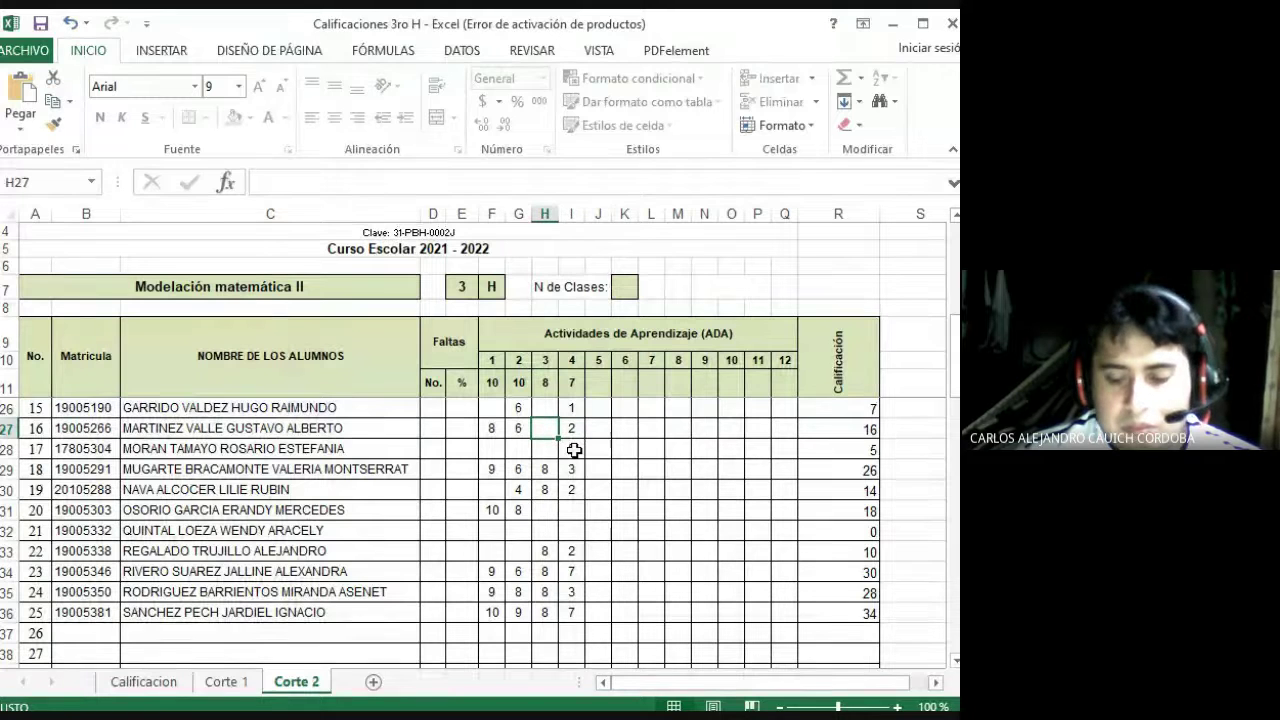
{"action": "type", "text": "8"}
{"action": "key", "text": "Right"}
{"action": "type", "text": "4"}
{"action": "key", "text": "Return"}
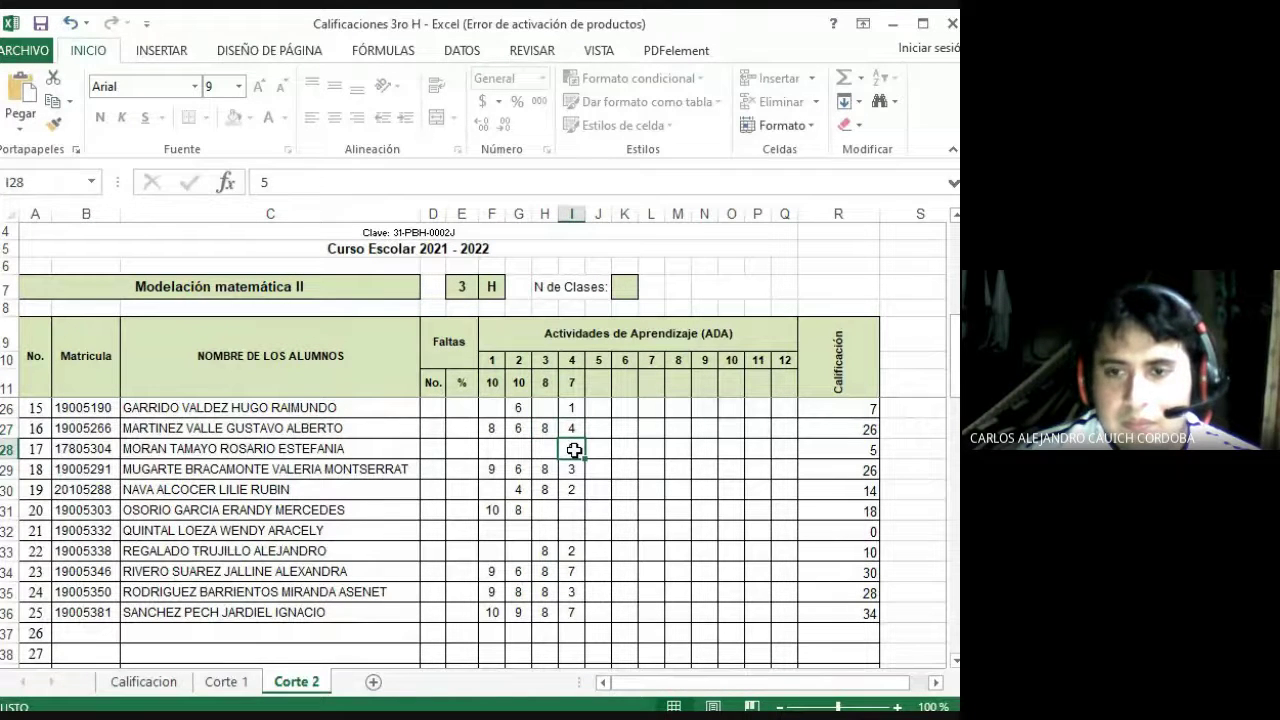
- Record a grade of 0 for student No. 9 under ADA 3 in cell H20
{"action": "key", "text": "Left"}
{"action": "key", "text": "Up"}
{"action": "key", "text": "Up"}
{"action": "key", "text": "Up"}
{"action": "key", "text": "Up"}
{"action": "key", "text": "Up"}
{"action": "key", "text": "Up"}
{"action": "key", "text": "Up"}
{"action": "key", "text": "Up"}
{"action": "key", "text": "Up"}
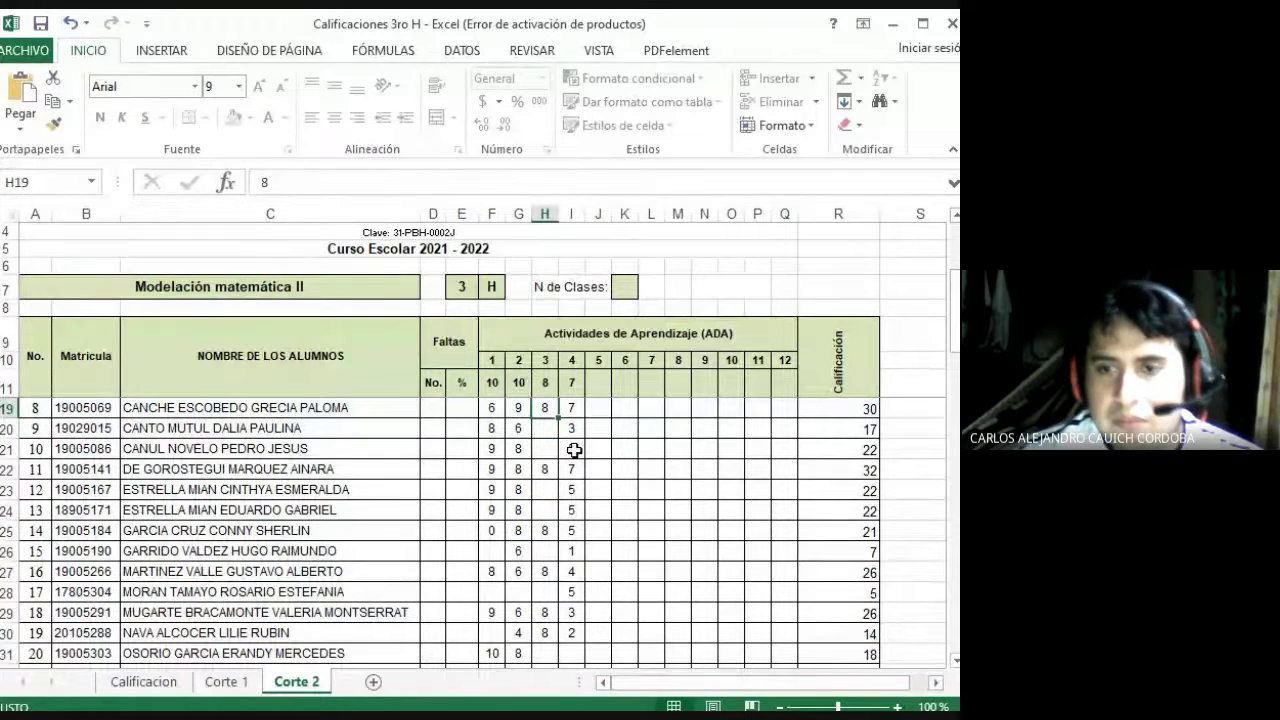
{"action": "key", "text": "Up"}
{"action": "key", "text": "Up"}
{"action": "key", "text": "Up"}
{"action": "key", "text": "Up"}
{"action": "key", "text": "Down"}
{"action": "key", "text": "Down"}
{"action": "key", "text": "Down"}
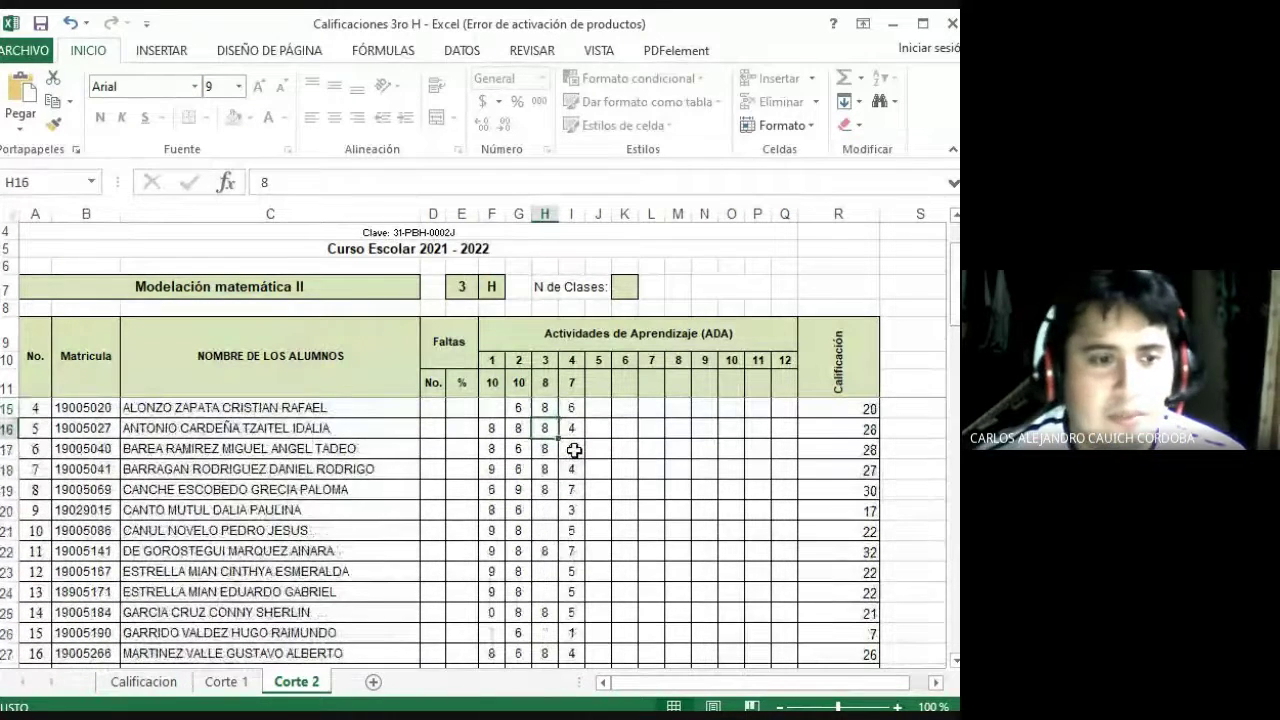
{"action": "key", "text": "Down"}
{"action": "key", "text": "Down"}
{"action": "type", "text": "0"}
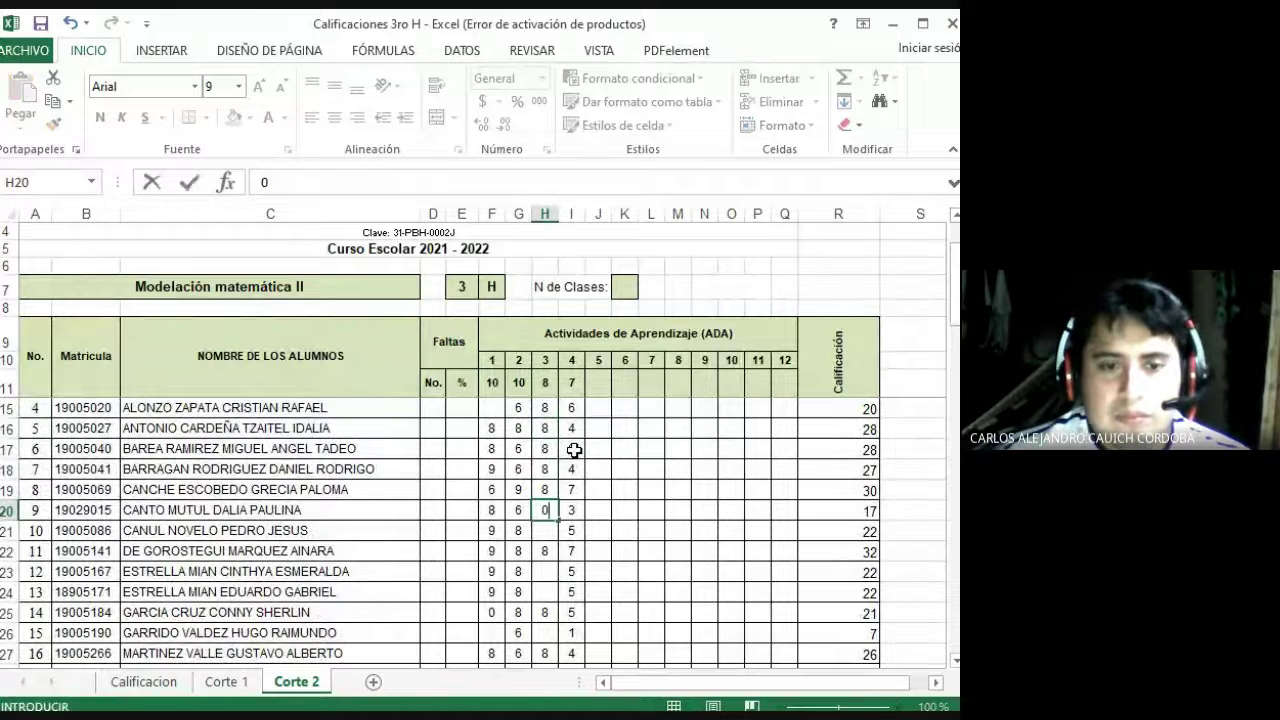
{"action": "key", "text": "Return"}
{"action": "key", "text": "Right"}
{"action": "key", "text": "Left"}
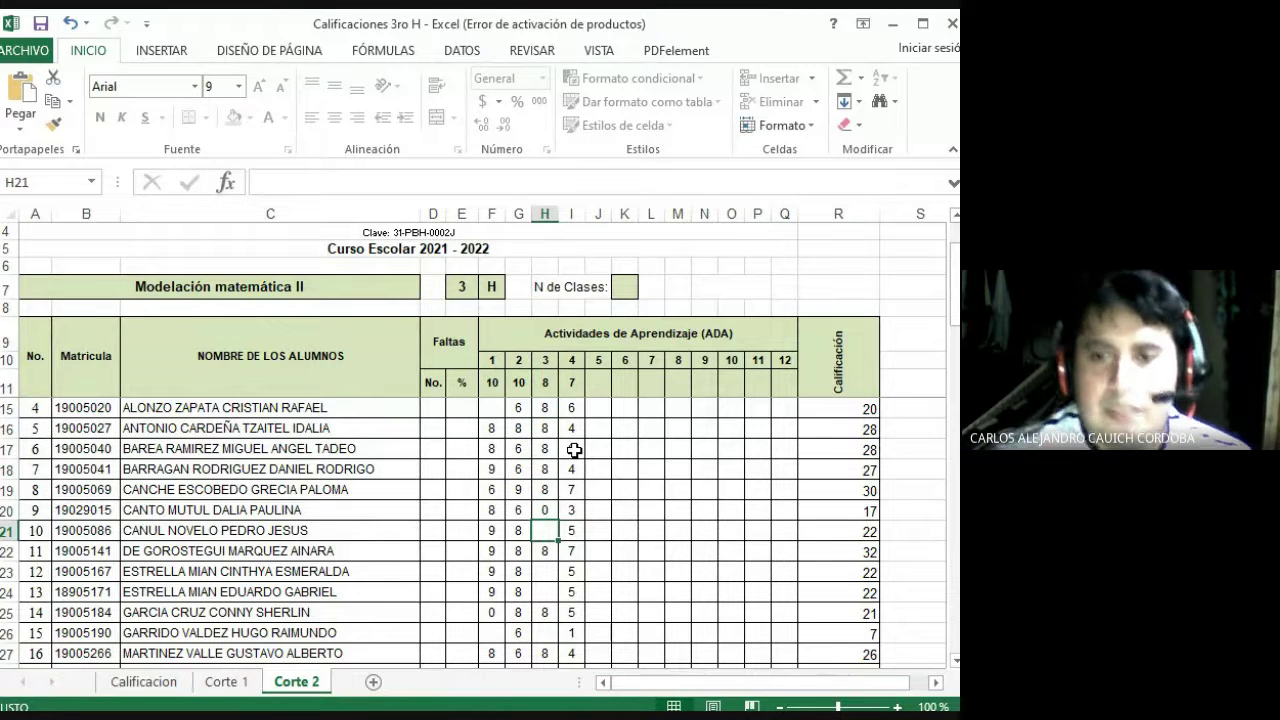
{"action": "key", "text": "alt+Tab"}
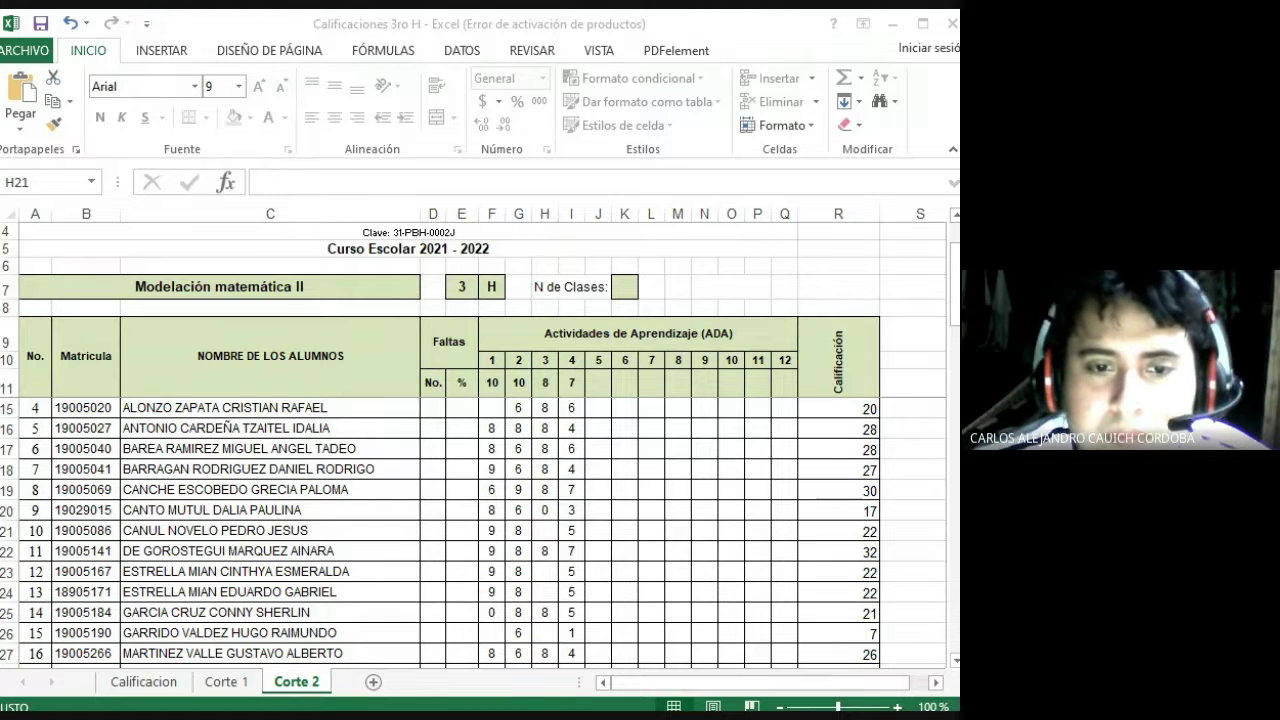
{"action": "key", "text": "alt+Tab"}
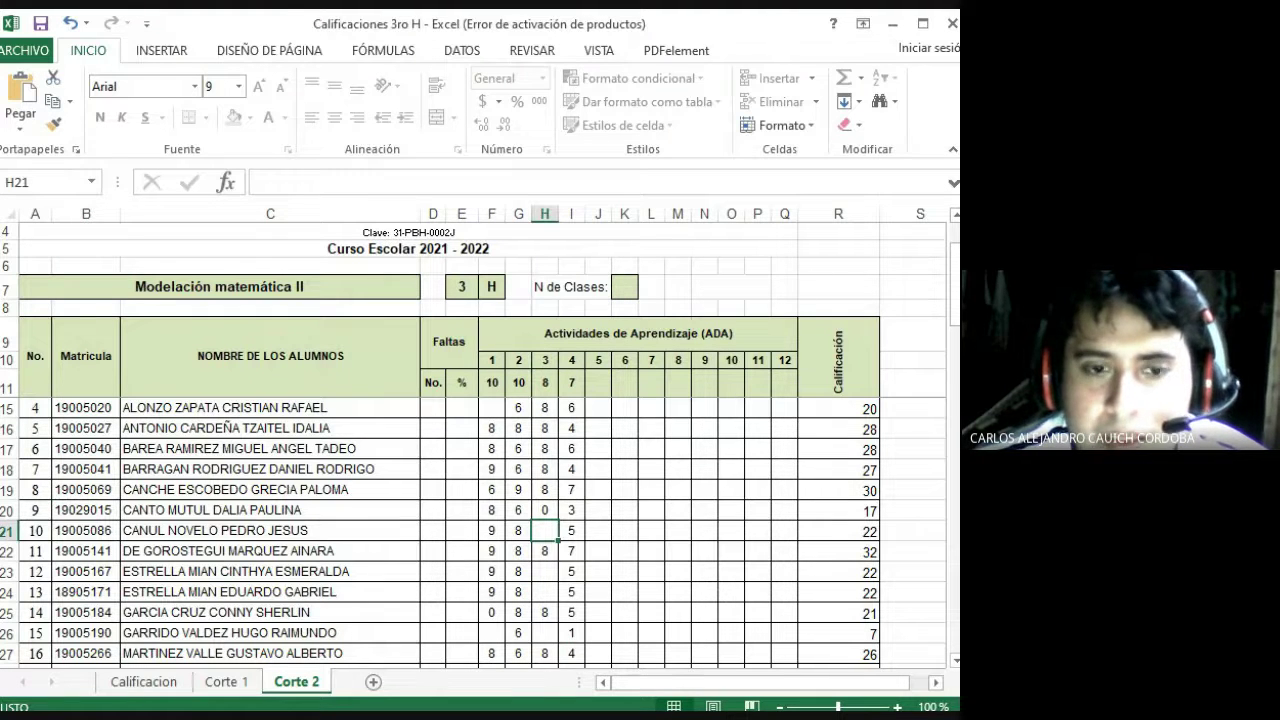
{"action": "key", "text": "alt+Tab"}
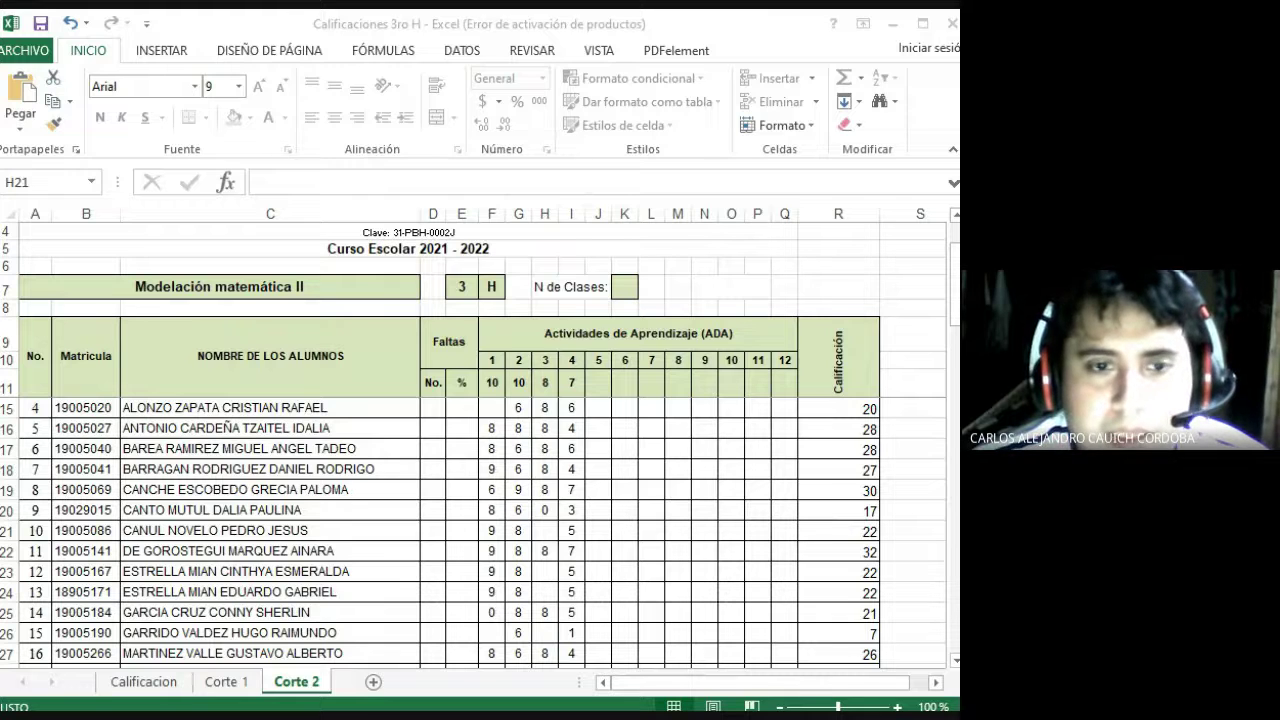
{"action": "key", "text": "alt+Tab"}
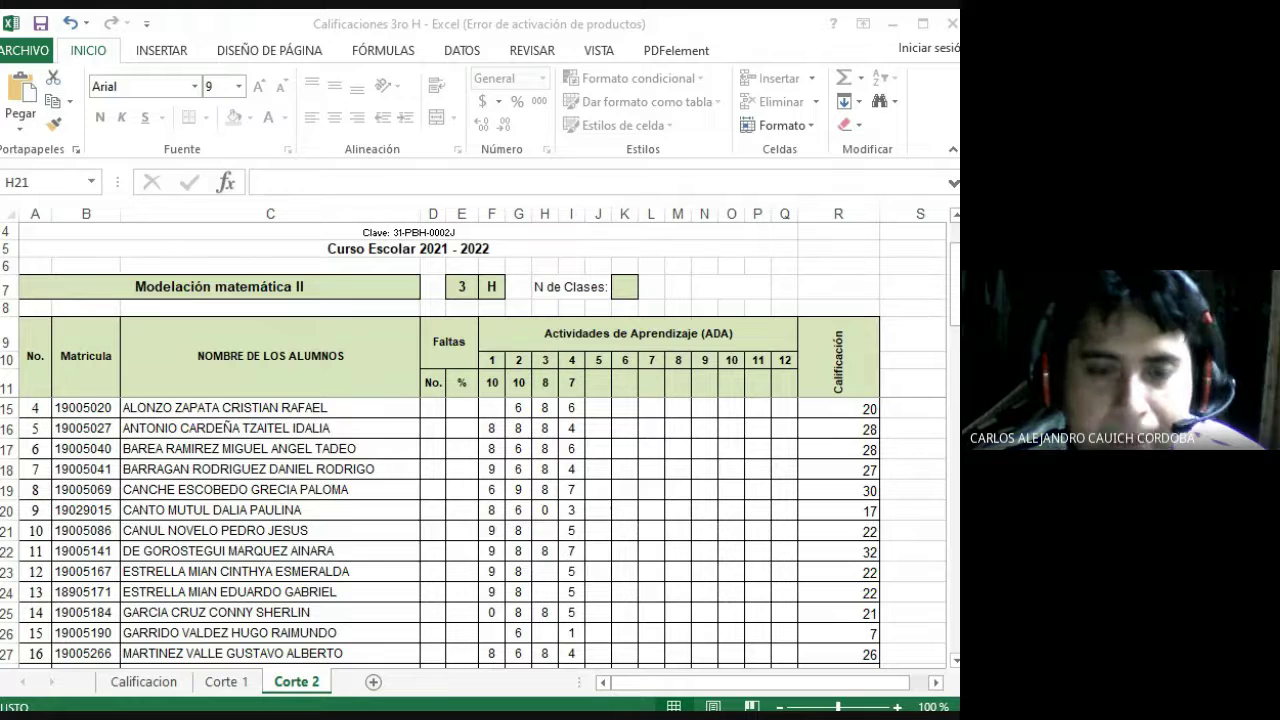
{"action": "left_click", "coordinate": [507, 697]}
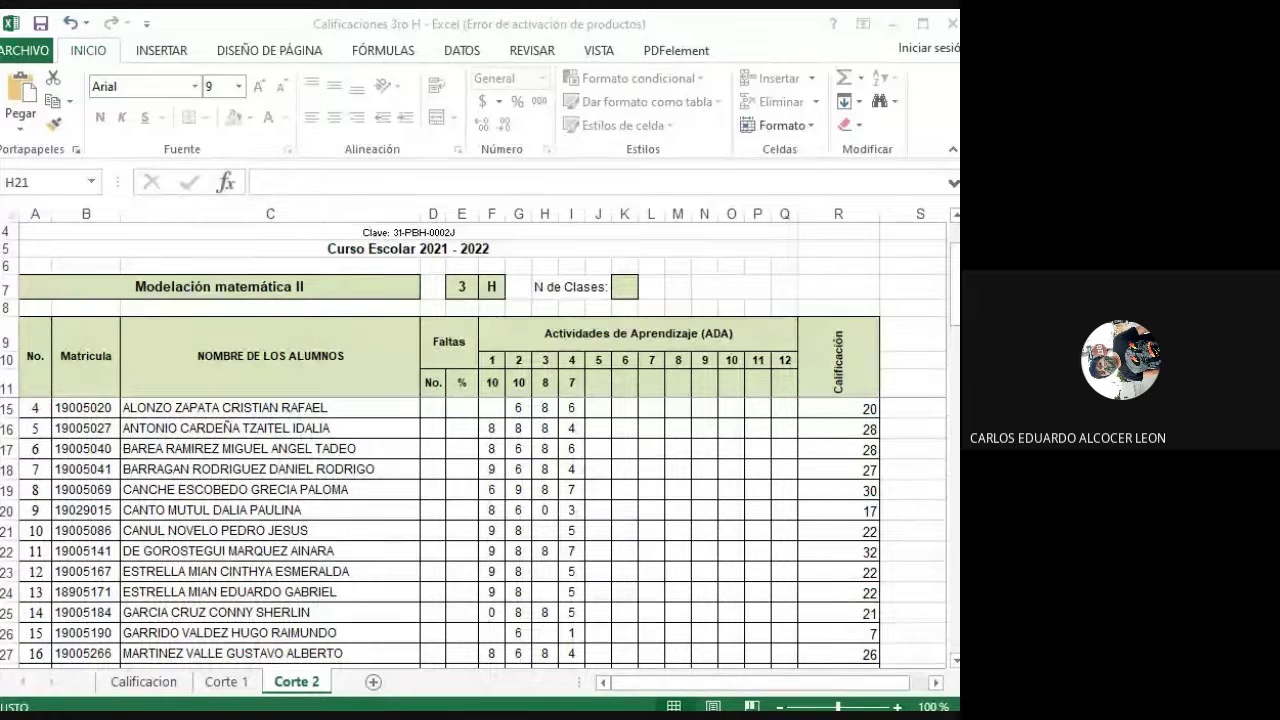
{"action": "key", "text": "alt+Tab"}
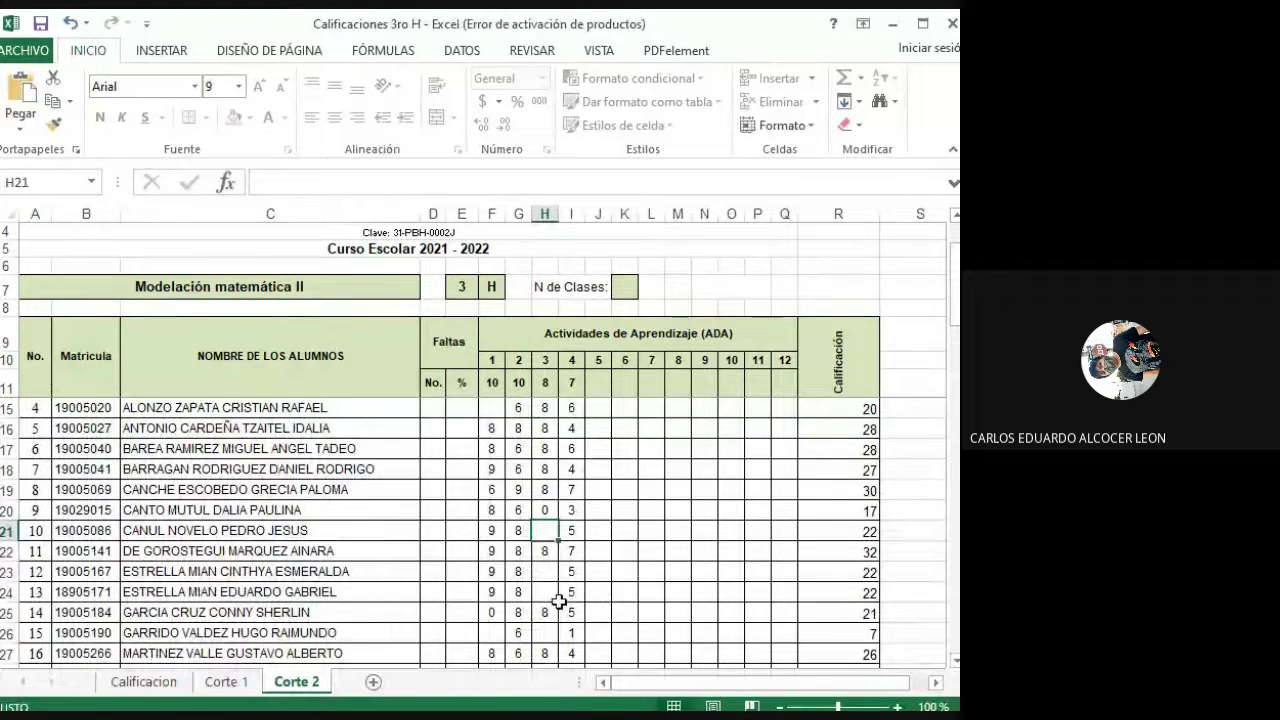
- Check the ADA 3 column for missing grades among students No. 9 to 17
{"action": "left_click", "coordinate": [572, 527]}
{"action": "key", "text": "Left"}
{"action": "key", "text": "Left"}
{"action": "key", "text": "Down"}
{"action": "key", "text": "Right"}
{"action": "key", "text": "Up"}
{"action": "key", "text": "Up"}
{"action": "key", "text": "Up"}
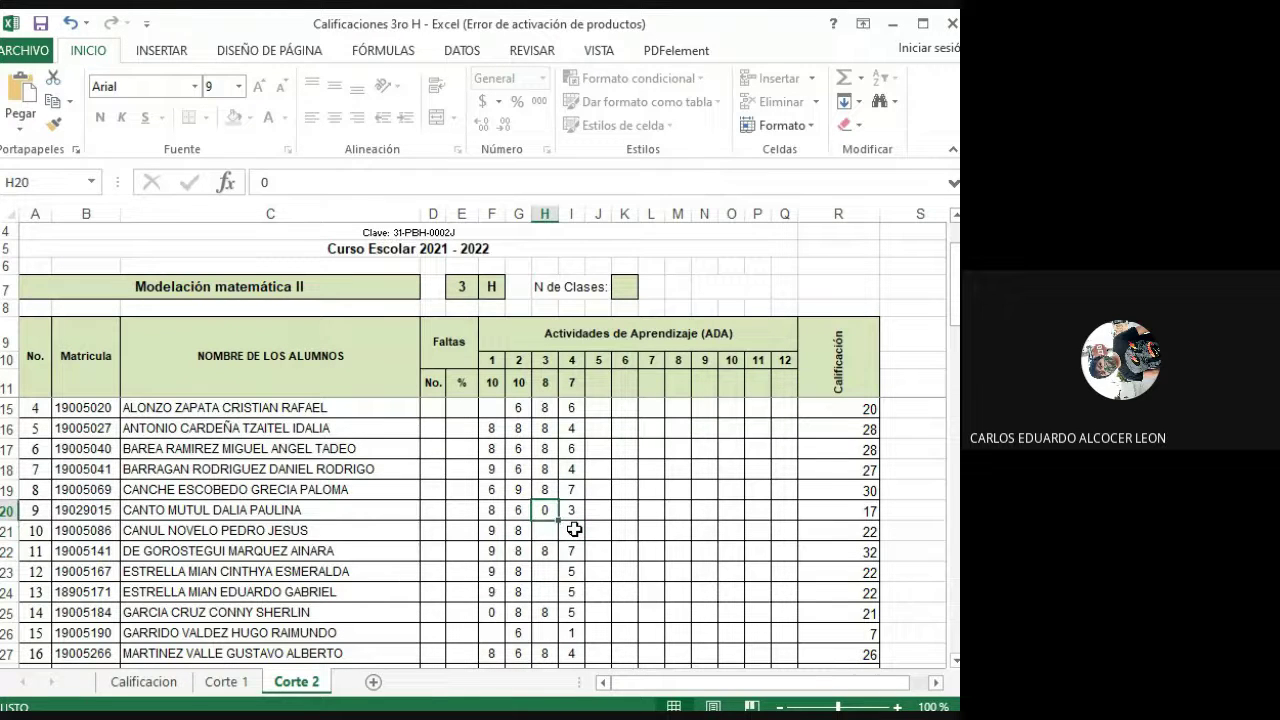
{"action": "key", "text": "Down"}
{"action": "key", "text": "Down"}
{"action": "key", "text": "Down"}
{"action": "key", "text": "Down"}
{"action": "key", "text": "Down"}
{"action": "key", "text": "Down"}
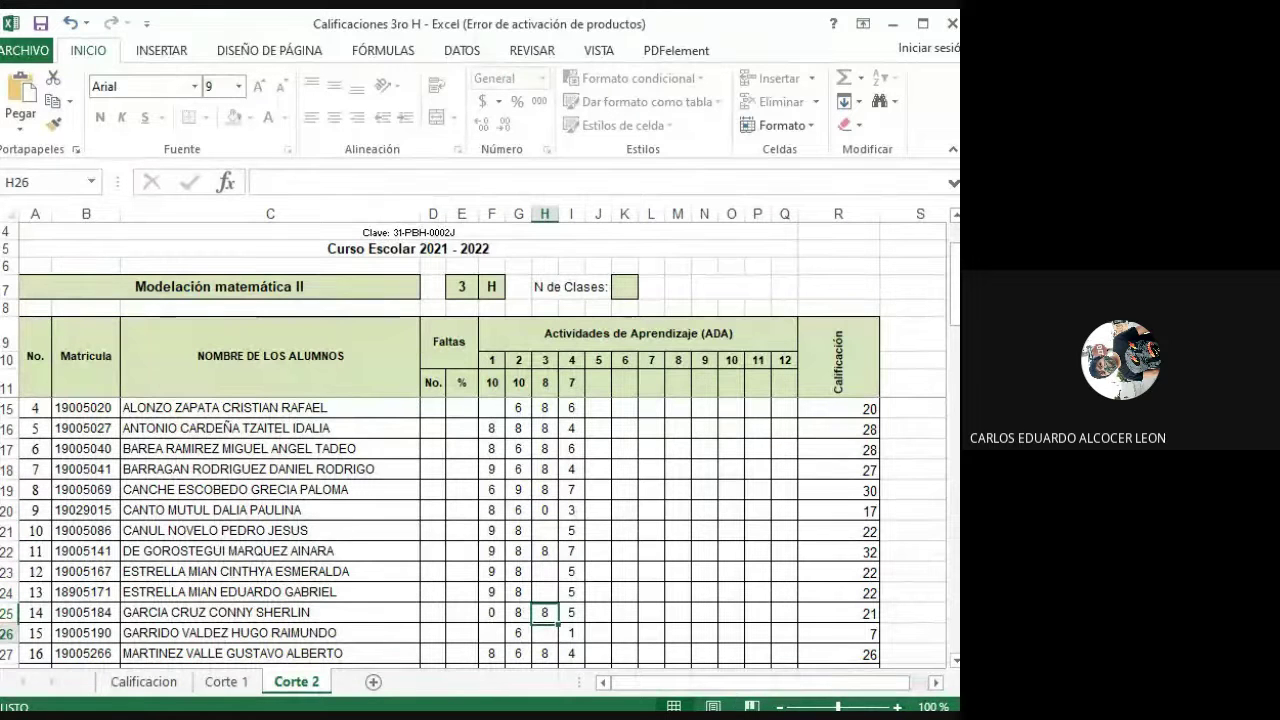
{"action": "key", "text": "Down"}
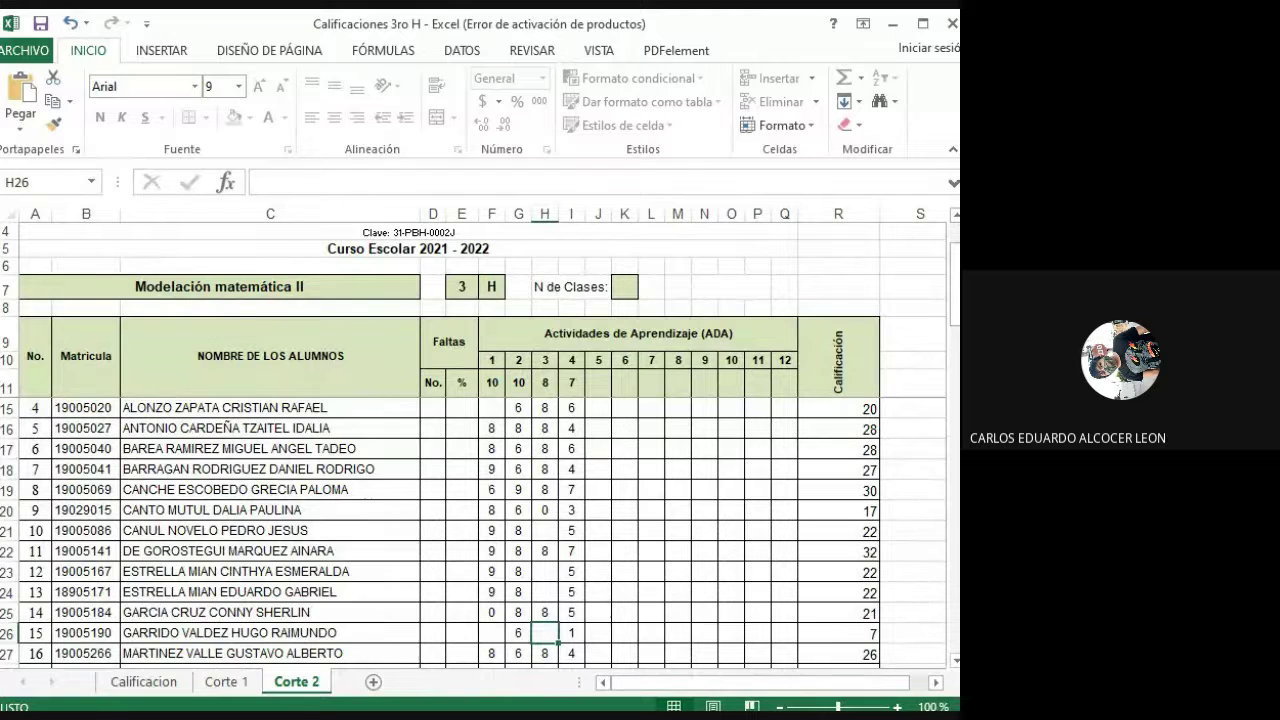
{"action": "key", "text": "Down"}
{"action": "key", "text": "Down"}
{"action": "key", "text": "Up"}
{"action": "key", "text": "Up"}
{"action": "key", "text": "Up"}
{"action": "key", "text": "Up"}
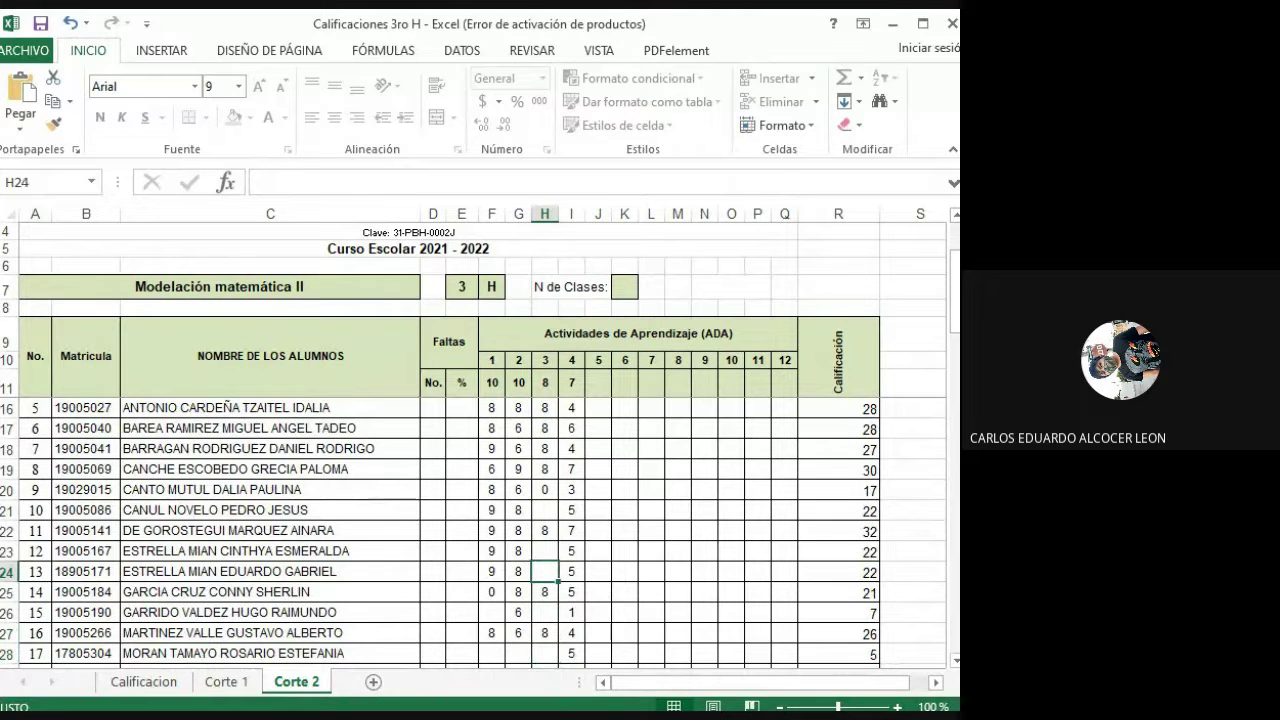
{"action": "key", "text": "Up"}
{"action": "key", "text": "Up"}
{"action": "key", "text": "Up"}
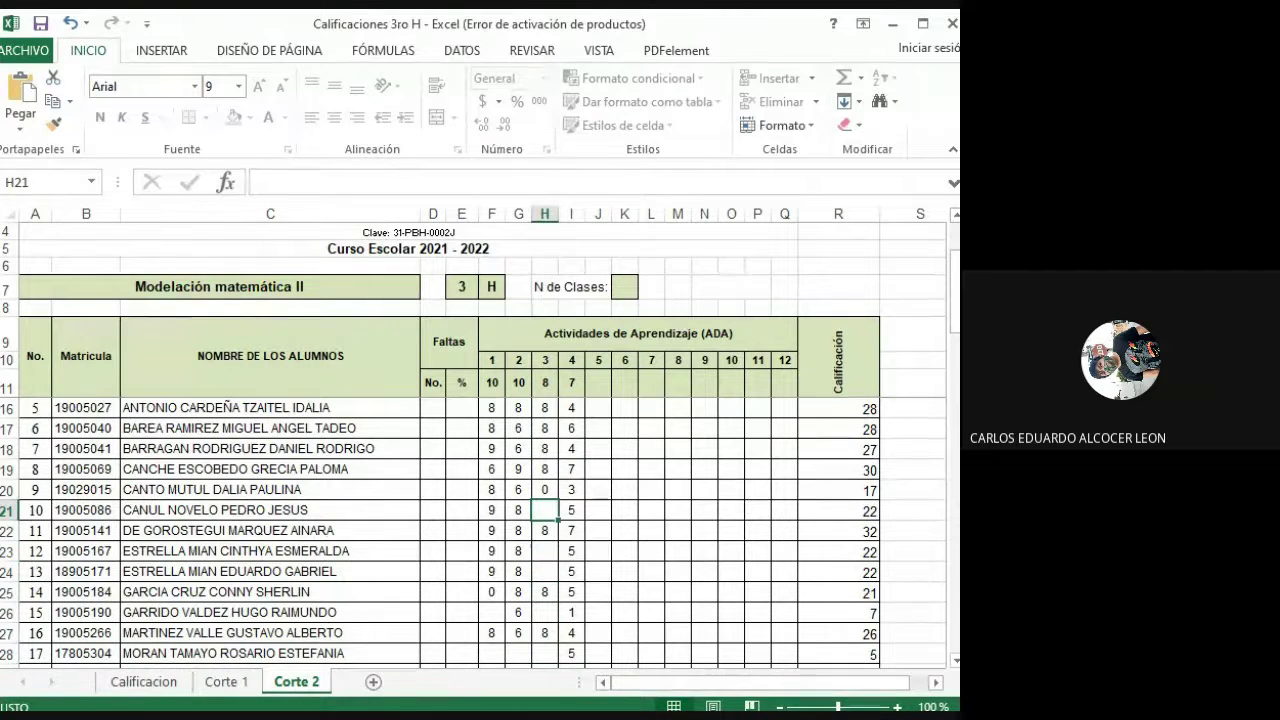
- Set student No. 12's grades to 8 for ADA 3 in cell H23 and 2 for ADA 4 in cell I23
{"action": "key", "text": "Down"}
{"action": "key", "text": "Down"}
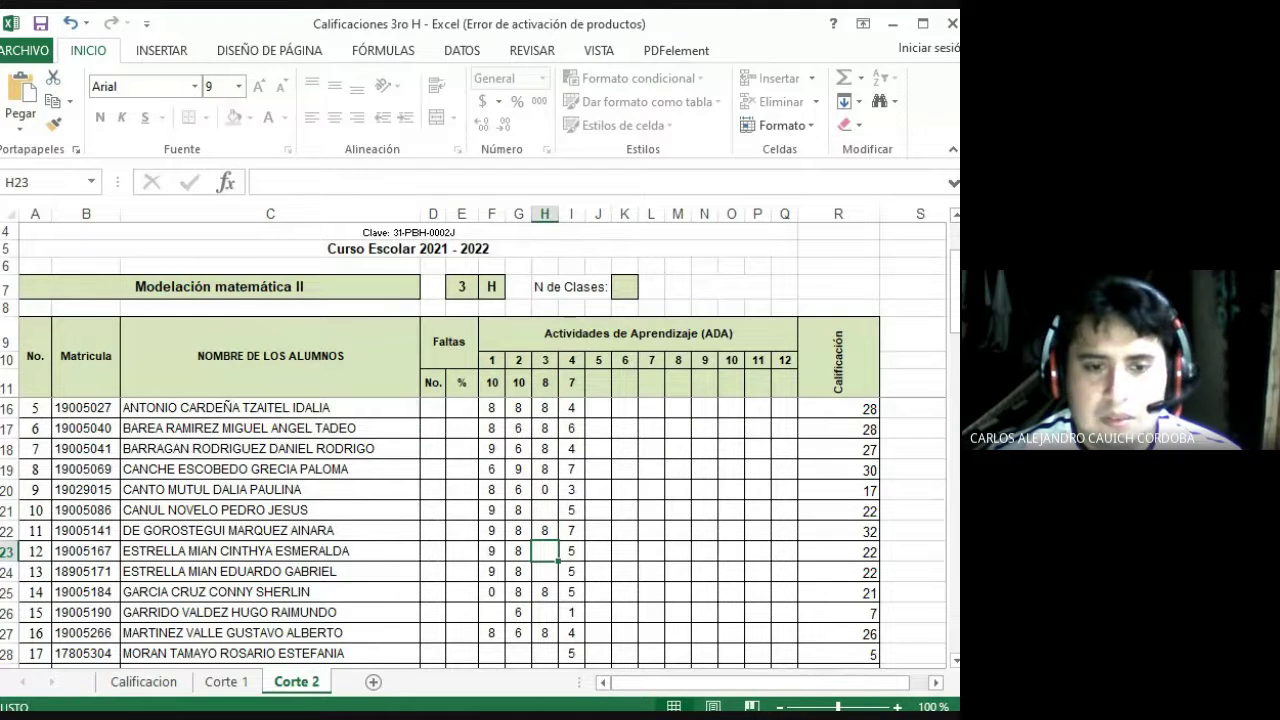
{"action": "type", "text": "8"}
{"action": "key", "text": "Return"}
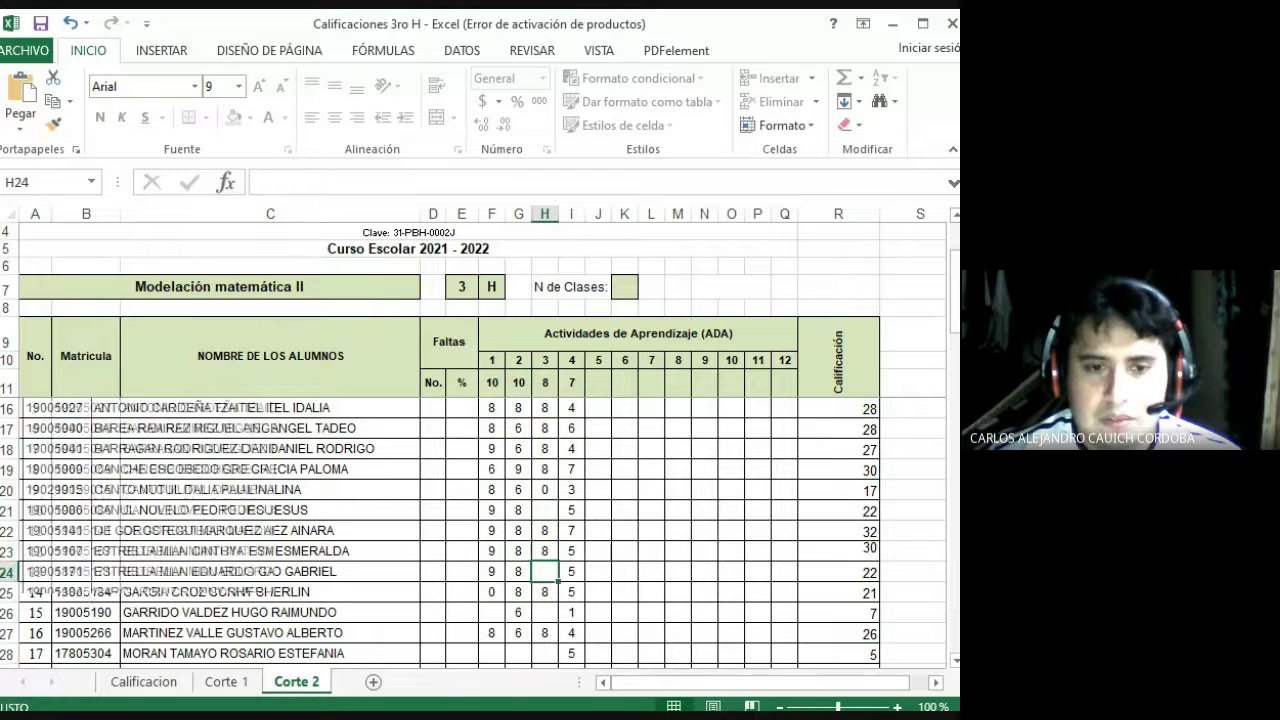
{"action": "key", "text": "Right"}
{"action": "key", "text": "Up"}
{"action": "type", "text": "2"}
{"action": "key", "text": "Return"}
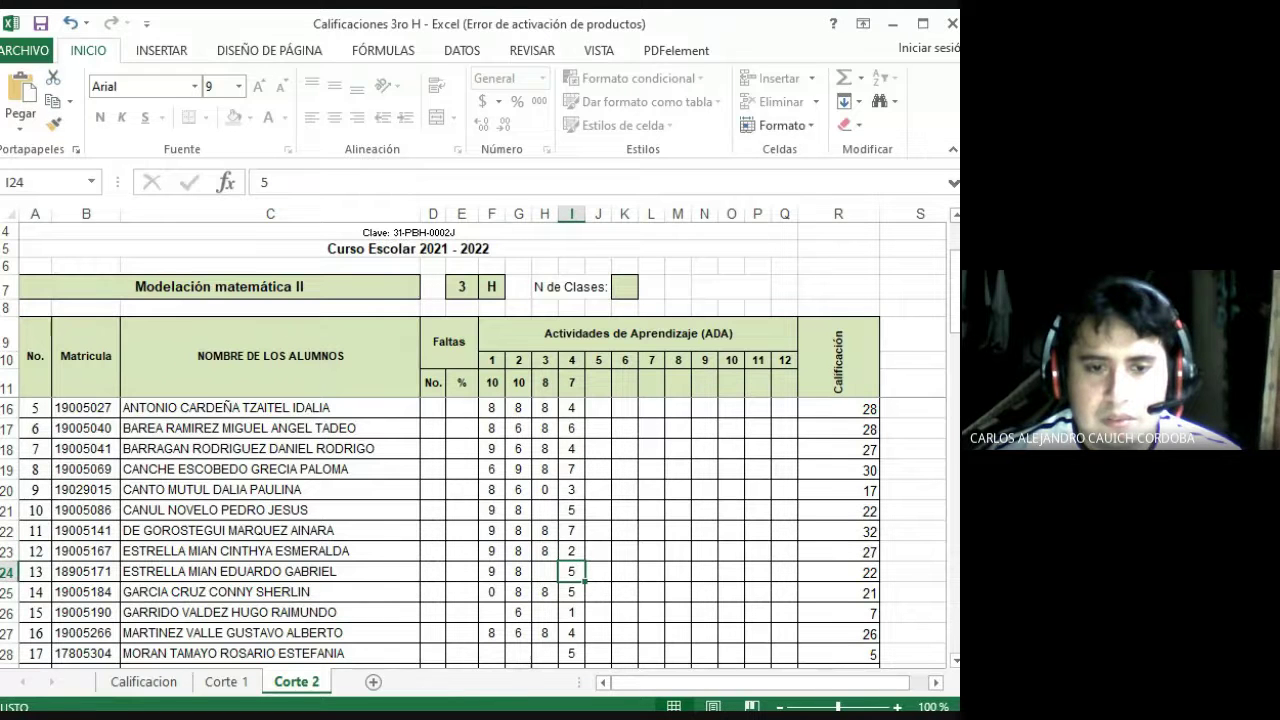
- Try grades of 8 for ADA 3 in cell H24 and 2 for ADA 4 in cell I24 for student No. 13
{"action": "key", "text": "Left"}
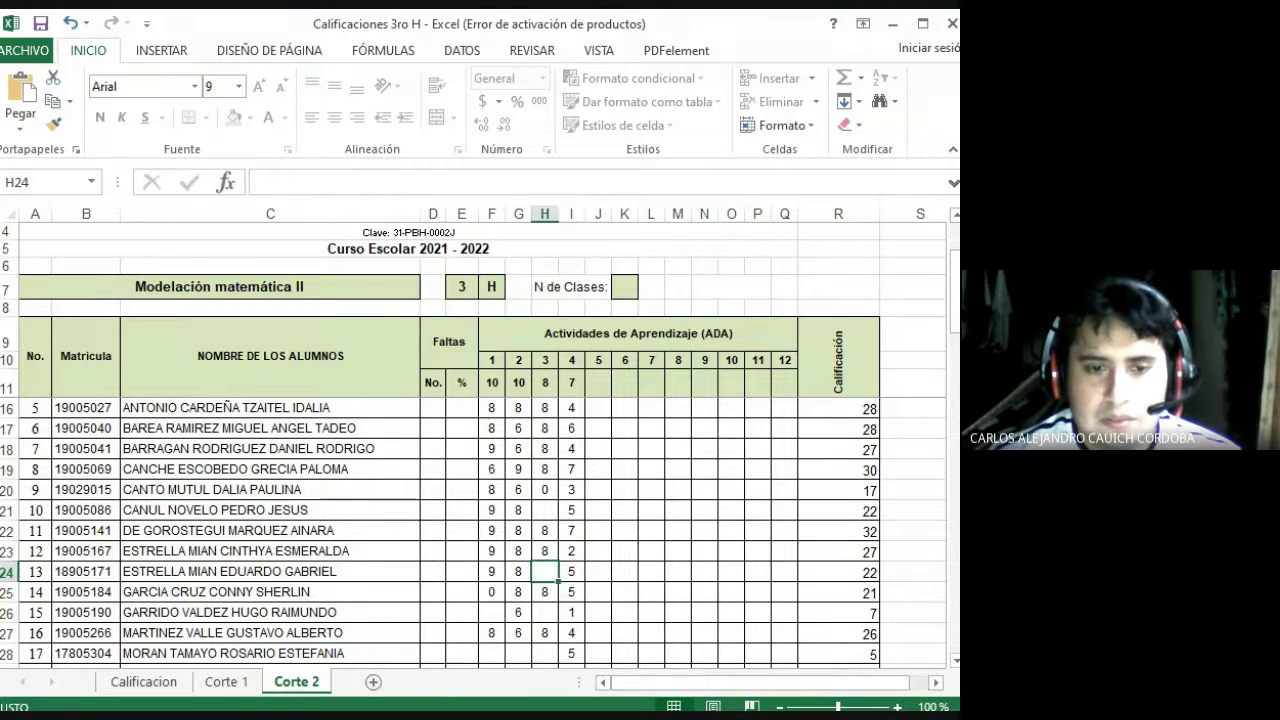
{"action": "type", "text": "8"}
{"action": "key", "text": "Right"}
{"action": "type", "text": "2"}
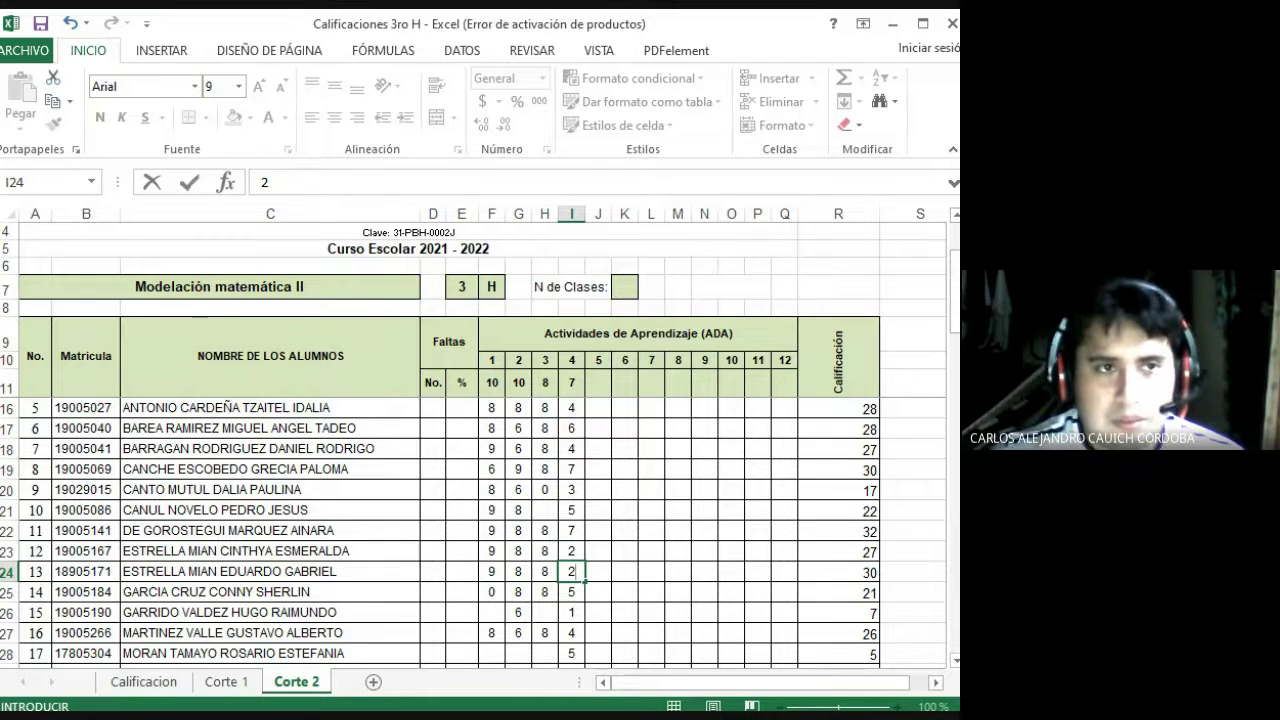
{"action": "left_click", "coordinate": [76, 28]}
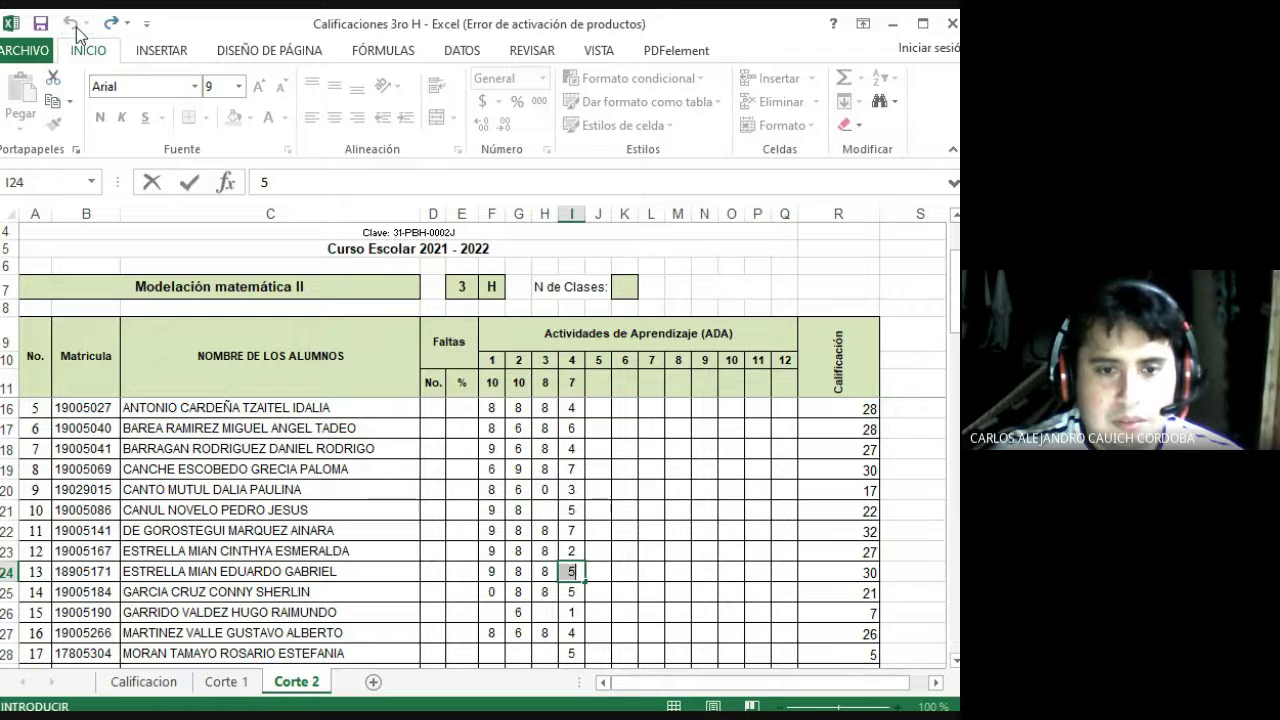
{"action": "left_click", "coordinate": [692, 488]}
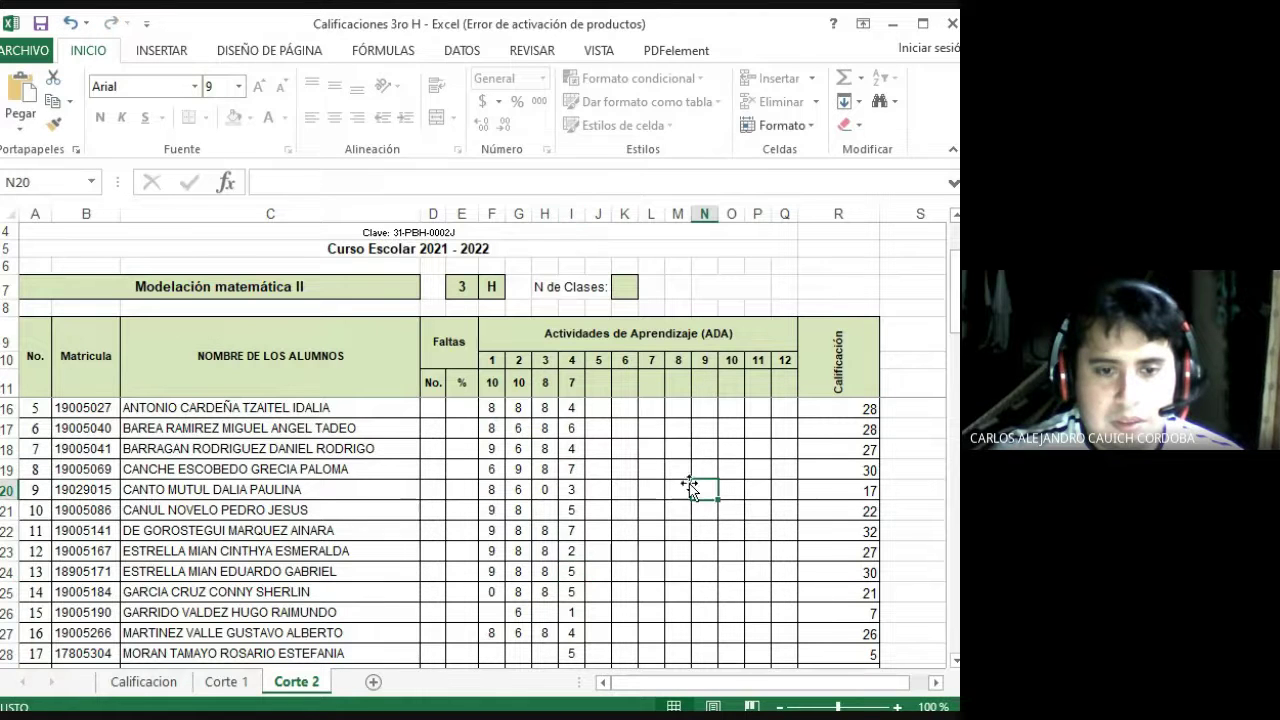
{"action": "left_click", "coordinate": [677, 288]}
- Undo the latest ADA 3 and ADA 4 grade entries for students No. 12 and No. 13
{"action": "left_click", "coordinate": [69, 28]}
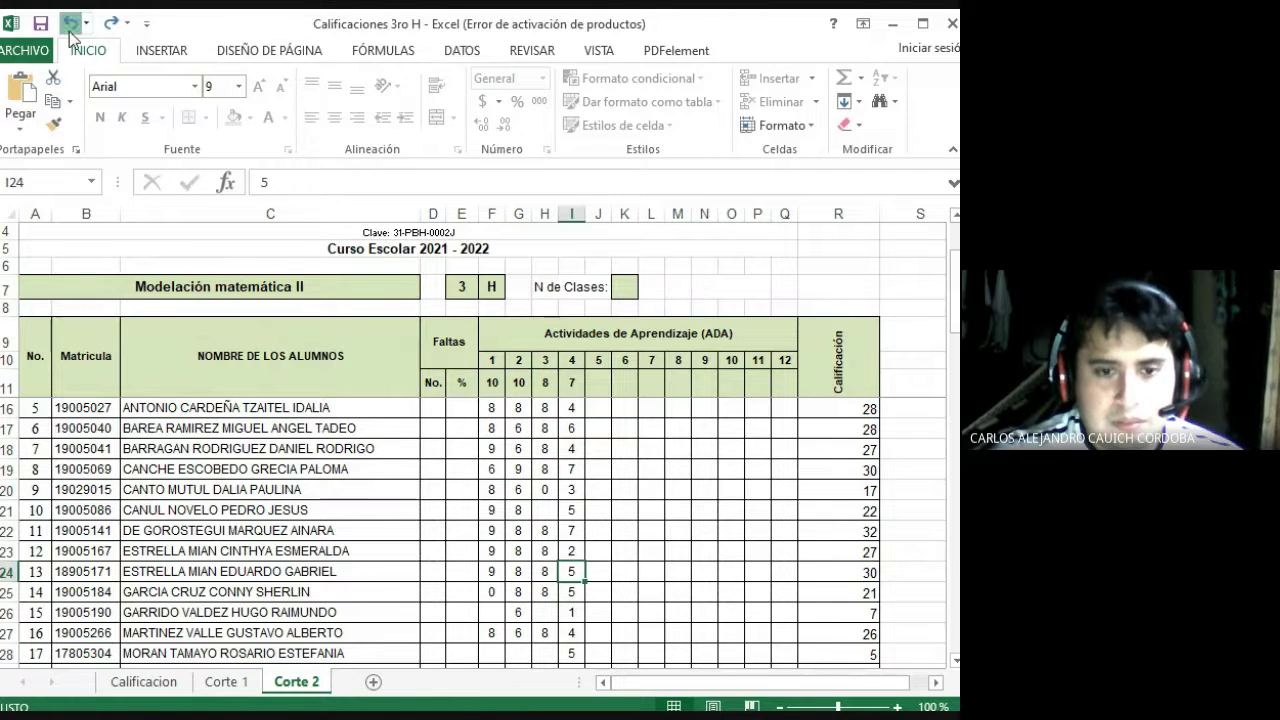
{"action": "left_click", "coordinate": [69, 28]}
{"action": "left_click", "coordinate": [69, 28]}
{"action": "left_click", "coordinate": [69, 28]}
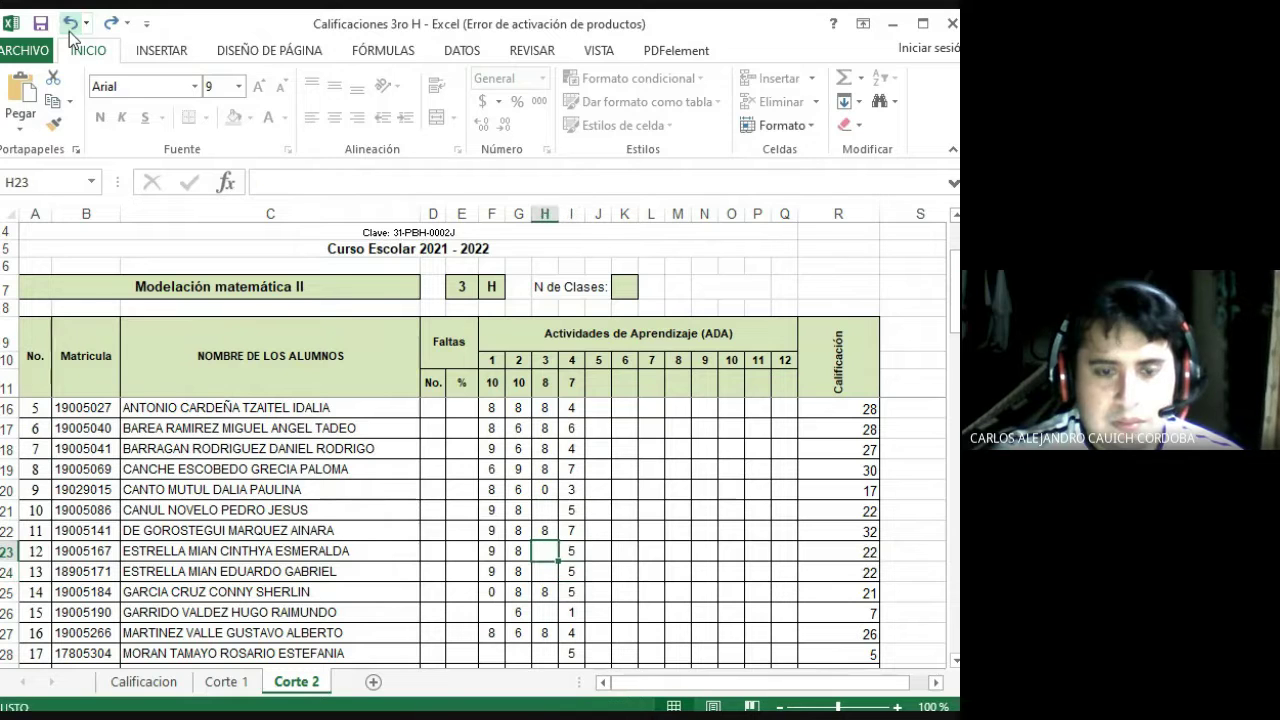
- Set student No. 12's grades to 8 for ADA 3 in cell H23 and 7 for ADA 4 in cell I23
{"action": "key", "text": "Down"}
{"action": "key", "text": "Up"}
{"action": "type", "text": "8"}
{"action": "key", "text": "Tab"}
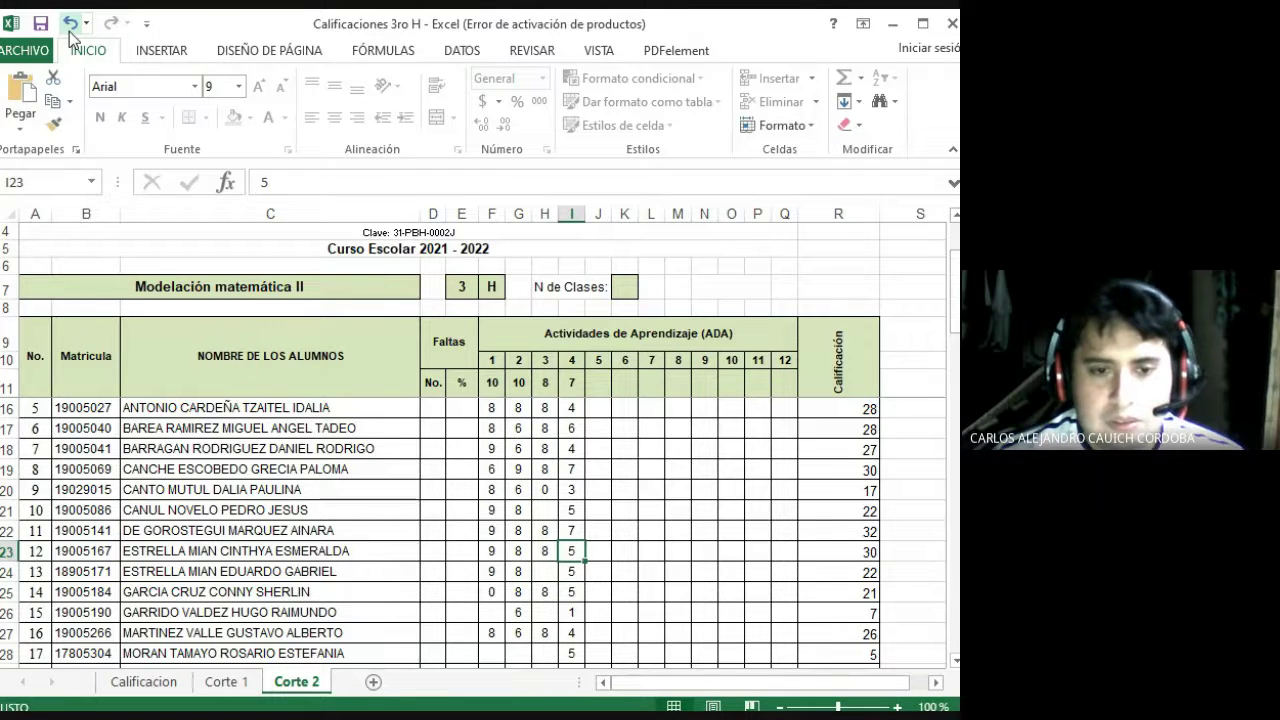
{"action": "type", "text": "7"}
{"action": "key", "text": "Return"}
- Set student No. 13's grades to 8 for ADA 3 in cell H24 and 7 for ADA 4 in cell I24
{"action": "type", "text": "8"}
{"action": "key", "text": "Tab"}
{"action": "type", "text": "7"}
{"action": "key", "text": "Down"}
{"action": "key", "text": "Up"}
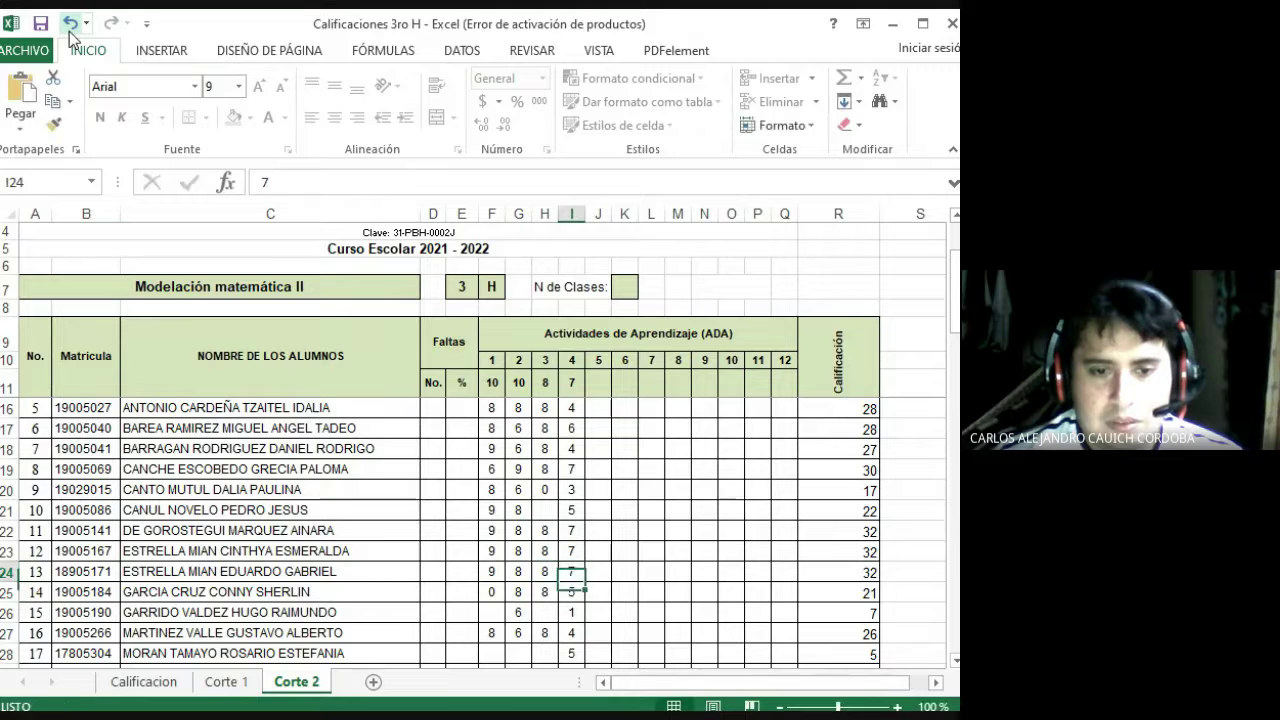
- Set student No. 10's grades to 8 for ADA 3 in cell H21 and 7 for ADA 4 in cell I21
{"action": "key", "text": "Up"}
{"action": "key", "text": "Up"}
{"action": "key", "text": "Up"}
{"action": "key", "text": "Left"}
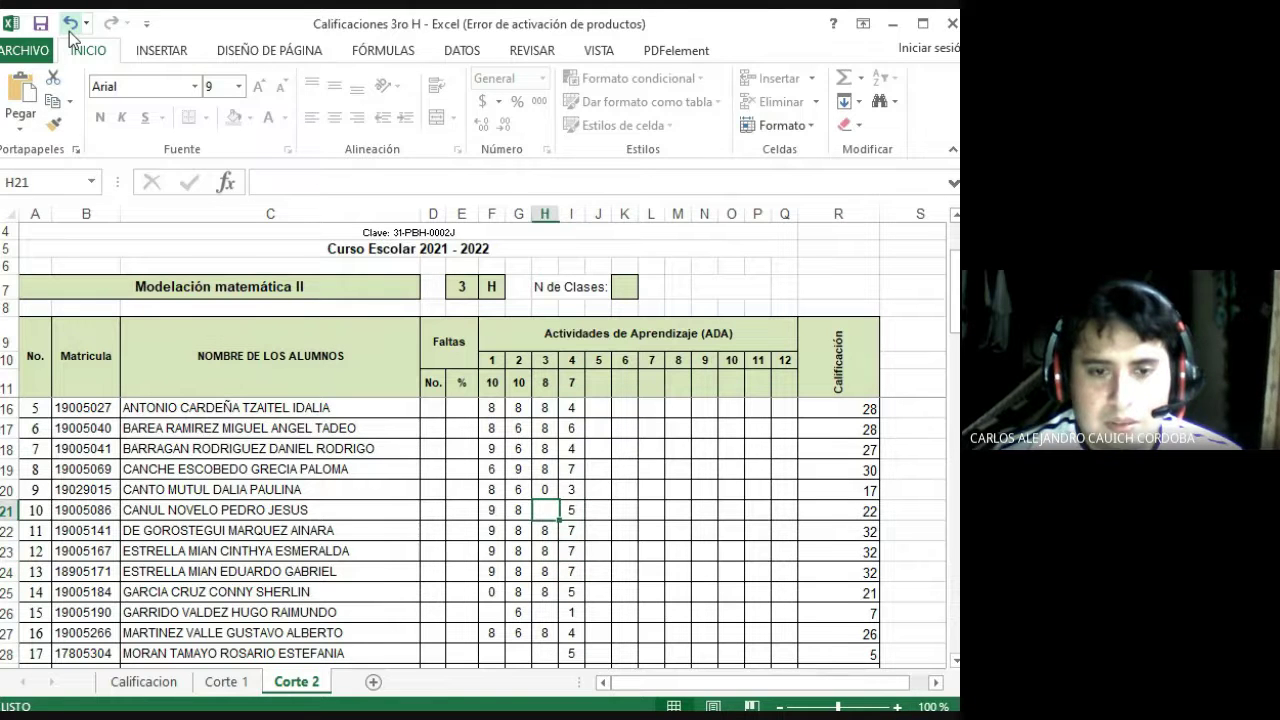
{"action": "type", "text": "8"}
{"action": "key", "text": "Tab"}
{"action": "type", "text": "7"}
{"action": "key", "text": "Left"}
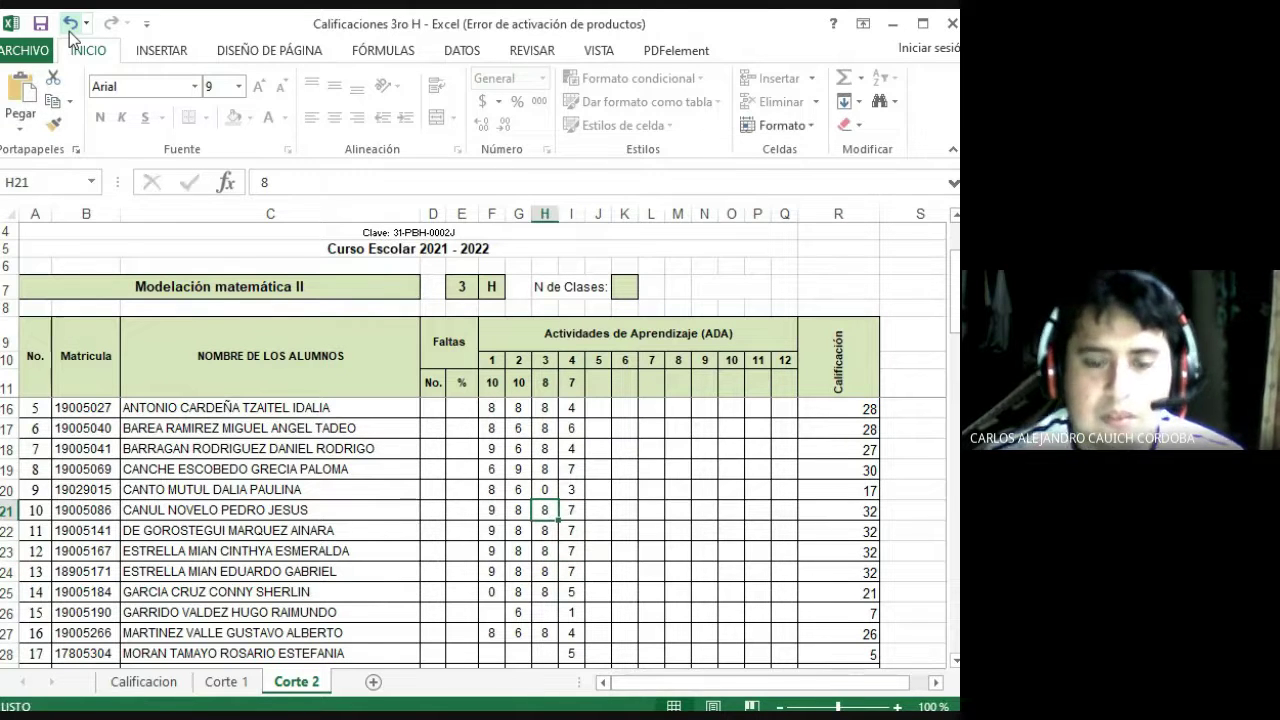
- Review the recorded ADA grades of the students at the beginning of the list, No. 1 to 9
{"action": "key", "text": "Up"}
{"action": "key", "text": "Up"}
{"action": "key", "text": "Up"}
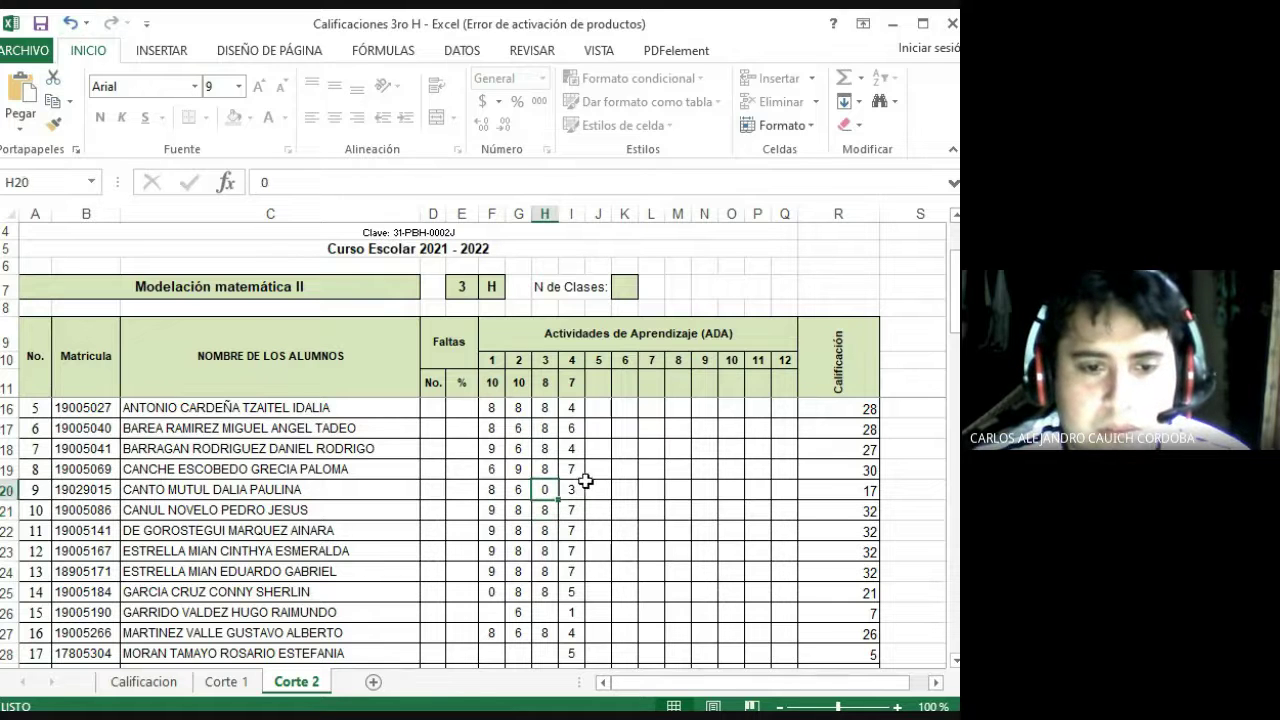
{"action": "key", "text": "Up"}
{"action": "key", "text": "Up"}
{"action": "key", "text": "Up"}
{"action": "key", "text": "Up"}
{"action": "key", "text": "Up"}
{"action": "key", "text": "Up"}
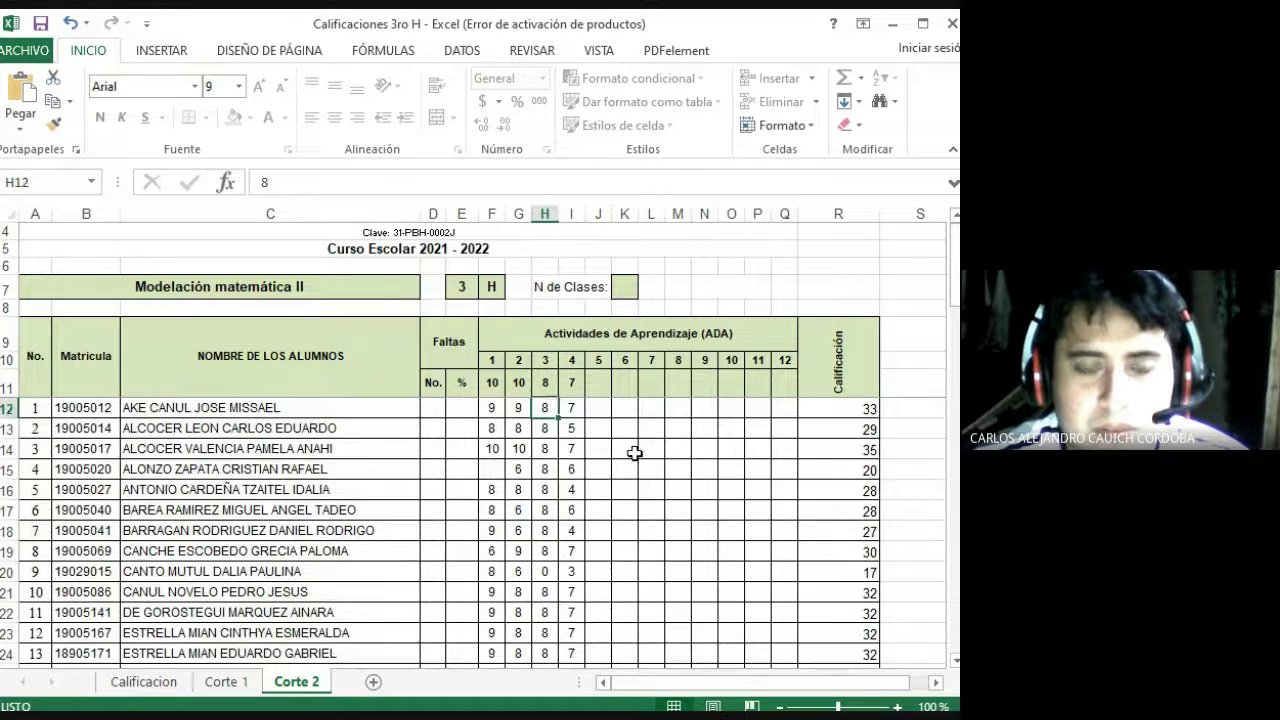
{"action": "left_click", "coordinate": [629, 469]}
{"action": "key", "text": "Down"}
{"action": "key", "text": "Down"}
{"action": "key", "text": "Down"}
{"action": "key", "text": "Down"}
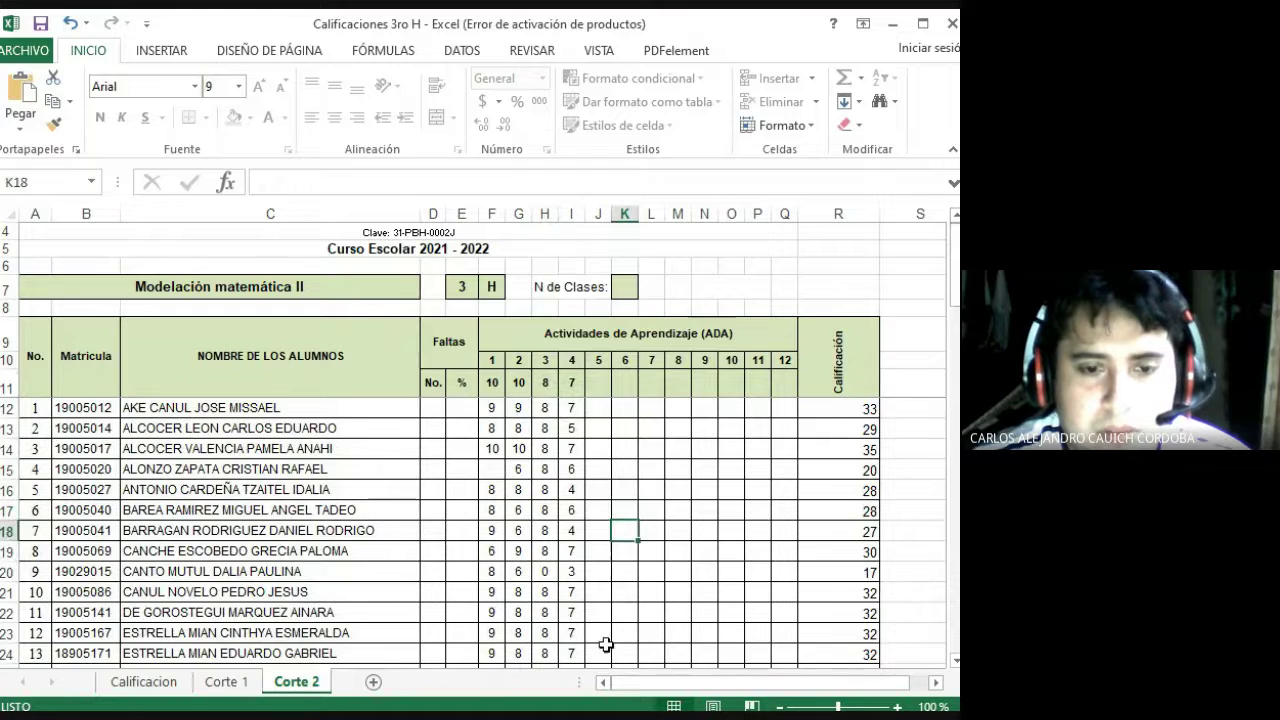
- Check the ADA 3 column for missing grades among students No. 16 to 22
{"action": "scroll", "coordinate": [630, 686], "scroll_direction": "down", "scroll_amount": 2}
{"action": "left_click", "coordinate": [548, 592]}
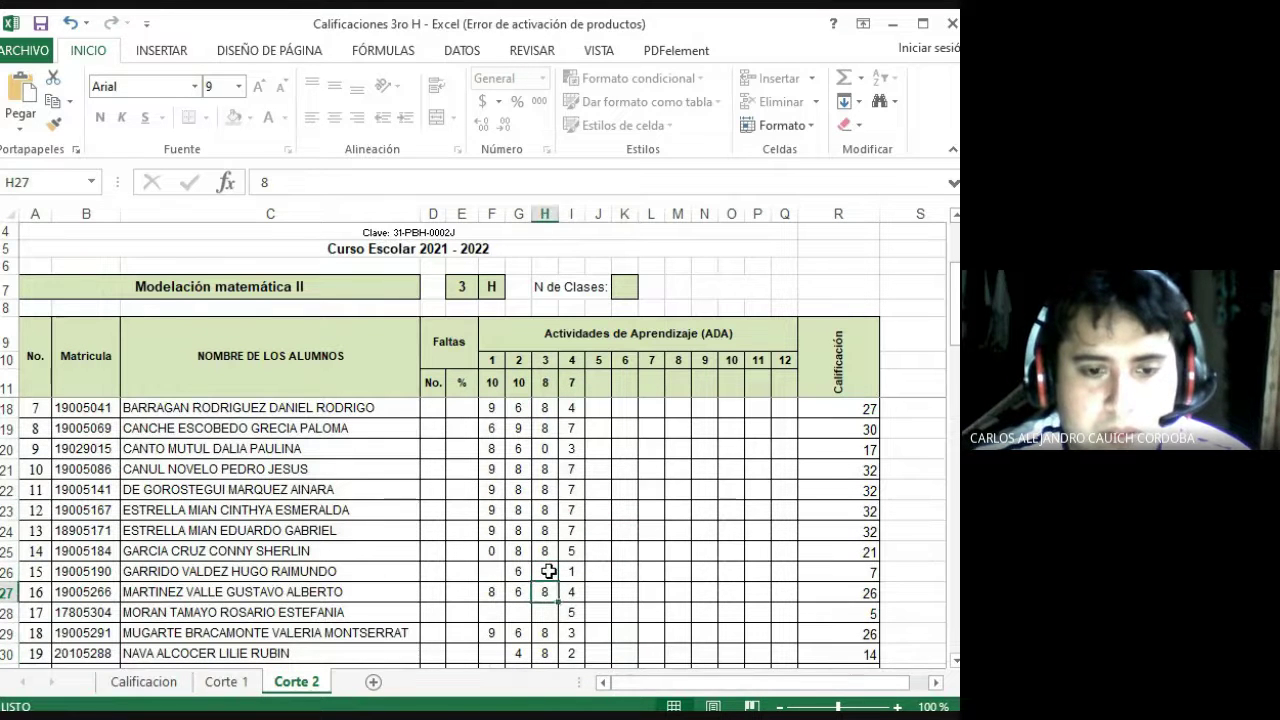
{"action": "key", "text": "Down"}
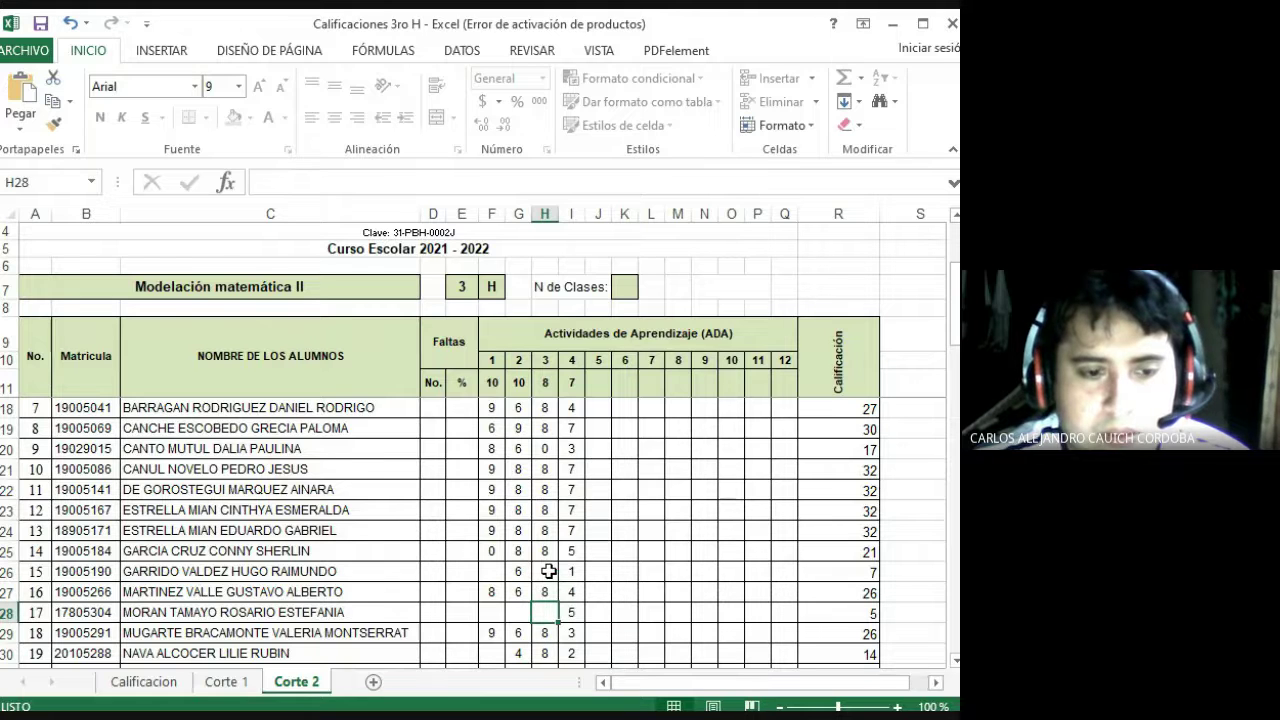
{"action": "key", "text": "Down"}
{"action": "key", "text": "Down"}
{"action": "key", "text": "Down"}
{"action": "key", "text": "Down"}
{"action": "key", "text": "Down"}
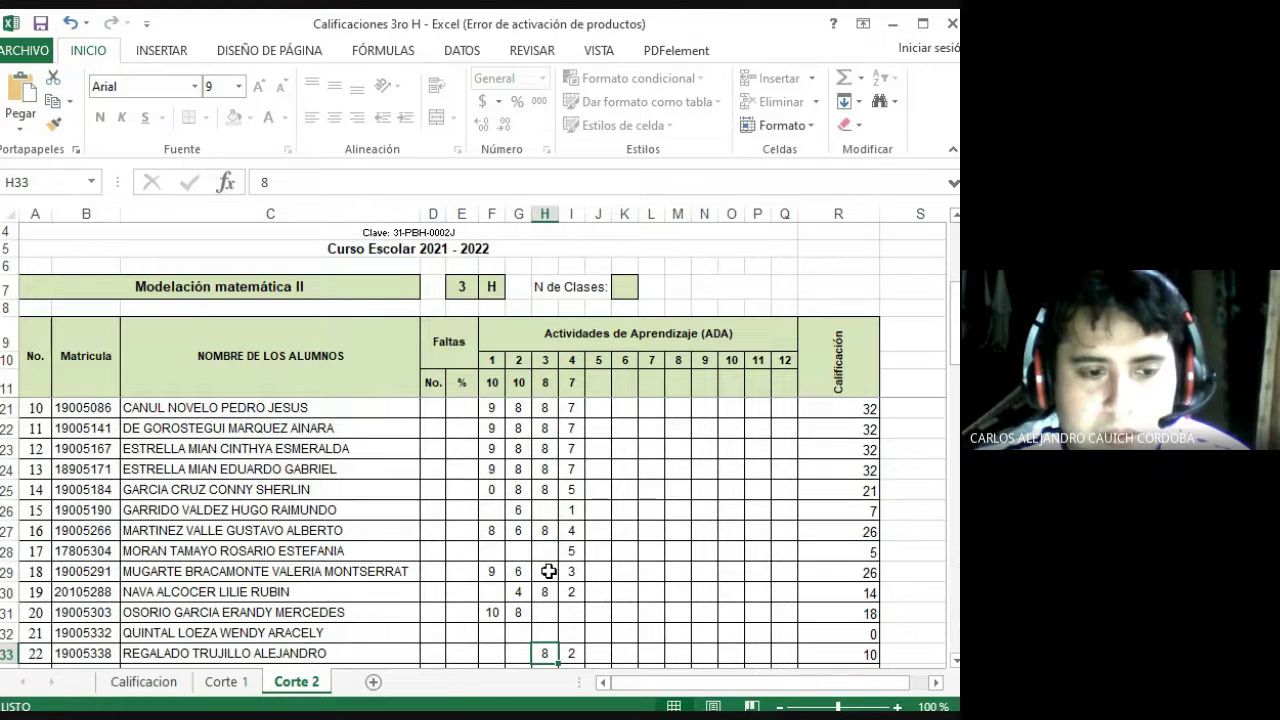
{"action": "key", "text": "Up"}
{"action": "key", "text": "Up"}
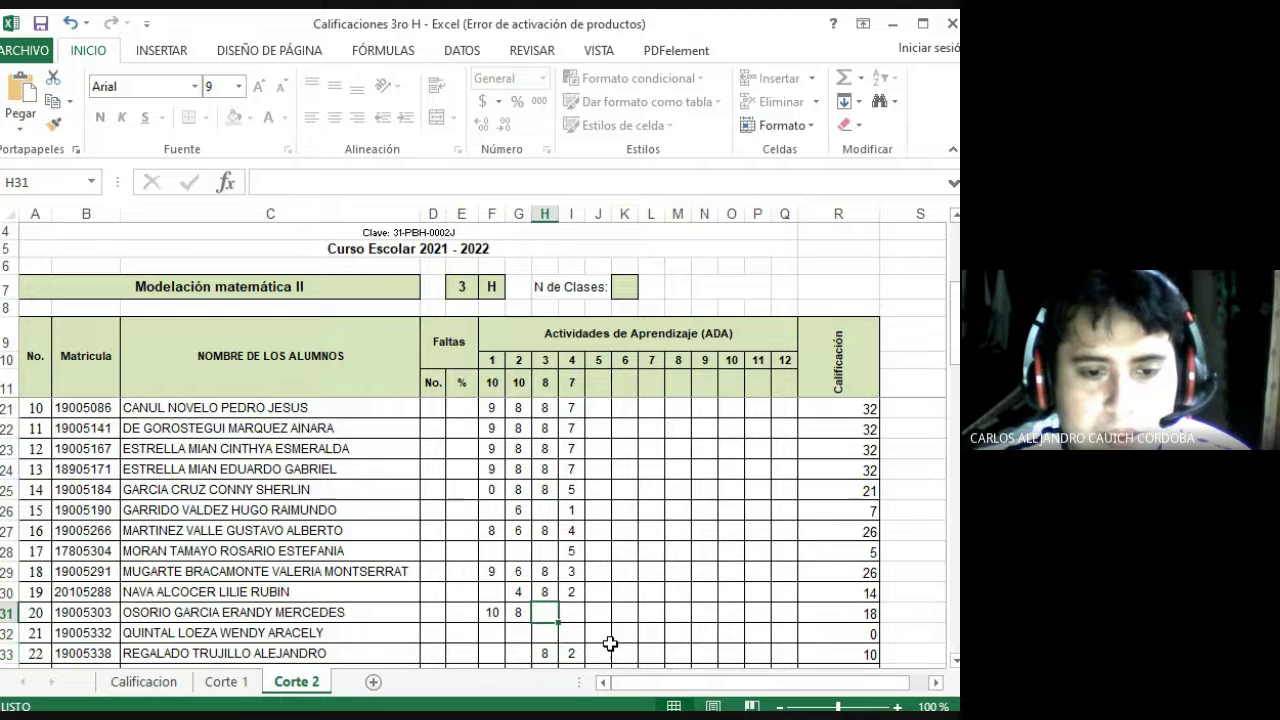
- Review the ADA 3 grades in column H from student No. 23 back up to No. 2
{"action": "key", "text": "Down"}
{"action": "key", "text": "Down"}
{"action": "key", "text": "Down"}
{"action": "key", "text": "Down"}
{"action": "key", "text": "Down"}
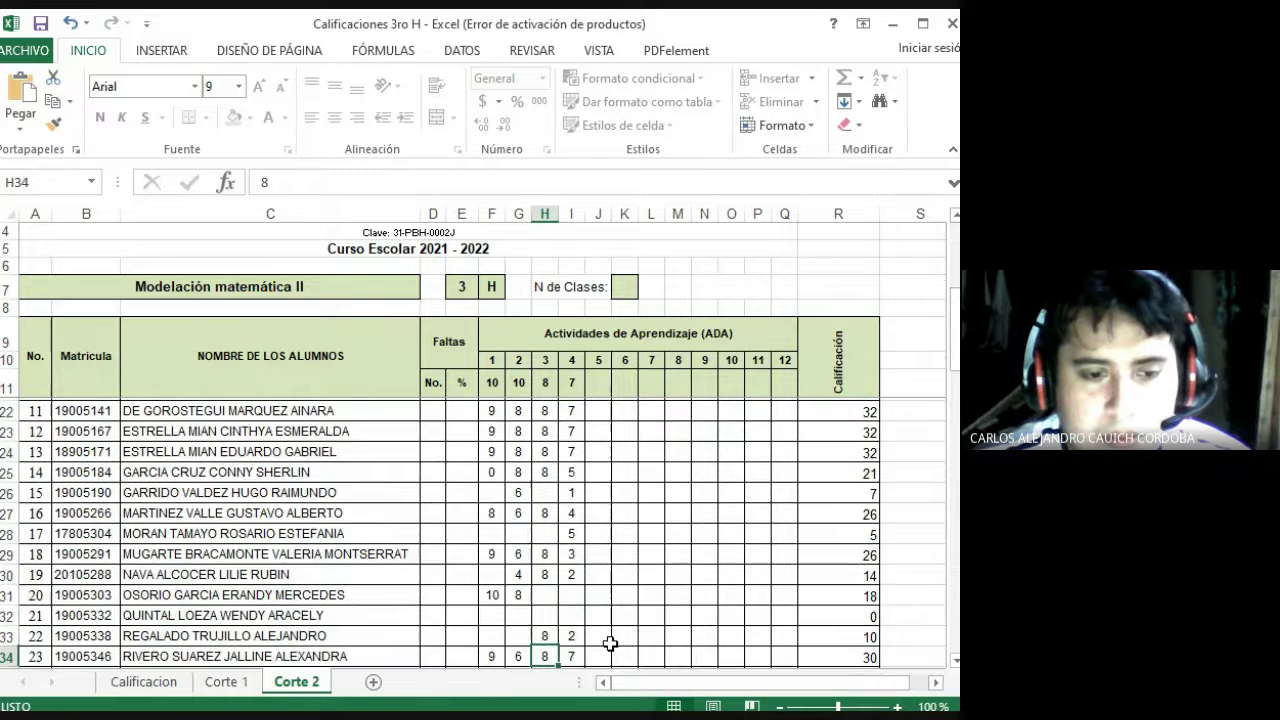
{"action": "key", "text": "Up"}
{"action": "key", "text": "Up"}
{"action": "key", "text": "Up"}
{"action": "key", "text": "Up"}
{"action": "key", "text": "Up"}
{"action": "key", "text": "Up"}
{"action": "key", "text": "Up"}
{"action": "key", "text": "Up"}
{"action": "key", "text": "Up"}
{"action": "key", "text": "Up"}
{"action": "key", "text": "Up"}
{"action": "key", "text": "Up"}
{"action": "key", "text": "Up"}
{"action": "key", "text": "Up"}
{"action": "key", "text": "Up"}
{"action": "key", "text": "Up"}
{"action": "key", "text": "Up"}
{"action": "key", "text": "Up"}
{"action": "key", "text": "Up"}
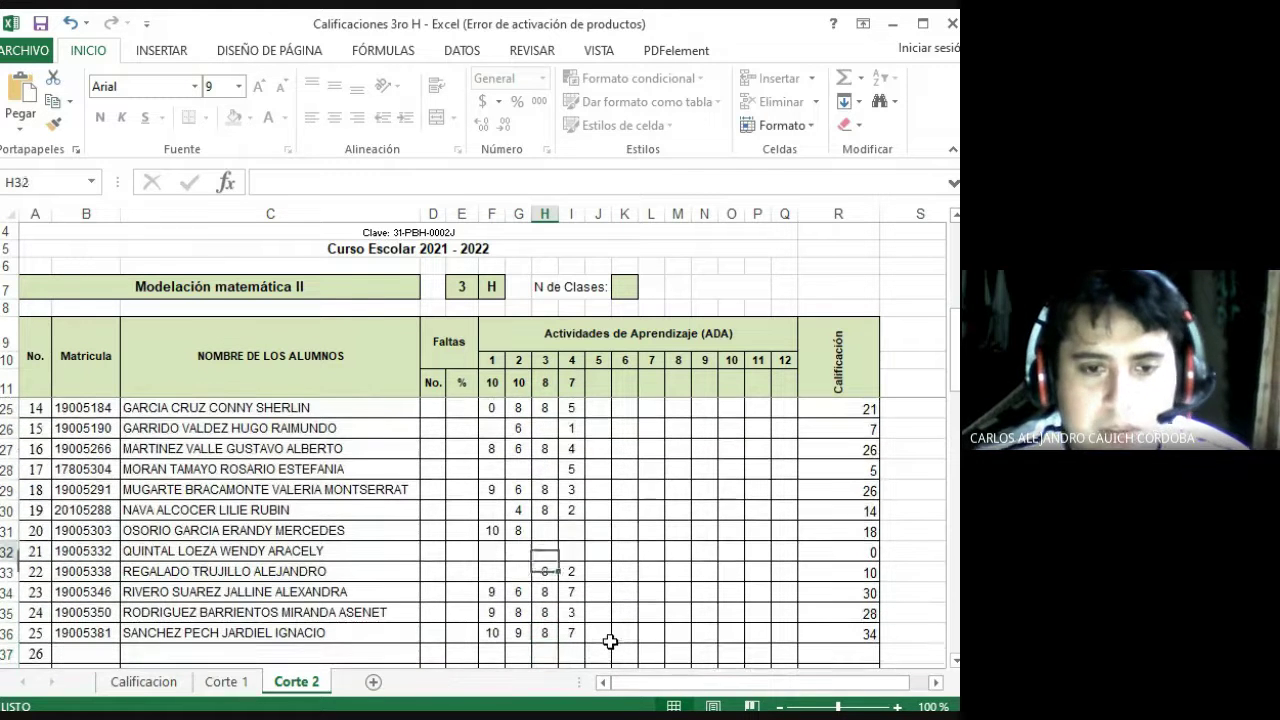
{"action": "key", "text": "Up"}
{"action": "key", "text": "Up"}
{"action": "key", "text": "Up"}
{"action": "key", "text": "Up"}
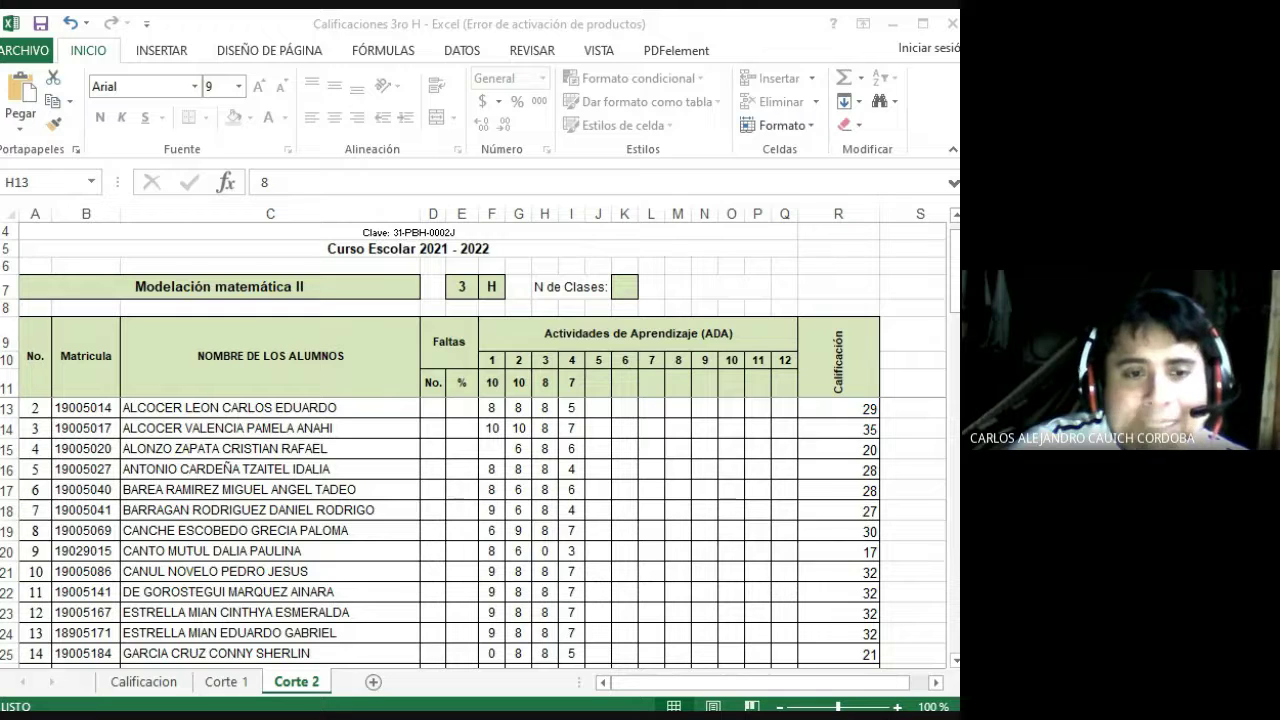
- Review the ADA grades of the whole list, down to student No. 25 and back to No. 1
{"action": "key", "text": "alt+Tab"}
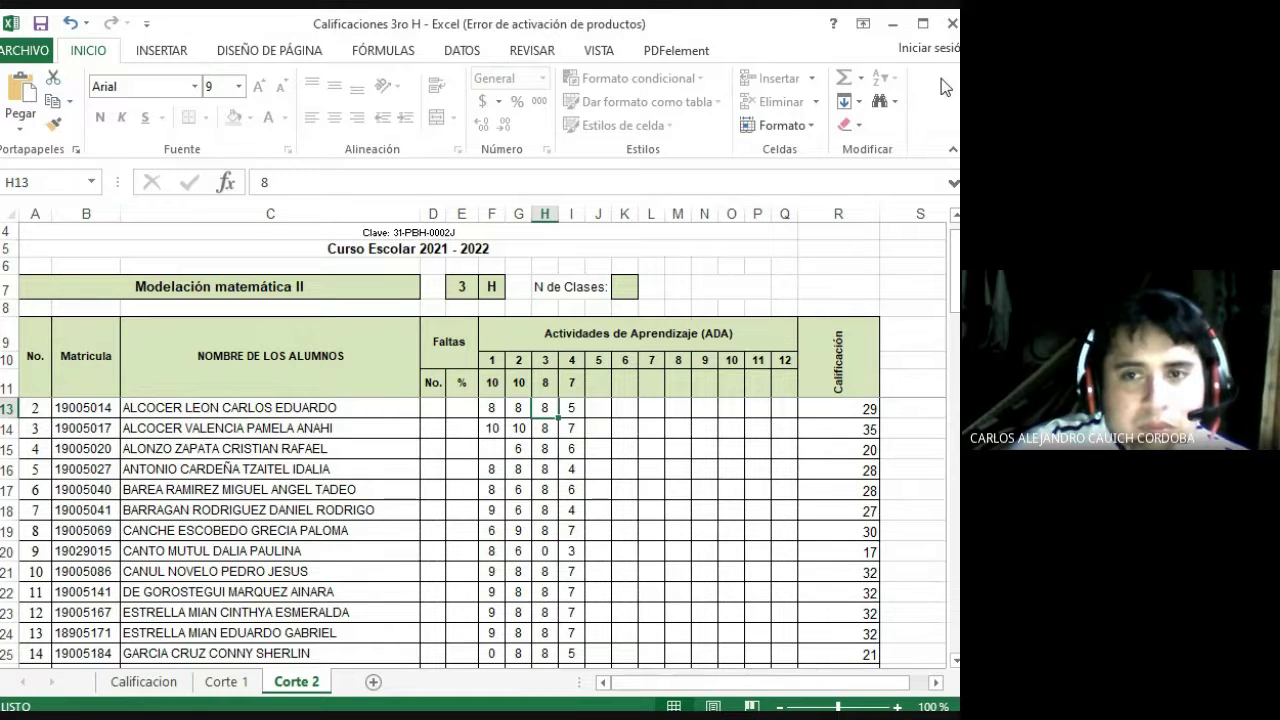
{"action": "key", "text": "alt+Tab"}
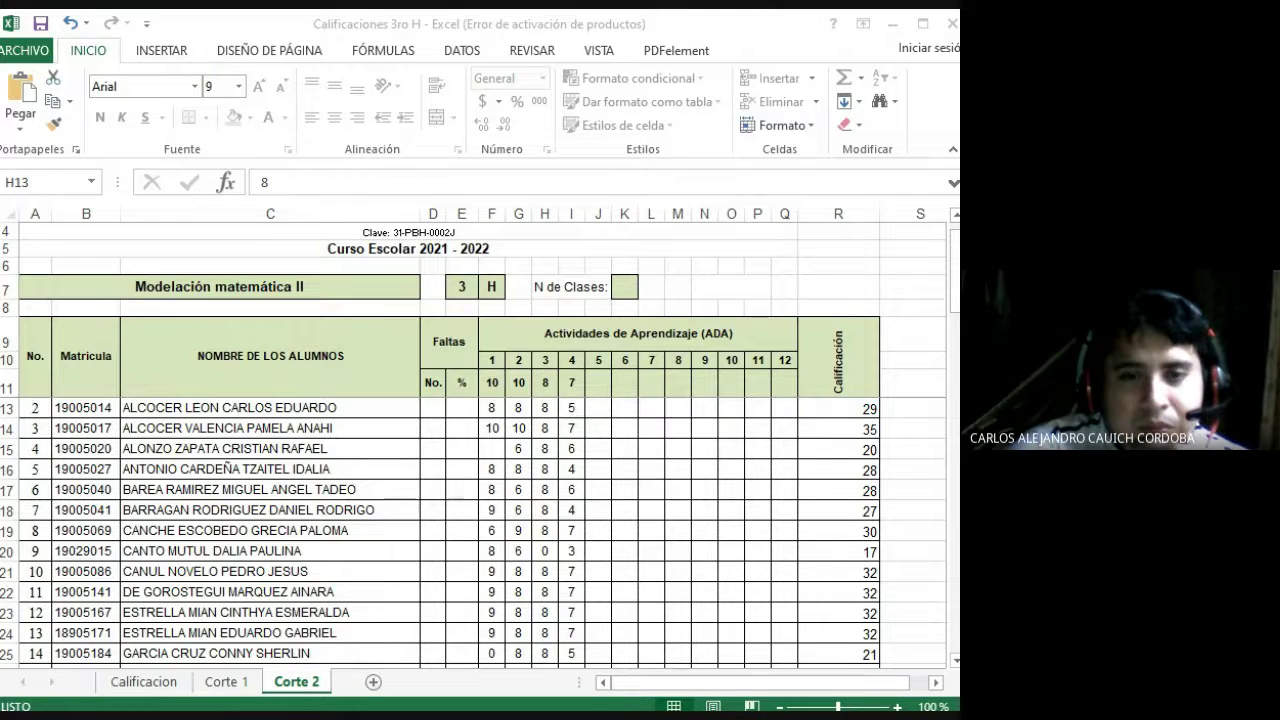
{"action": "key", "text": "alt+Tab"}
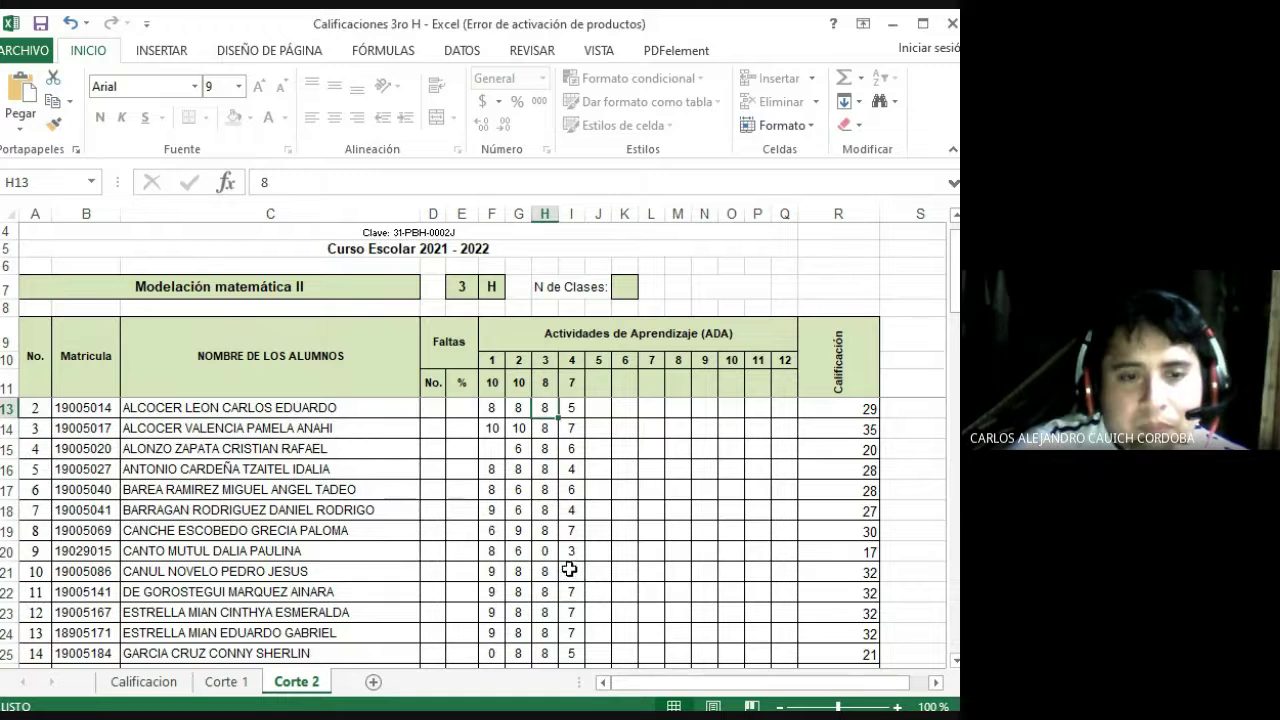
{"action": "scroll", "coordinate": [573, 564], "scroll_direction": "down", "scroll_amount": 2}
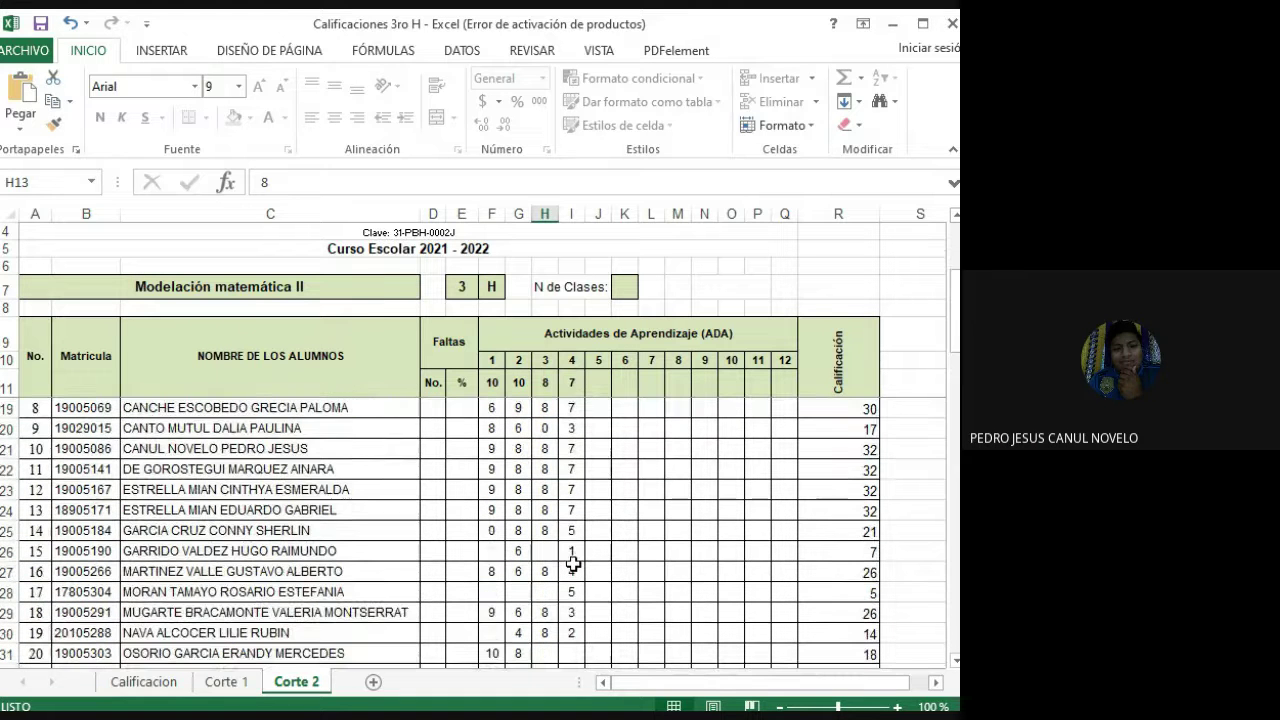
{"action": "scroll", "coordinate": [573, 564], "scroll_direction": "down", "scroll_amount": 2}
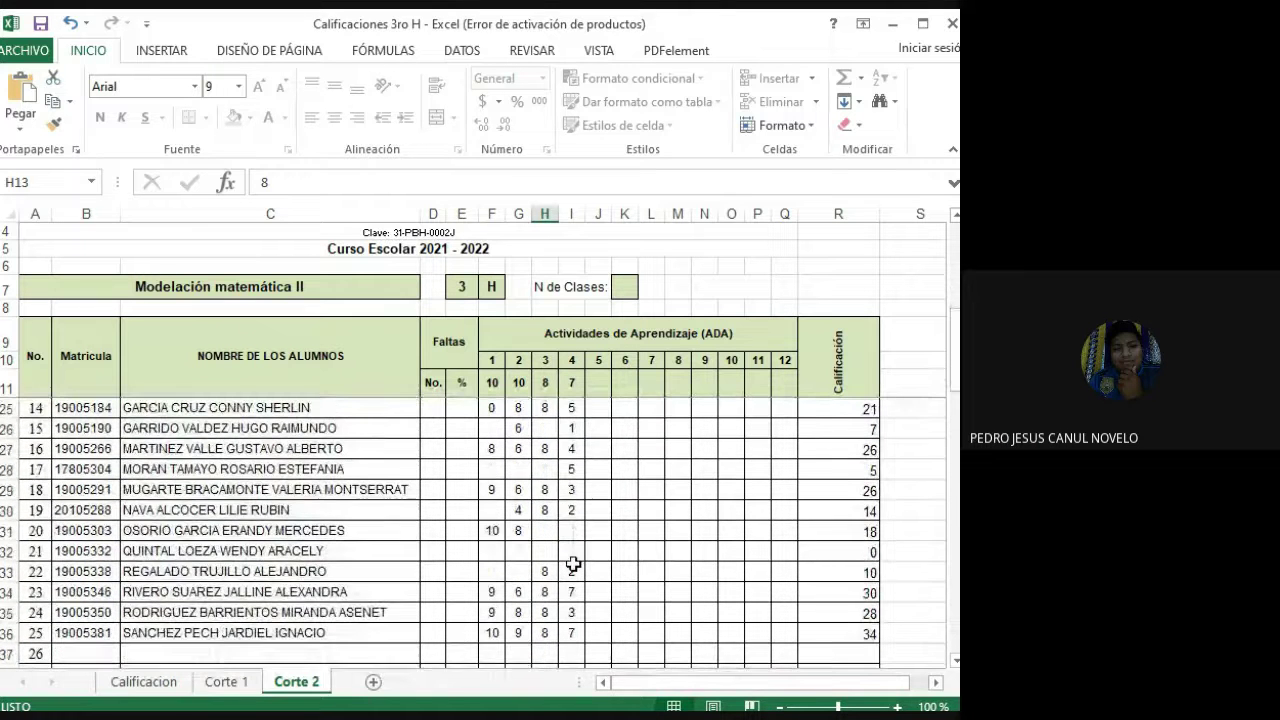
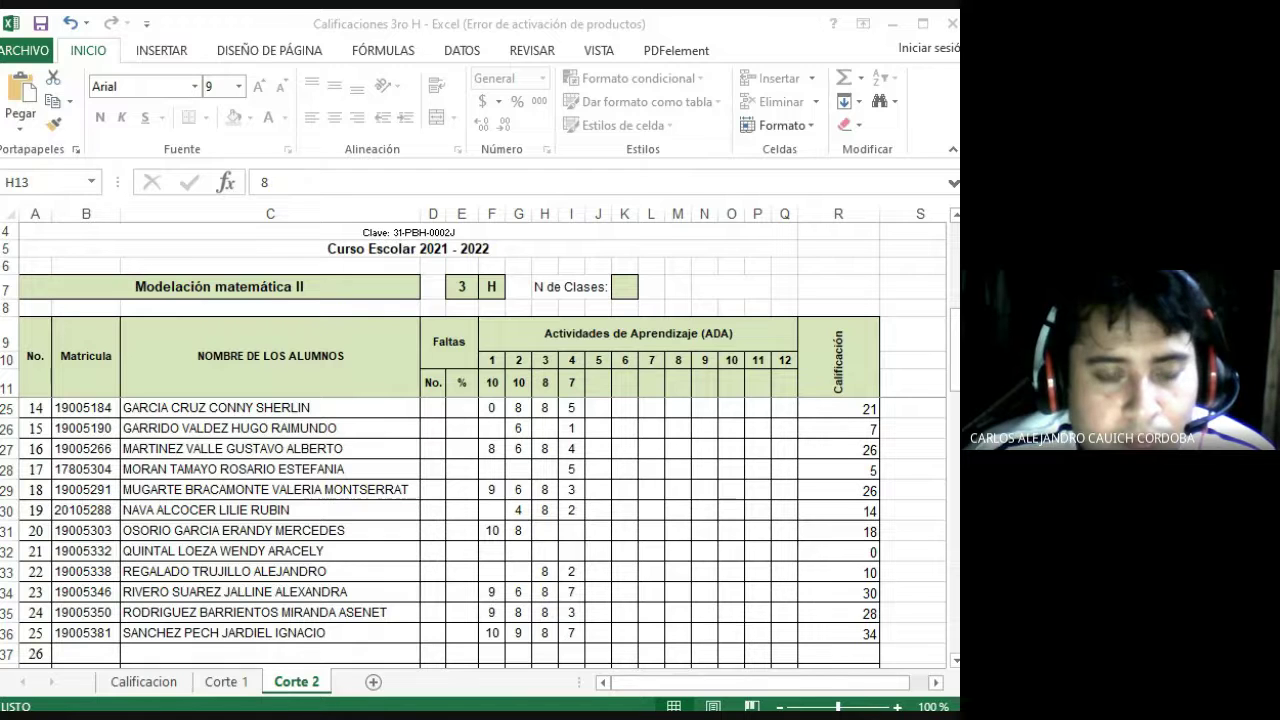
{"action": "key", "text": "alt+Tab"}
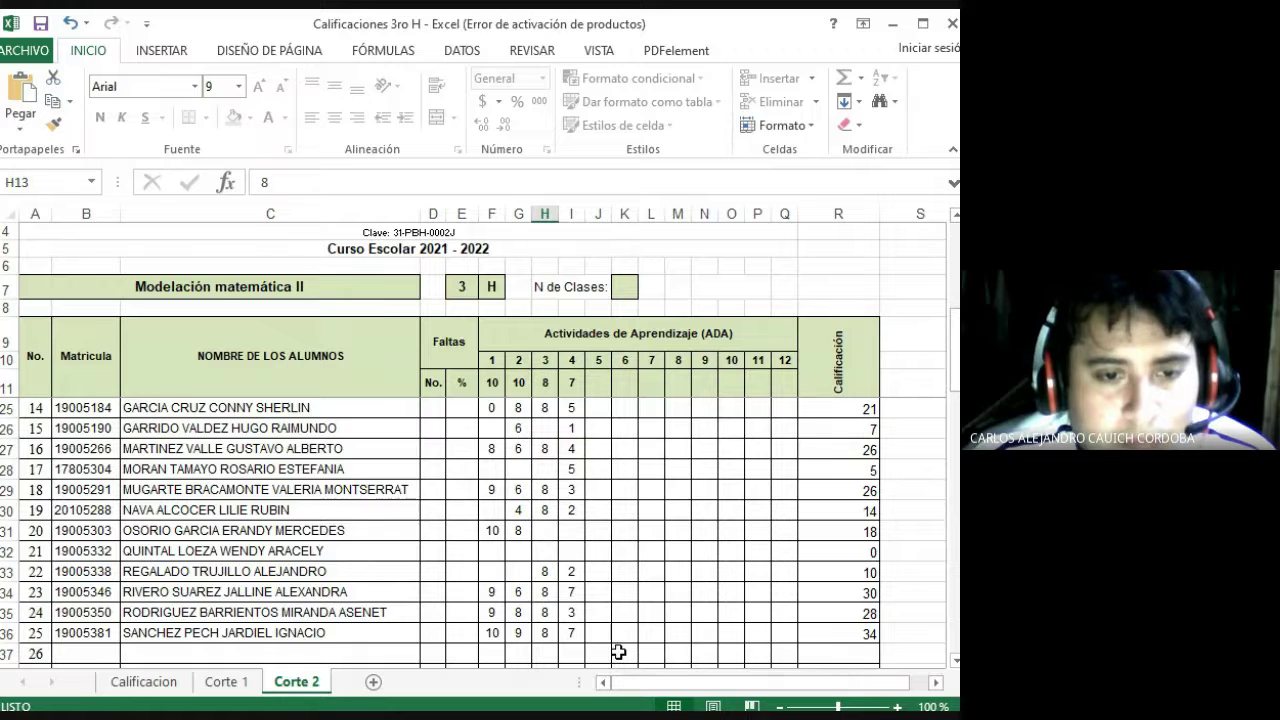
{"action": "scroll", "coordinate": [616, 652], "scroll_direction": "up", "scroll_amount": 4}
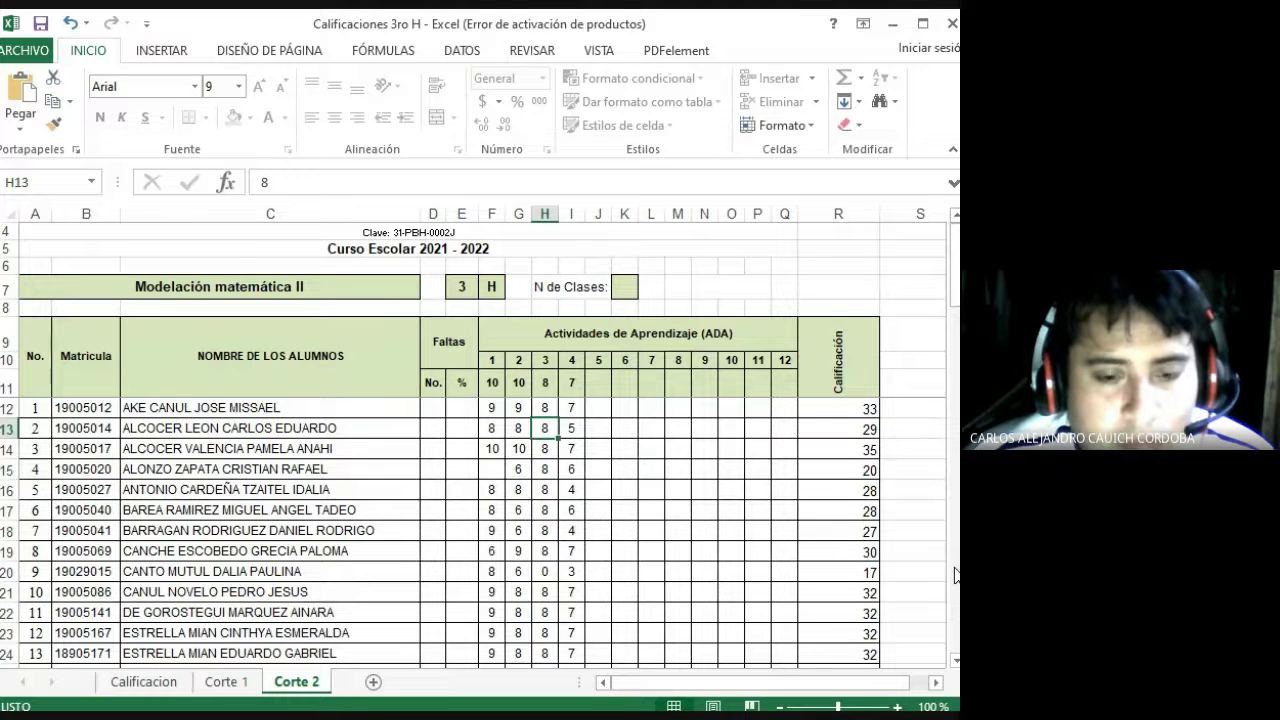
{"action": "key", "text": "alt+Tab"}
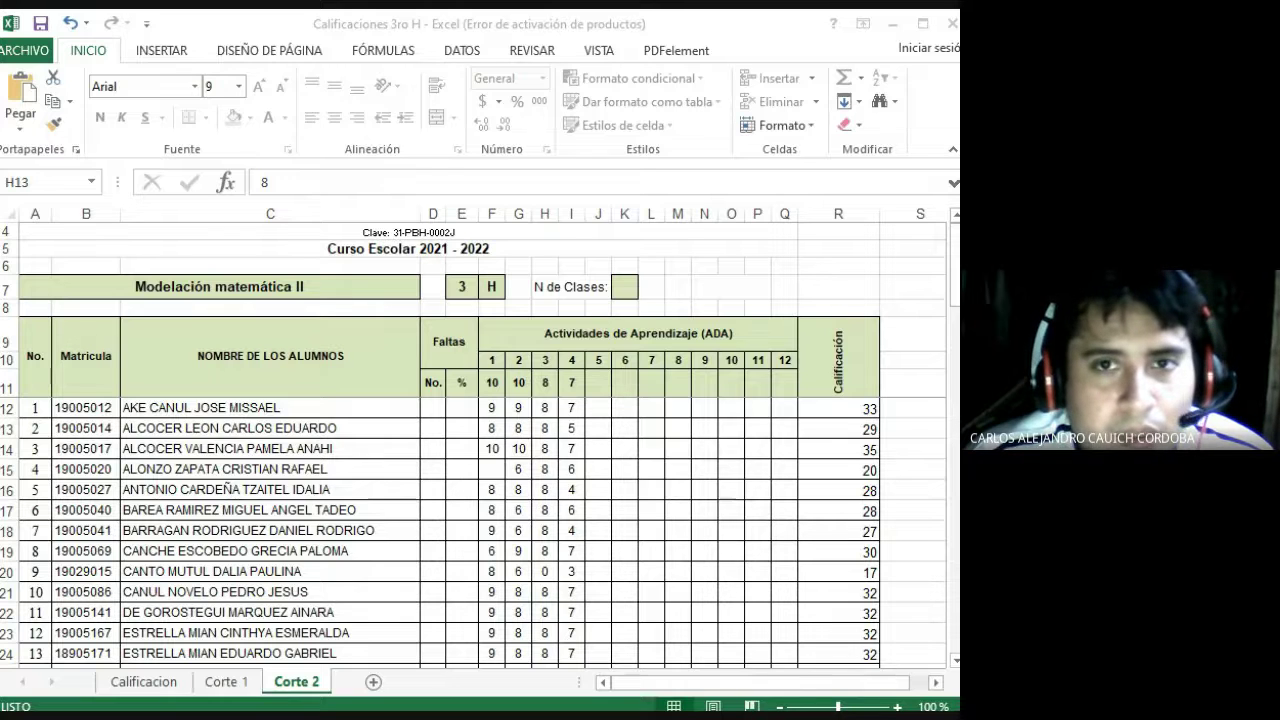
{"action": "key", "text": "alt+Tab"}
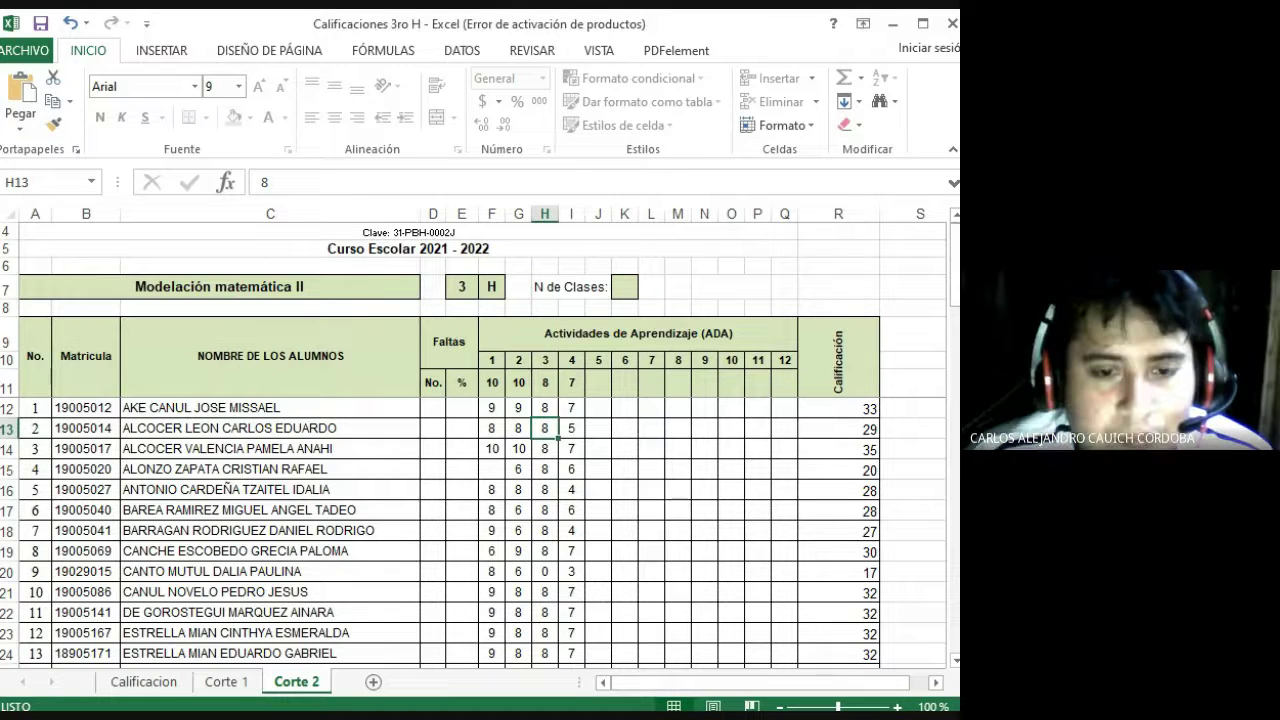
- Check the ADA 1 column for missing grades among students No. 2 to 17
{"action": "key", "text": "Left"}
{"action": "key", "text": "Left"}
{"action": "key", "text": "Left"}
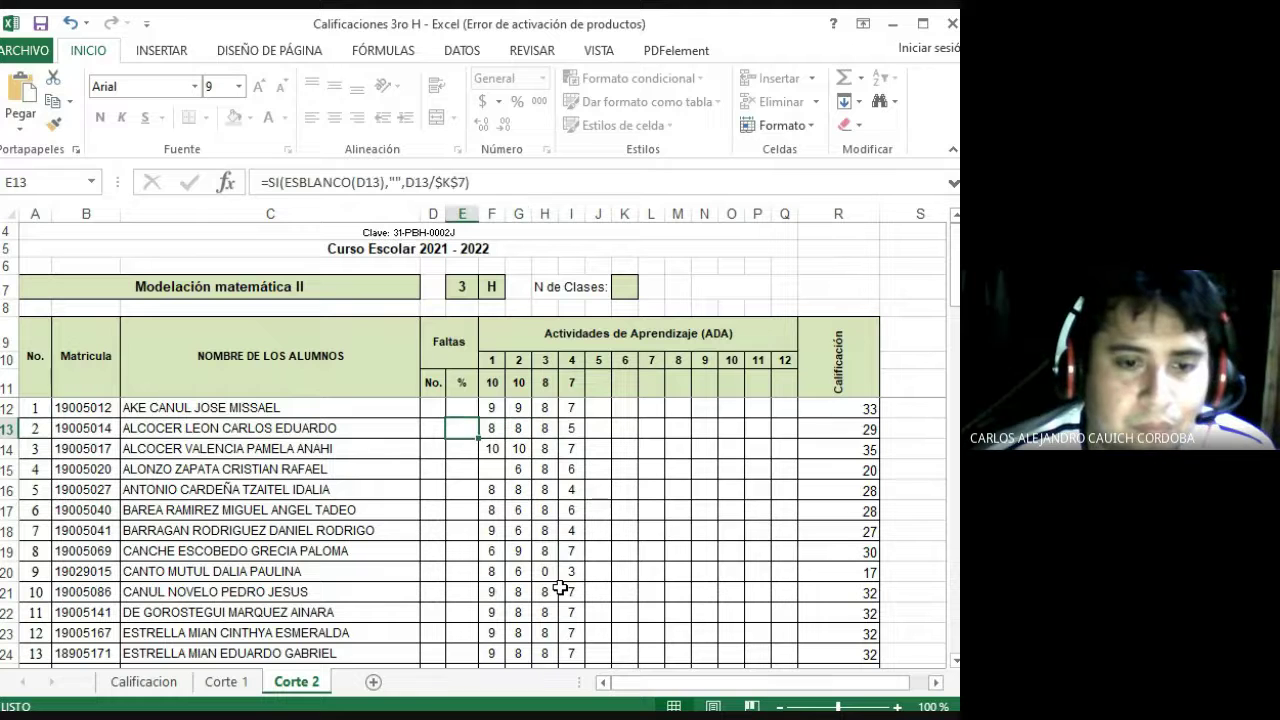
{"action": "key", "text": "Down"}
{"action": "key", "text": "Down"}
{"action": "key", "text": "Down"}
{"action": "key", "text": "Down"}
{"action": "key", "text": "Down"}
{"action": "key", "text": "Down"}
{"action": "key", "text": "Down"}
{"action": "key", "text": "Down"}
{"action": "key", "text": "Down"}
{"action": "key", "text": "Down"}
{"action": "key", "text": "Down"}
{"action": "key", "text": "Down"}
{"action": "key", "text": "Down"}
{"action": "key", "text": "Down"}
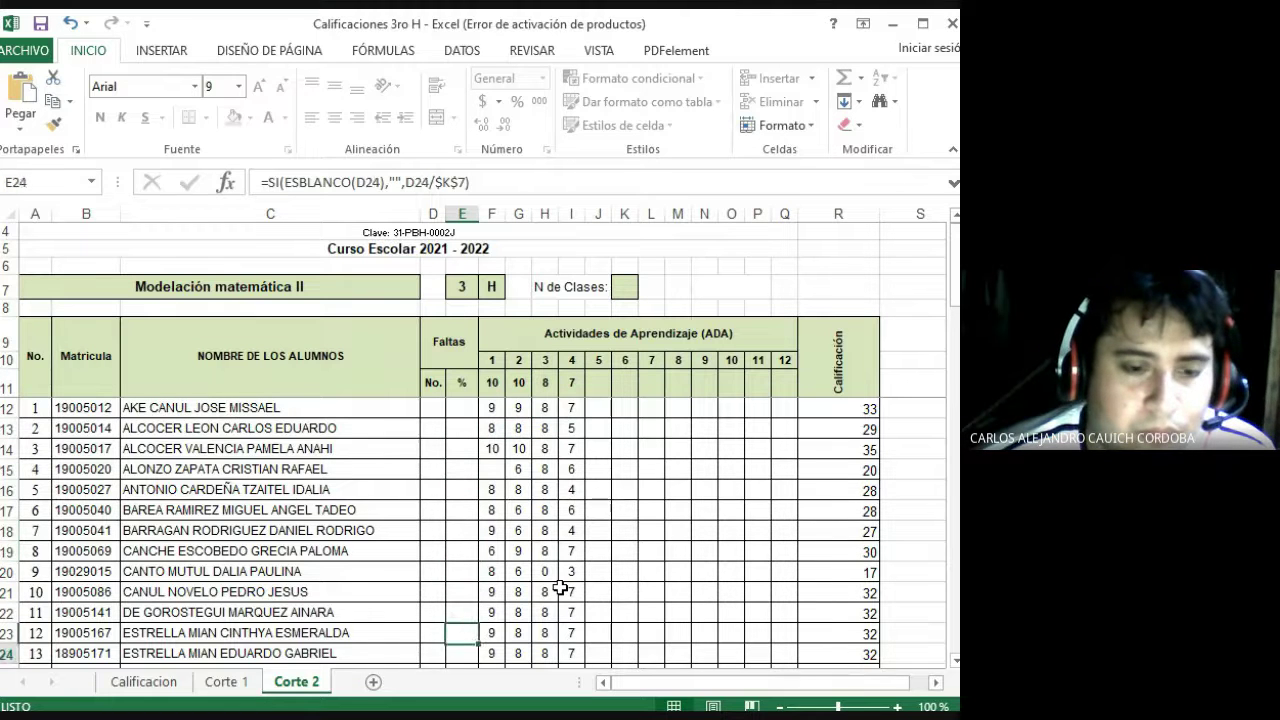
{"action": "key", "text": "Right"}
{"action": "key", "text": "Down"}
{"action": "key", "text": "Down"}
{"action": "key", "text": "Down"}
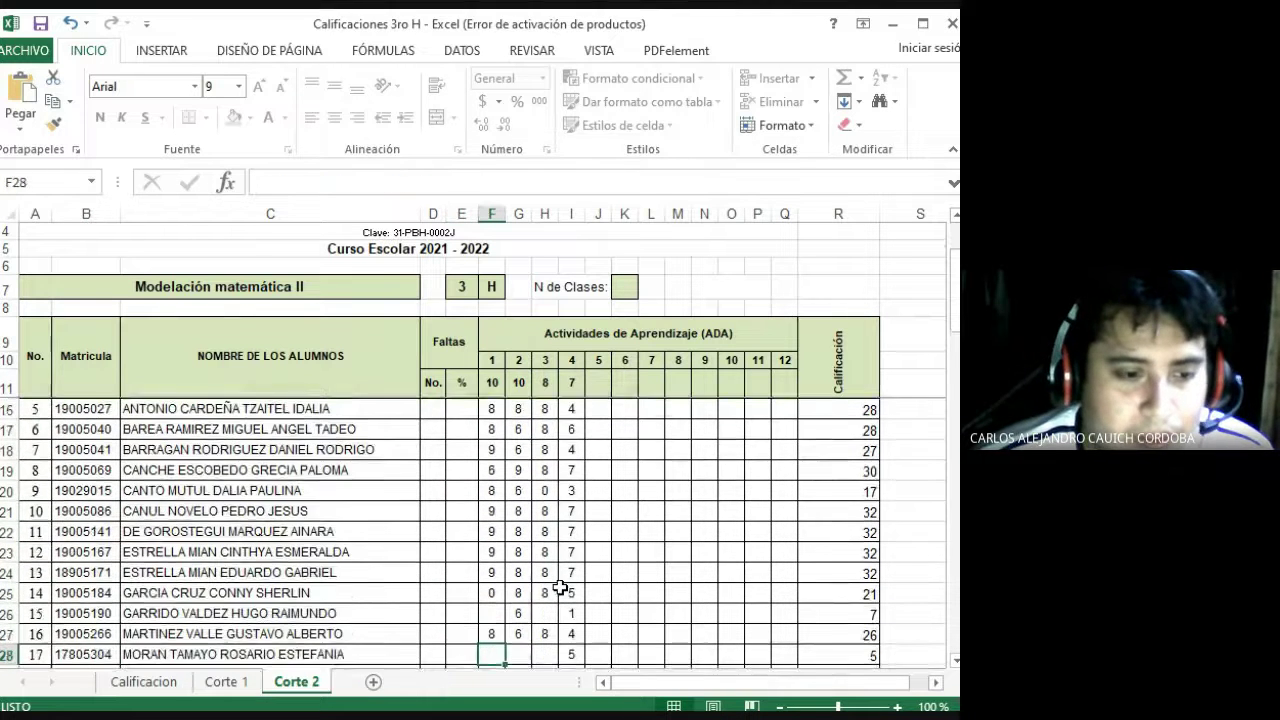
{"action": "key", "text": "Up"}
{"action": "key", "text": "Up"}
{"action": "key", "text": "Up"}
{"action": "key", "text": "Up"}
{"action": "key", "text": "Up"}
{"action": "key", "text": "Up"}
{"action": "key", "text": "Up"}
{"action": "key", "text": "Up"}
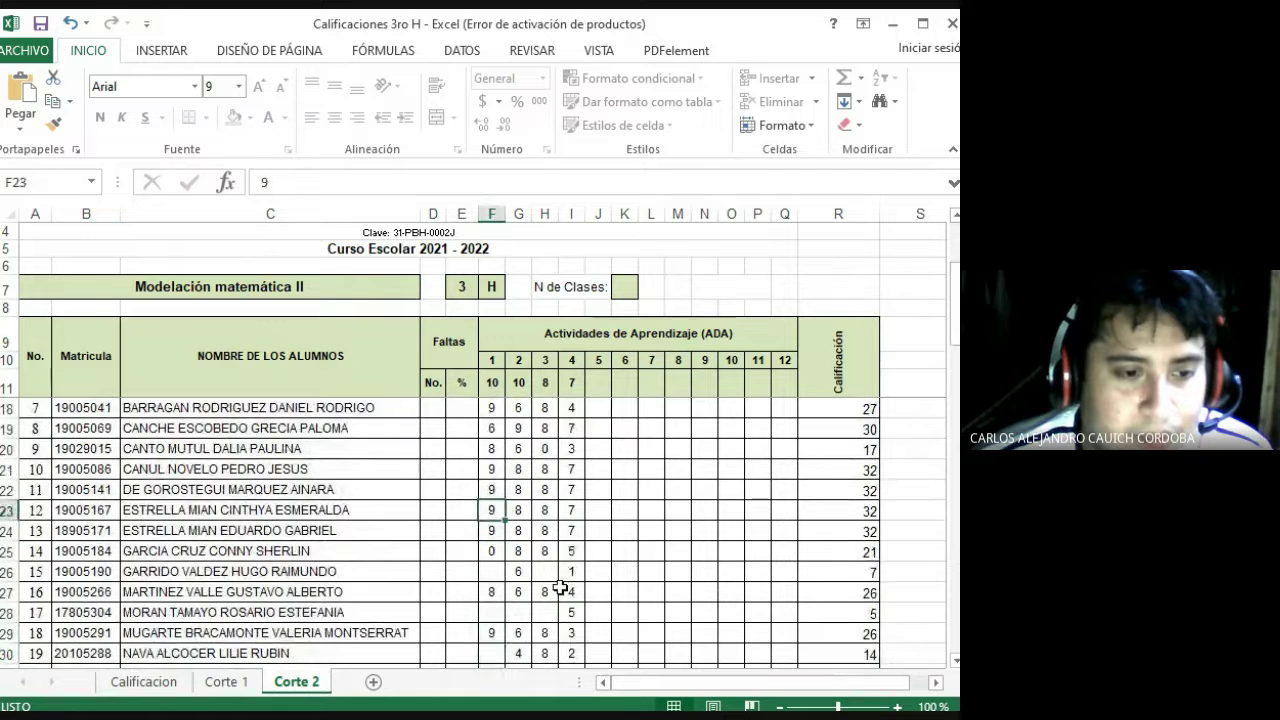
{"action": "key", "text": "Up"}
{"action": "key", "text": "Up"}
{"action": "key", "text": "Up"}
{"action": "key", "text": "Up"}
{"action": "key", "text": "Up"}
{"action": "key", "text": "Up"}
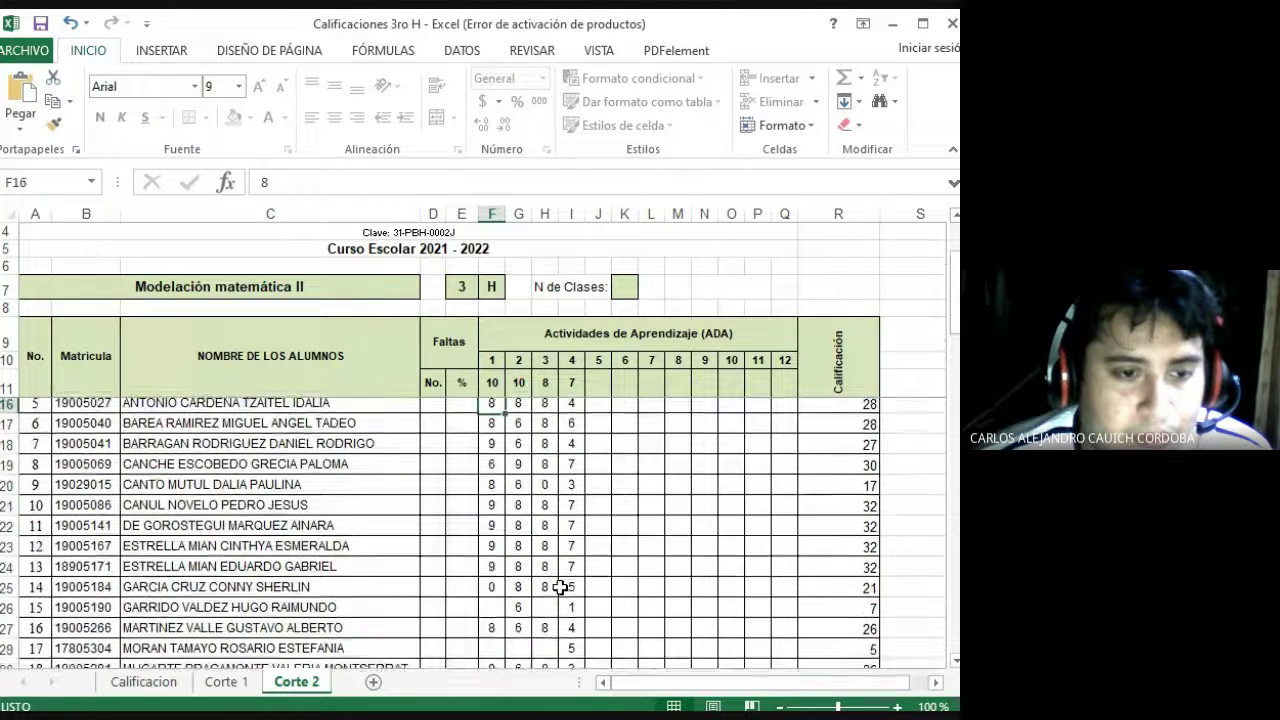
- Set student No. 19's ADA 1 grade to 8 in cell F30
{"action": "key", "text": "Down"}
{"action": "key", "text": "Down"}
{"action": "key", "text": "Down"}
{"action": "key", "text": "Down"}
{"action": "key", "text": "Down"}
{"action": "key", "text": "Down"}
{"action": "key", "text": "Down"}
{"action": "key", "text": "Down"}
{"action": "key", "text": "Down"}
{"action": "key", "text": "Down"}
{"action": "key", "text": "Down"}
{"action": "key", "text": "Down"}
{"action": "key", "text": "Down"}
{"action": "key", "text": "Down"}
{"action": "key", "text": "Down"}
{"action": "key", "text": "Down"}
{"action": "key", "text": "Down"}
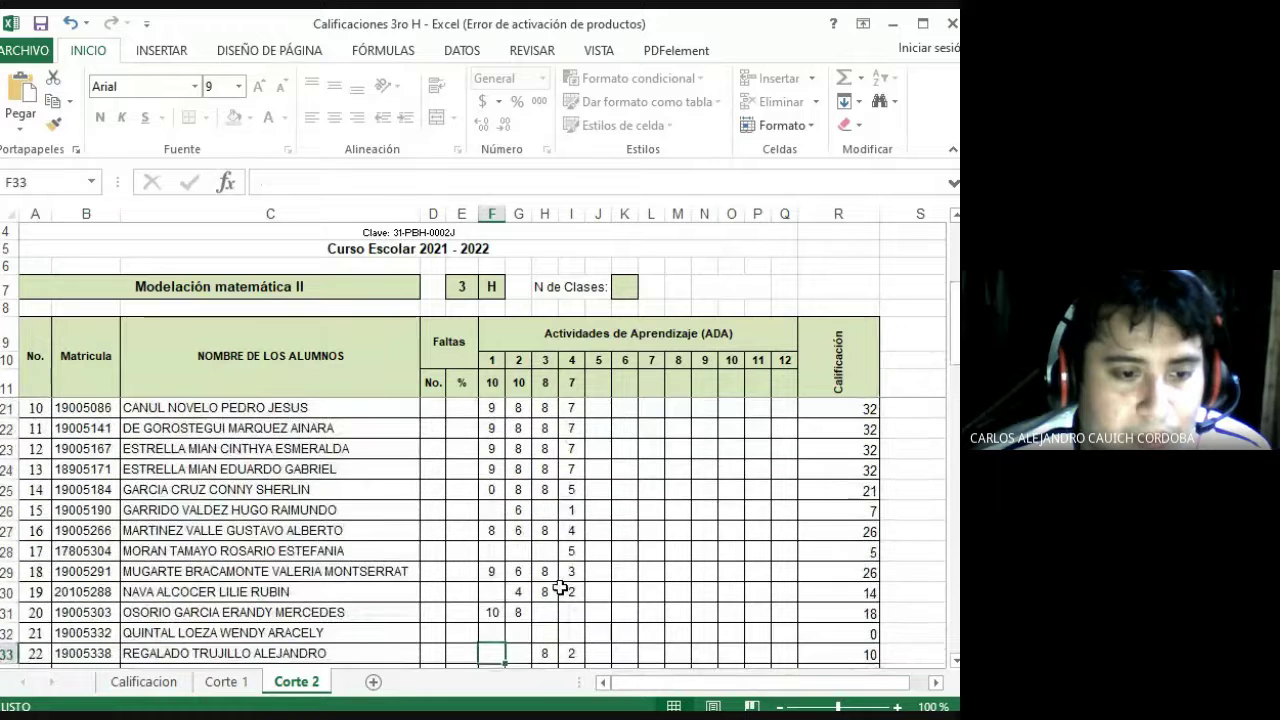
{"action": "key", "text": "Up"}
{"action": "key", "text": "Up"}
{"action": "key", "text": "Up"}
{"action": "type", "text": "8"}
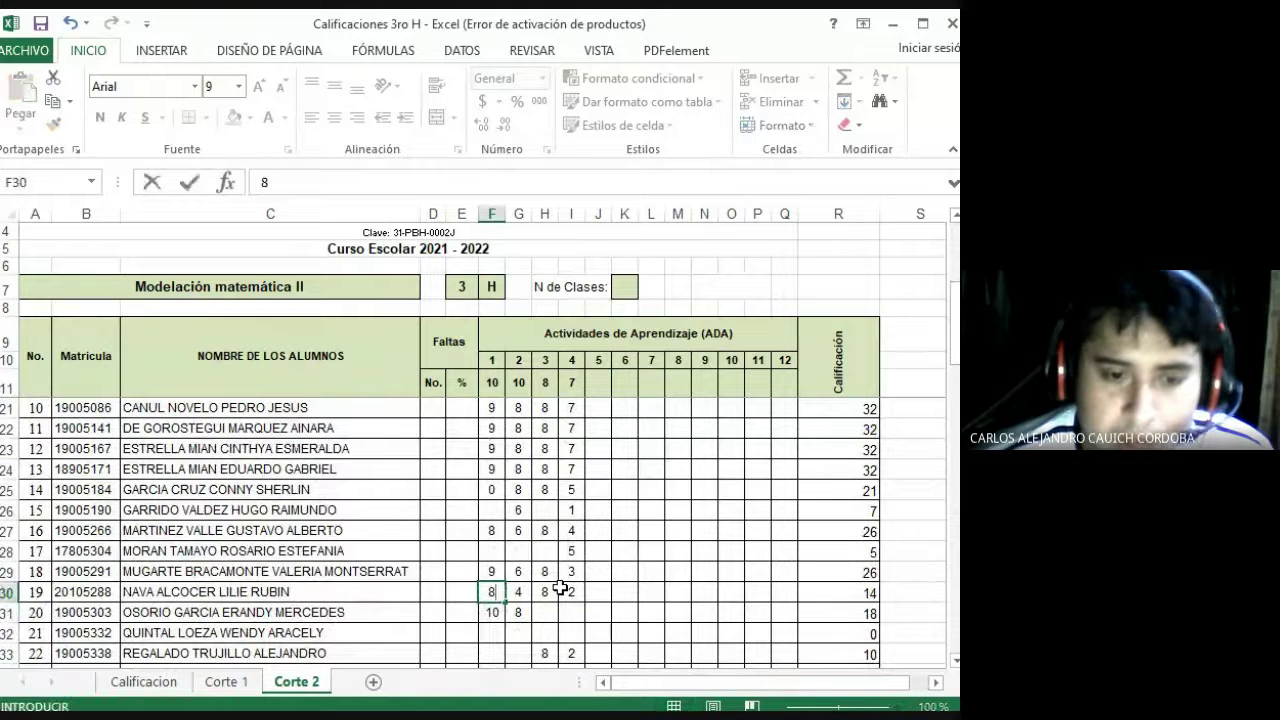
{"action": "key", "text": "Up"}
{"action": "key", "text": "Up"}
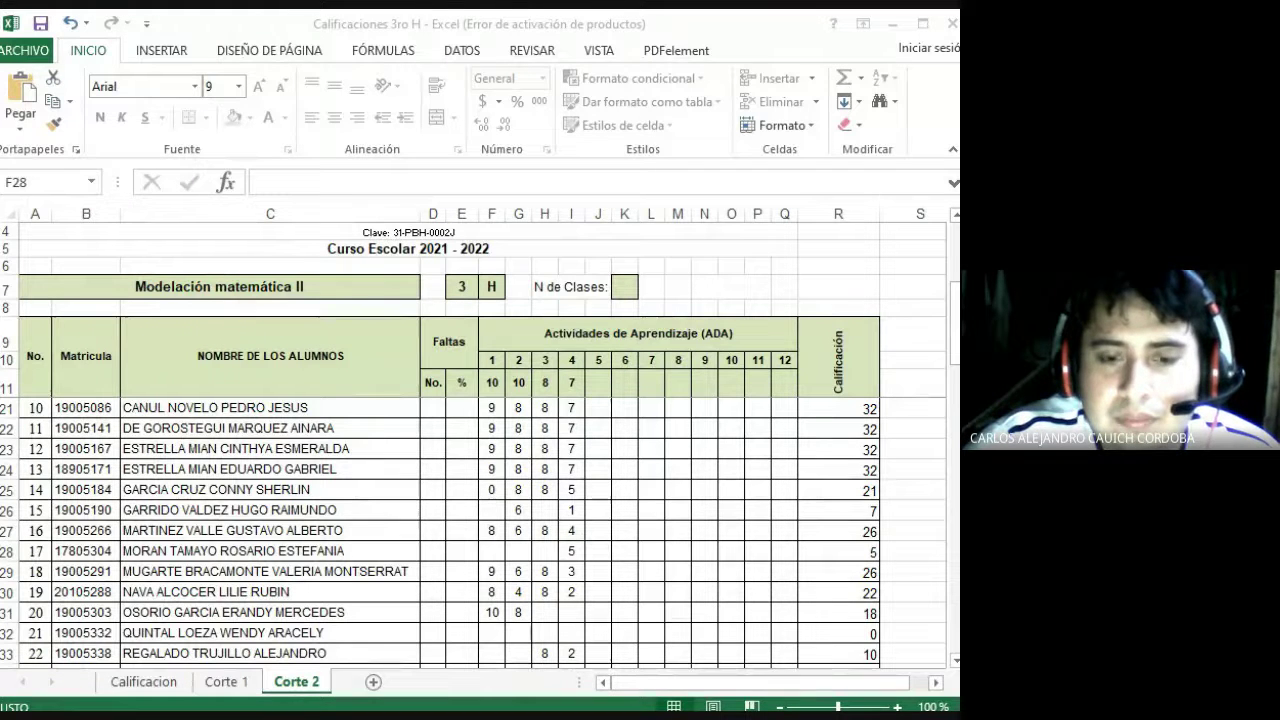
- Maximize the gradebook window to show more of the Corte 2 student list
{"action": "key", "text": "alt+Tab"}
{"action": "key", "text": "alt+Tab"}
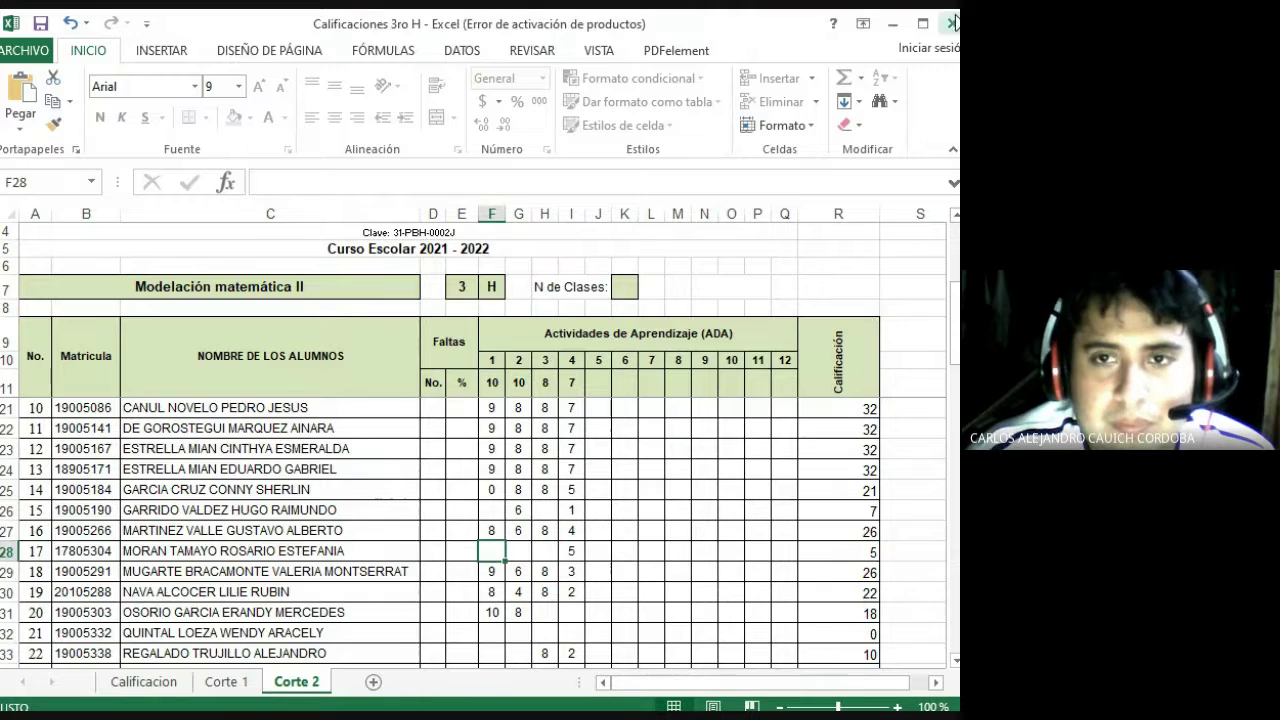
{"action": "left_click", "coordinate": [922, 22]}
{"action": "scroll", "coordinate": [428, 510], "scroll_direction": "down", "scroll_amount": 1}
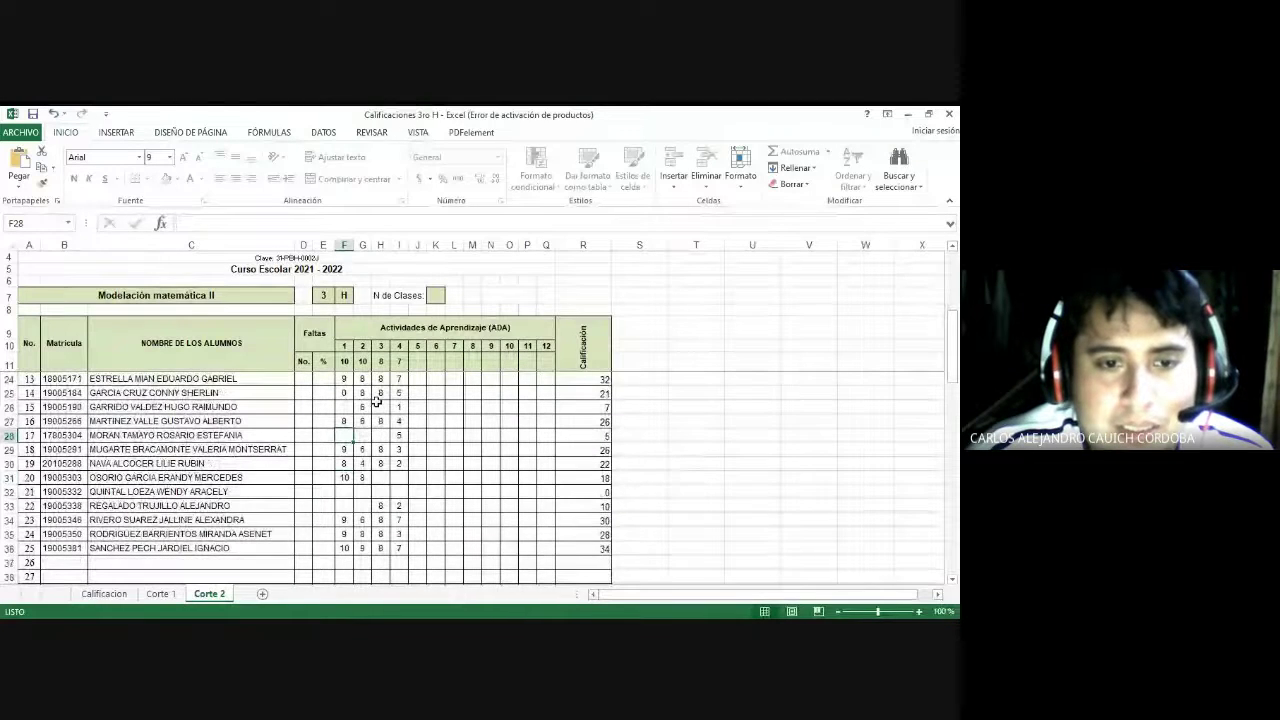
- Look at the students' ADA grades in the Corte 1 sheet and return to Corte 2
{"action": "left_click", "coordinate": [160, 594]}
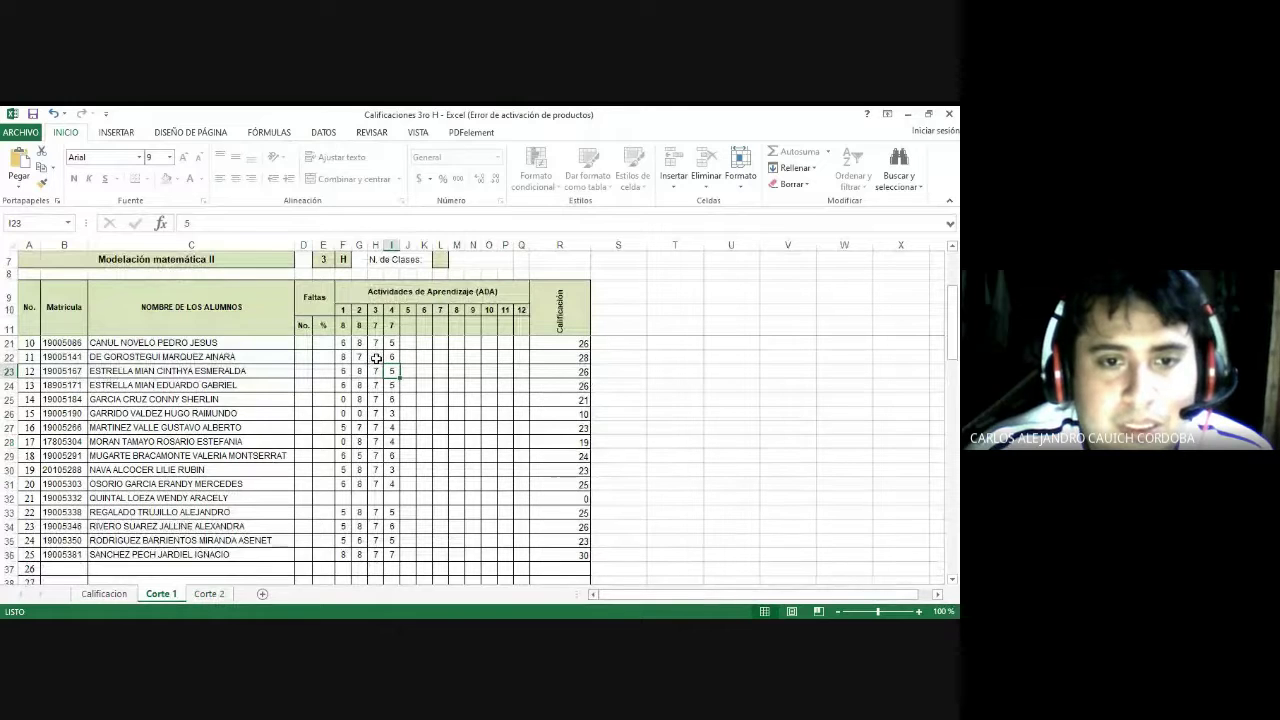
{"action": "left_click", "coordinate": [376, 358]}
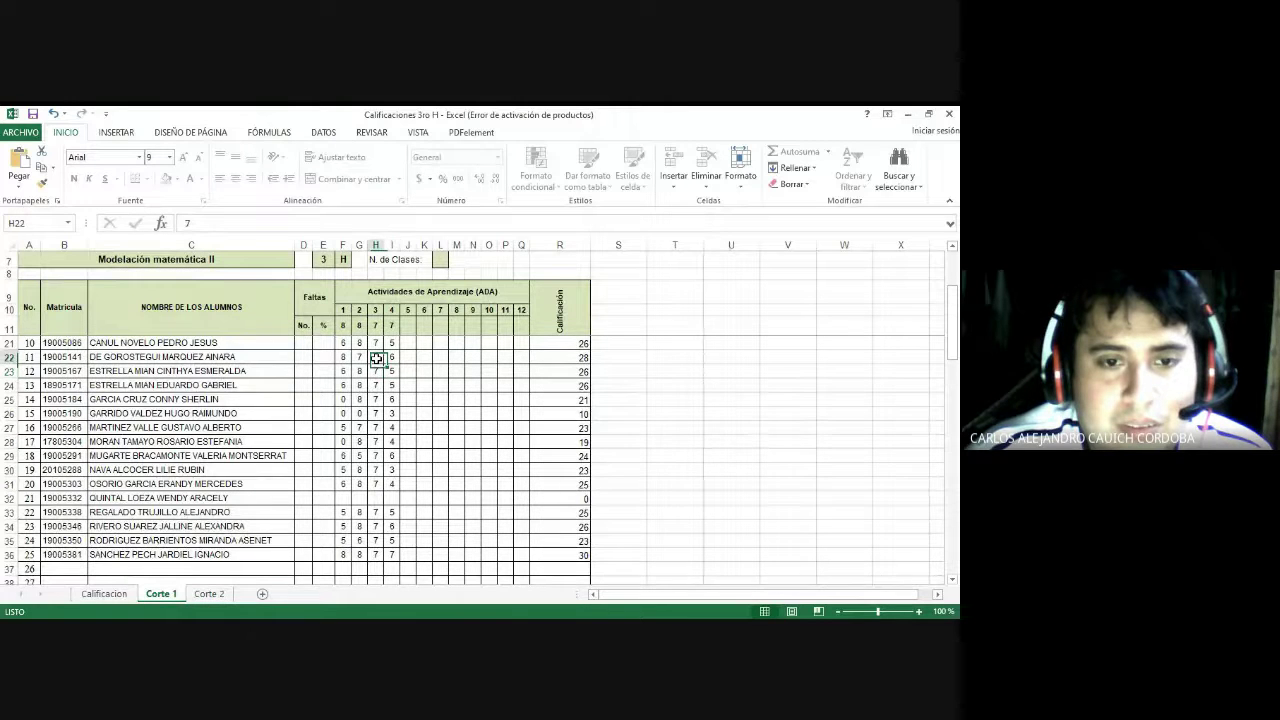
{"action": "left_click", "coordinate": [208, 594]}
- Check the ADA 3 column in Corte 2 for missing or zero grades among students No. 9 to 21
{"action": "scroll", "coordinate": [410, 463], "scroll_direction": "up", "scroll_amount": 2}
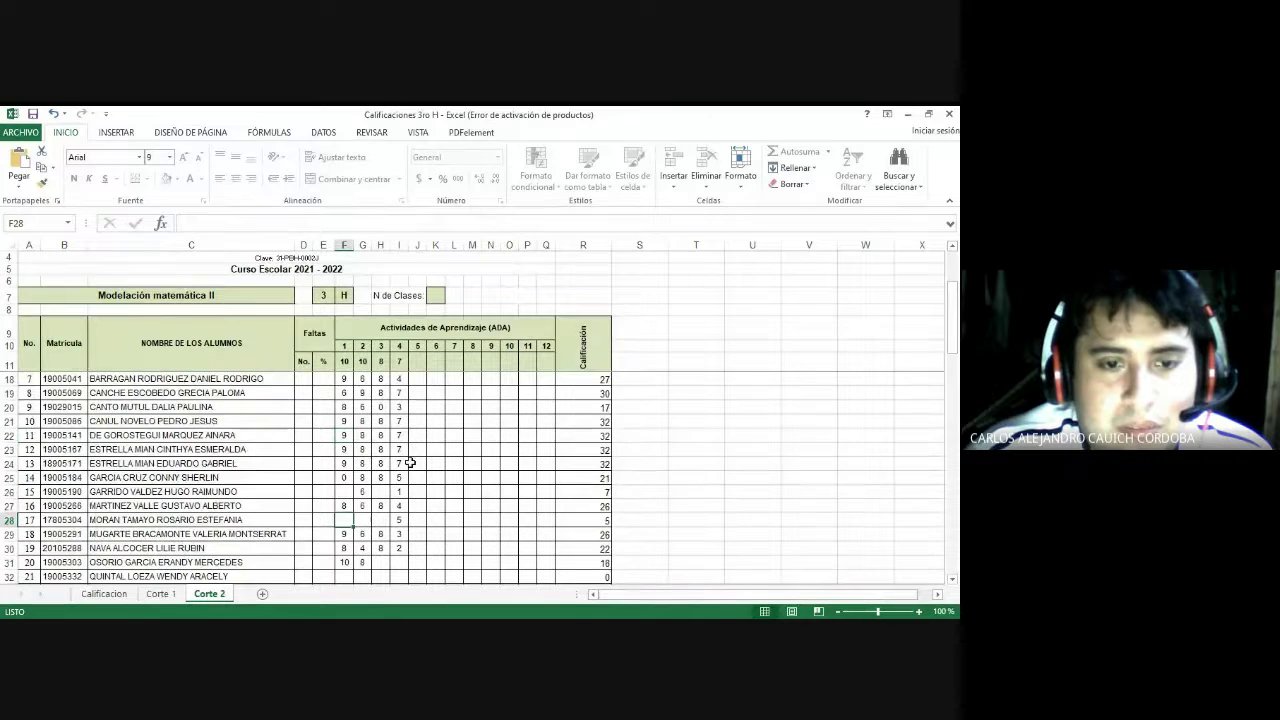
{"action": "scroll", "coordinate": [410, 463], "scroll_direction": "up", "scroll_amount": 2}
{"action": "left_click", "coordinate": [380, 576]}
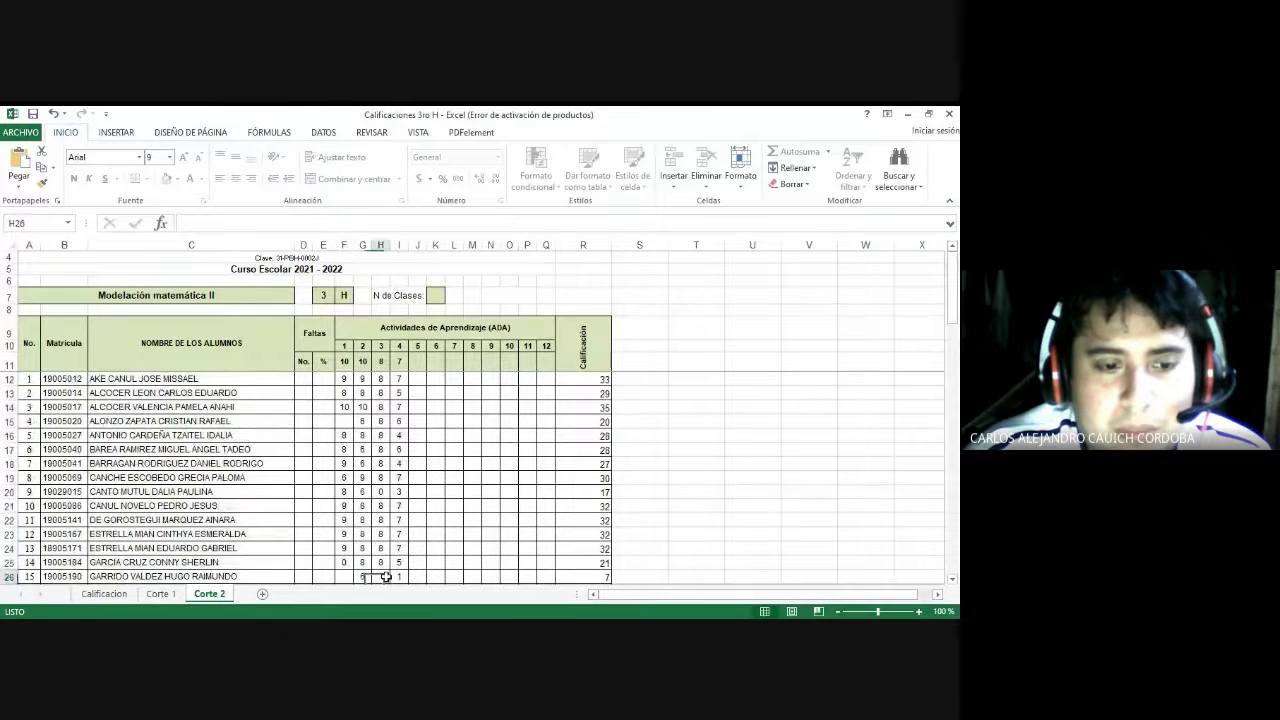
{"action": "scroll", "coordinate": [455, 575], "scroll_direction": "down", "scroll_amount": 2}
{"action": "scroll", "coordinate": [455, 575], "scroll_direction": "up", "scroll_amount": 2}
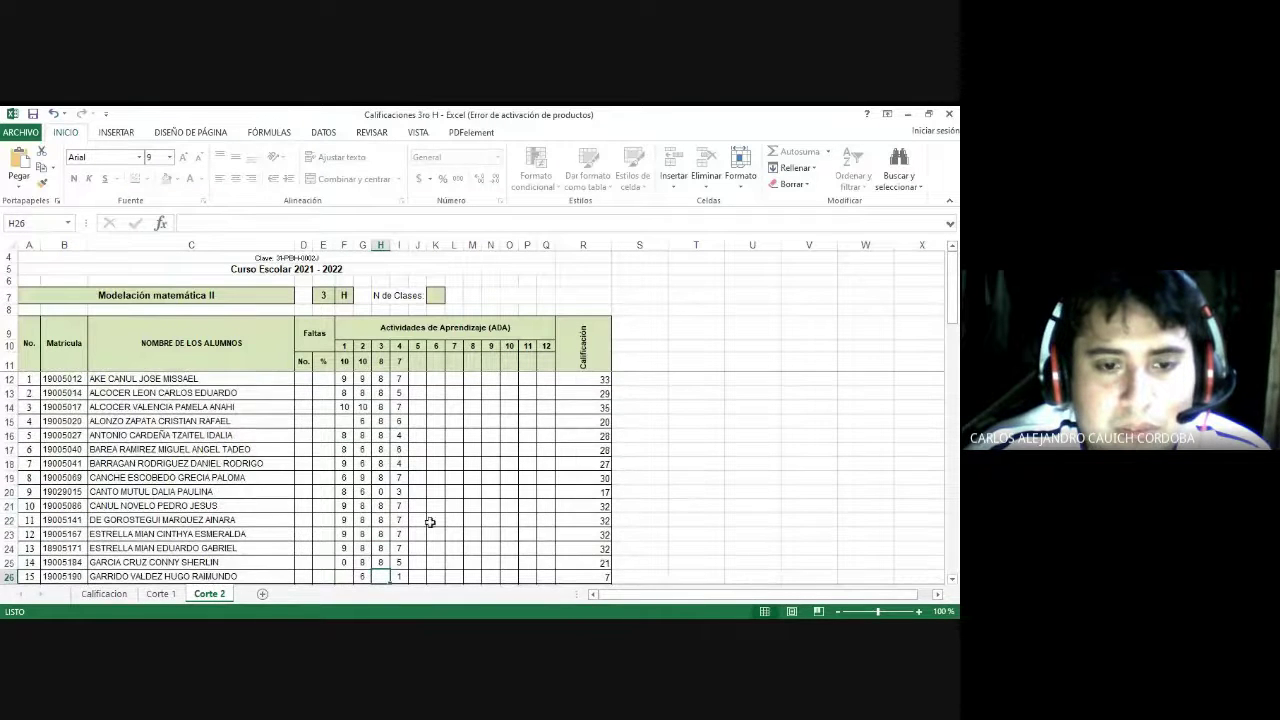
{"action": "scroll", "coordinate": [405, 486], "scroll_direction": "down", "scroll_amount": 2}
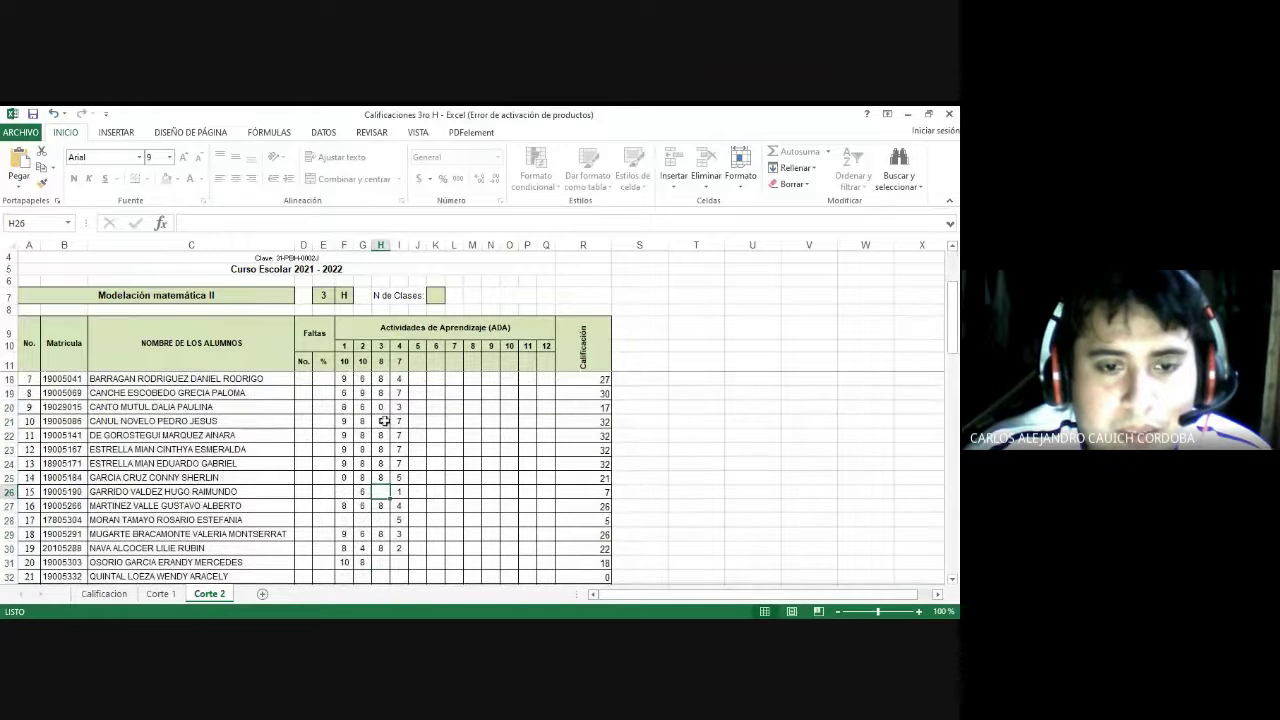
{"action": "left_click", "coordinate": [380, 409]}
{"action": "scroll", "coordinate": [450, 494], "scroll_direction": "down", "scroll_amount": 1}
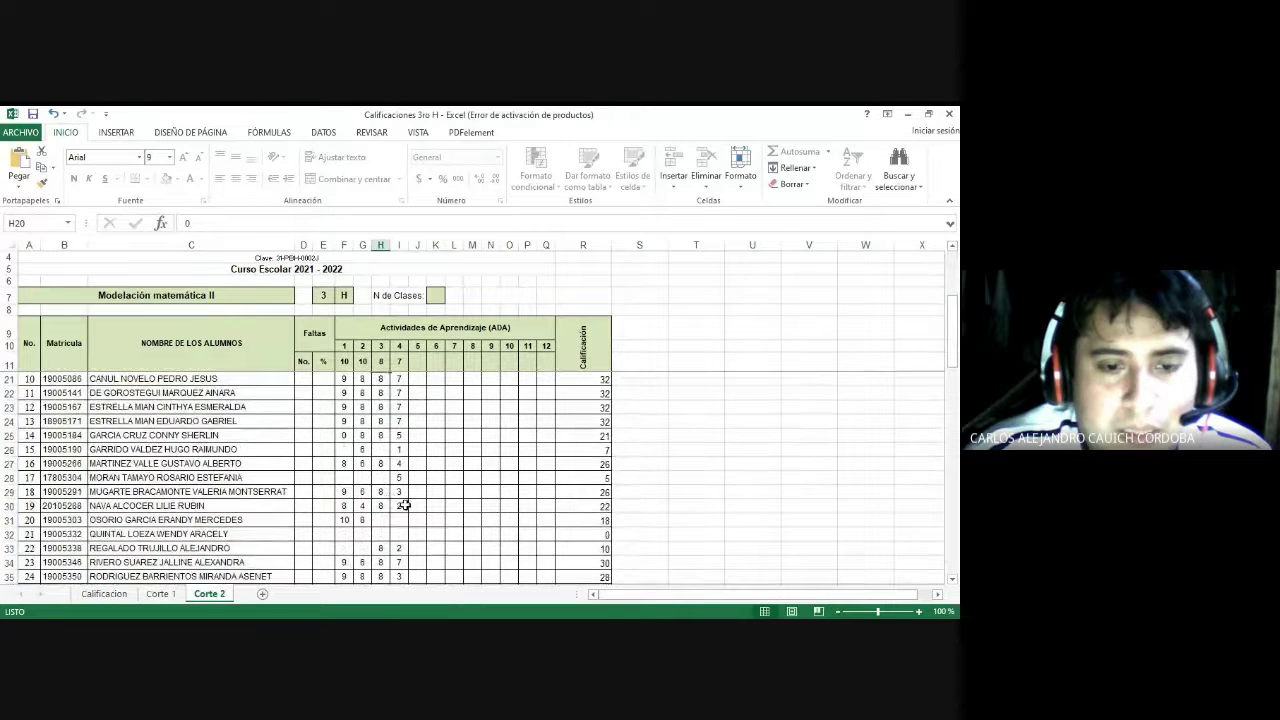
{"action": "left_click", "coordinate": [380, 477]}
{"action": "scroll", "coordinate": [406, 526], "scroll_direction": "down", "scroll_amount": 1}
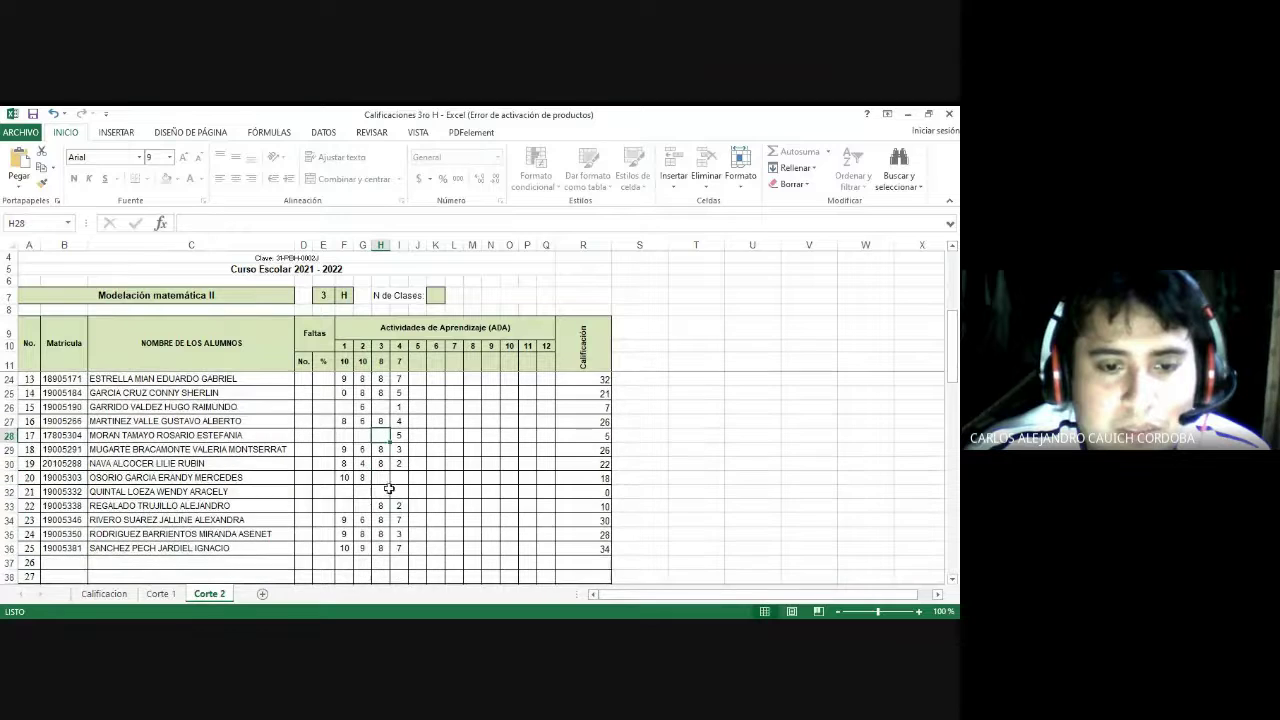
{"action": "left_click", "coordinate": [381, 478]}
{"action": "left_click", "coordinate": [384, 495]}
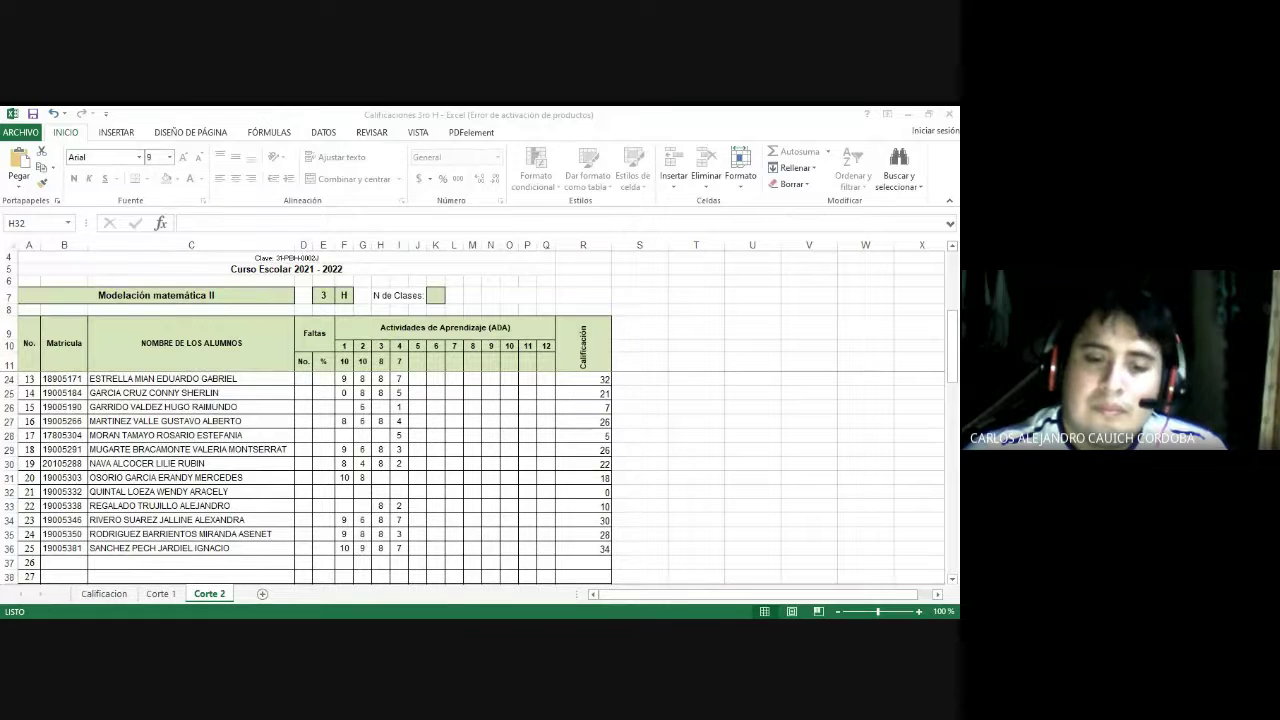
- Inspect the Calificación totals of students No. 1 and No. 15 in cells R12 and R26
{"action": "scroll", "coordinate": [465, 508], "scroll_direction": "up", "scroll_amount": 4}
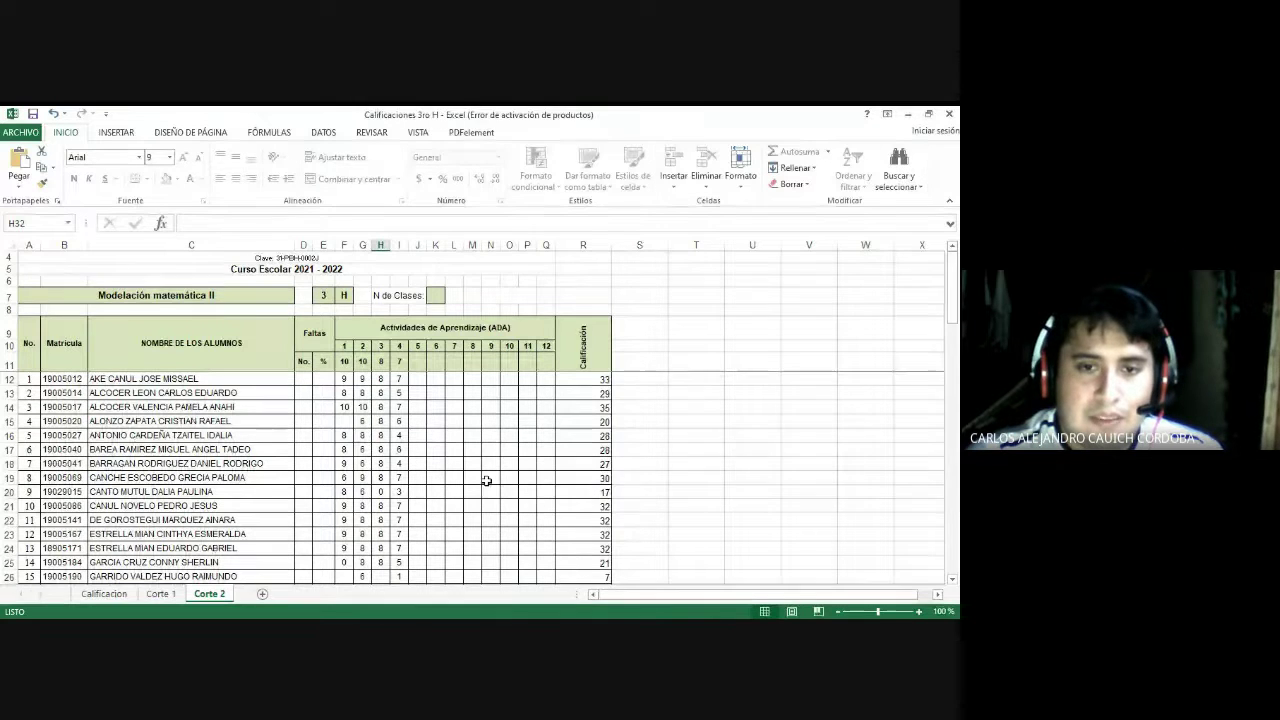
{"action": "left_click", "coordinate": [588, 379]}
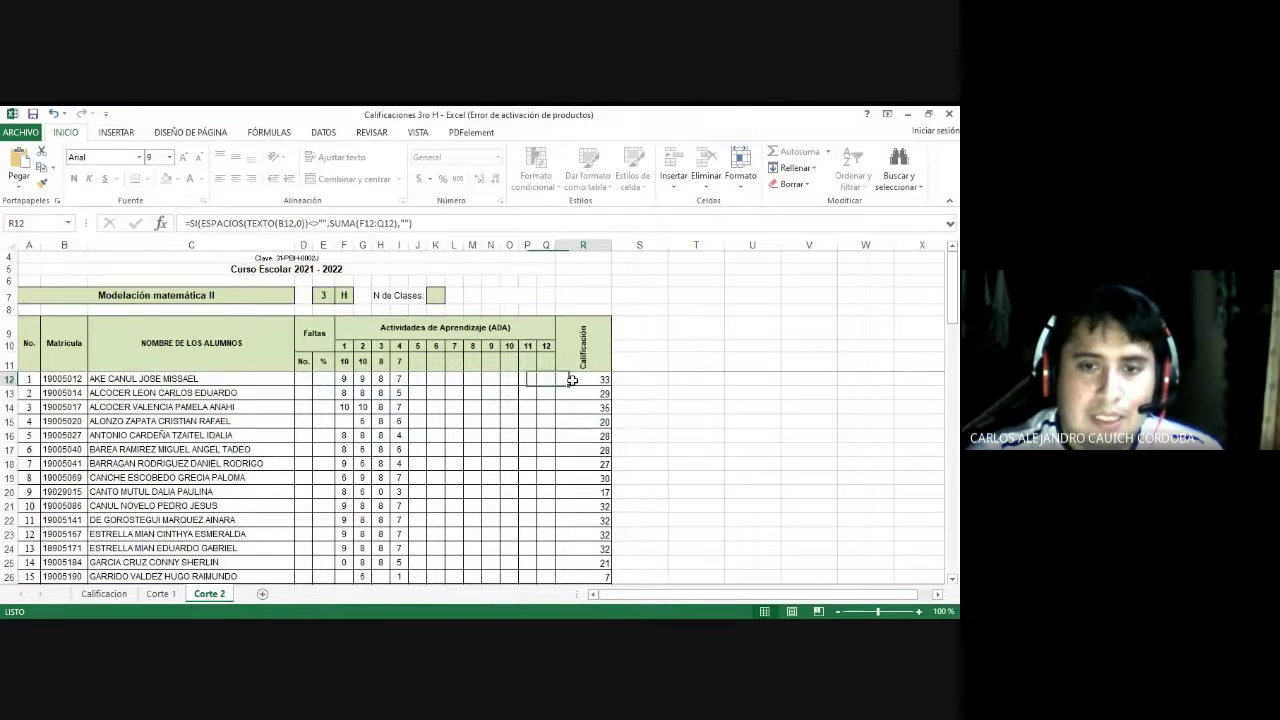
{"action": "left_click", "coordinate": [582, 575]}
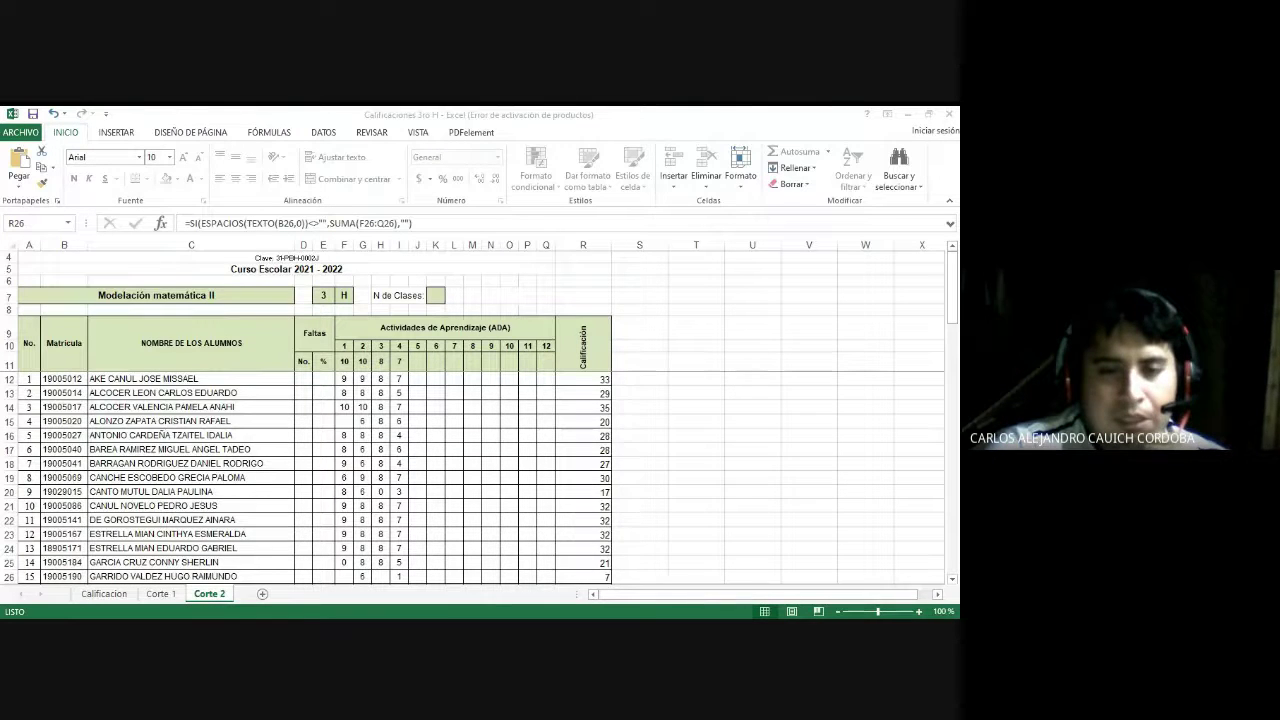
- Change student No. 25's ADA 2 grade in cell G36 to 10, cancelling the mistaken entry of 35
{"action": "scroll", "coordinate": [427, 534], "scroll_direction": "down", "scroll_amount": 2}
{"action": "scroll", "coordinate": [427, 534], "scroll_direction": "down", "scroll_amount": 2}
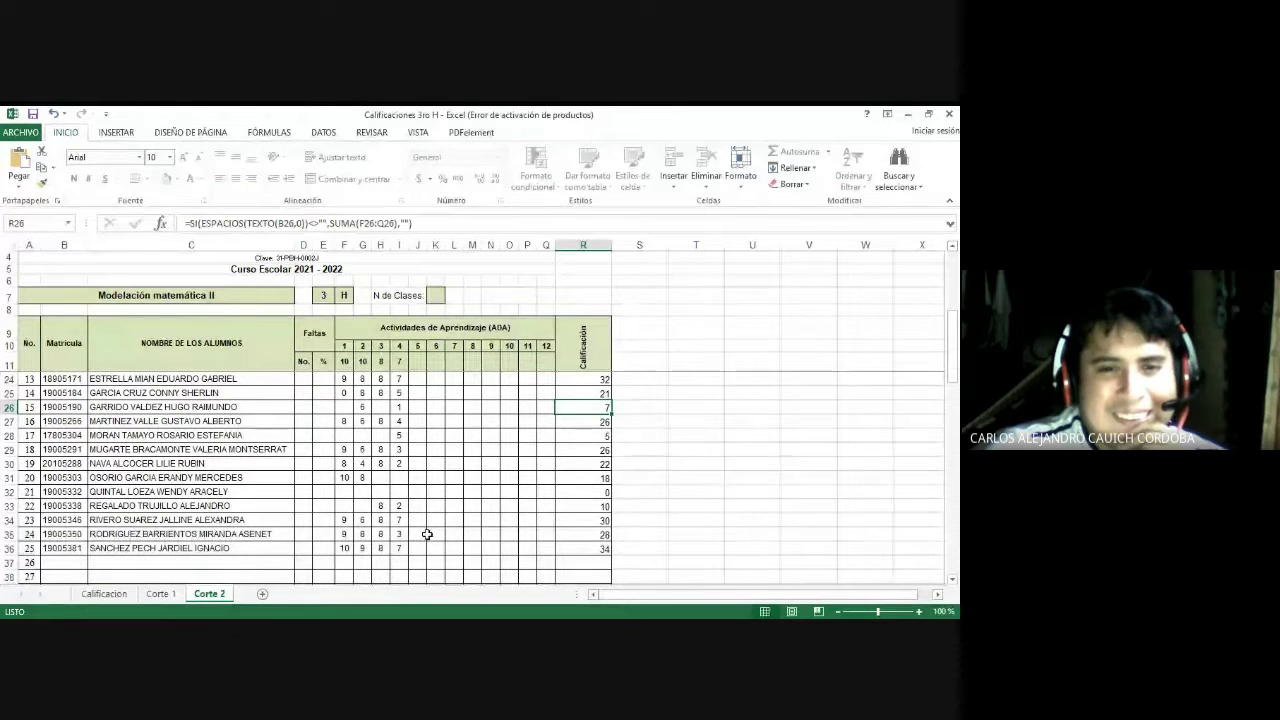
{"action": "left_click", "coordinate": [364, 549]}
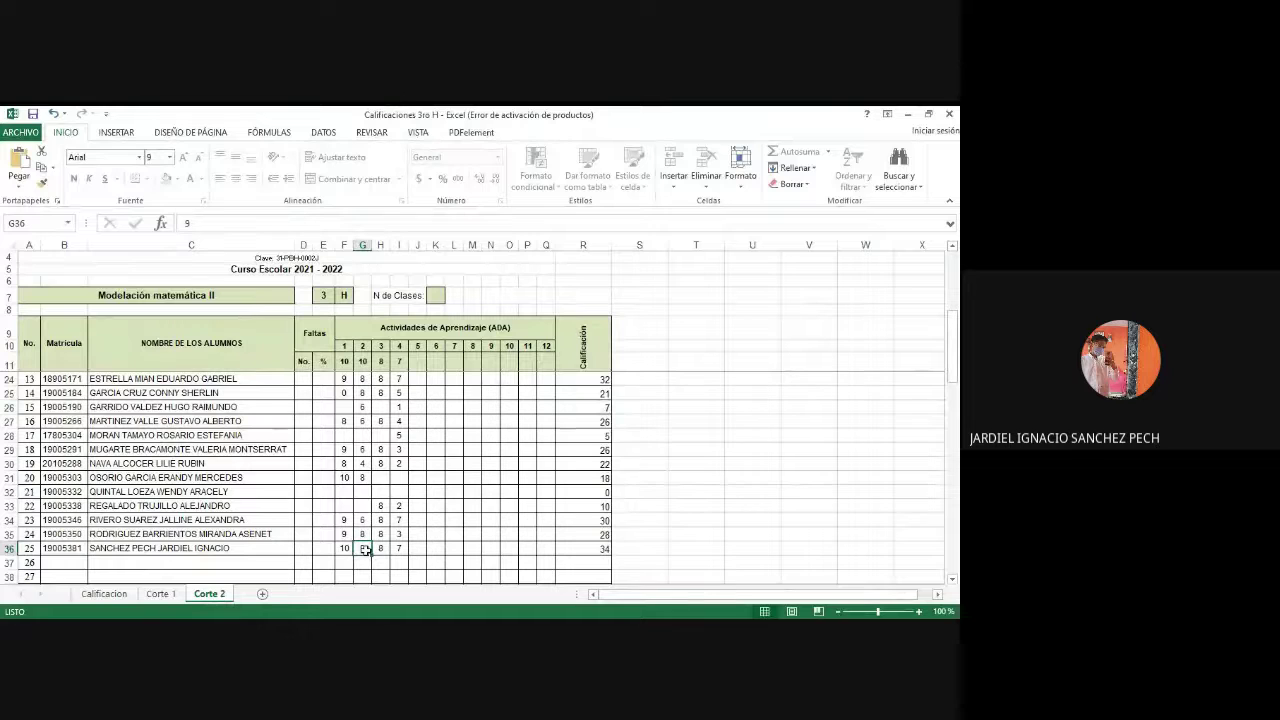
{"action": "type", "text": "35"}
{"action": "key", "text": "Return"}
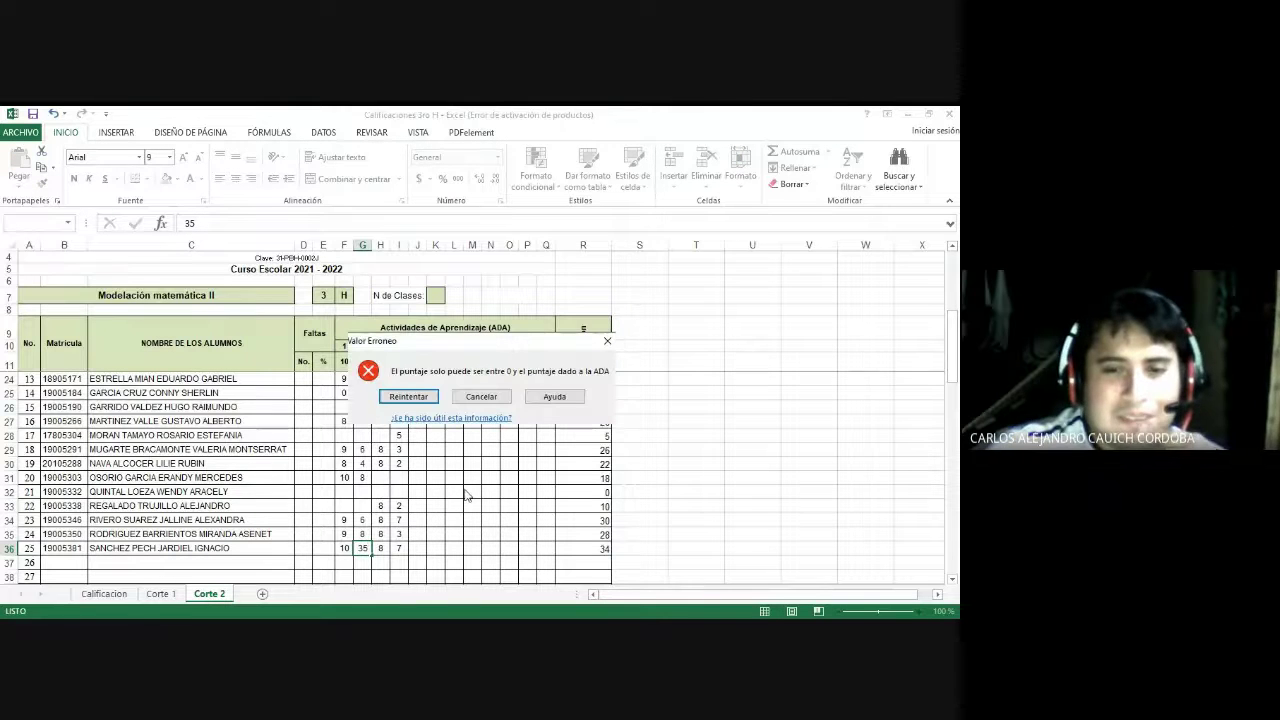
{"action": "left_click", "coordinate": [481, 396]}
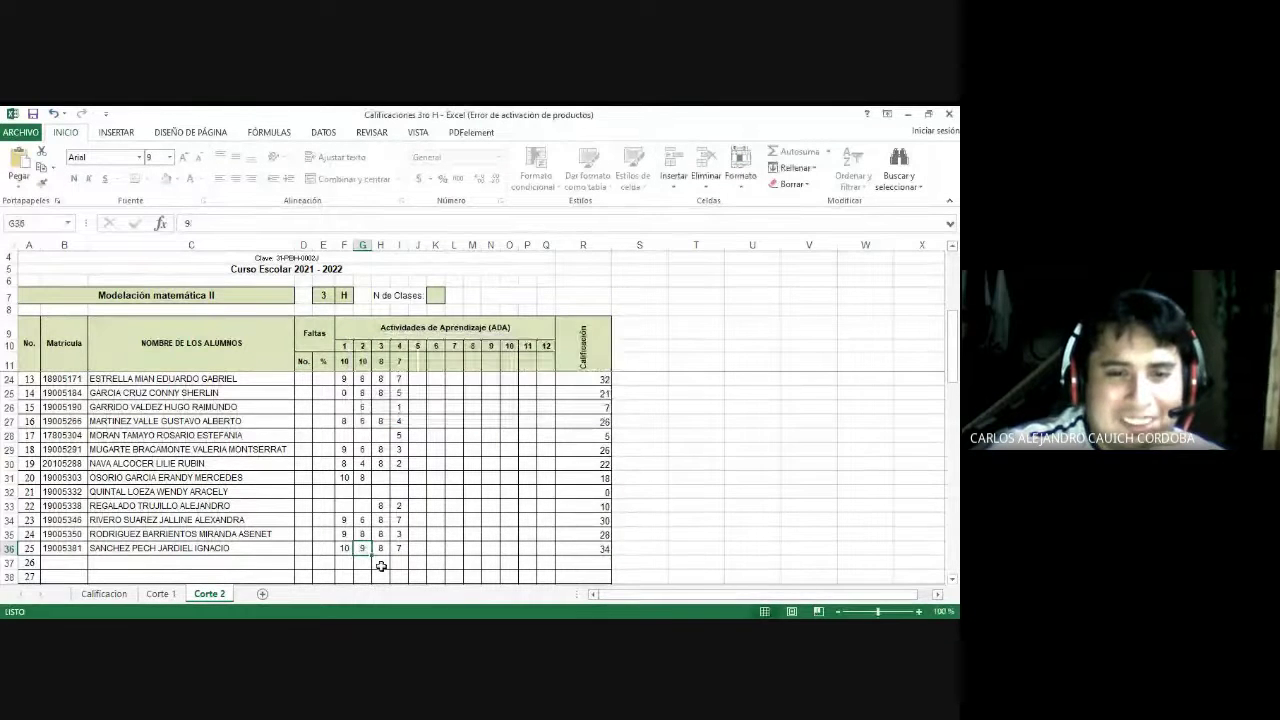
{"action": "type", "text": "10"}
{"action": "left_click", "coordinate": [381, 566]}
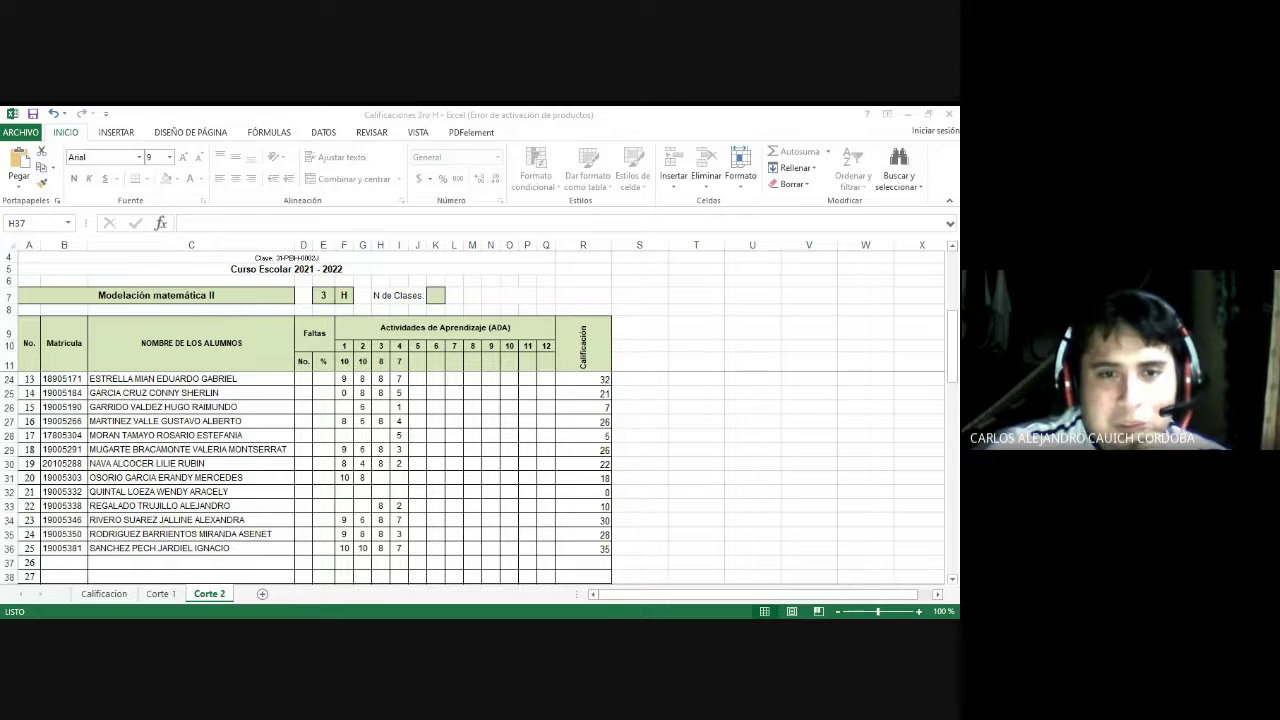
- Set student No. 5's ADA 4 grade in cell I16 to 5
{"action": "scroll", "coordinate": [428, 560], "scroll_direction": "up", "scroll_amount": 4}
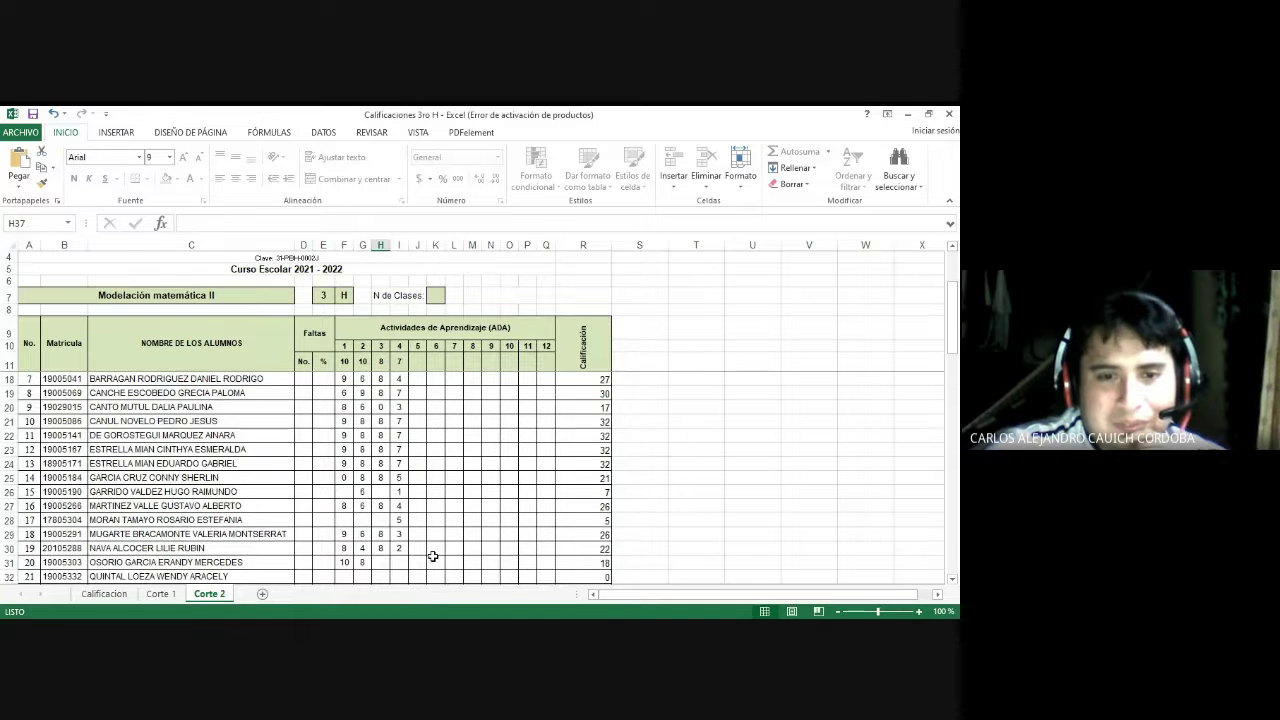
{"action": "left_click", "coordinate": [397, 436]}
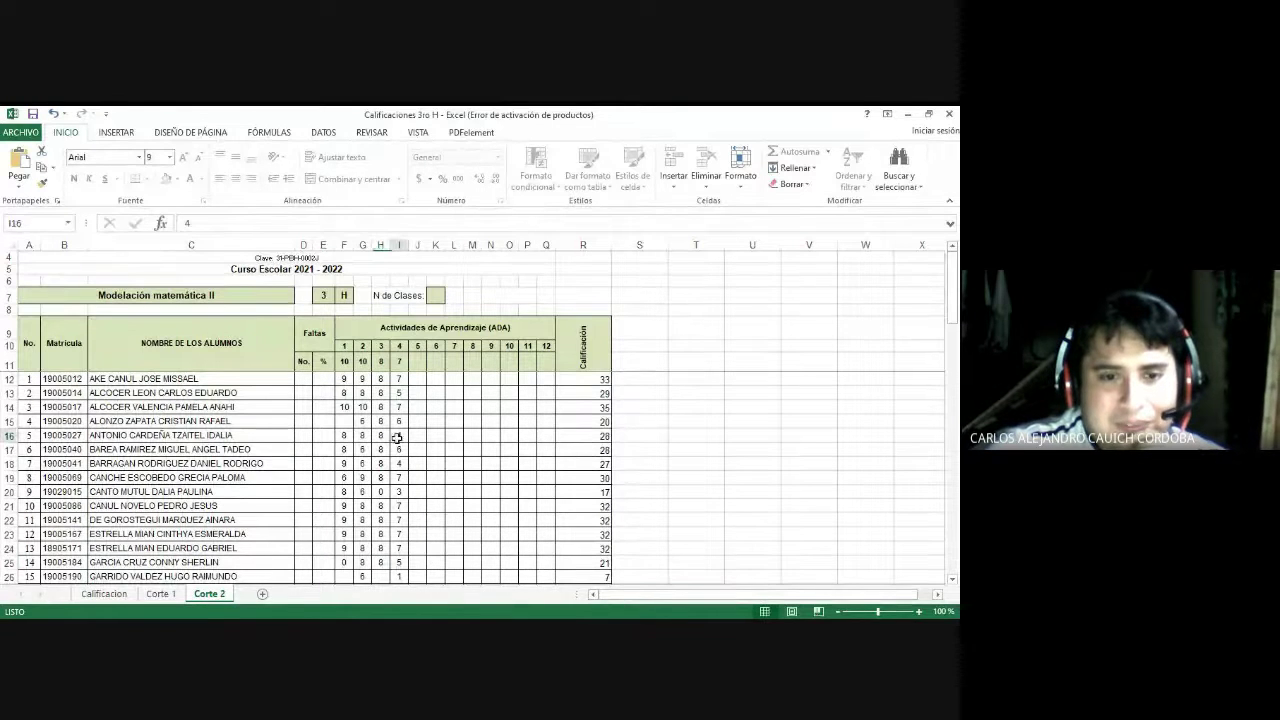
{"action": "type", "text": "5"}
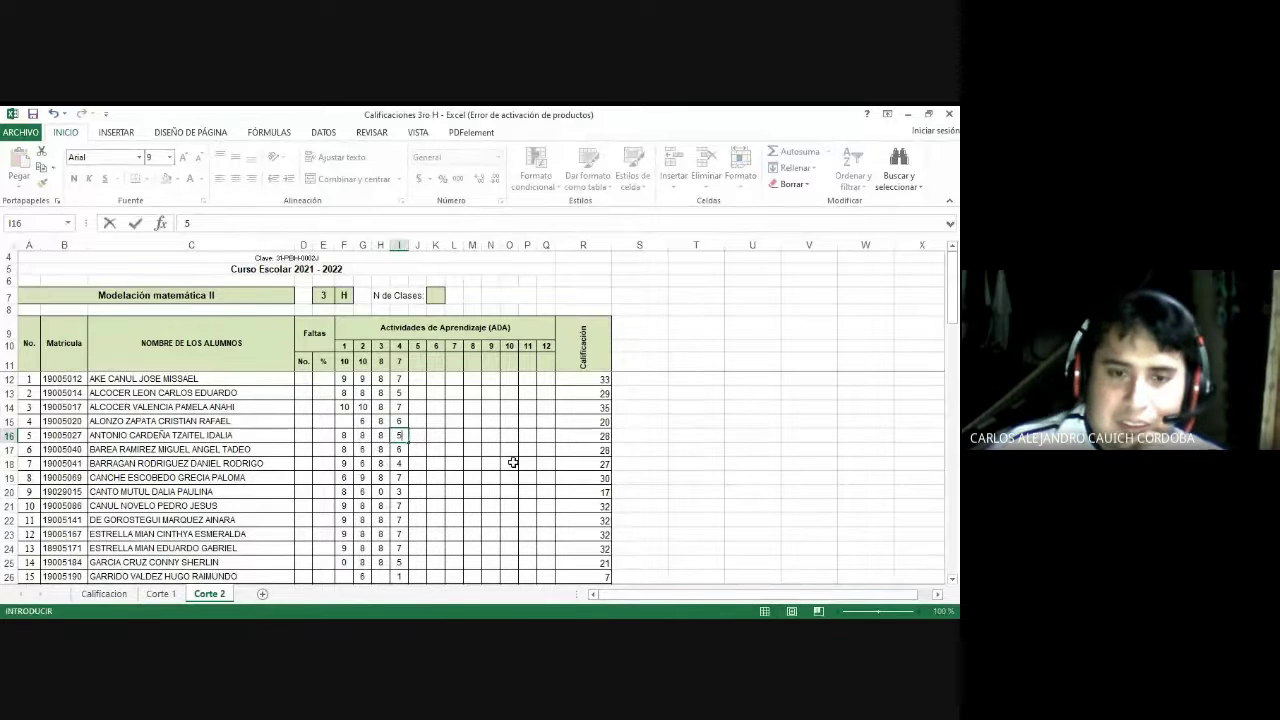
{"action": "key", "text": "Return"}
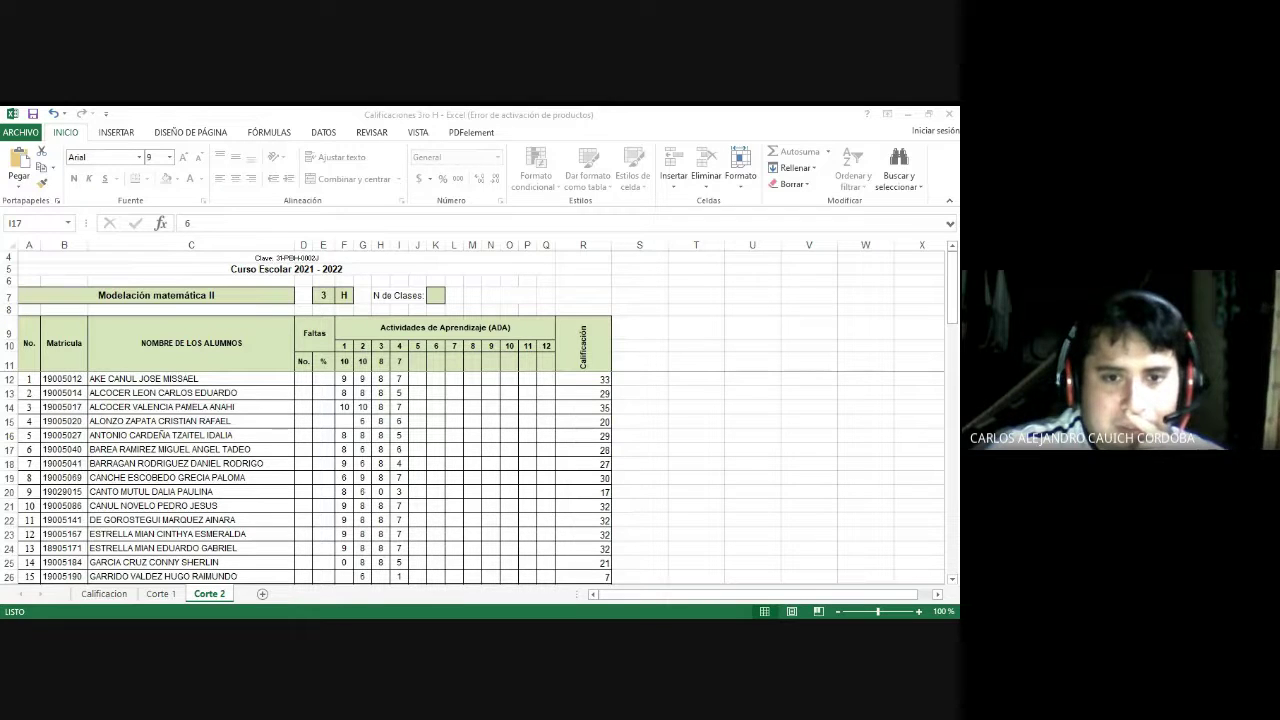
- Set student No. 6's ADA 4 grade in cell I17 to 7
{"action": "key", "text": "alt+Tab"}
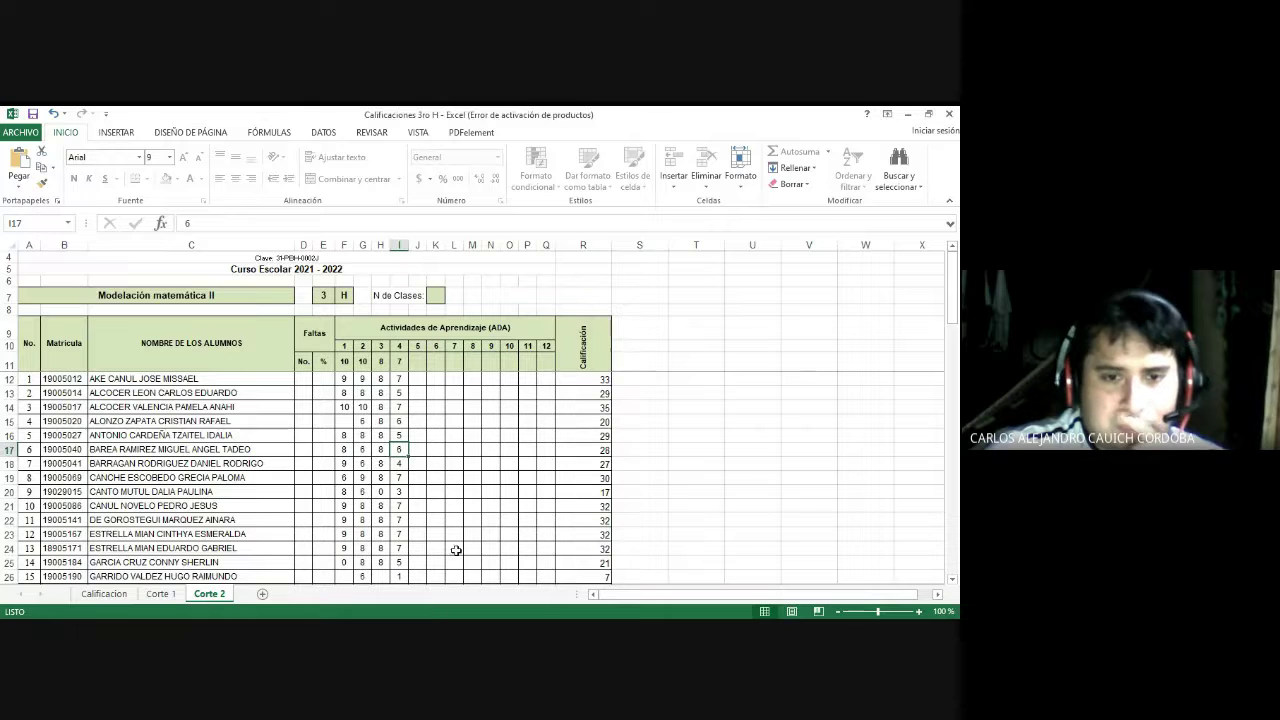
{"action": "key", "text": "Up"}
{"action": "key", "text": "Down"}
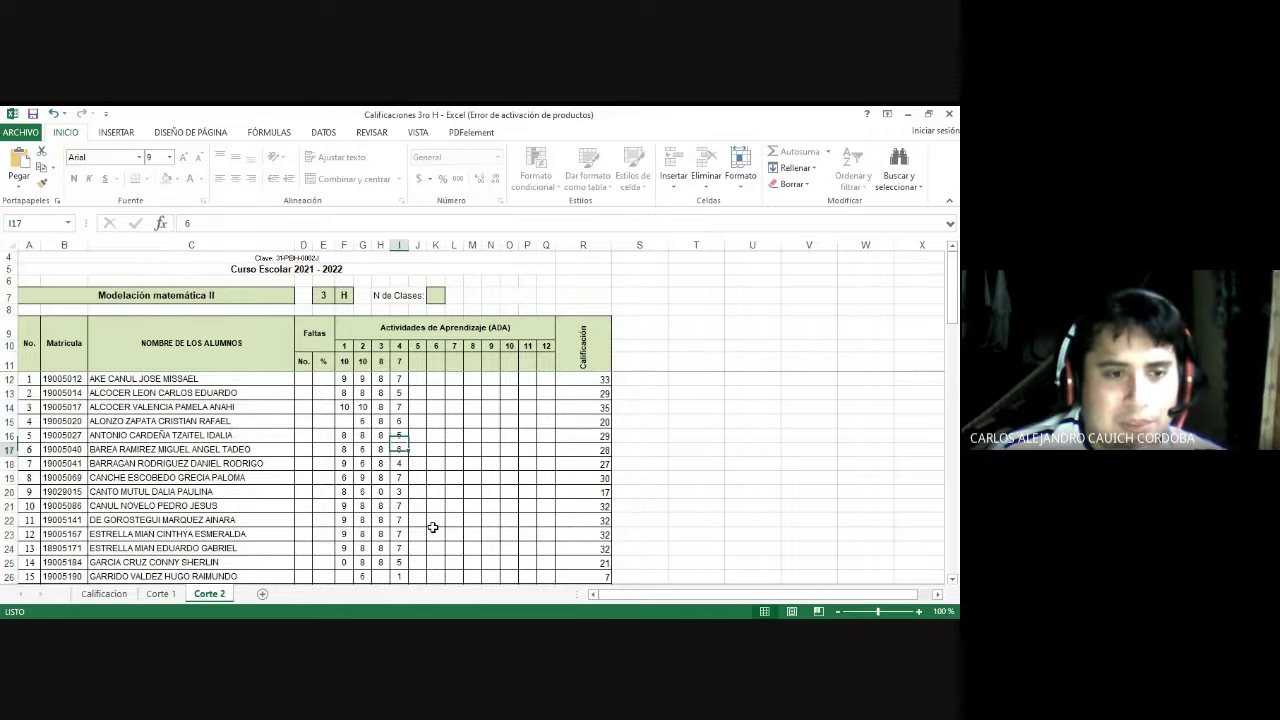
{"action": "type", "text": "7"}
{"action": "key", "text": "Return"}
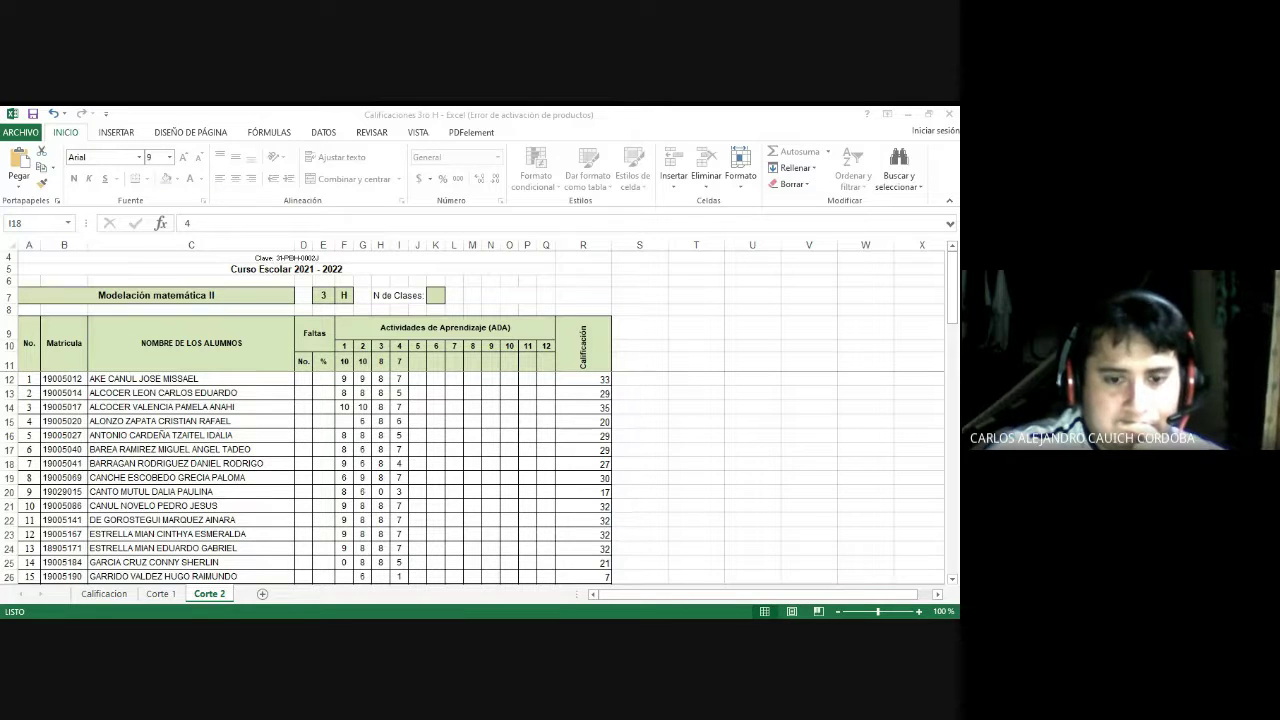
- Set student No. 11's ADA 2 grade in cell G22 to 10
{"action": "left_click", "coordinate": [423, 610]}
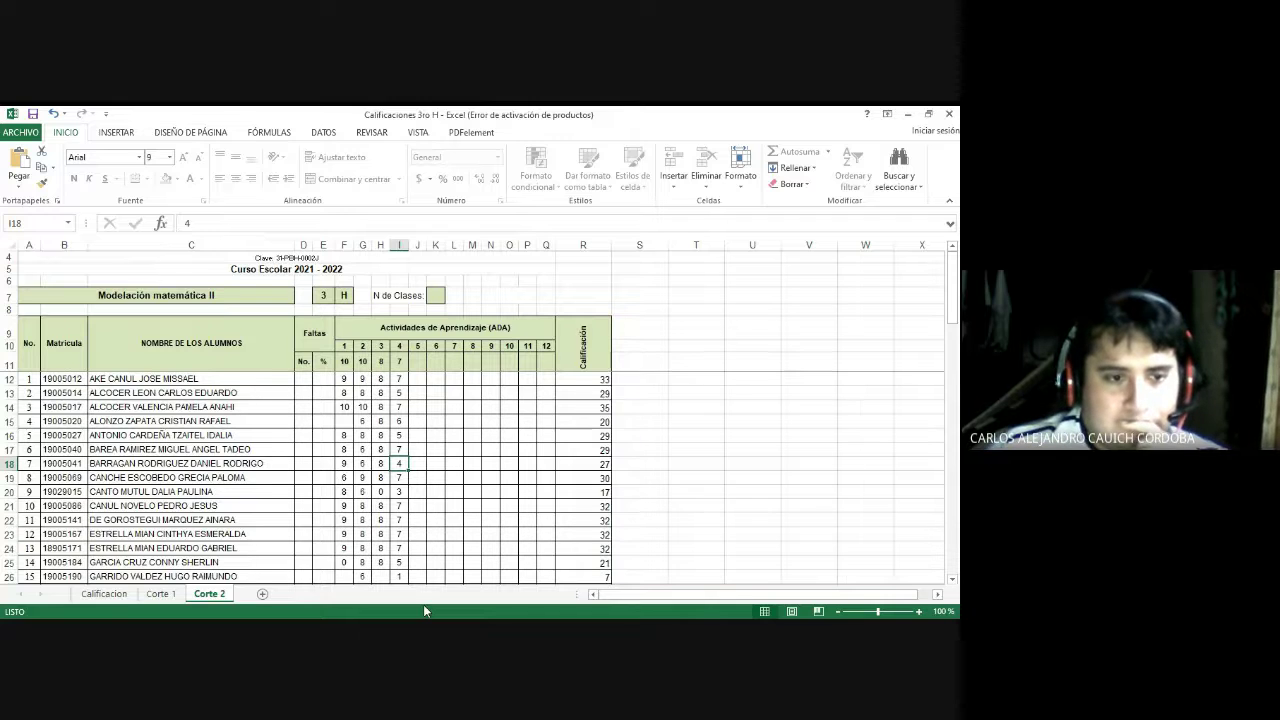
{"action": "key", "text": "Down"}
{"action": "key", "text": "Down"}
{"action": "key", "text": "Down"}
{"action": "key", "text": "Down"}
{"action": "key", "text": "Left"}
{"action": "key", "text": "Left"}
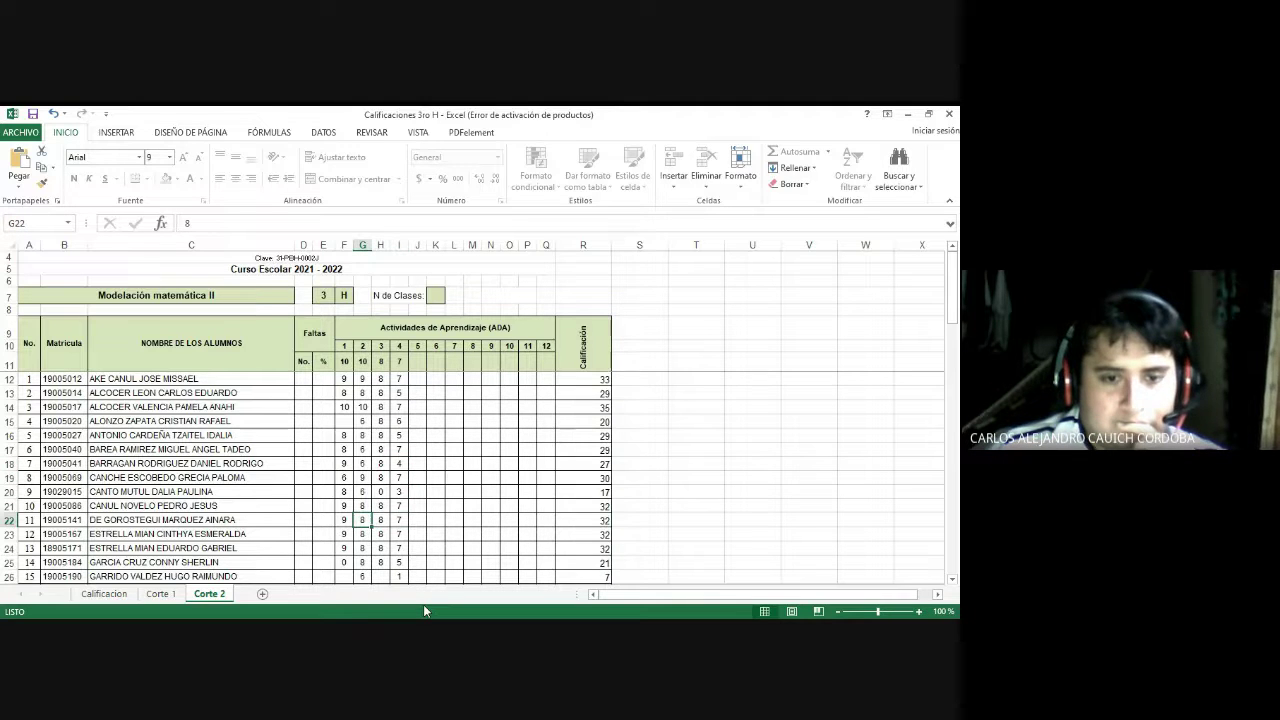
{"action": "type", "text": "10"}
{"action": "key", "text": "Return"}
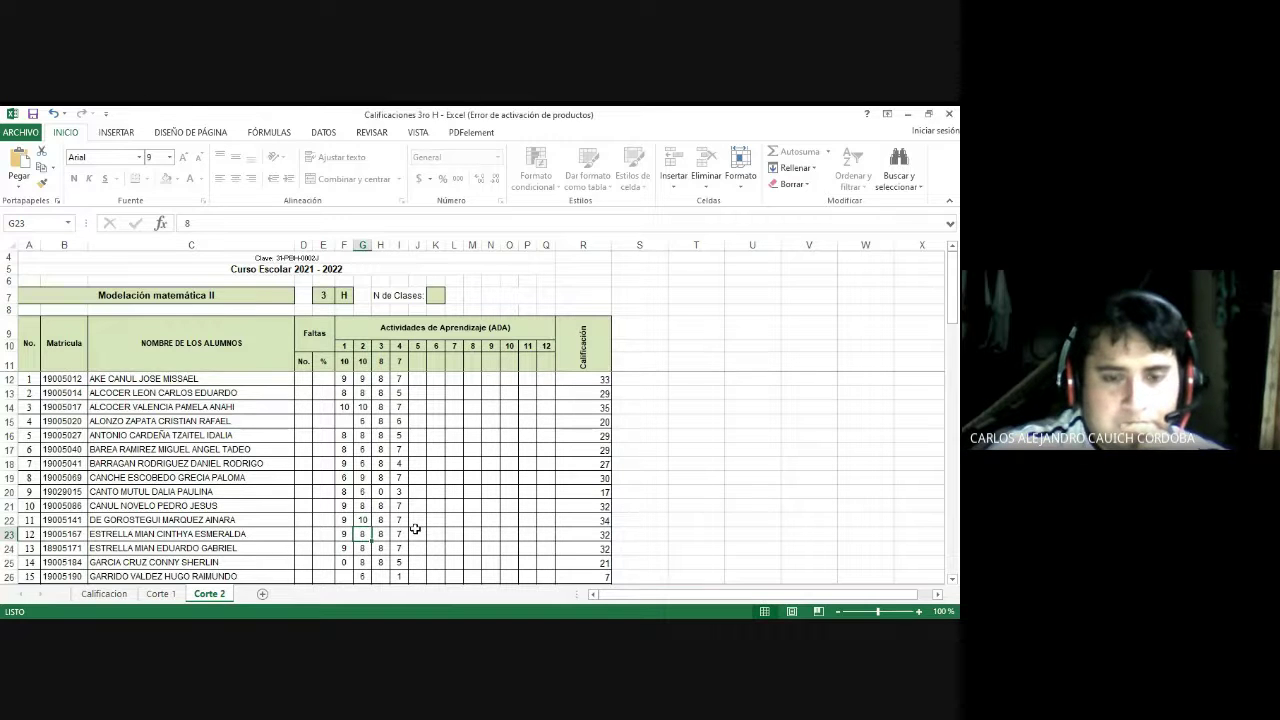
- Set student No. 20's ADA 2 grade in cell G31 to 10
{"action": "scroll", "coordinate": [414, 528], "scroll_direction": "down", "scroll_amount": 1}
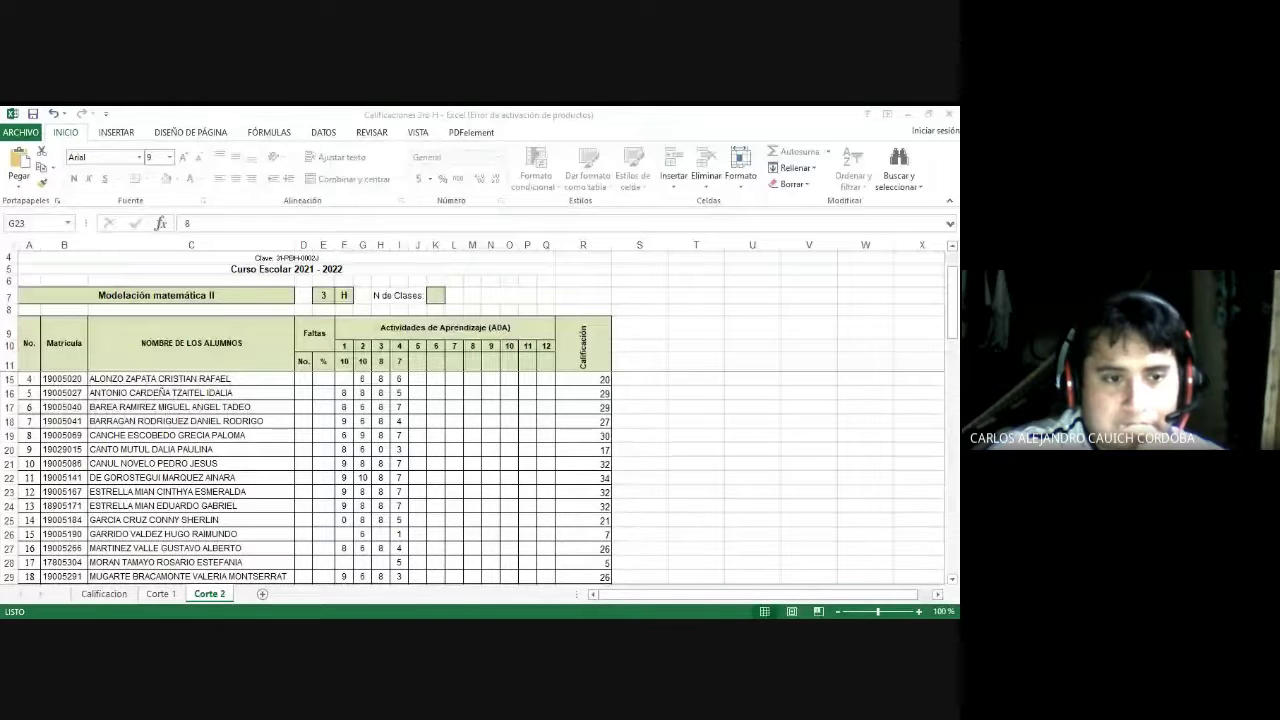
{"action": "left_click", "coordinate": [420, 594]}
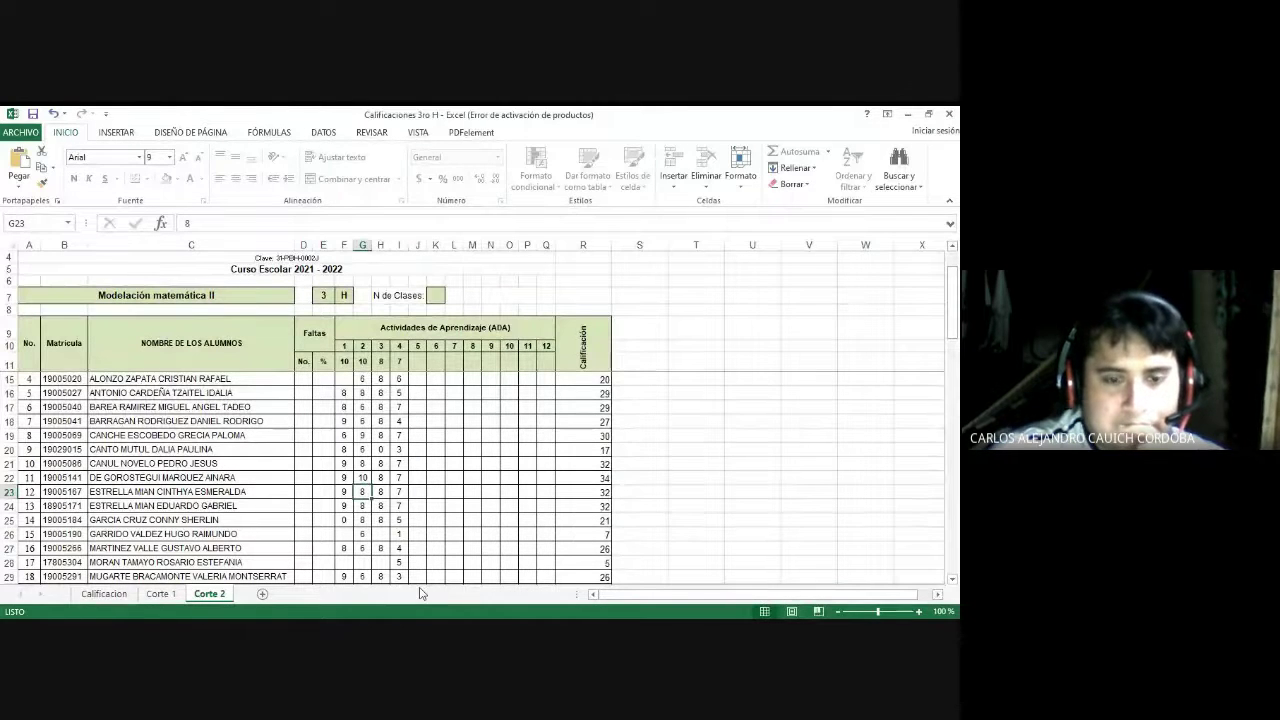
{"action": "key", "text": "Down"}
{"action": "key", "text": "Down"}
{"action": "key", "text": "Down"}
{"action": "key", "text": "Down"}
{"action": "key", "text": "Down"}
{"action": "key", "text": "Down"}
{"action": "key", "text": "Down"}
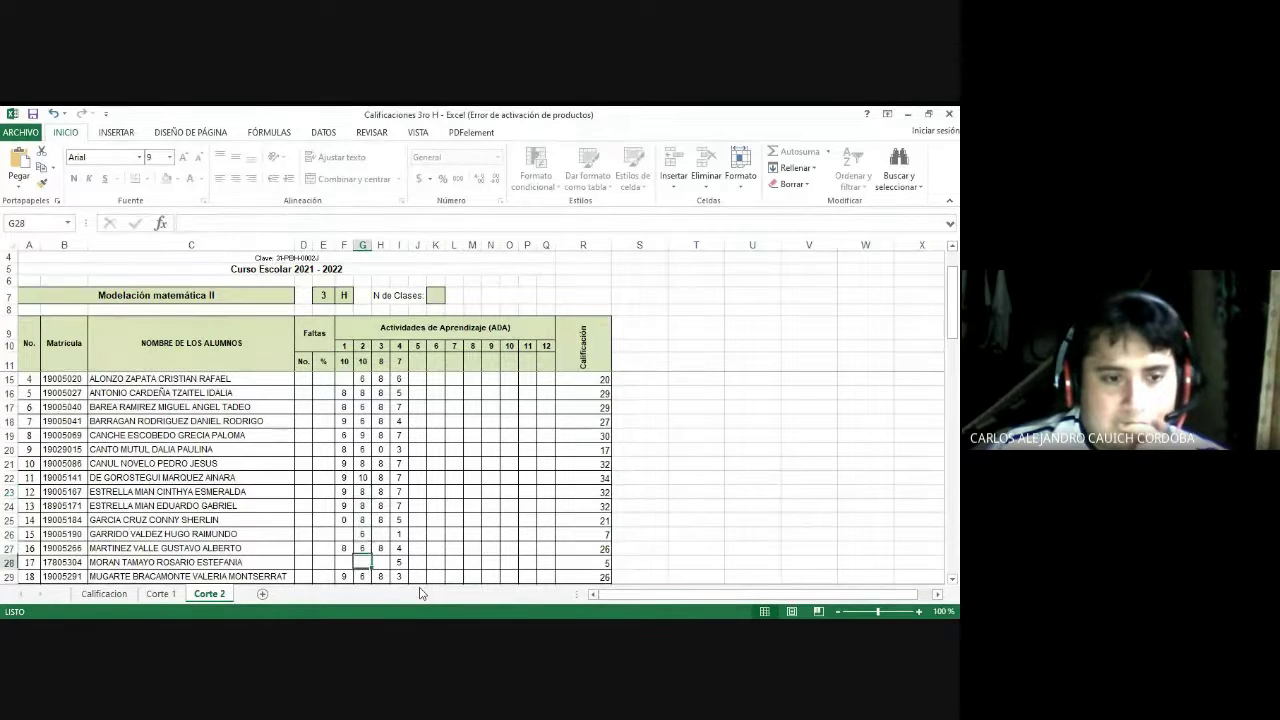
{"action": "key", "text": "Down"}
{"action": "key", "text": "Down"}
{"action": "key", "text": "Down"}
{"action": "key", "text": "Down"}
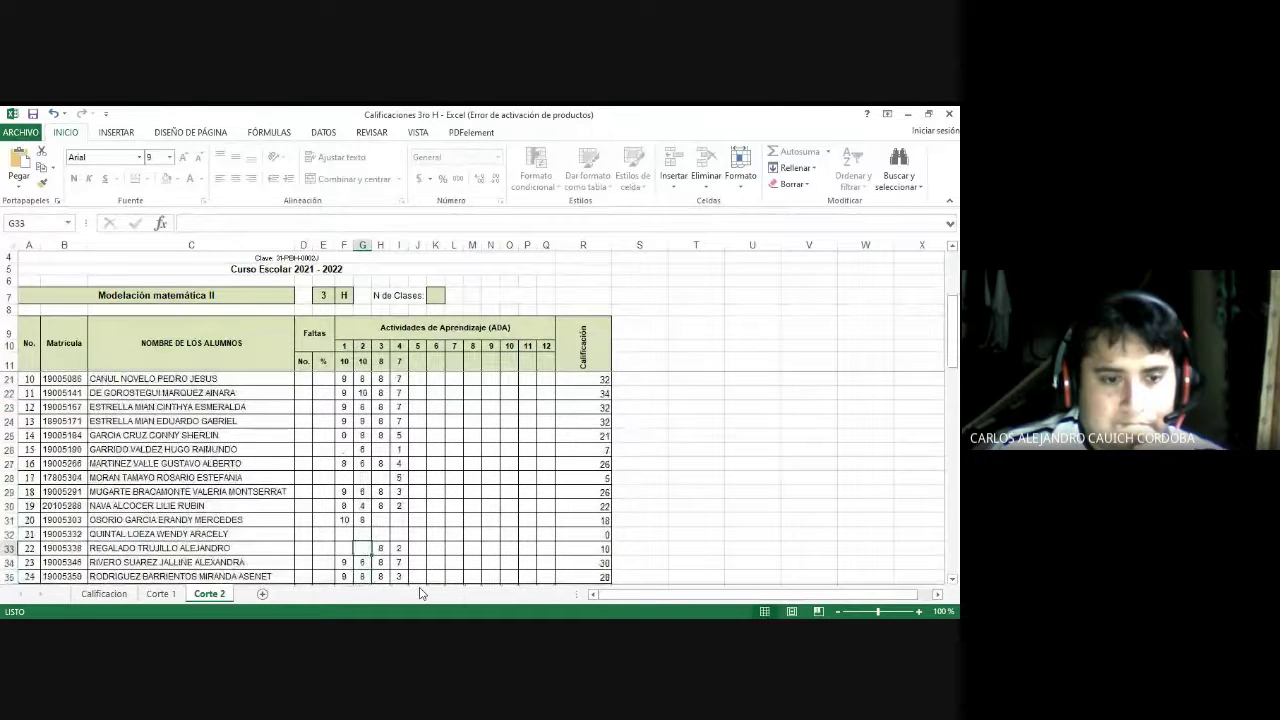
{"action": "key", "text": "Up"}
{"action": "key", "text": "Up"}
{"action": "key", "text": "Up"}
{"action": "type", "text": "1"}
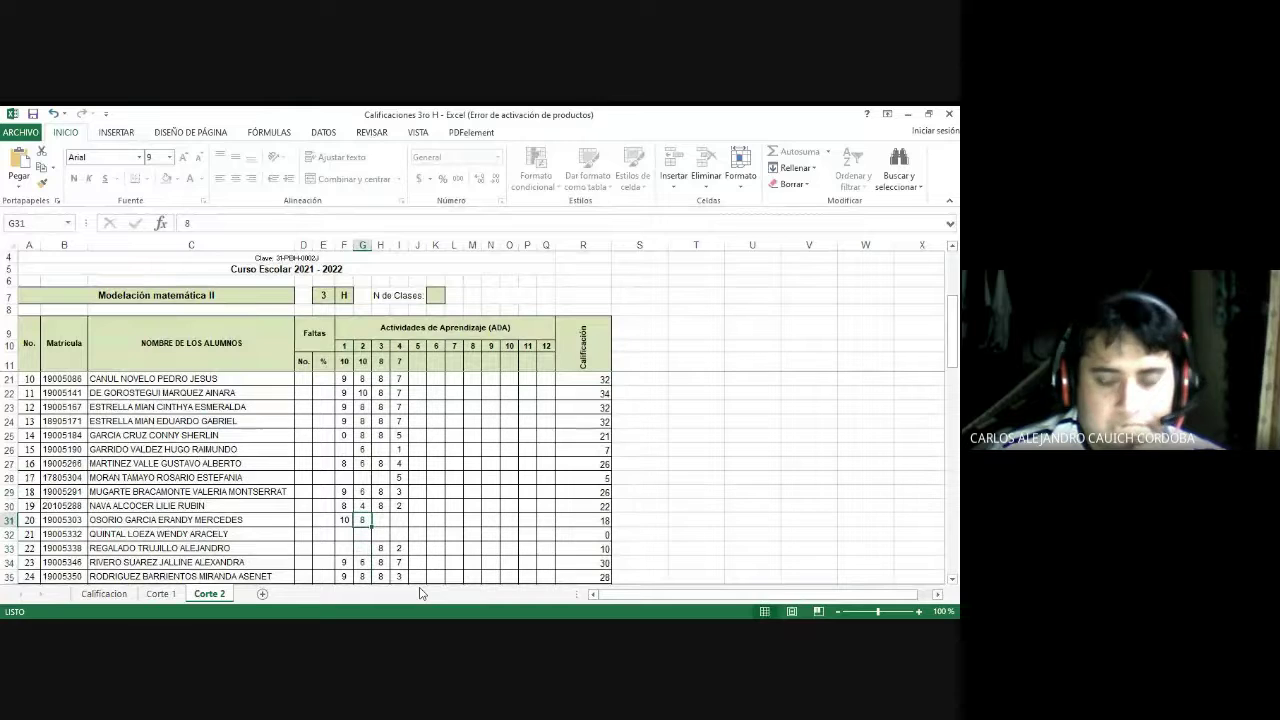
{"action": "type", "text": "0"}
{"action": "key", "text": "Down"}
{"action": "key", "text": "Right"}
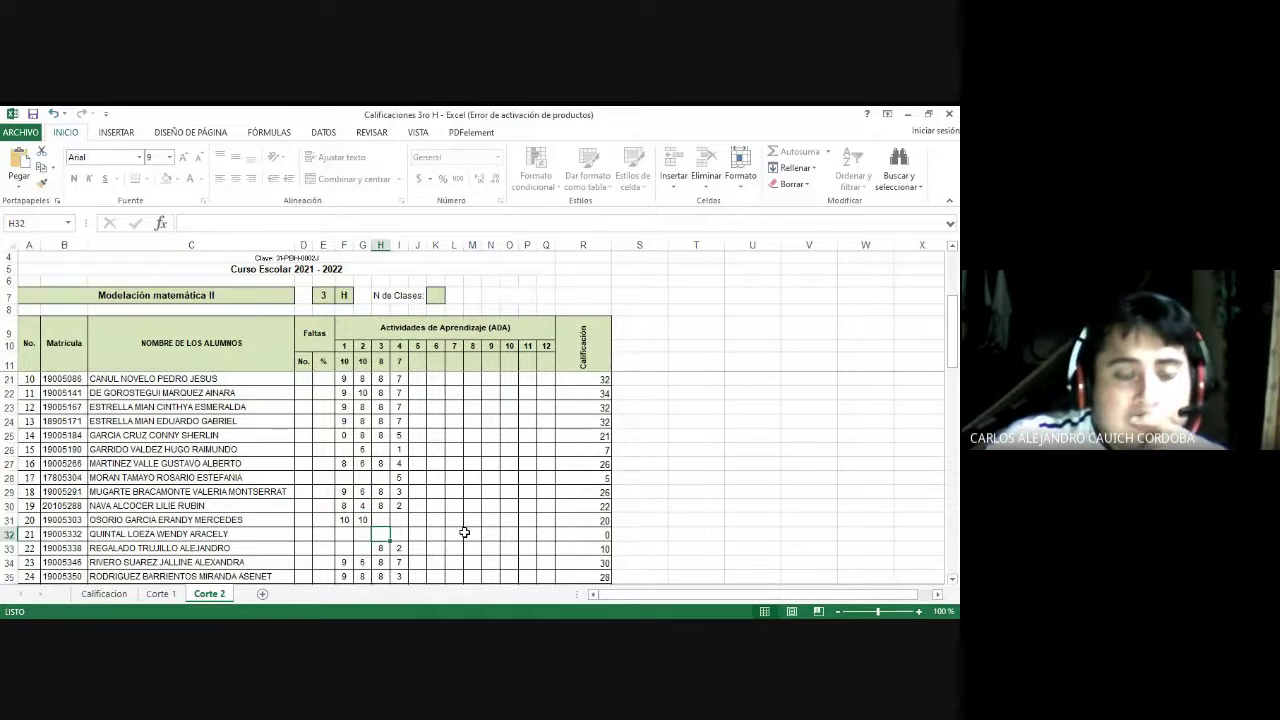
- Check the ADA 3 and ADA 4 cells of student No. 20 in H31 and I31
{"action": "left_click", "coordinate": [381, 519]}
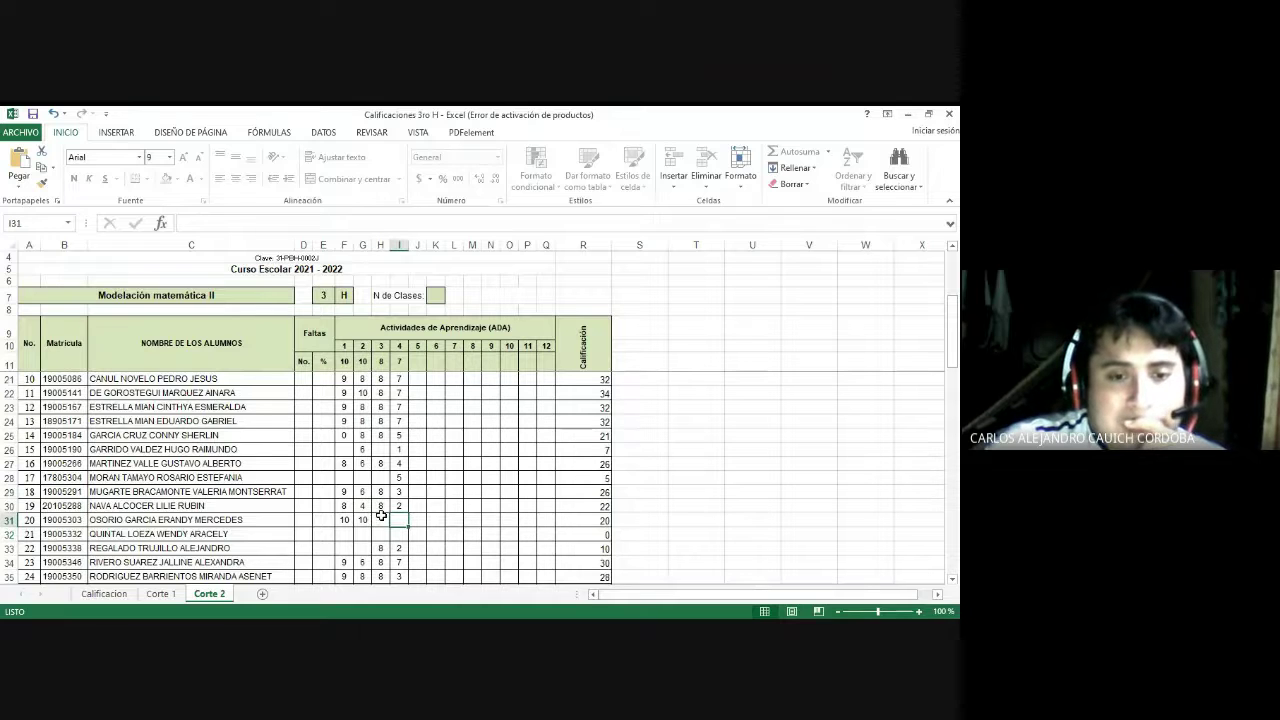
{"action": "left_click", "coordinate": [397, 521]}
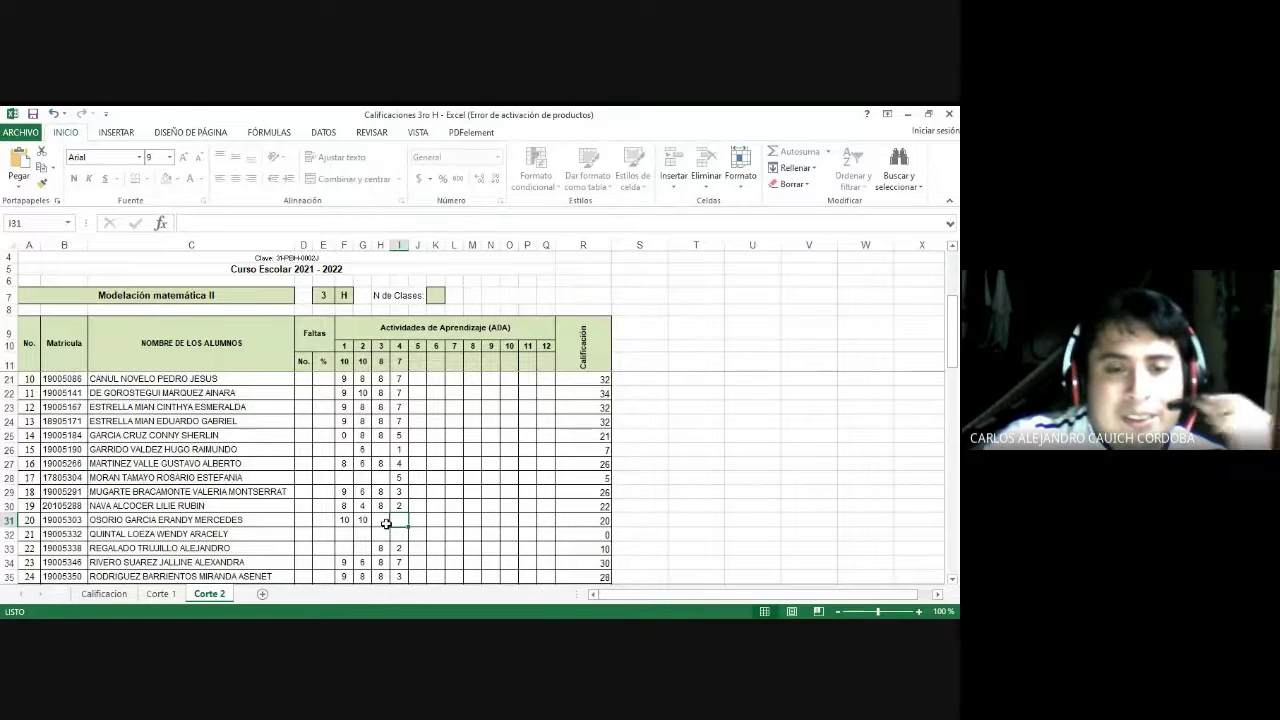
{"action": "key", "text": "Left"}
{"action": "left_click", "coordinate": [398, 524]}
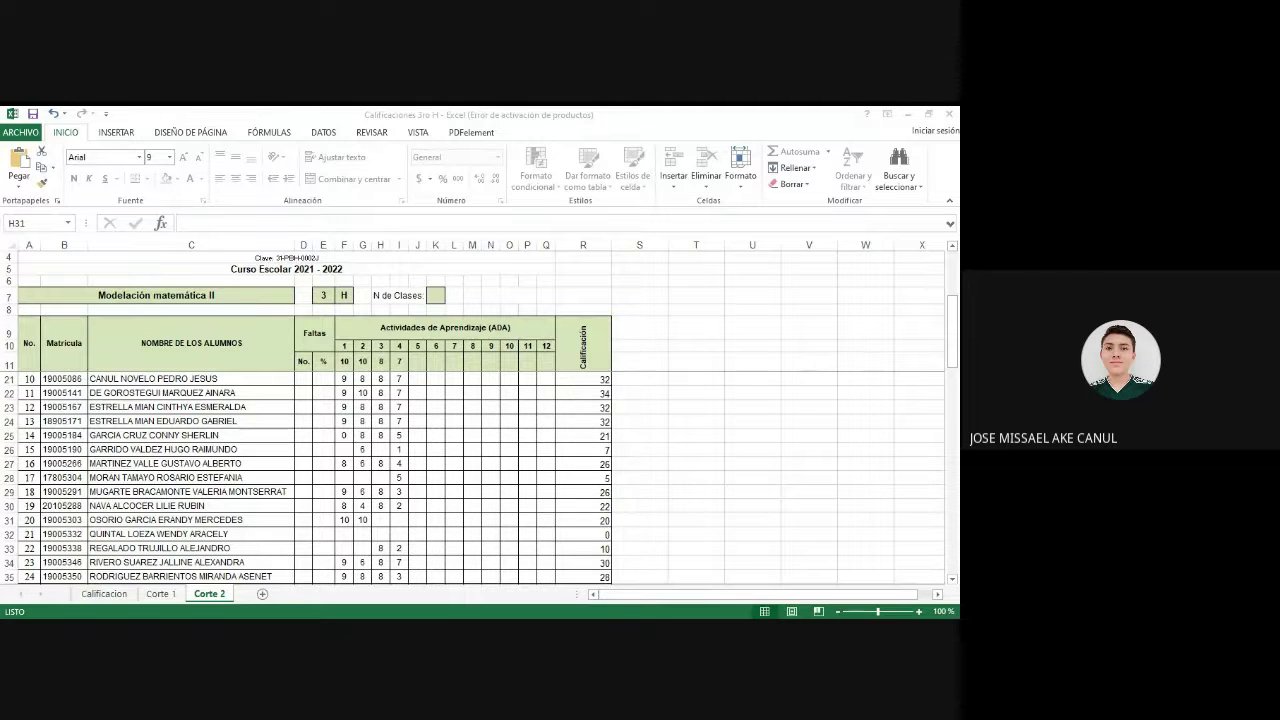
{"action": "left_click", "coordinate": [460, 596]}
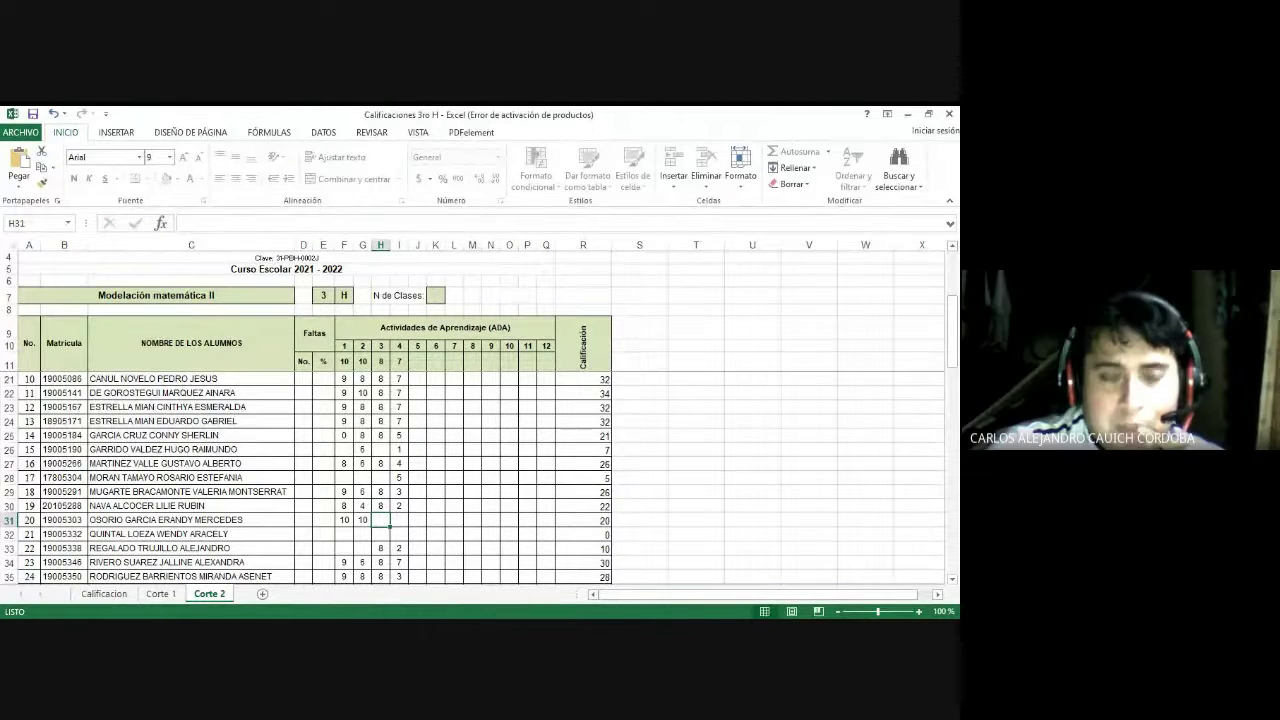
- Set student No. 1's ADA 1 and ADA 2 grades in cells F12 and G12 to 10 each
{"action": "left_click", "coordinate": [464, 426]}
{"action": "scroll", "coordinate": [464, 426], "scroll_direction": "up", "scroll_amount": 3}
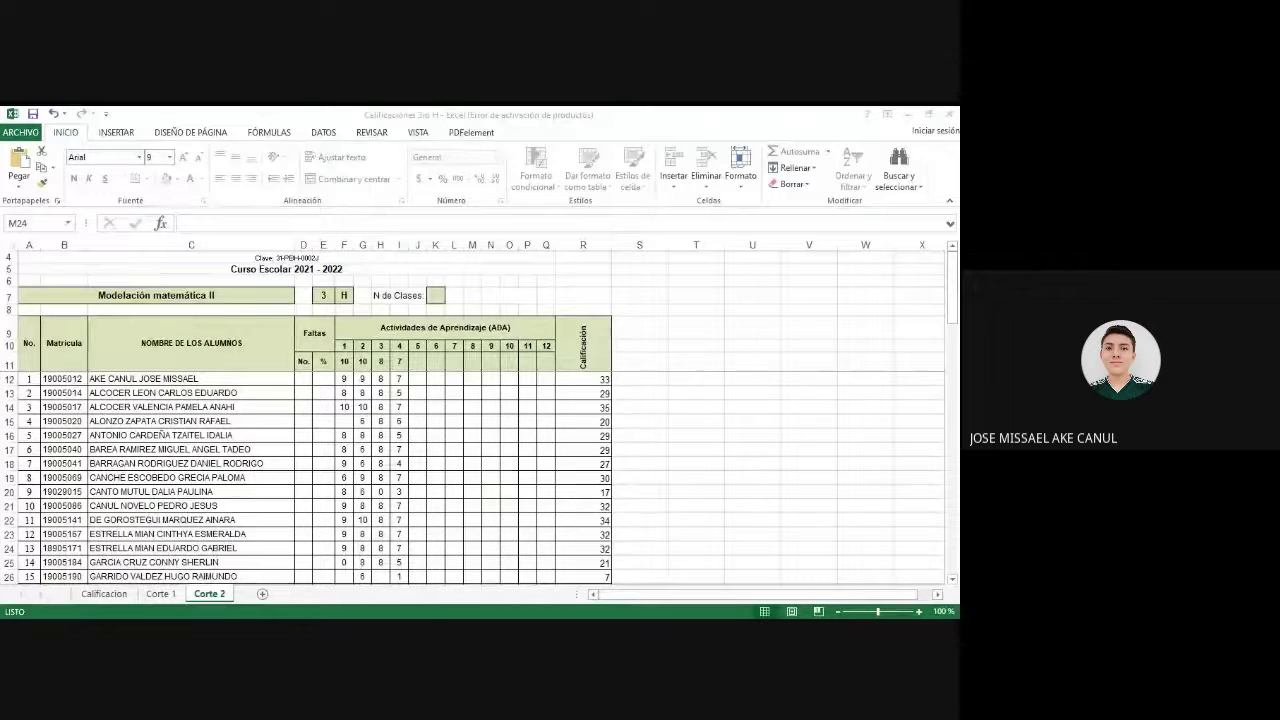
{"action": "left_click", "coordinate": [429, 604]}
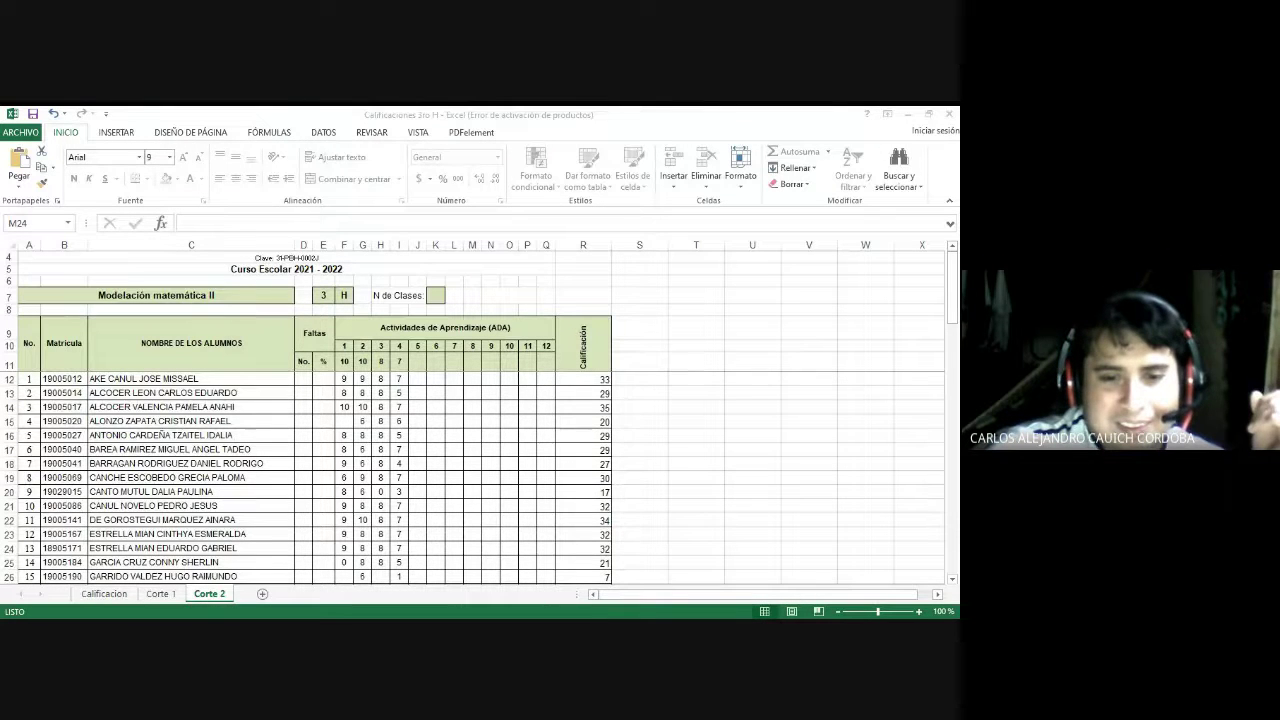
{"action": "left_click", "coordinate": [379, 379]}
{"action": "key", "text": "Left"}
{"action": "key", "text": "Left"}
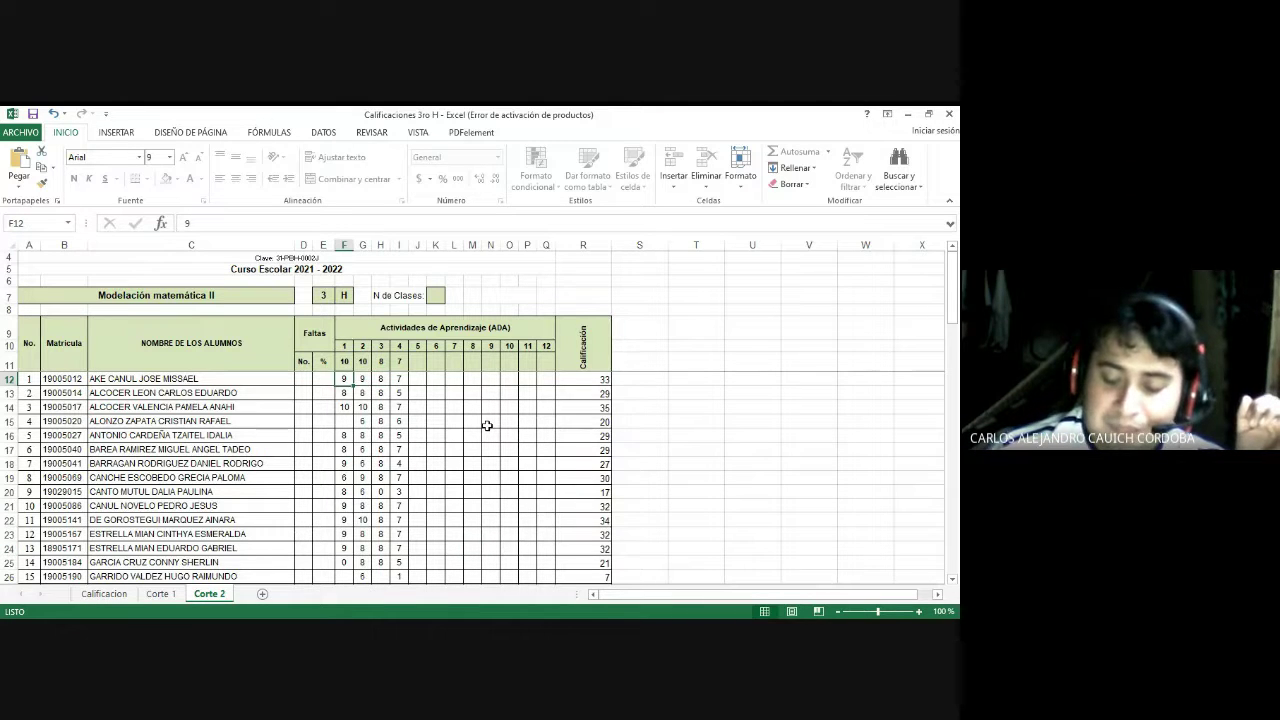
{"action": "type", "text": "10"}
{"action": "key", "text": "Right"}
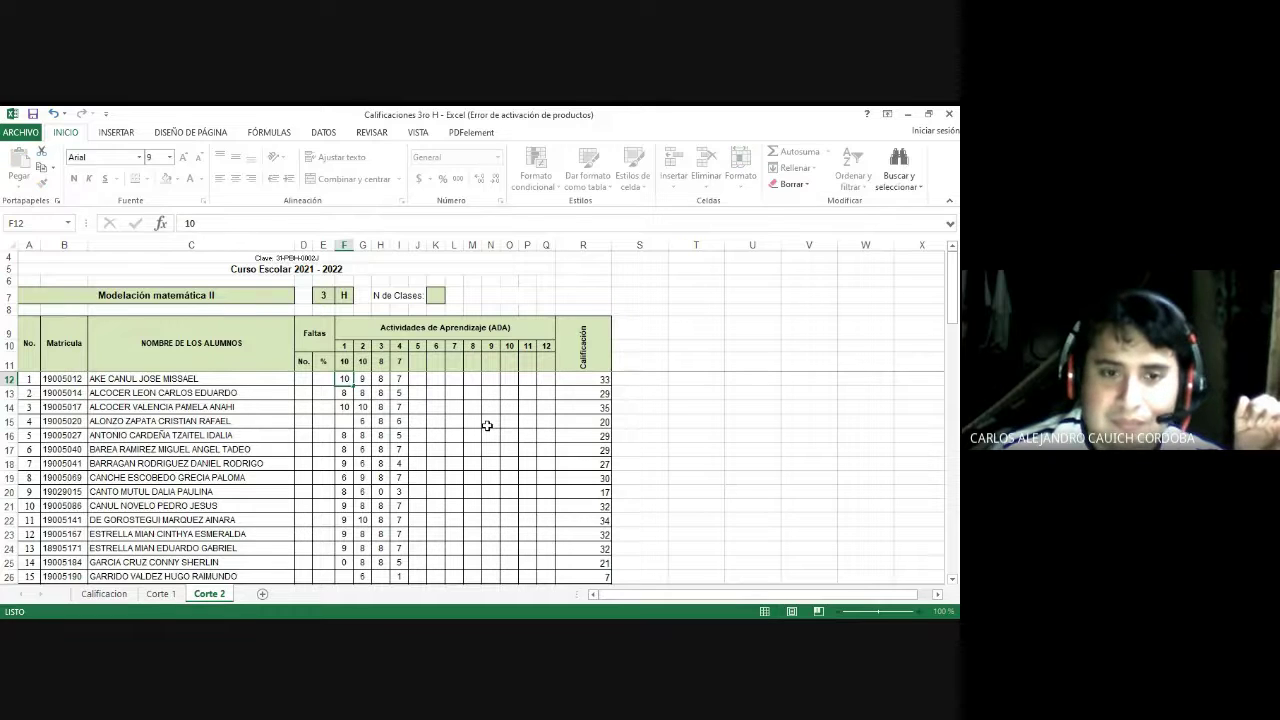
{"action": "type", "text": "10"}
{"action": "key", "text": "Return"}
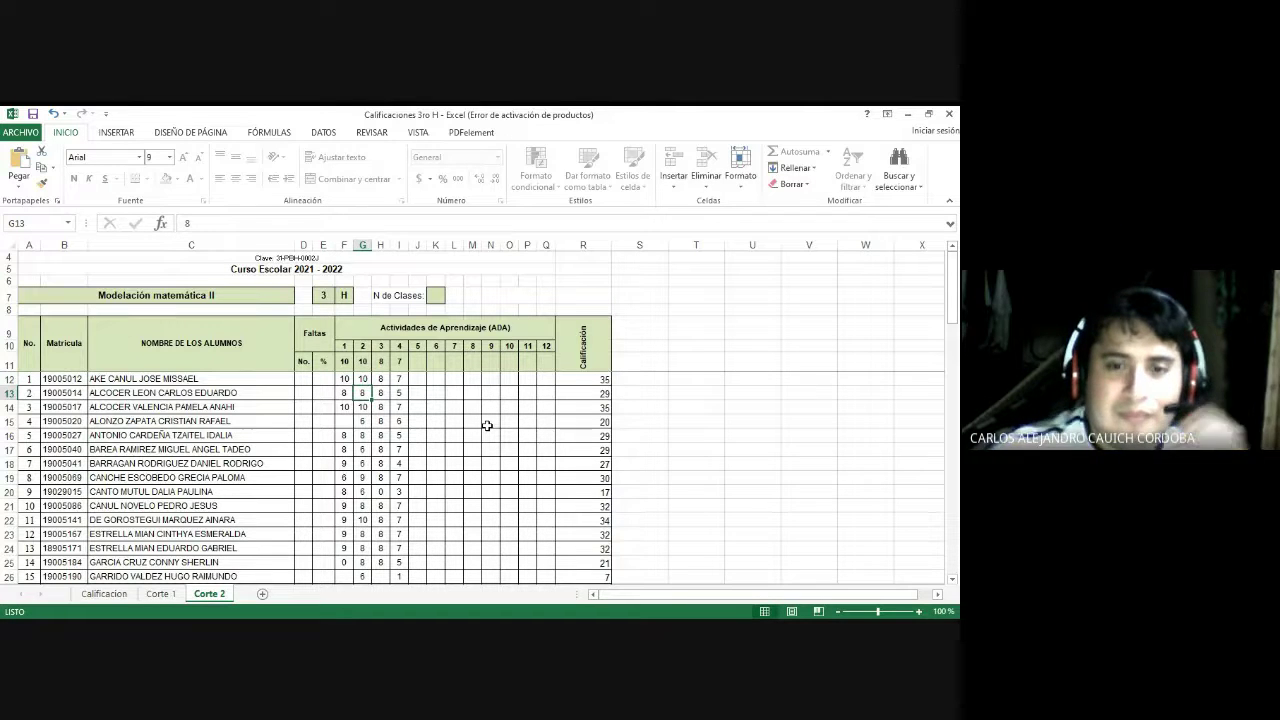
- Look over the Corte 2 student list and the ADA 2 grades of students No. 1 and No. 2
{"action": "scroll", "coordinate": [434, 445], "scroll_direction": "down", "scroll_amount": 2}
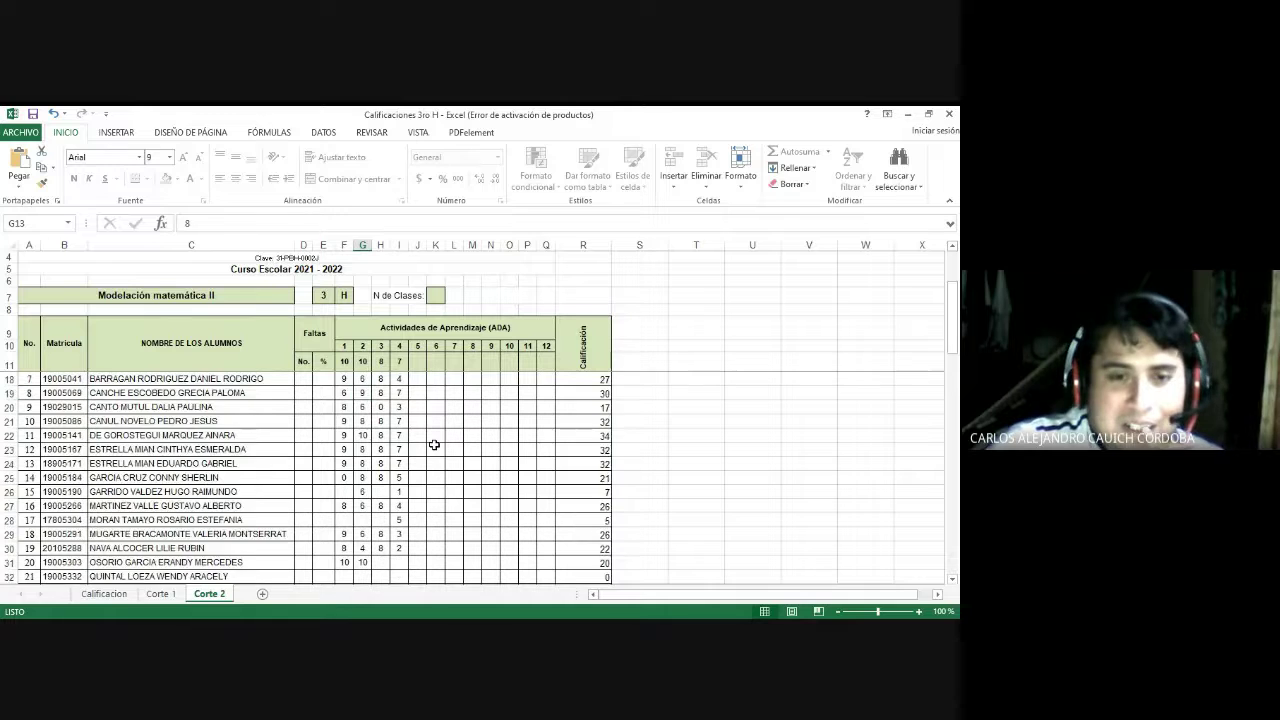
{"action": "scroll", "coordinate": [434, 445], "scroll_direction": "down", "scroll_amount": 3}
{"action": "scroll", "coordinate": [430, 460], "scroll_direction": "up", "scroll_amount": 6}
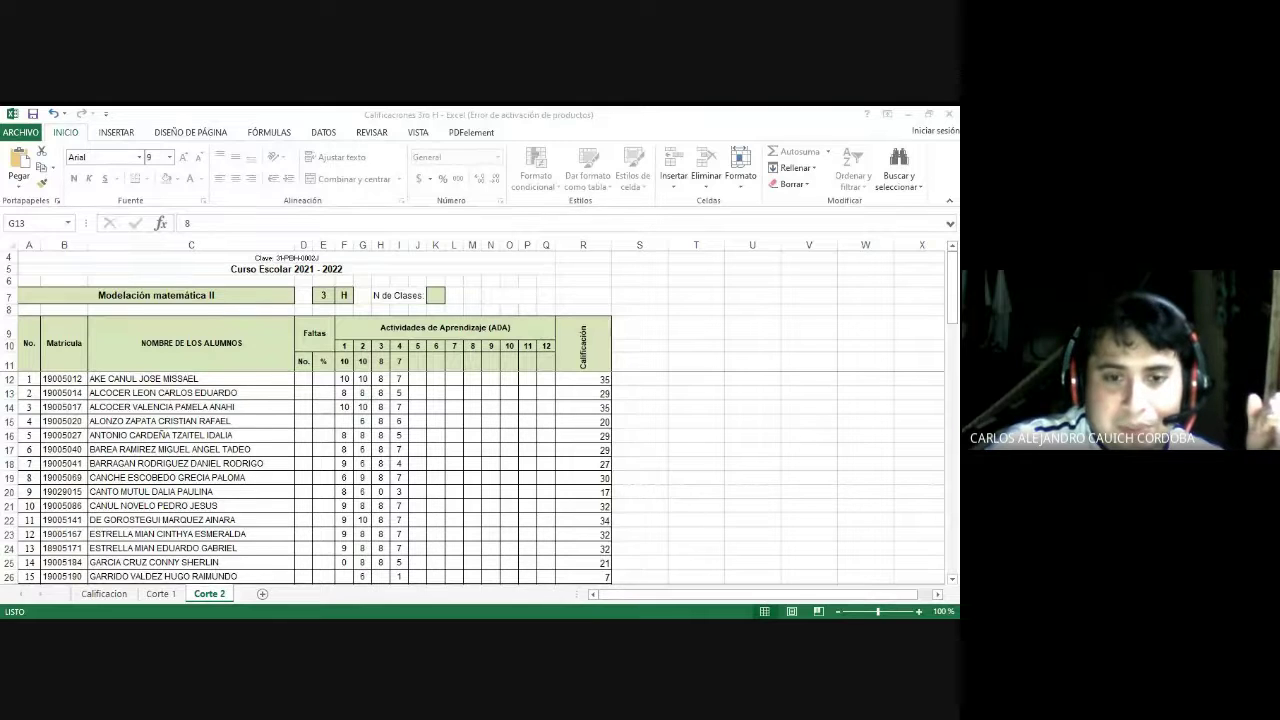
{"action": "key", "text": "alt+Tab"}
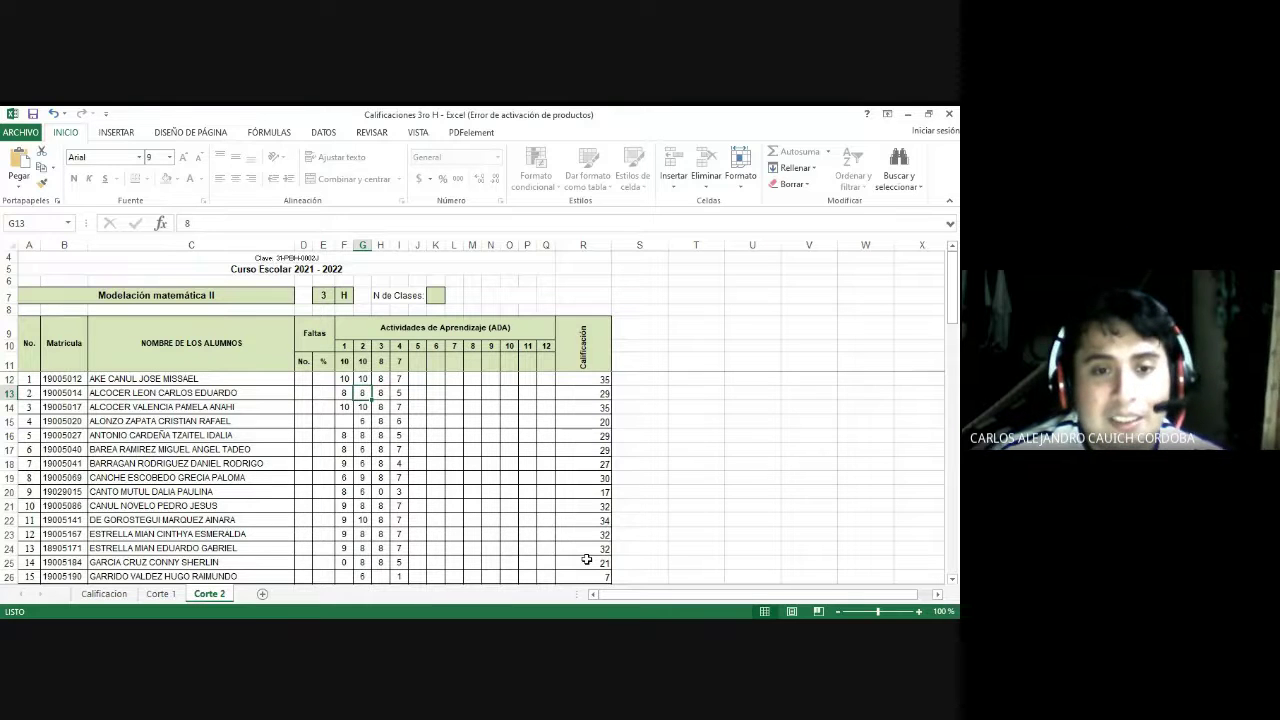
{"action": "key", "text": "Up"}
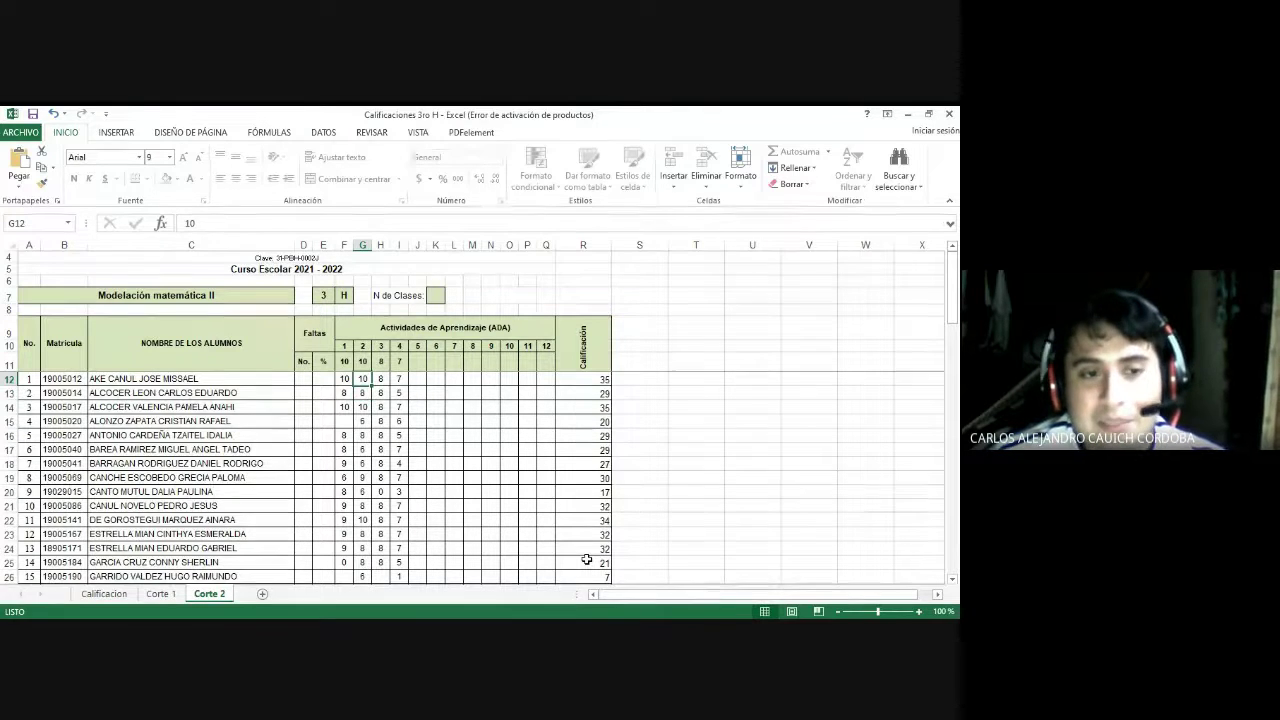
{"action": "key", "text": "Down"}
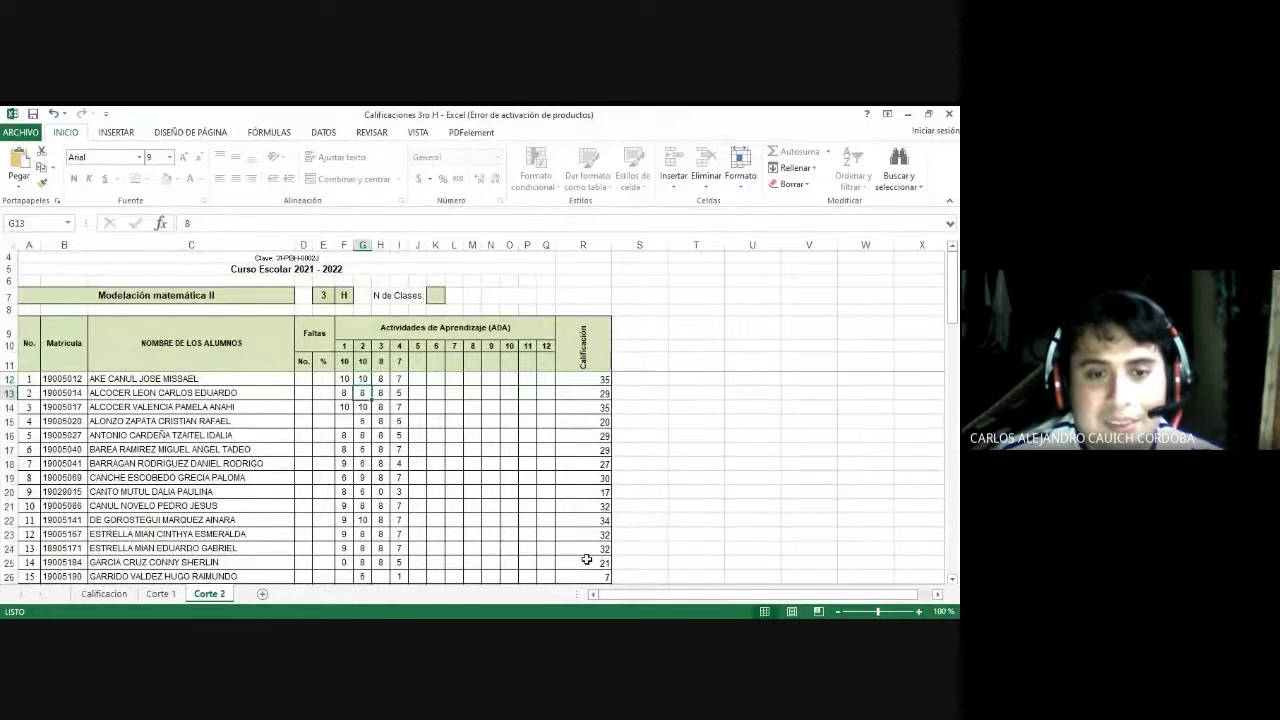
- Set student No. 2's ADA 1 grade in F13 to 10 and student No. 4's ADA 2 grade in G15 to 8
{"action": "key", "text": "Left"}
{"action": "key", "text": "Return"}
{"action": "key", "text": "Down"}
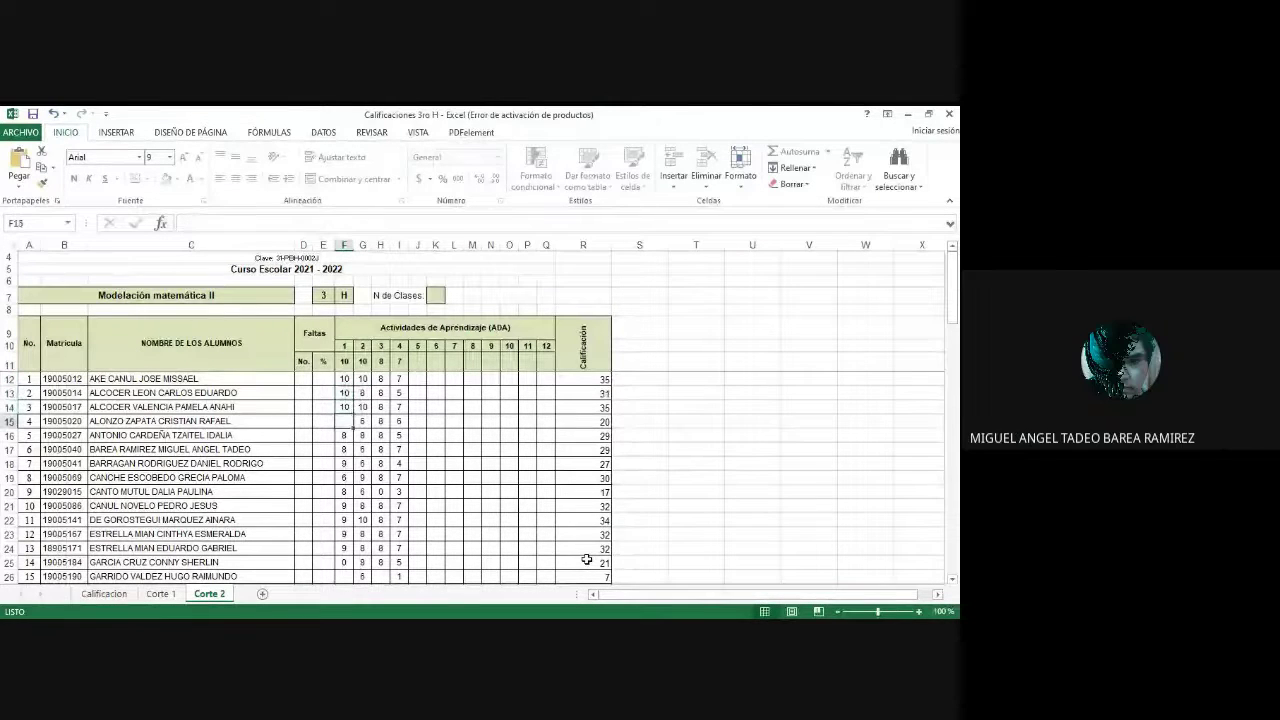
{"action": "key", "text": "Right"}
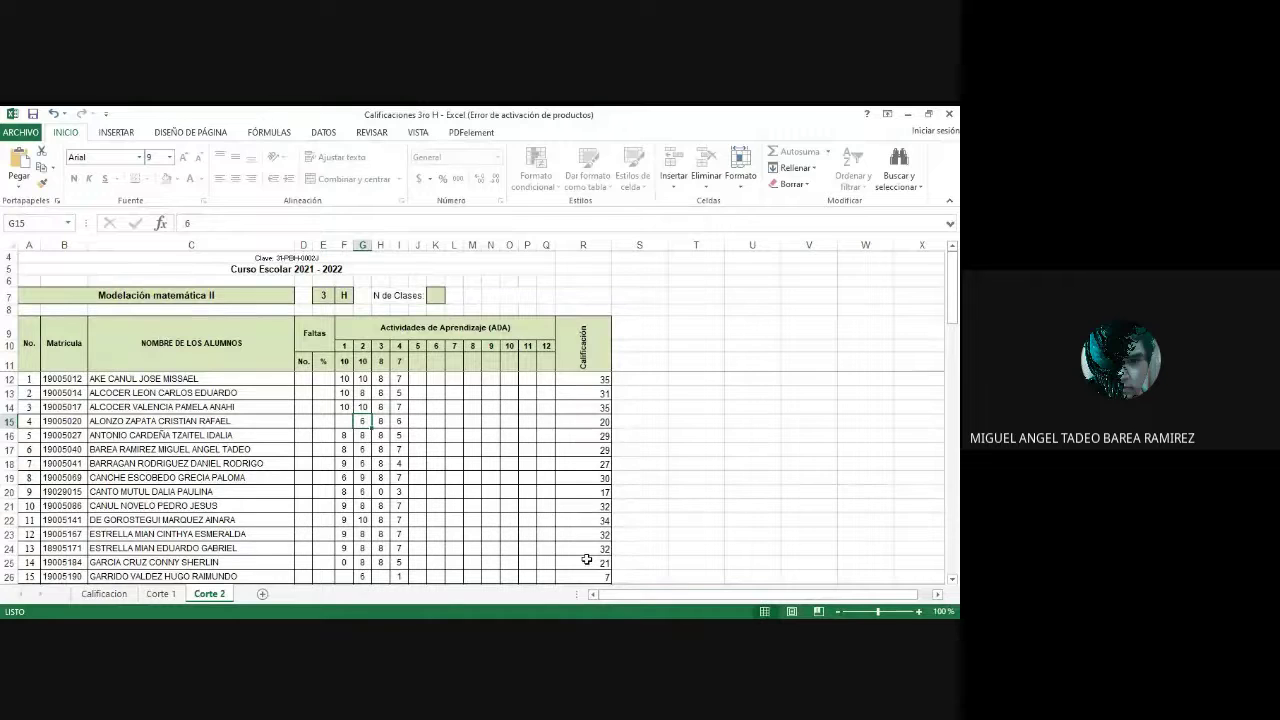
{"action": "type", "text": "8"}
{"action": "key", "text": "Return"}
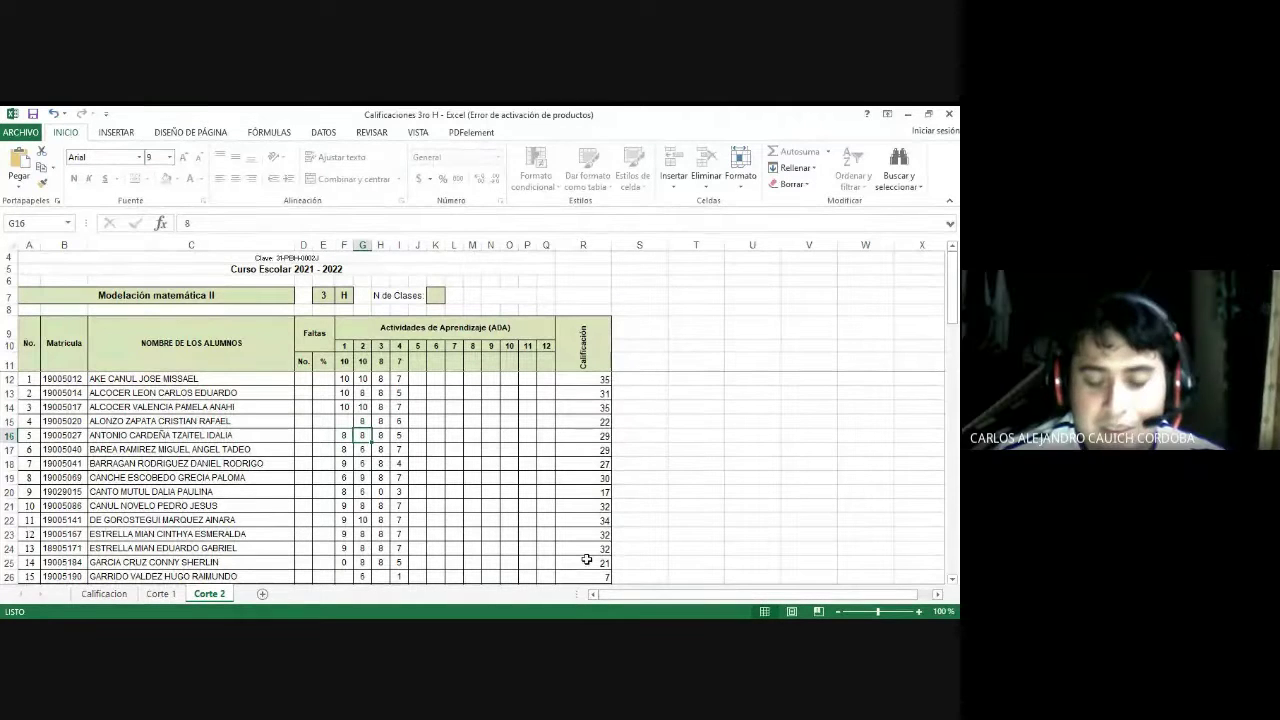
- Set the ADA 2 grades of students No. 5, 6 and 7 in G16:G18 to 10, 8 and 8
{"action": "type", "text": "10"}
{"action": "key", "text": "Return"}
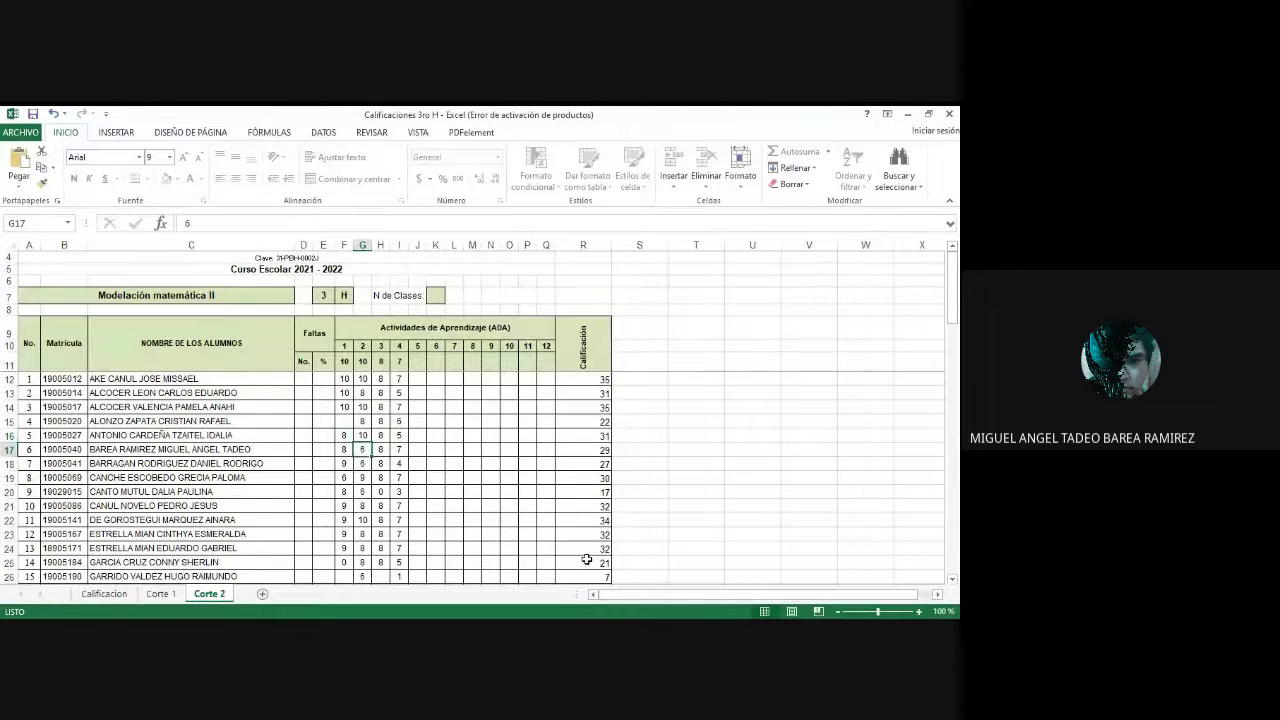
{"action": "type", "text": "8"}
{"action": "key", "text": "Return"}
{"action": "type", "text": "8"}
{"action": "key", "text": "Return"}
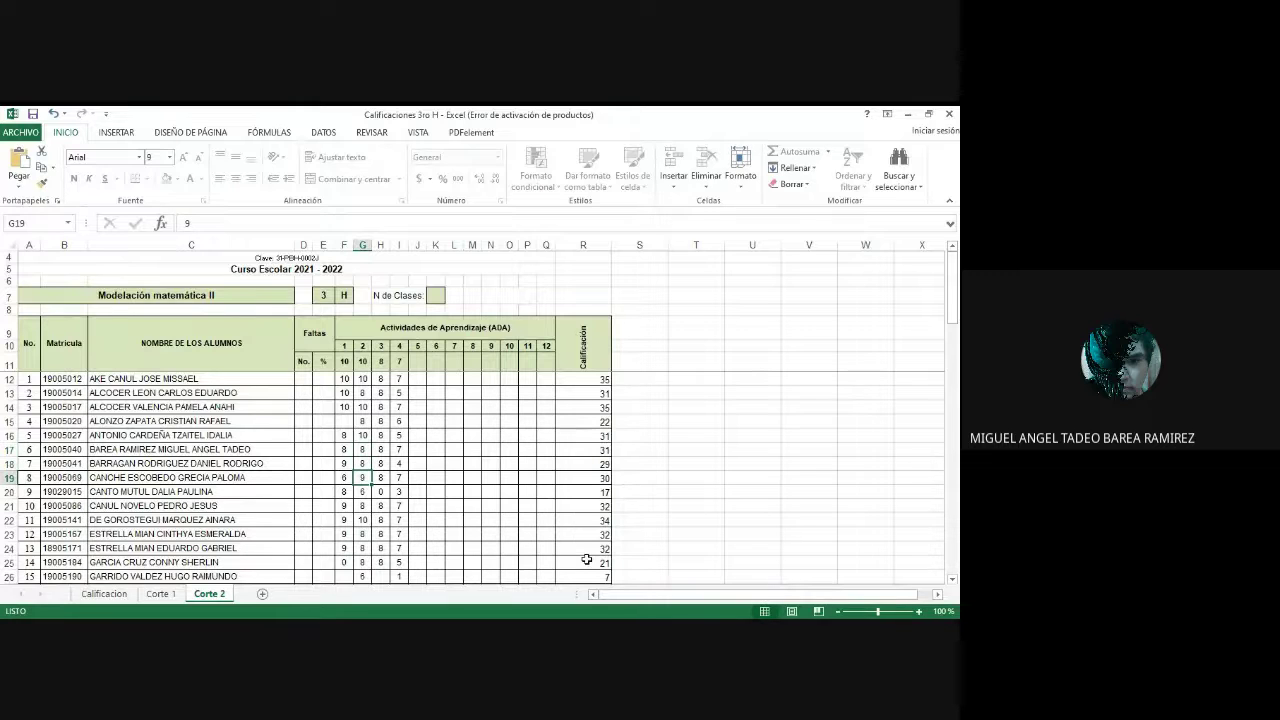
- Set student No. 8's ADA 1 grade in F19 and student No. 9's ADA 2 grade in G20 to 8 each
{"action": "key", "text": "Left"}
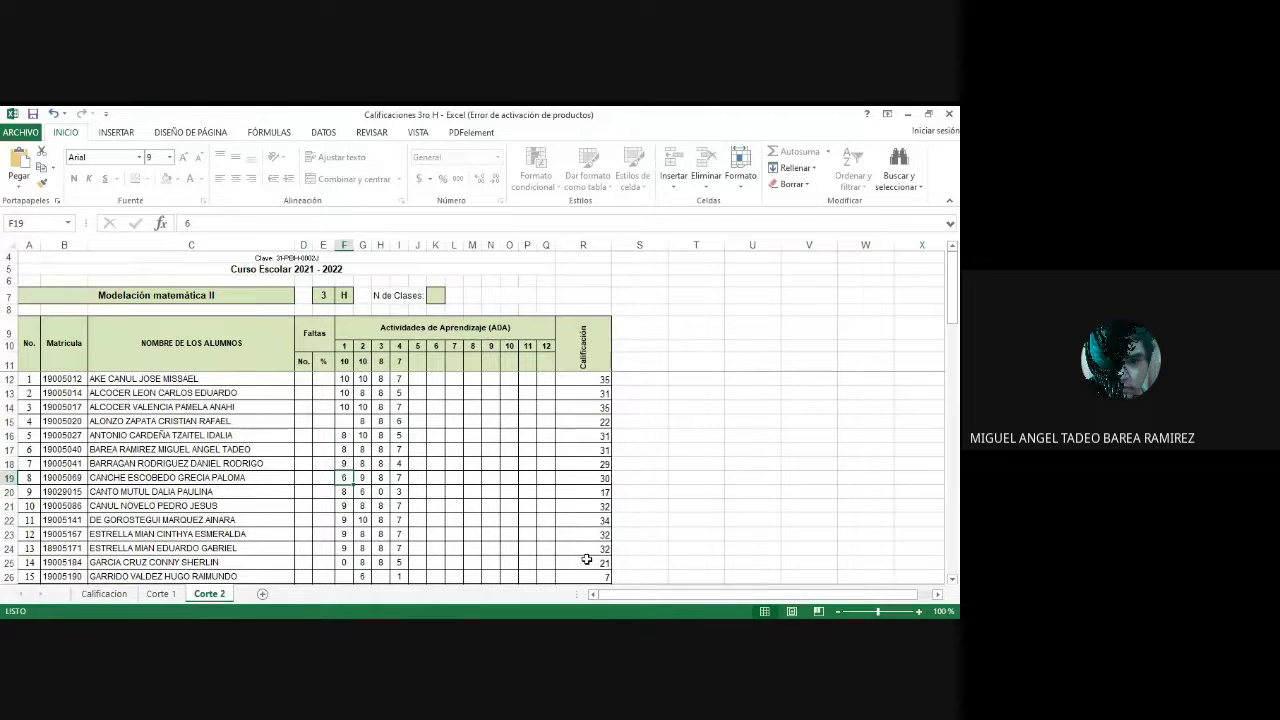
{"action": "type", "text": "8"}
{"action": "key", "text": "Return"}
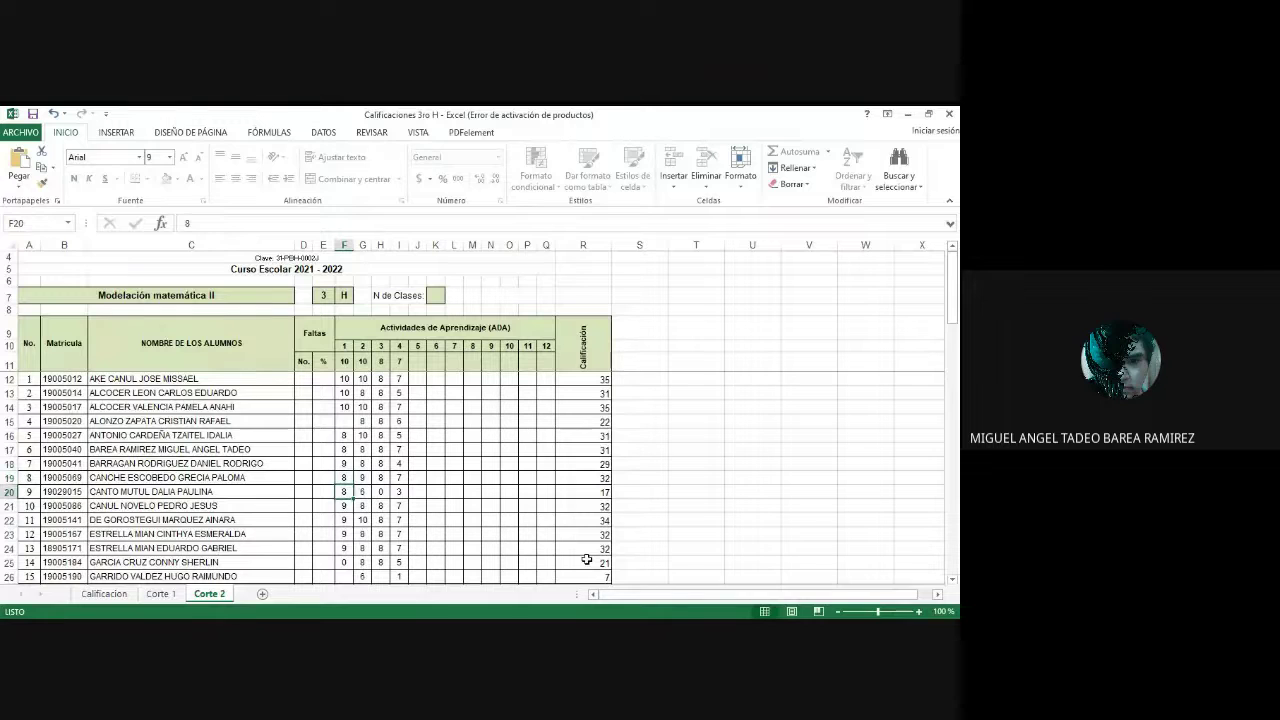
{"action": "key", "text": "Right"}
{"action": "type", "text": "8"}
{"action": "key", "text": "Return"}
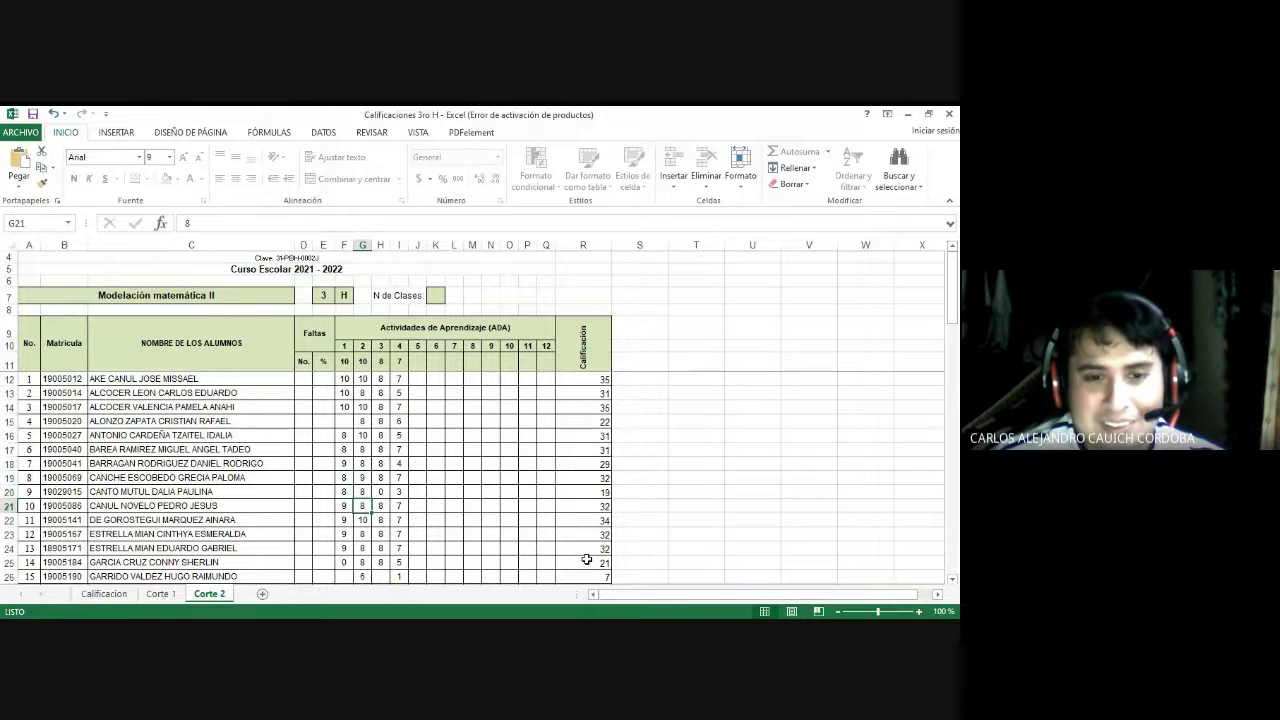
- Set student No. 10's ADA 2 grade in G21 and student No. 11's ADA 1 grade in F22 to 10 each
{"action": "type", "text": "10"}
{"action": "key", "text": "Return"}
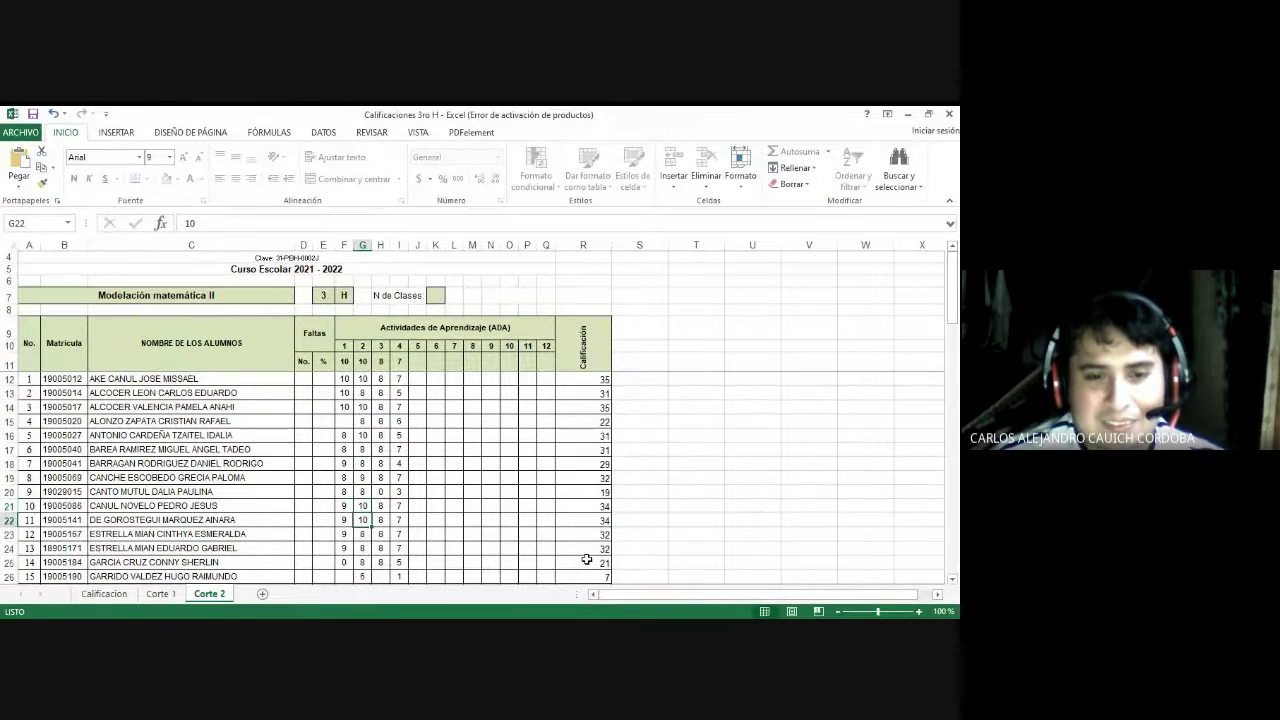
{"action": "key", "text": "Left"}
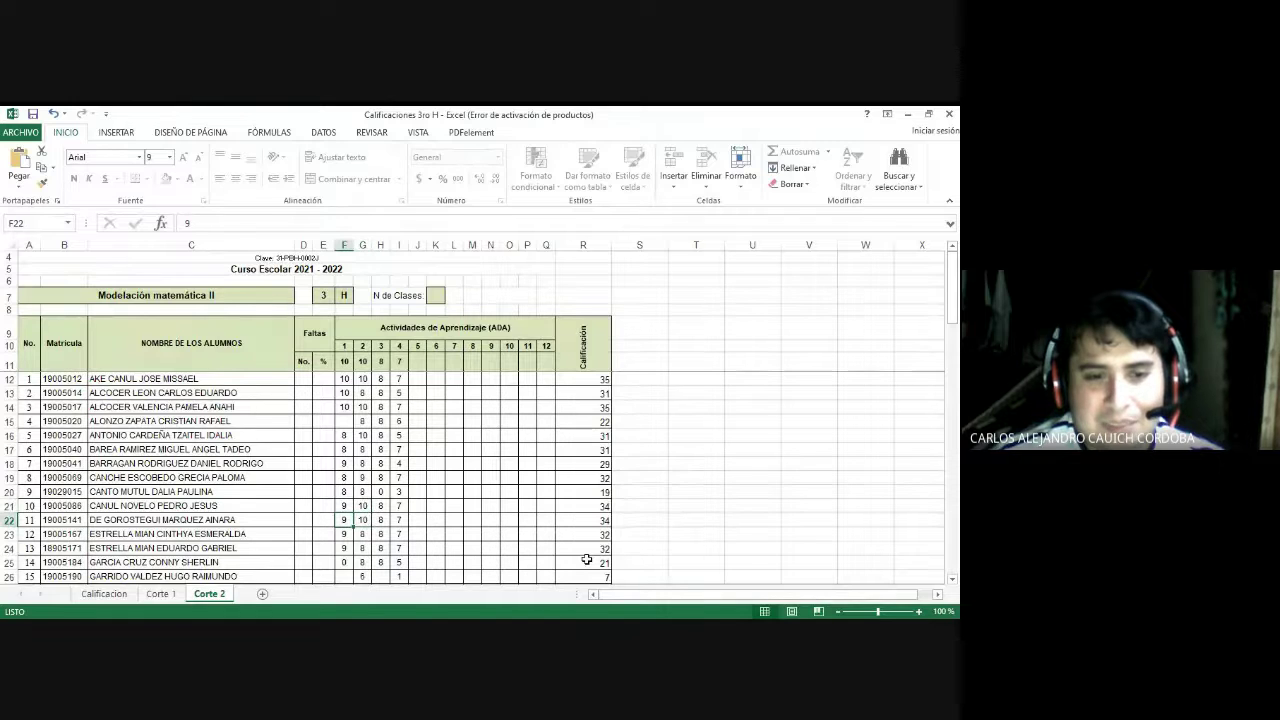
{"action": "type", "text": "10"}
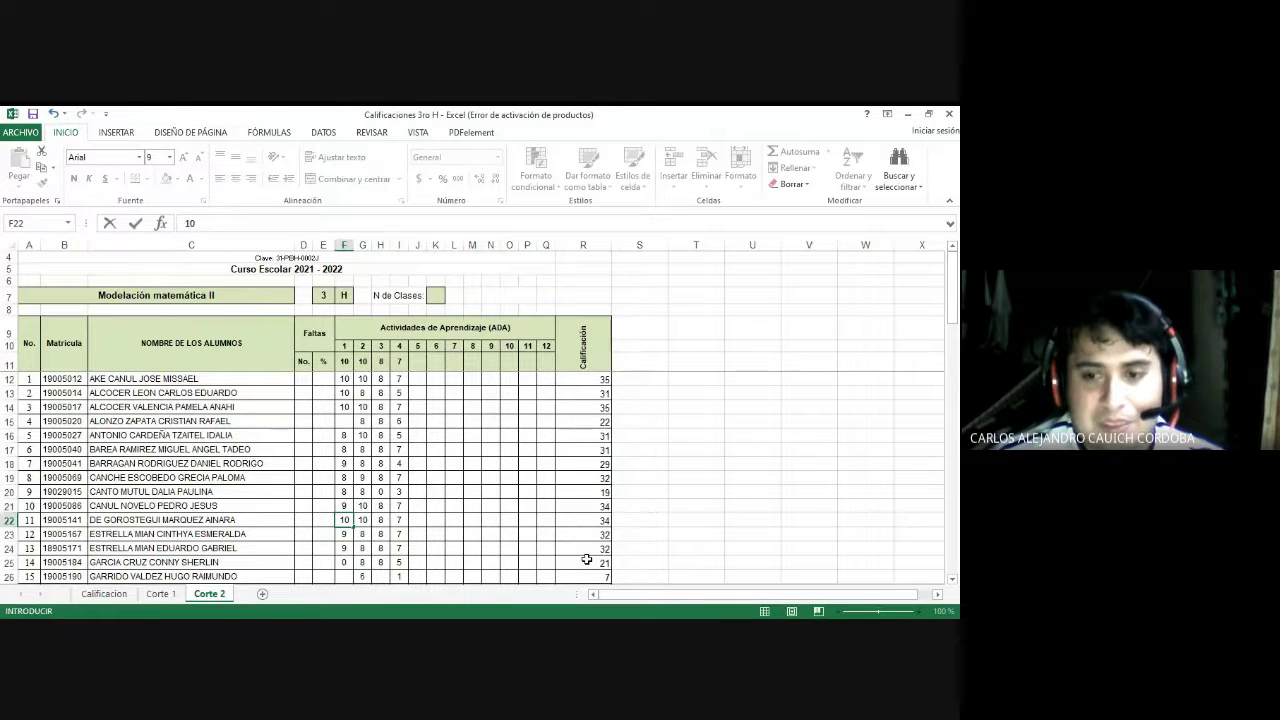
{"action": "key", "text": "Return"}
- Set the ADA 2 grades of students No. 12, 13 and 14 in G23:G25 to 10 each
{"action": "key", "text": "Right"}
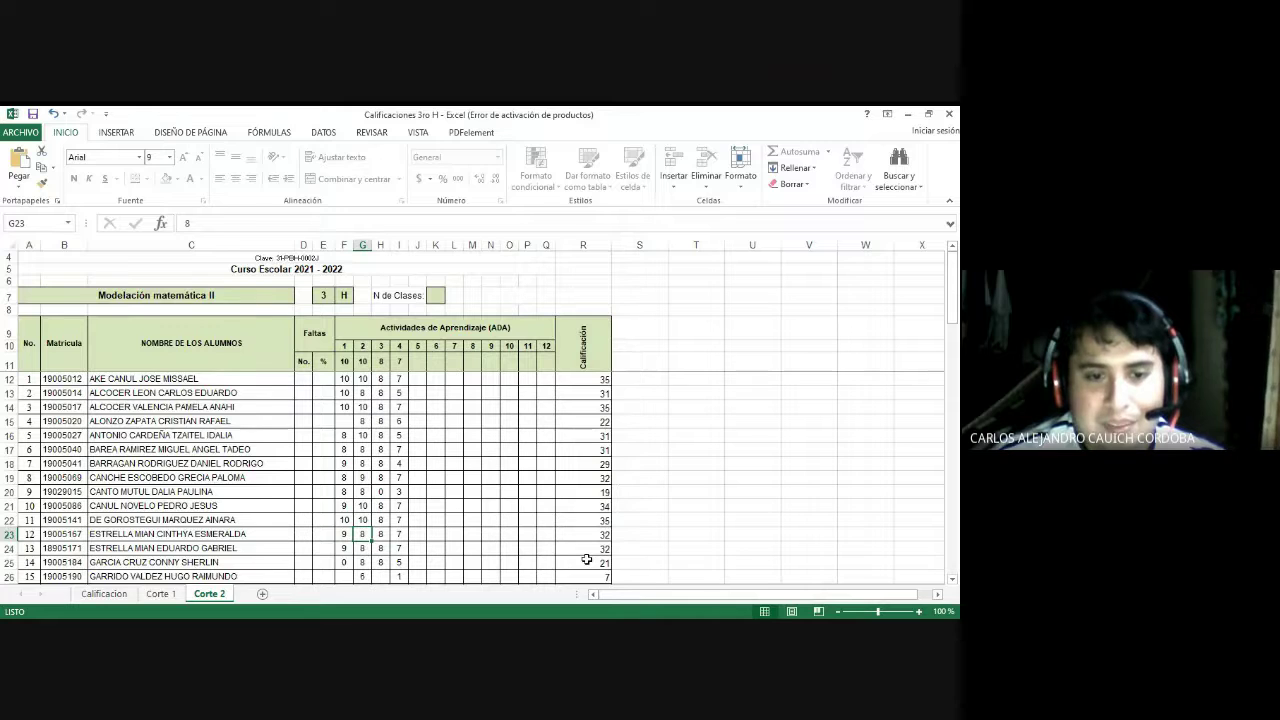
{"action": "type", "text": "10"}
{"action": "key", "text": "Return"}
{"action": "type", "text": "10"}
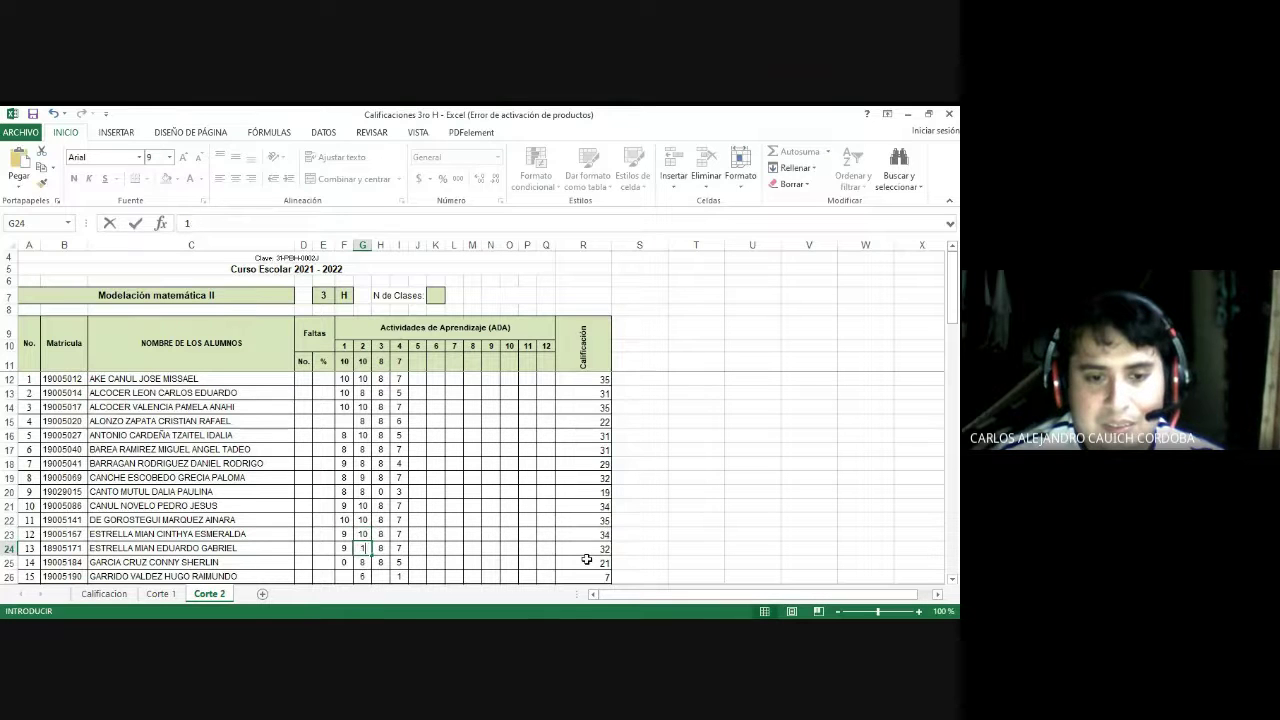
{"action": "key", "text": "Return"}
{"action": "type", "text": "10"}
{"action": "key", "text": "Return"}
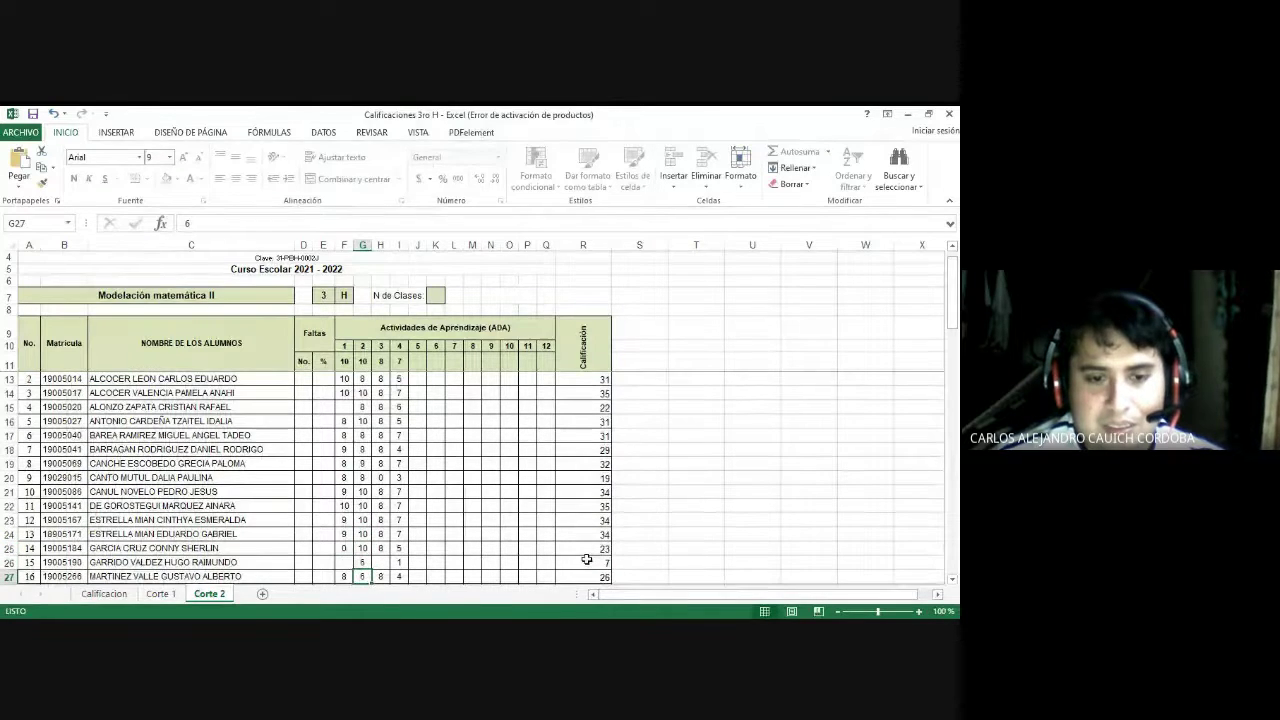
- Set the ADA 2 grades of students No. 15 and 16 in G26:G27 to 8 each
{"action": "type", "text": "8"}
{"action": "key", "text": "Return"}
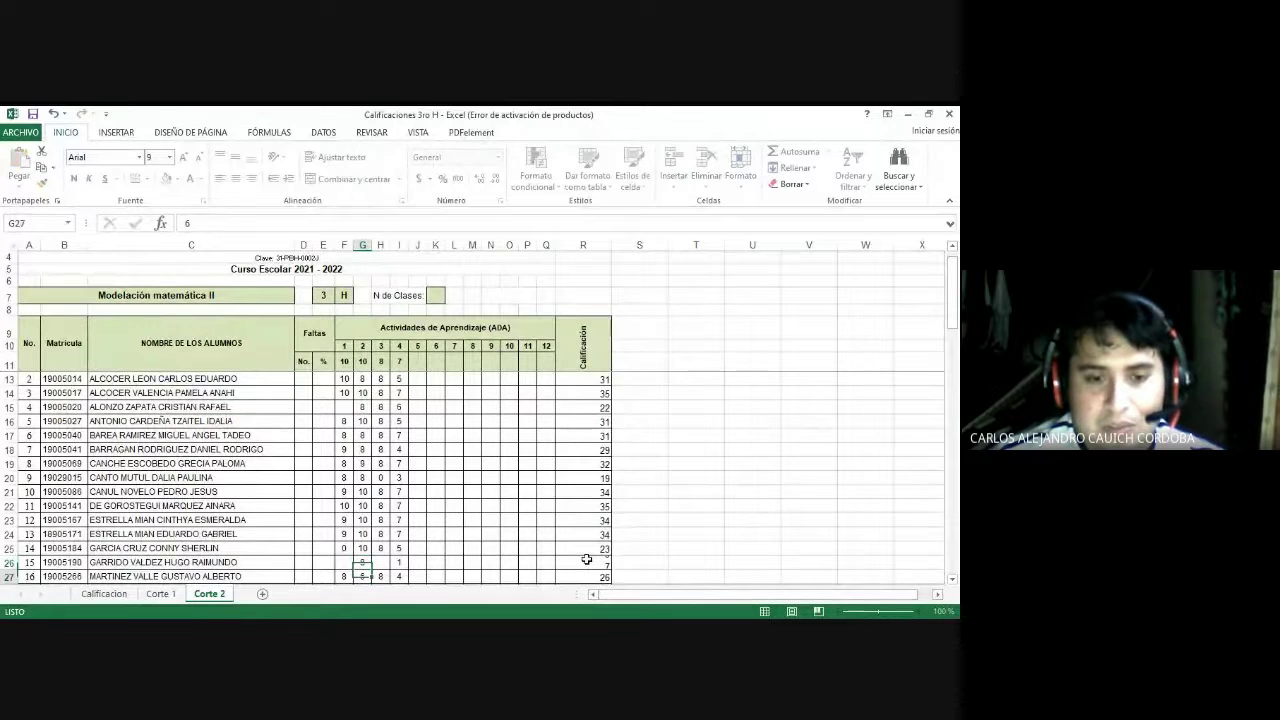
{"action": "type", "text": "8"}
{"action": "key", "text": "Return"}
{"action": "key", "text": "Return"}
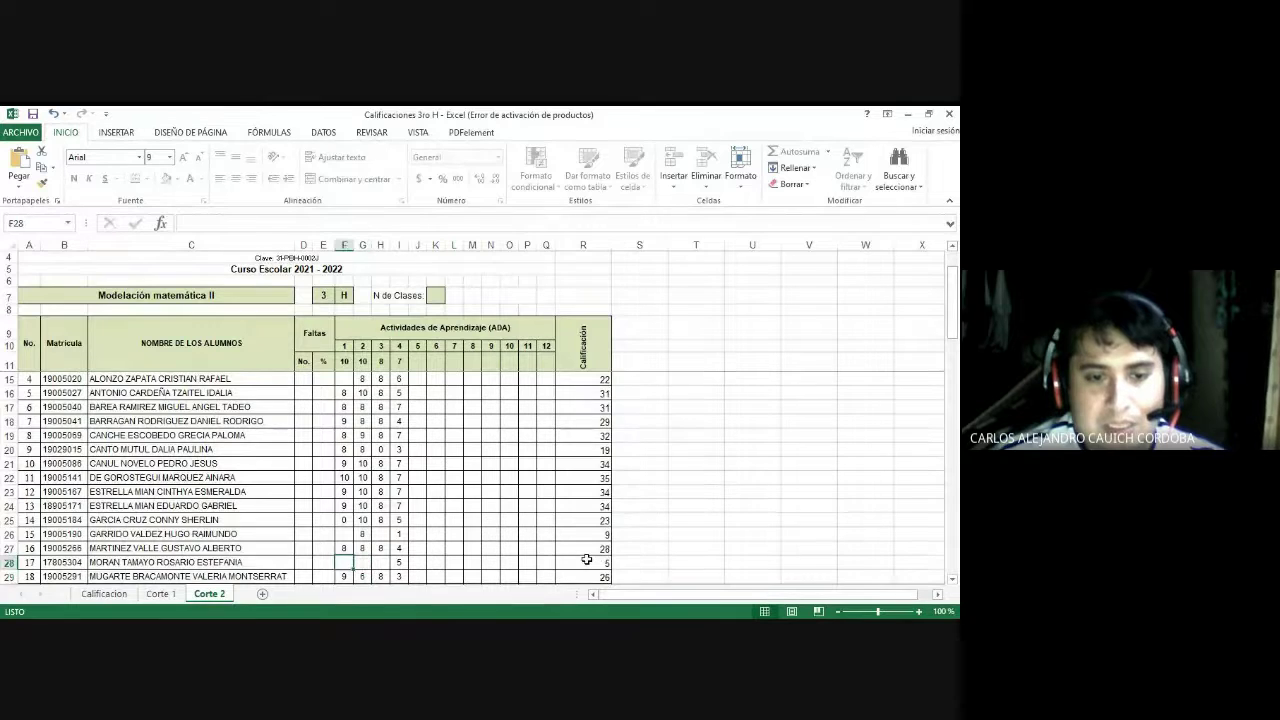
- Set student No. 17's ADA 4 grade in cell I28 to 7
{"action": "key", "text": "Down"}
{"action": "key", "text": "Up"}
{"action": "key", "text": "Up"}
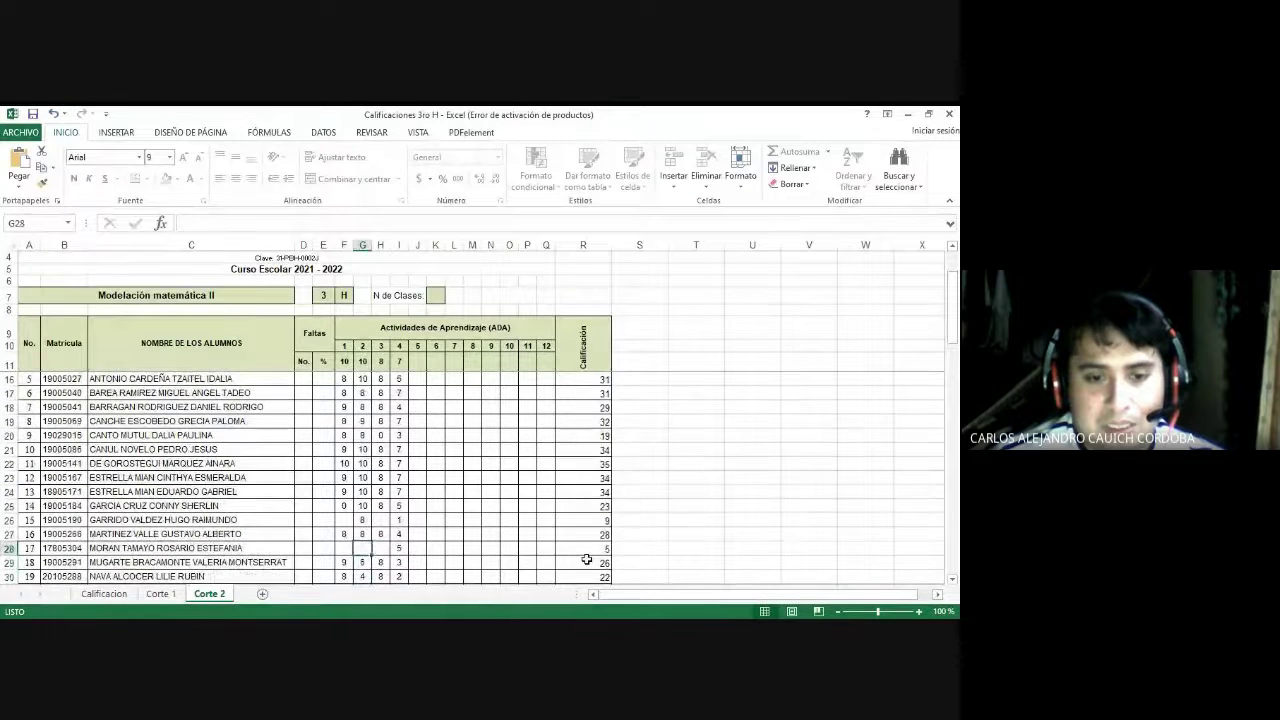
{"action": "key", "text": "Right"}
{"action": "key", "text": "Right"}
{"action": "type", "text": "7"}
{"action": "key", "text": "Return"}
- Set the ADA 2 grades of students No. 18 and 19 in G29:G30 to 8 and 6
{"action": "key", "text": "Left"}
{"action": "key", "text": "Left"}
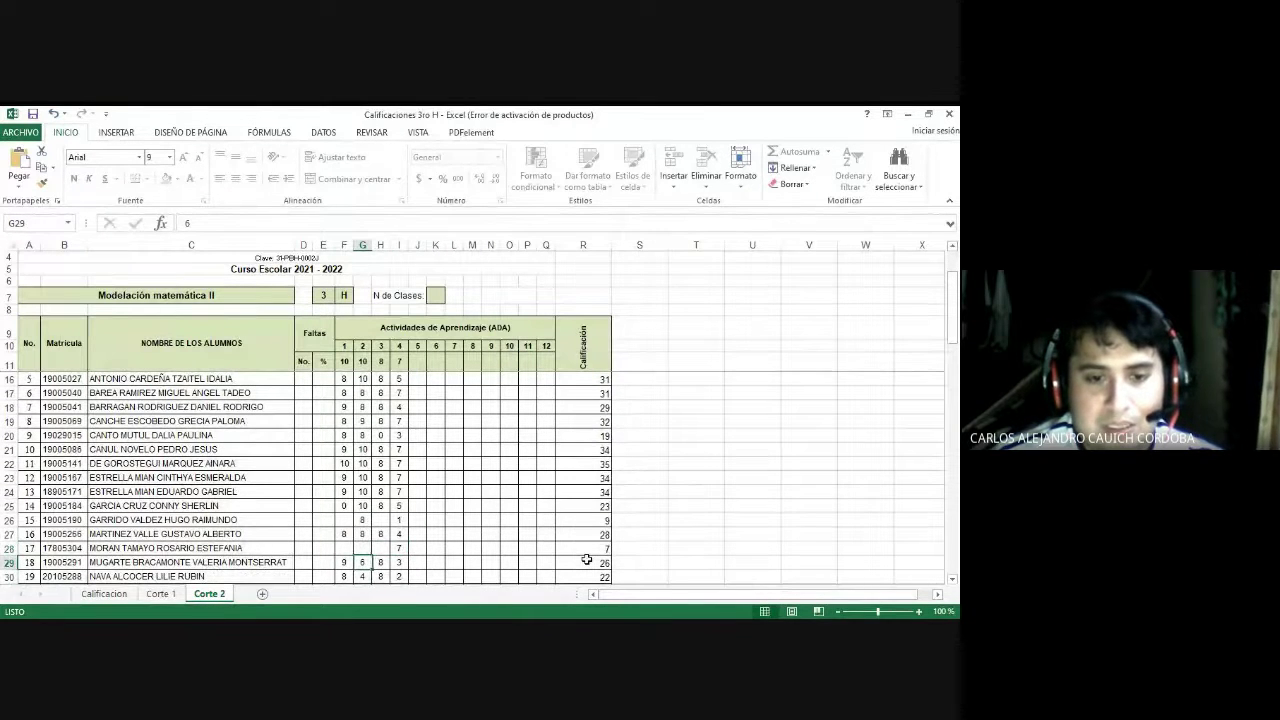
{"action": "type", "text": "8"}
{"action": "key", "text": "Return"}
{"action": "type", "text": "6"}
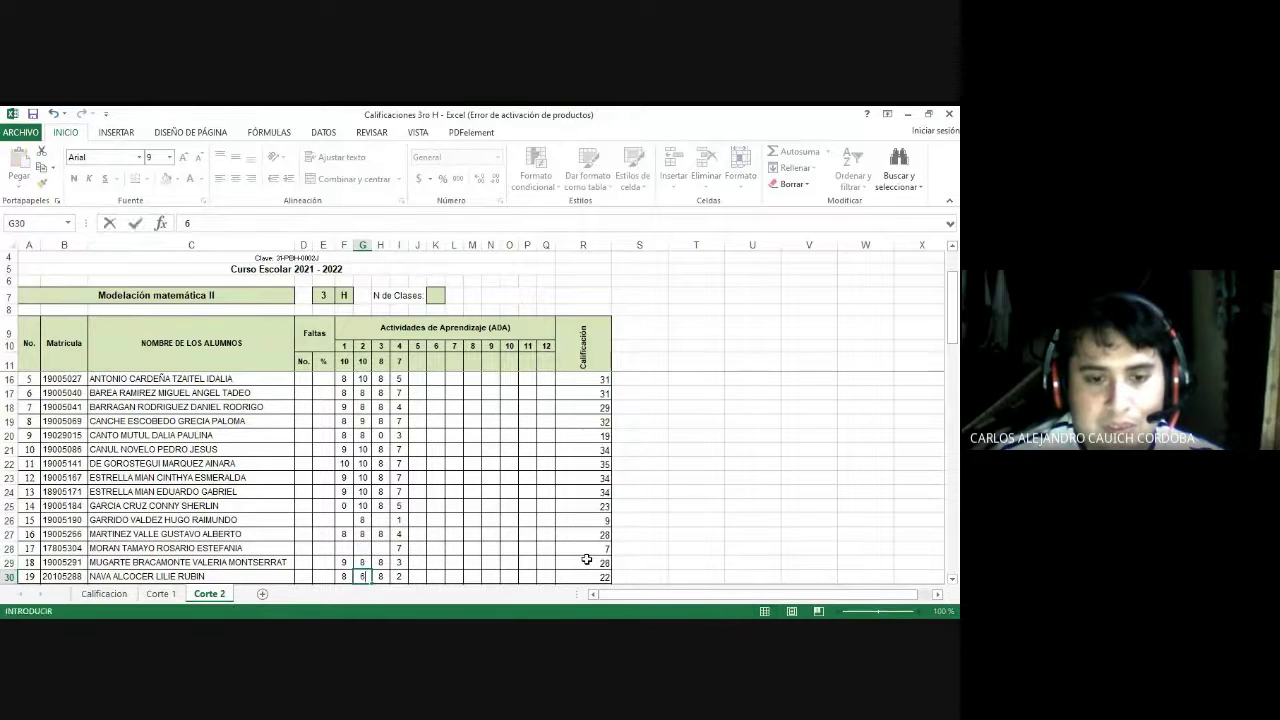
{"action": "key", "text": "Return"}
- Set student No. 20's ADA 4 grade in cell I31 to 2
{"action": "key", "text": "Return"}
{"action": "key", "text": "Up"}
{"action": "key", "text": "Right"}
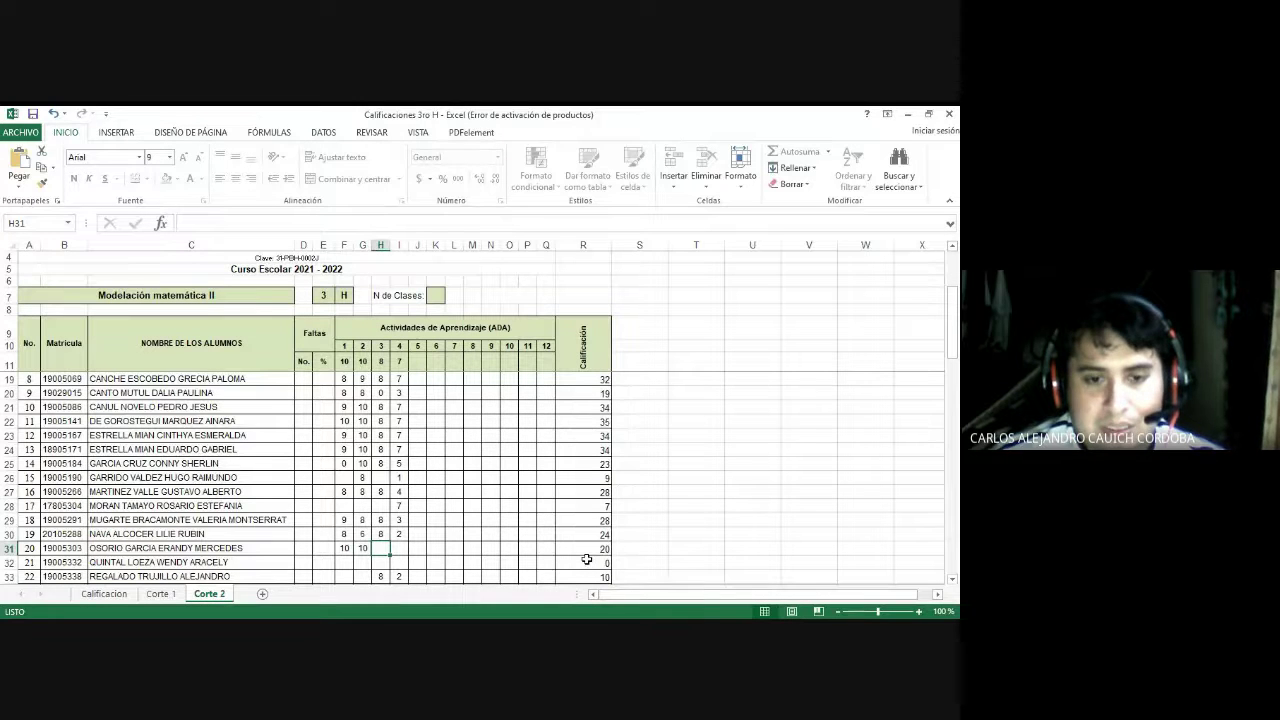
{"action": "key", "text": "Right"}
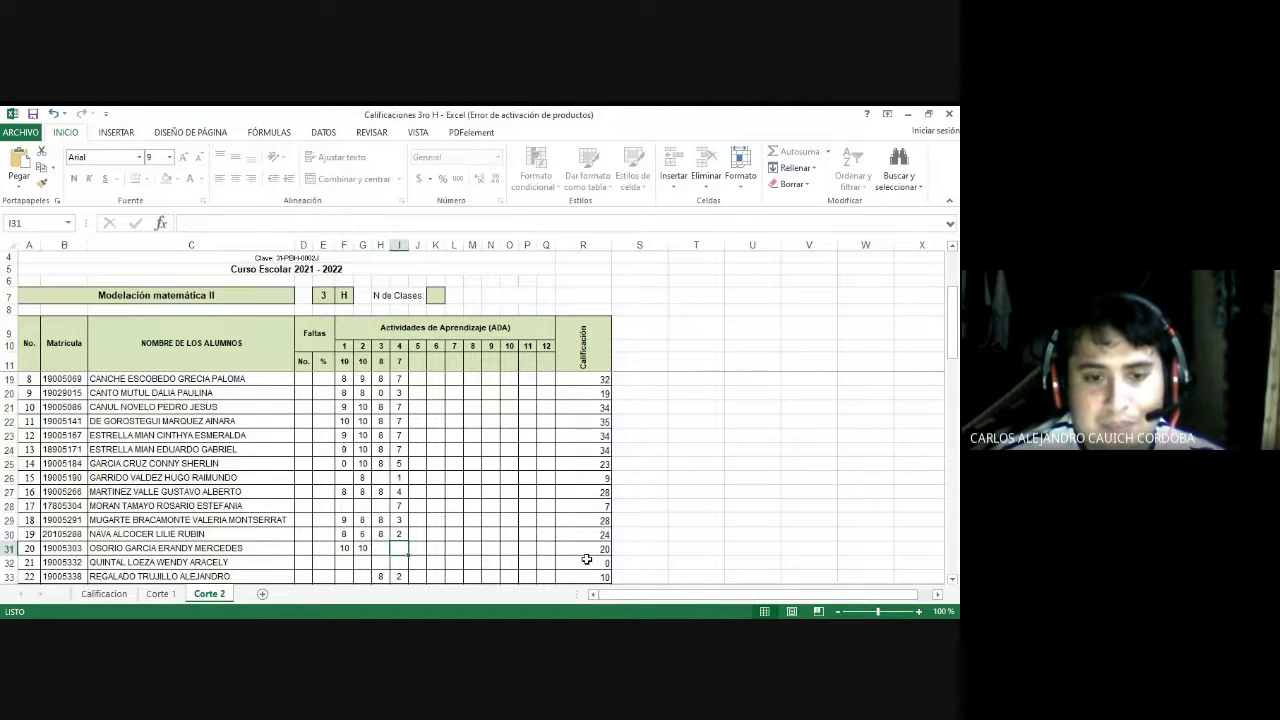
{"action": "type", "text": "2"}
{"action": "key", "text": "Return"}
- Set student No. 22's ADA 4 grade in cell I33 to 4
{"action": "key", "text": "Return"}
{"action": "key", "text": "Return"}
{"action": "key", "text": "Up"}
{"action": "key", "text": "Left"}
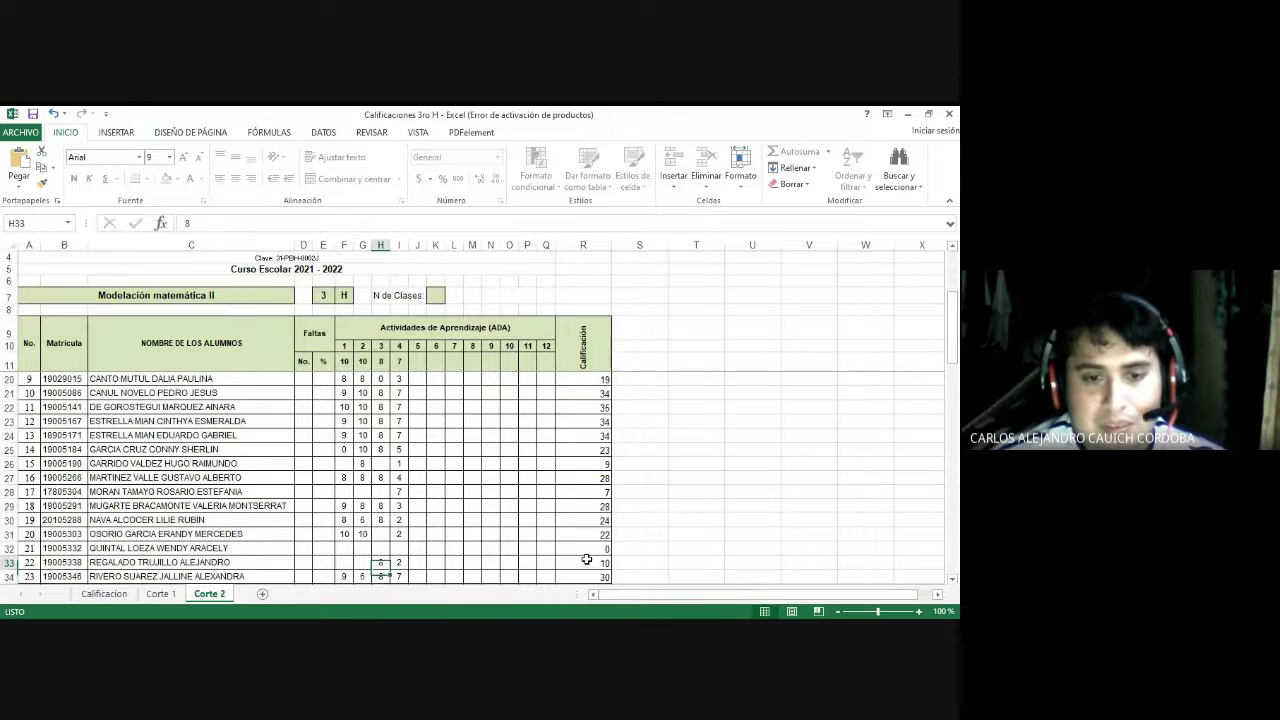
{"action": "key", "text": "Left"}
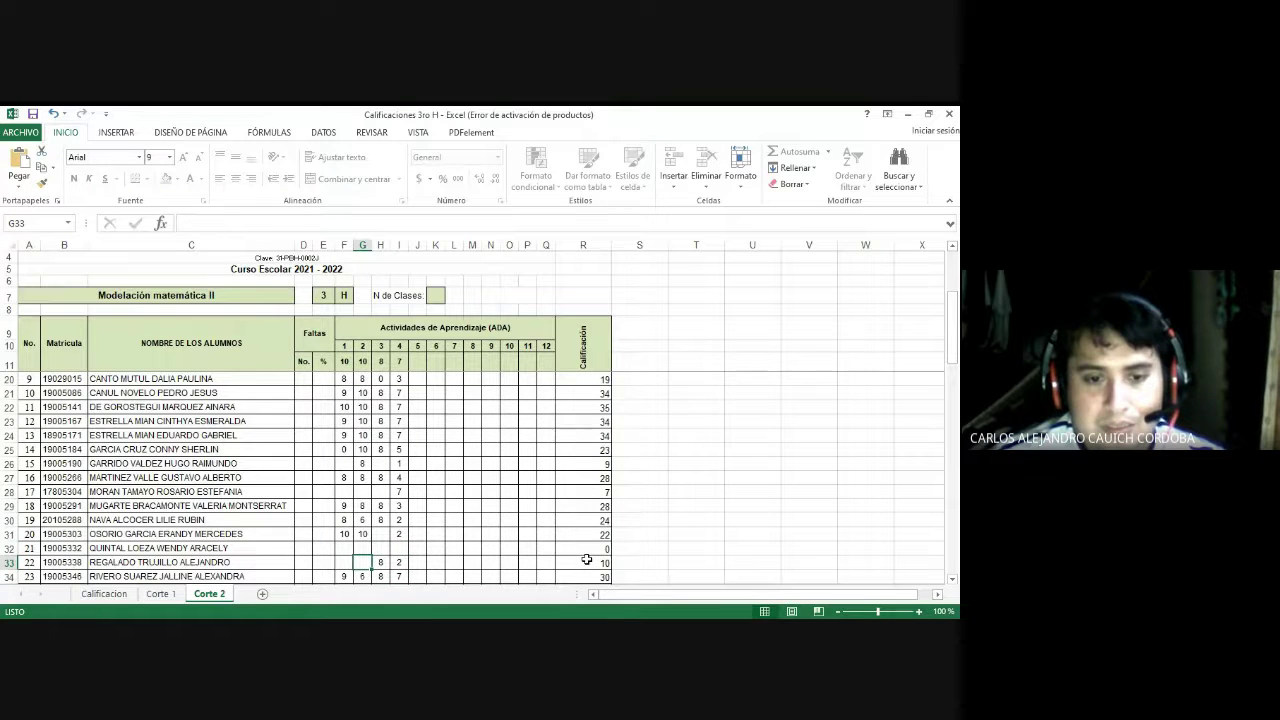
{"action": "key", "text": "Right"}
{"action": "key", "text": "Right"}
{"action": "type", "text": "4"}
{"action": "key", "text": "Return"}
- Set the ADA 2 grades of students No. 23 and 24 in G34:G35 to 8 and 10
{"action": "key", "text": "Return"}
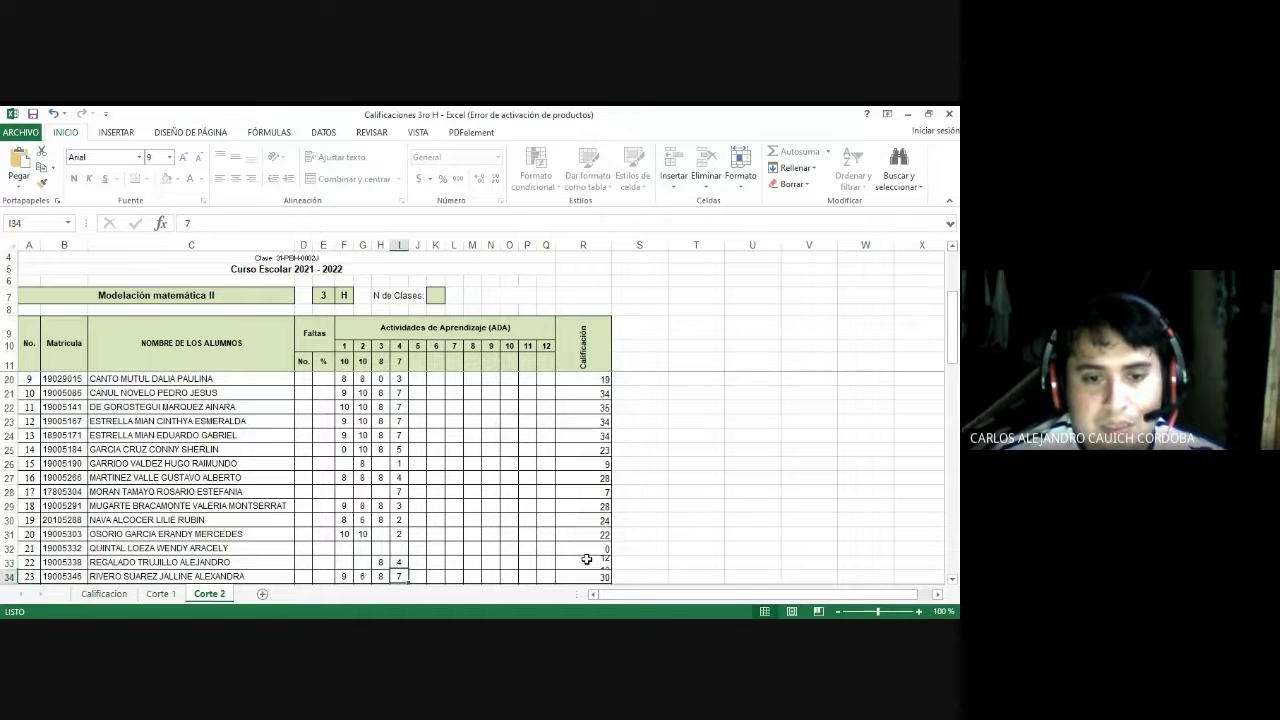
{"action": "key", "text": "Up"}
{"action": "key", "text": "Left"}
{"action": "key", "text": "Left"}
{"action": "type", "text": "8"}
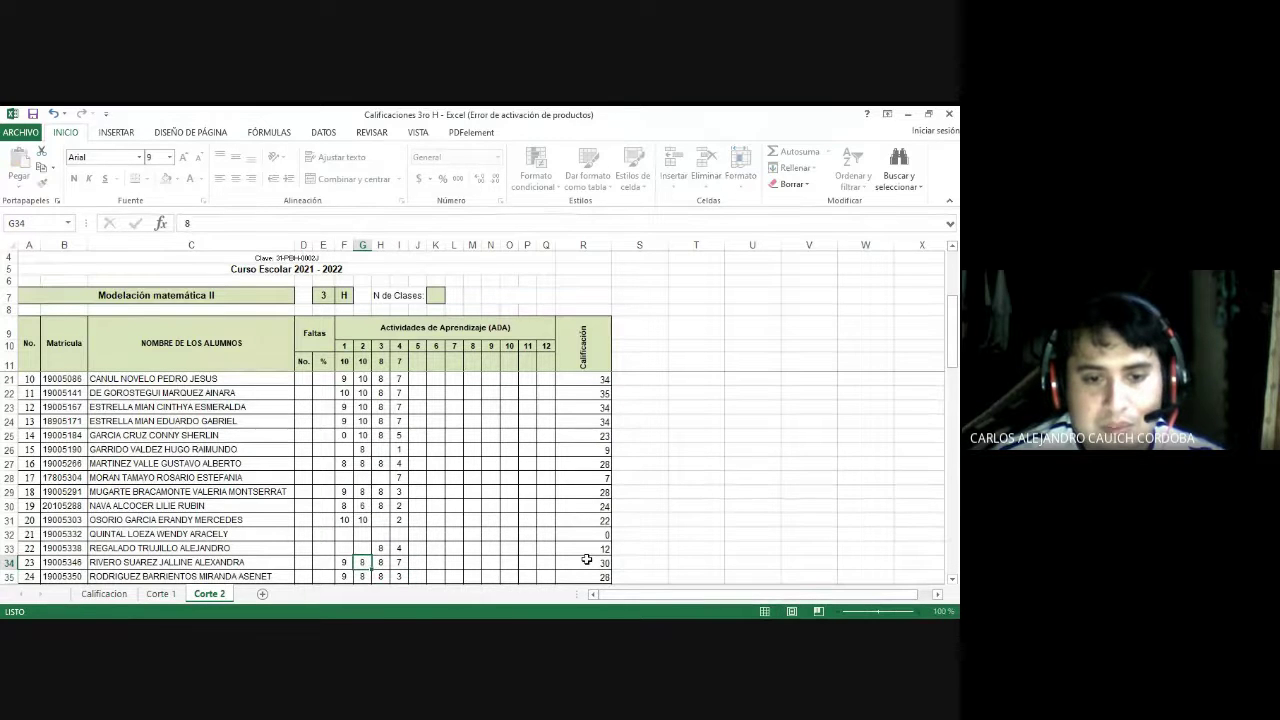
{"action": "key", "text": "Return"}
{"action": "type", "text": "10"}
{"action": "key", "text": "Return"}
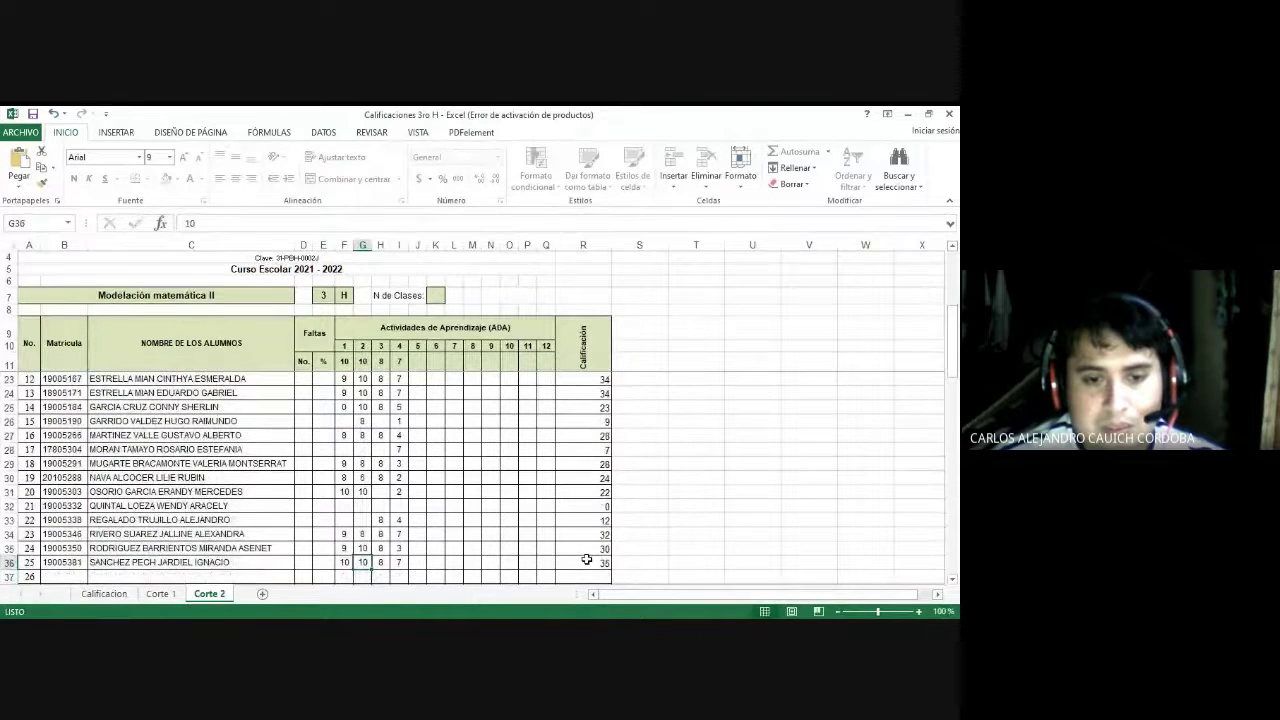
- Look back over the ADA 2 column from student No. 25 up to the maximum score in G11
{"action": "key", "text": "Up"}
{"action": "key", "text": "Up"}
{"action": "key", "text": "Up"}
{"action": "key", "text": "Up"}
{"action": "key", "text": "Up"}
{"action": "key", "text": "Up"}
{"action": "key", "text": "Up"}
{"action": "key", "text": "Up"}
{"action": "key", "text": "Up"}
{"action": "key", "text": "Up"}
{"action": "key", "text": "Up"}
{"action": "key", "text": "Up"}
{"action": "key", "text": "Up"}
{"action": "key", "text": "Up"}
{"action": "key", "text": "Up"}
{"action": "key", "text": "Up"}
{"action": "key", "text": "Up"}
{"action": "key", "text": "Up"}
{"action": "key", "text": "Up"}
{"action": "key", "text": "Up"}
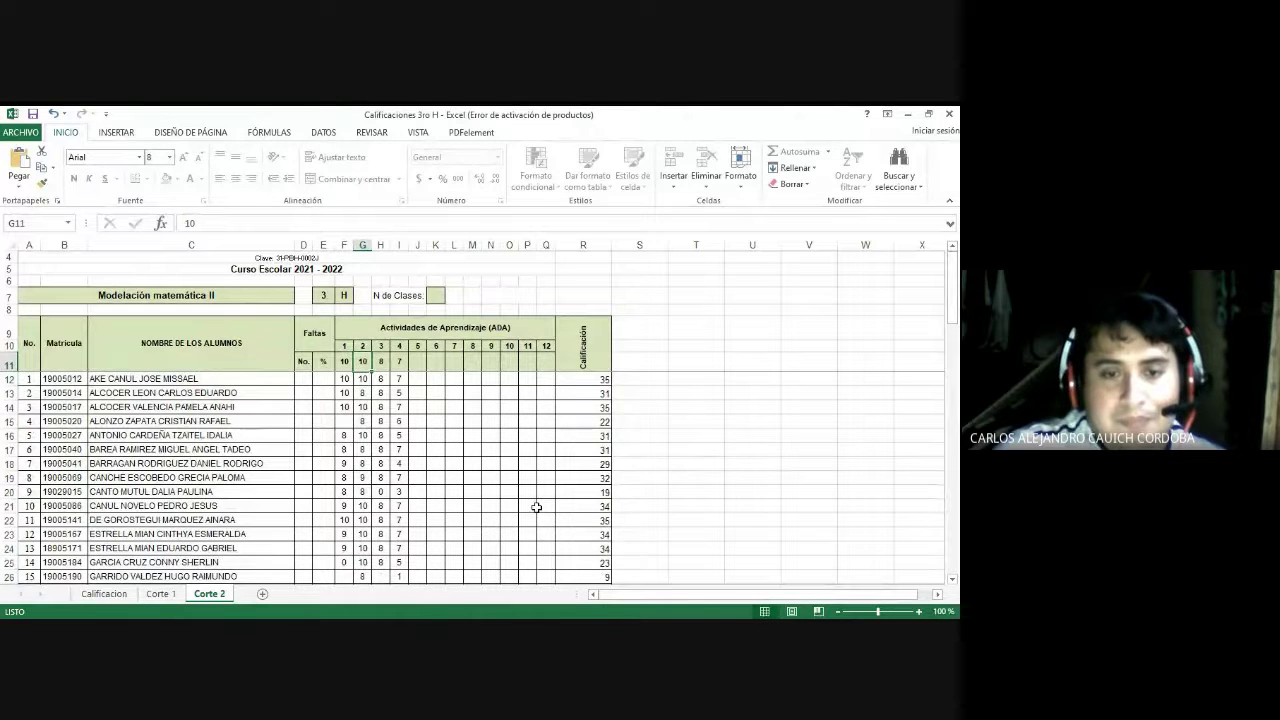
{"action": "scroll", "coordinate": [535, 506], "scroll_direction": "down", "scroll_amount": 1}
{"action": "scroll", "coordinate": [535, 506], "scroll_direction": "up", "scroll_amount": 1}
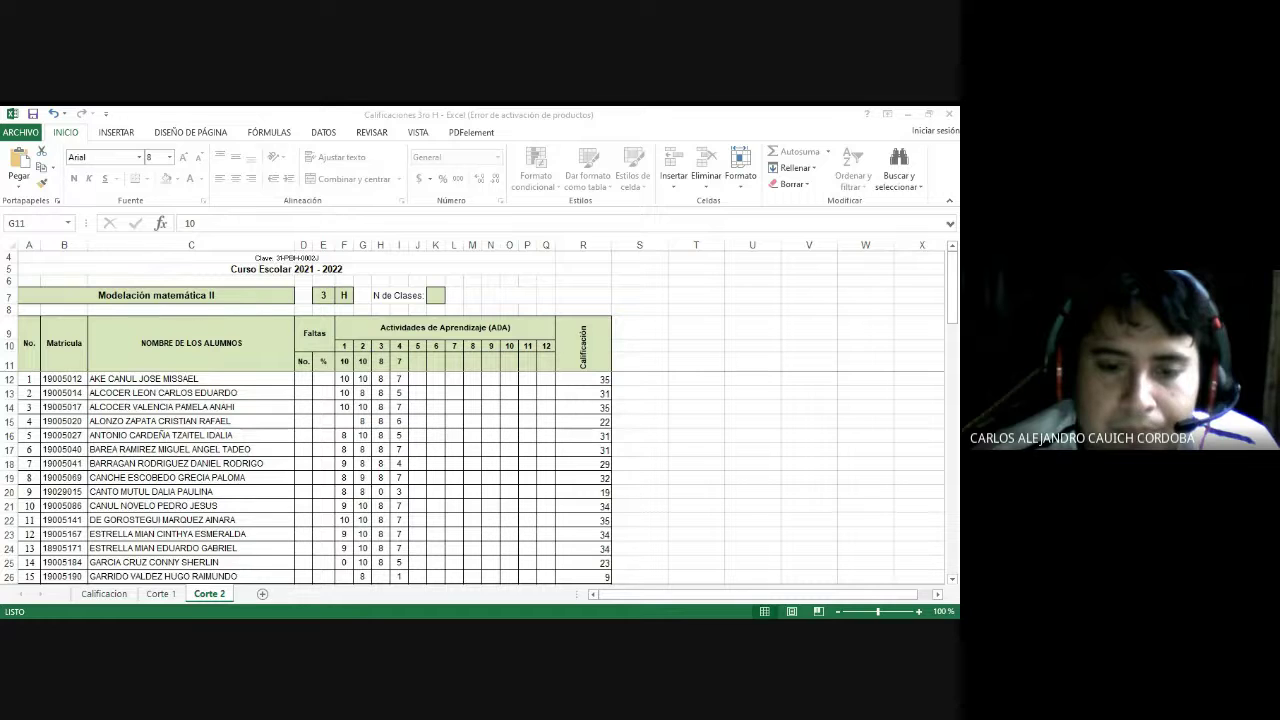
- Review the grades of students No. 10 to 25 and check the Calificación totals in R27 and R22
{"action": "scroll", "coordinate": [400, 500], "scroll_direction": "down", "scroll_amount": 4}
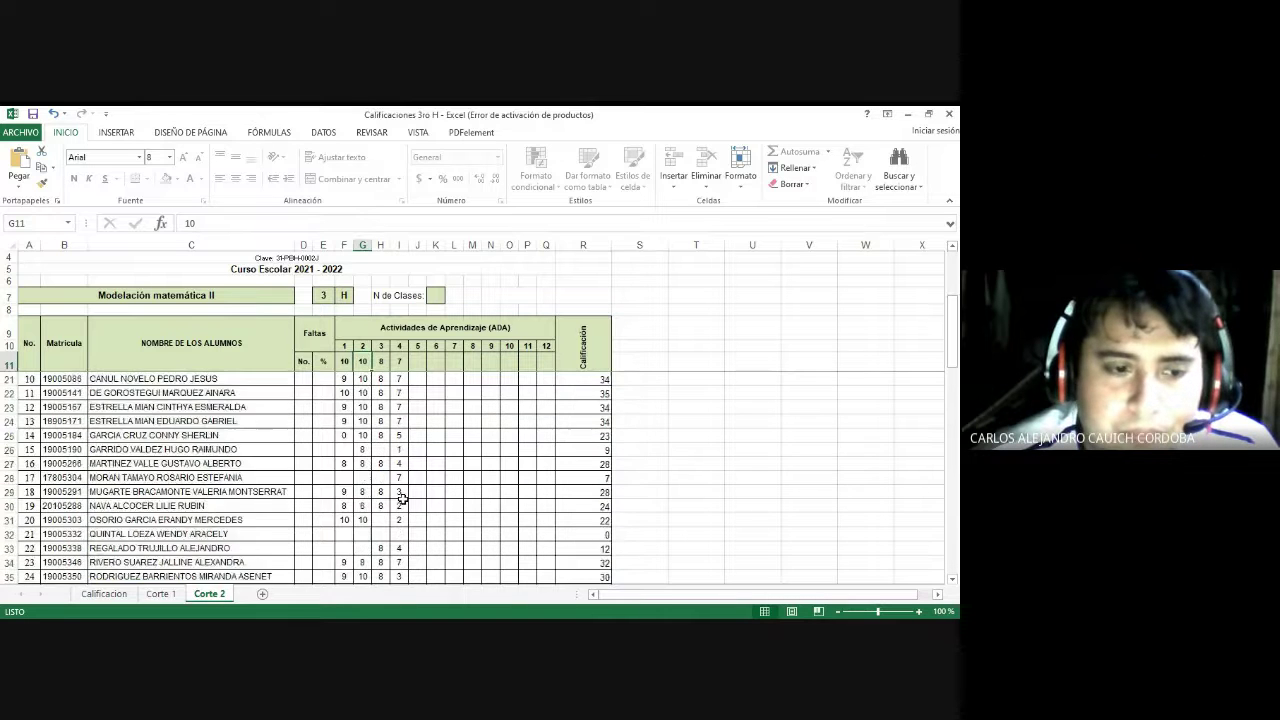
{"action": "scroll", "coordinate": [402, 499], "scroll_direction": "up", "scroll_amount": 1}
{"action": "left_click", "coordinate": [362, 463]}
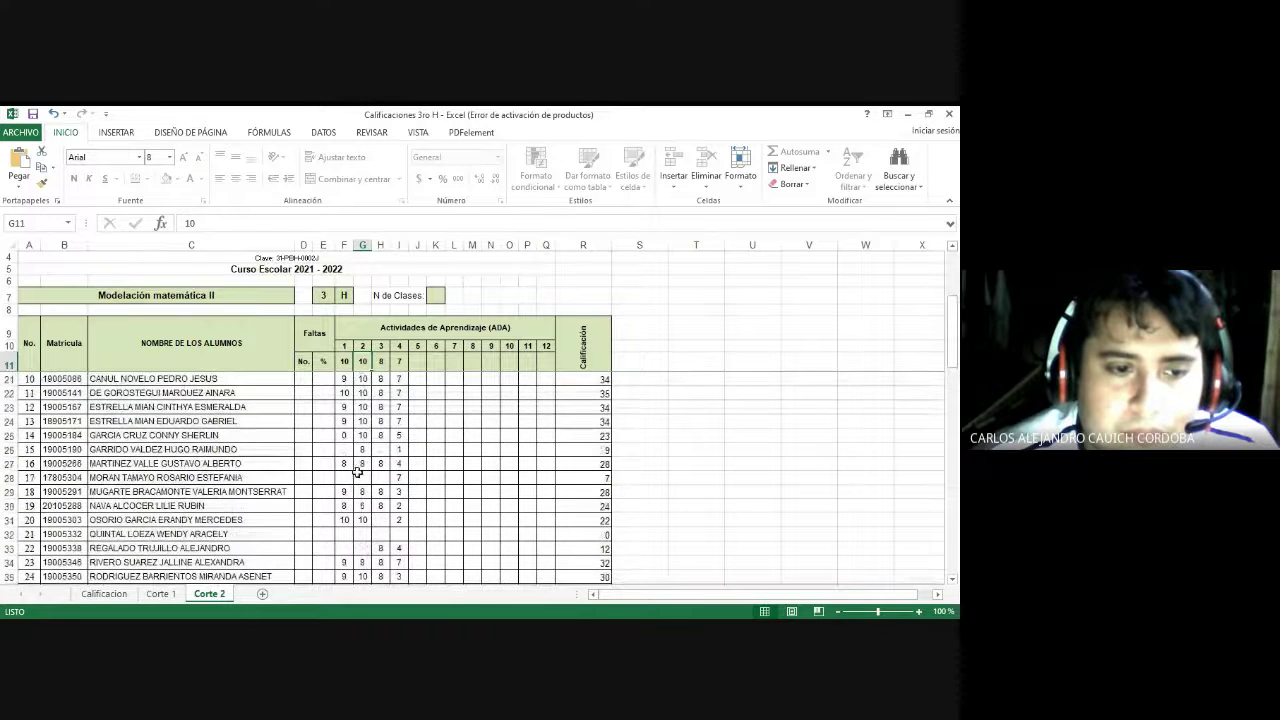
{"action": "left_click", "coordinate": [566, 469]}
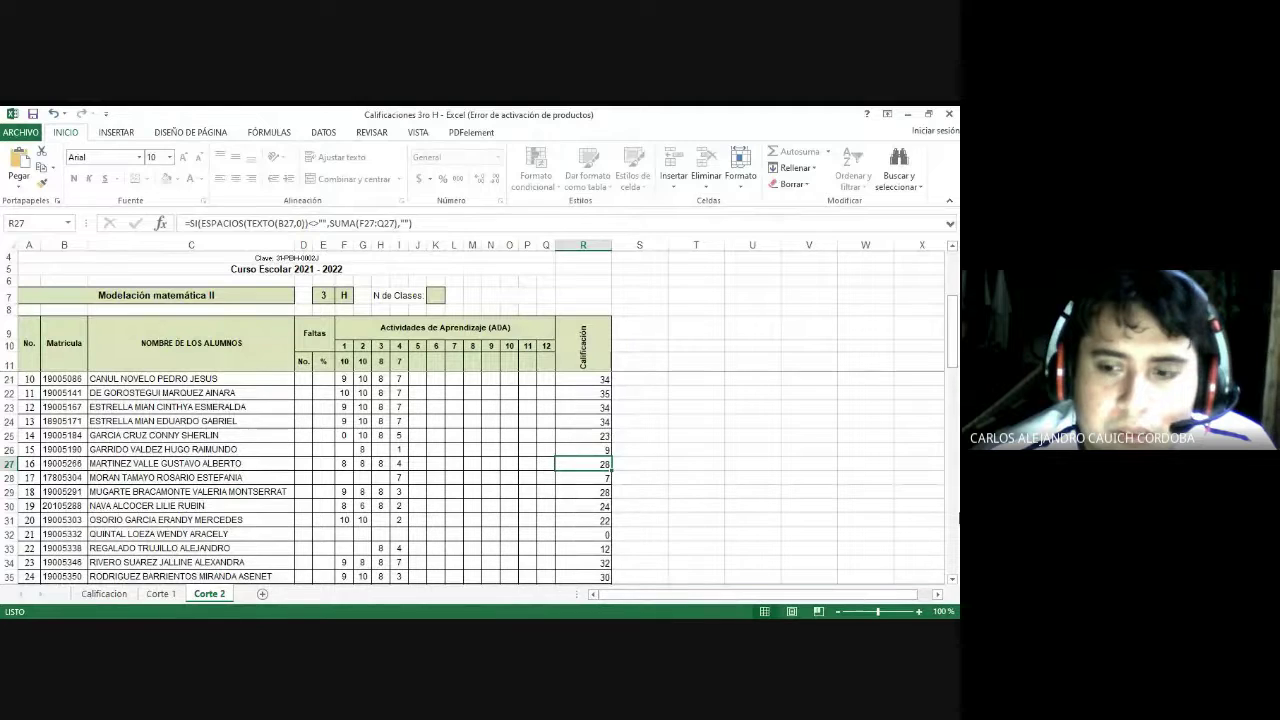
{"action": "left_click", "coordinate": [952, 579]}
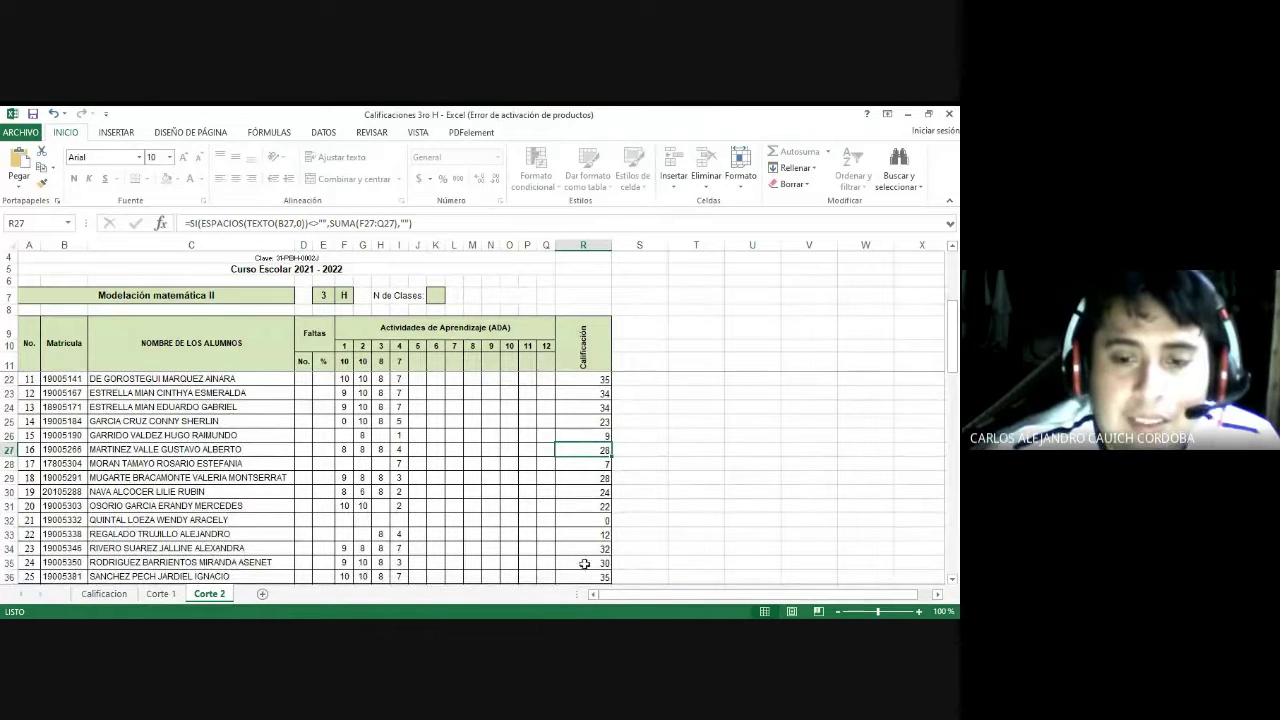
{"action": "left_click", "coordinate": [562, 380]}
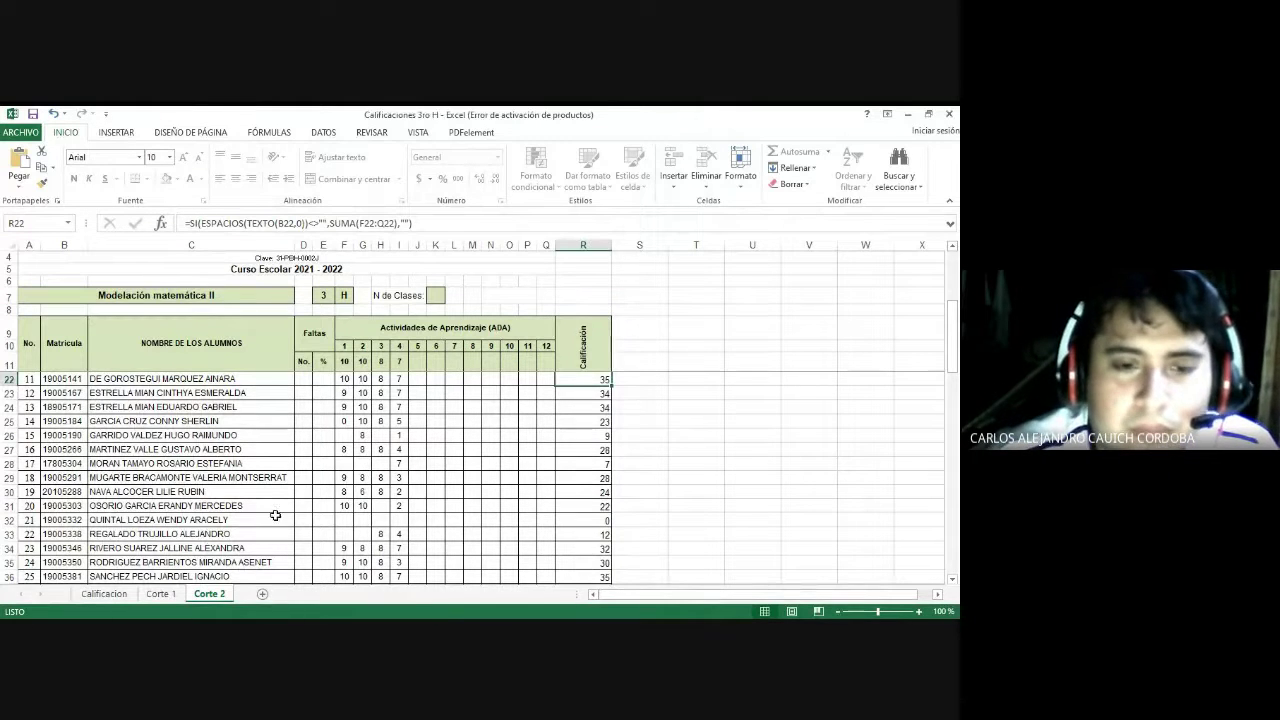
- Open the Calificacion sheet and check student No. 2's final grade in cell I12
{"action": "left_click", "coordinate": [104, 594]}
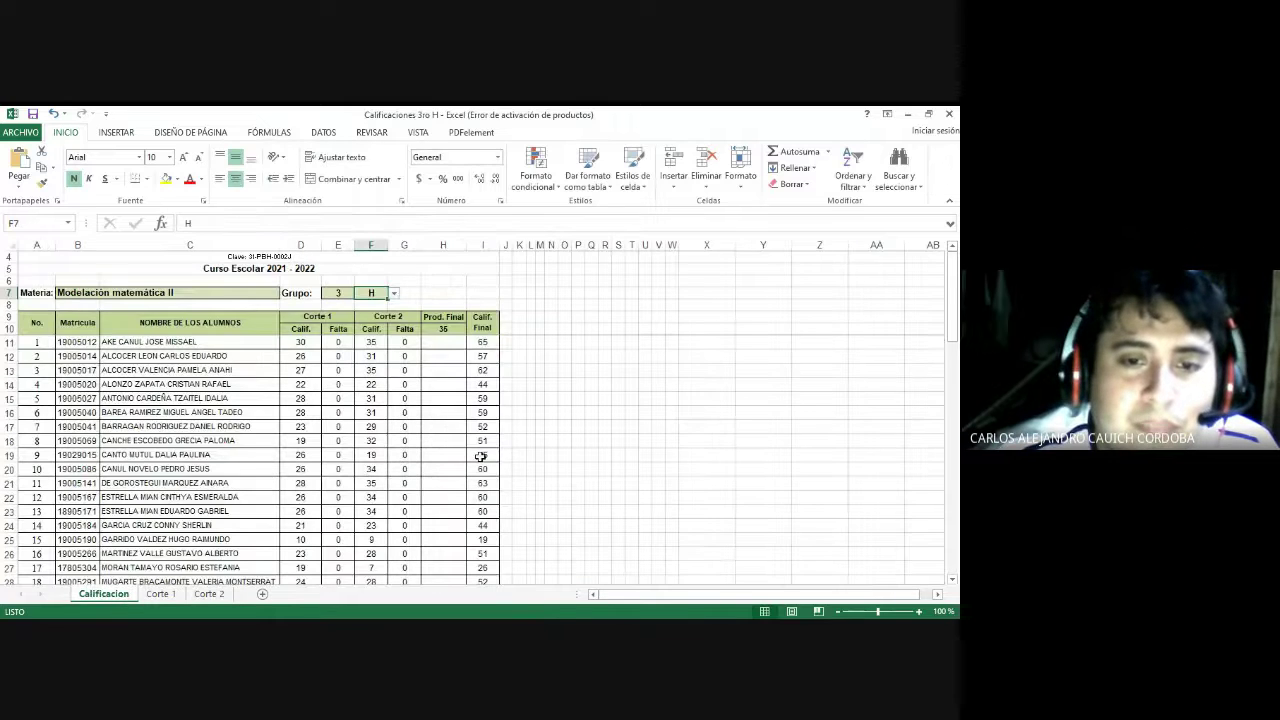
{"action": "left_click", "coordinate": [478, 344]}
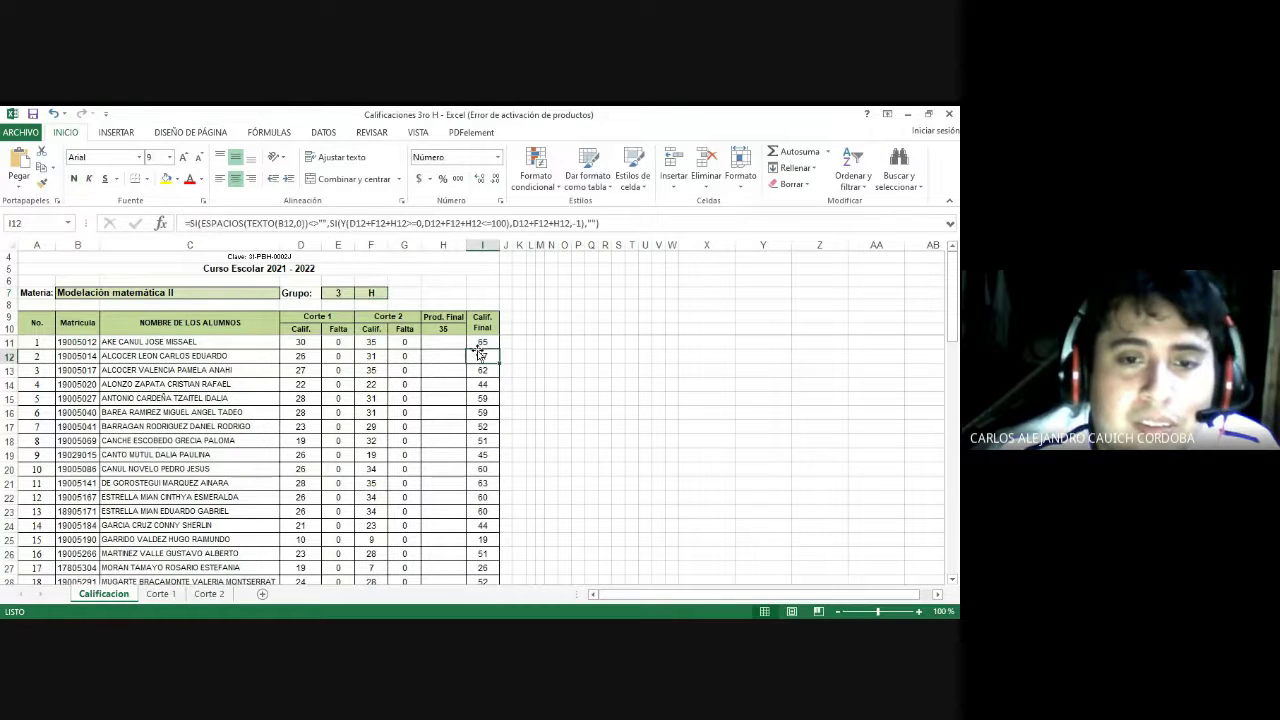
- Compare the Prod. Final and Calif. Final cells of students No. 1 and 2 in H11:I12
{"action": "left_click", "coordinate": [441, 345]}
{"action": "left_click", "coordinate": [444, 357]}
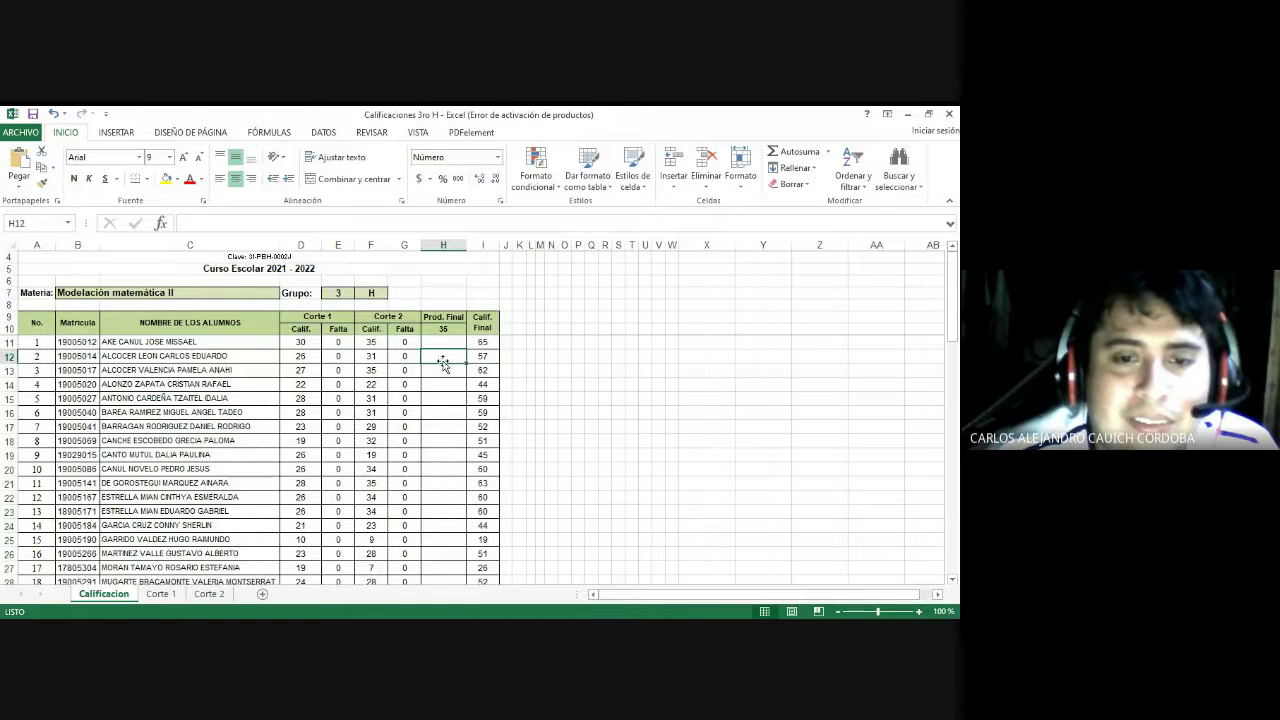
{"action": "left_click", "coordinate": [463, 343]}
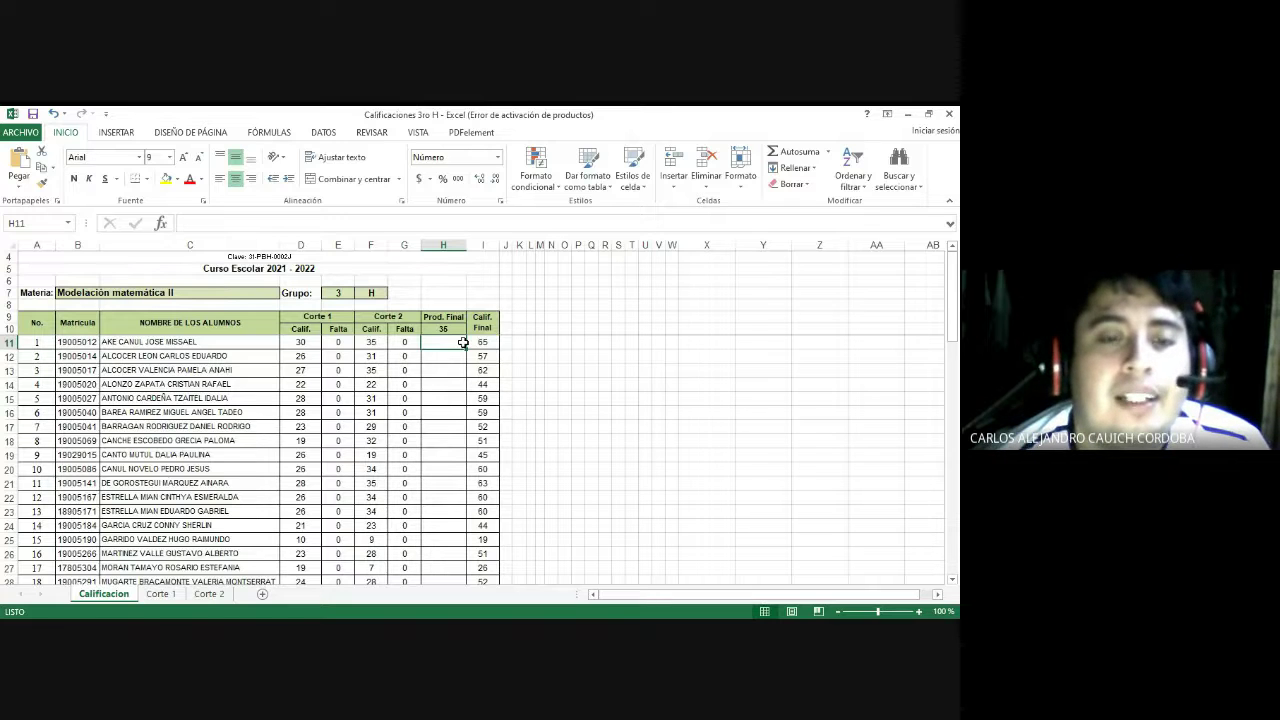
{"action": "key", "text": "Right"}
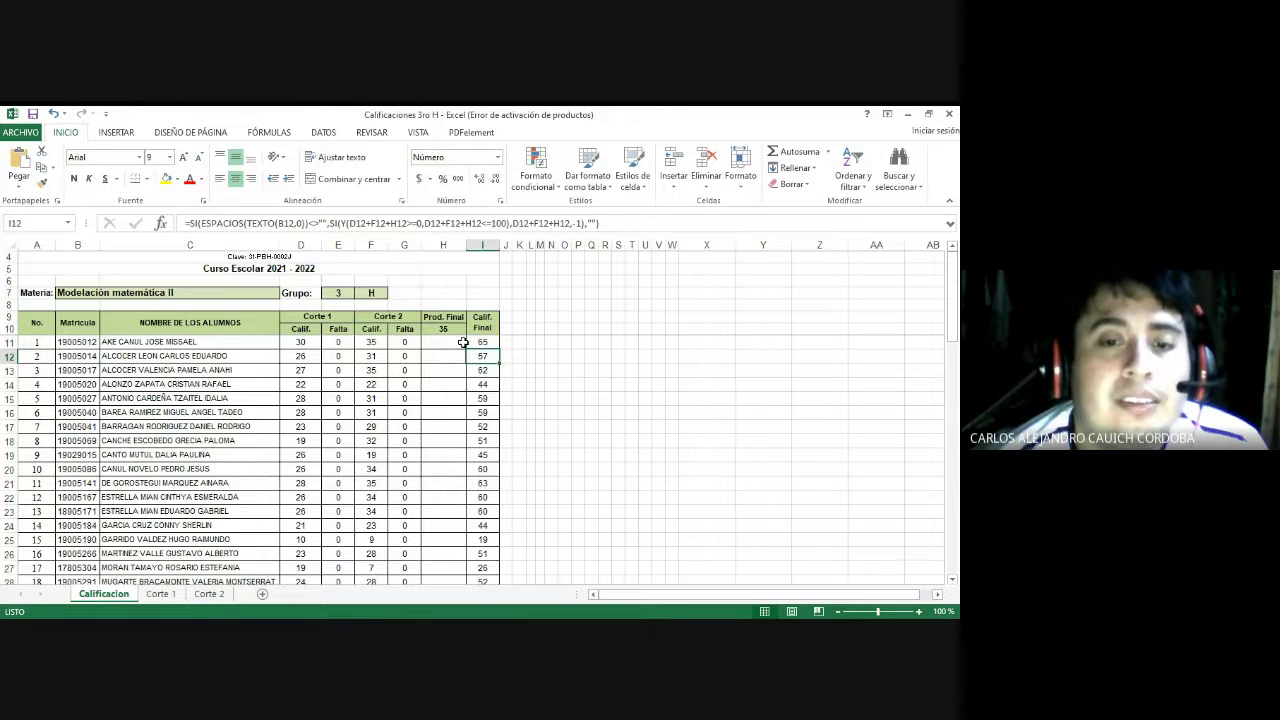
{"action": "left_click", "coordinate": [463, 343]}
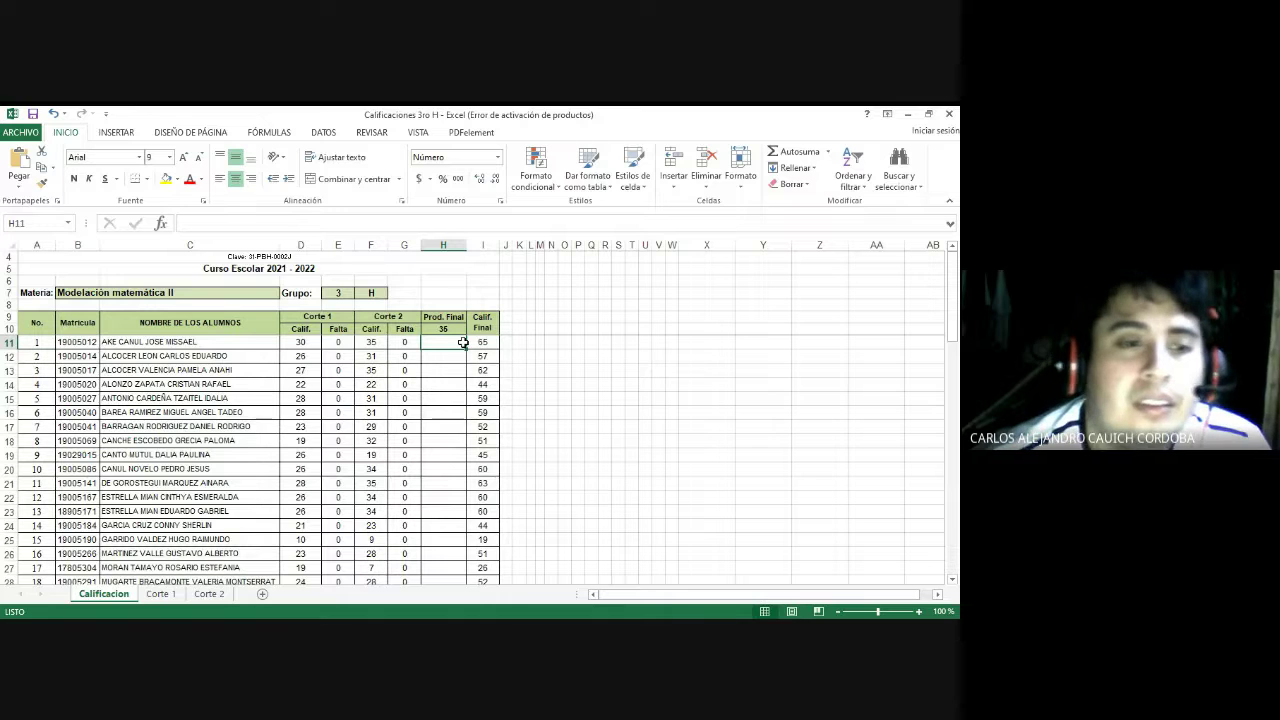
{"action": "key", "text": "Right"}
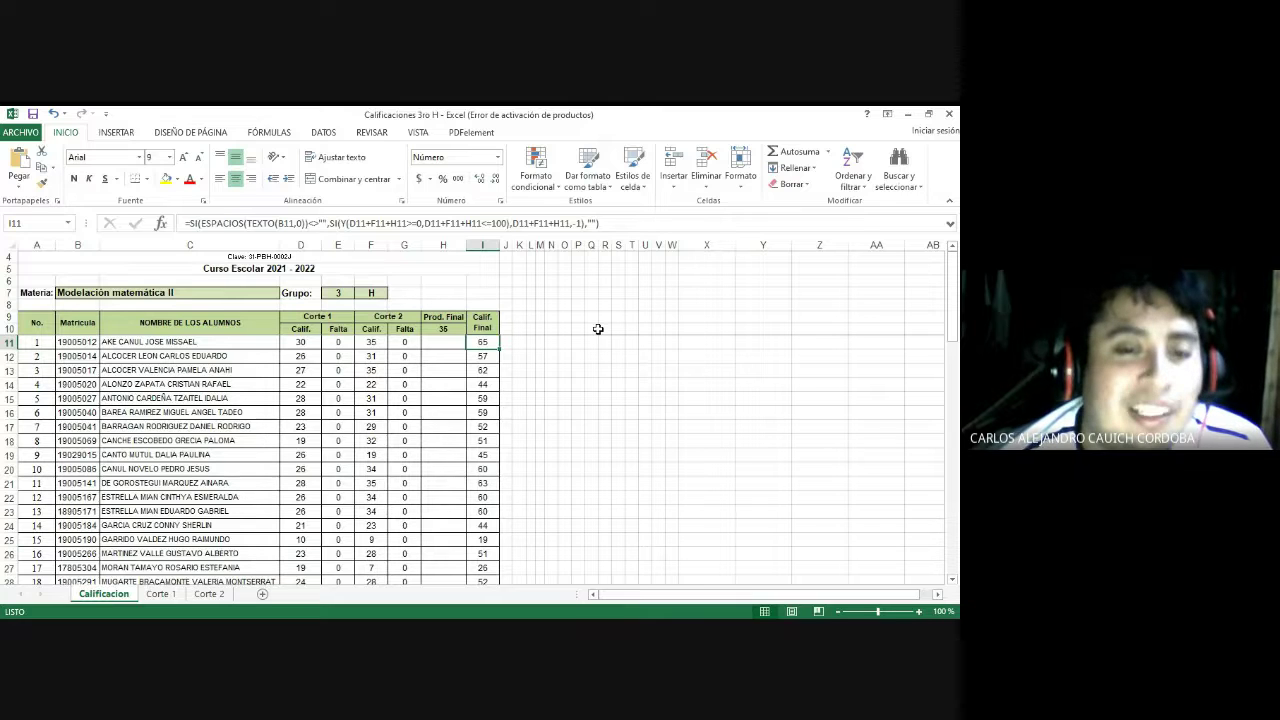
{"action": "key", "text": "Left"}
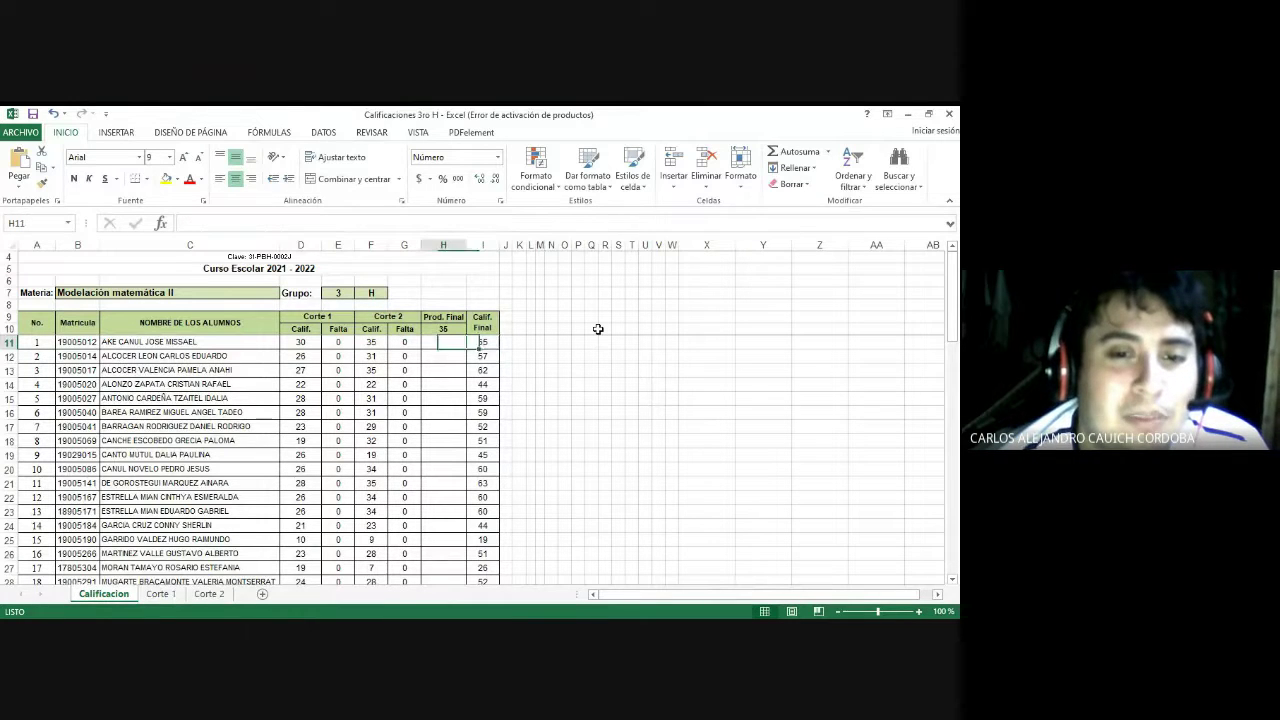
{"action": "key", "text": "Right"}
{"action": "key", "text": "Down"}
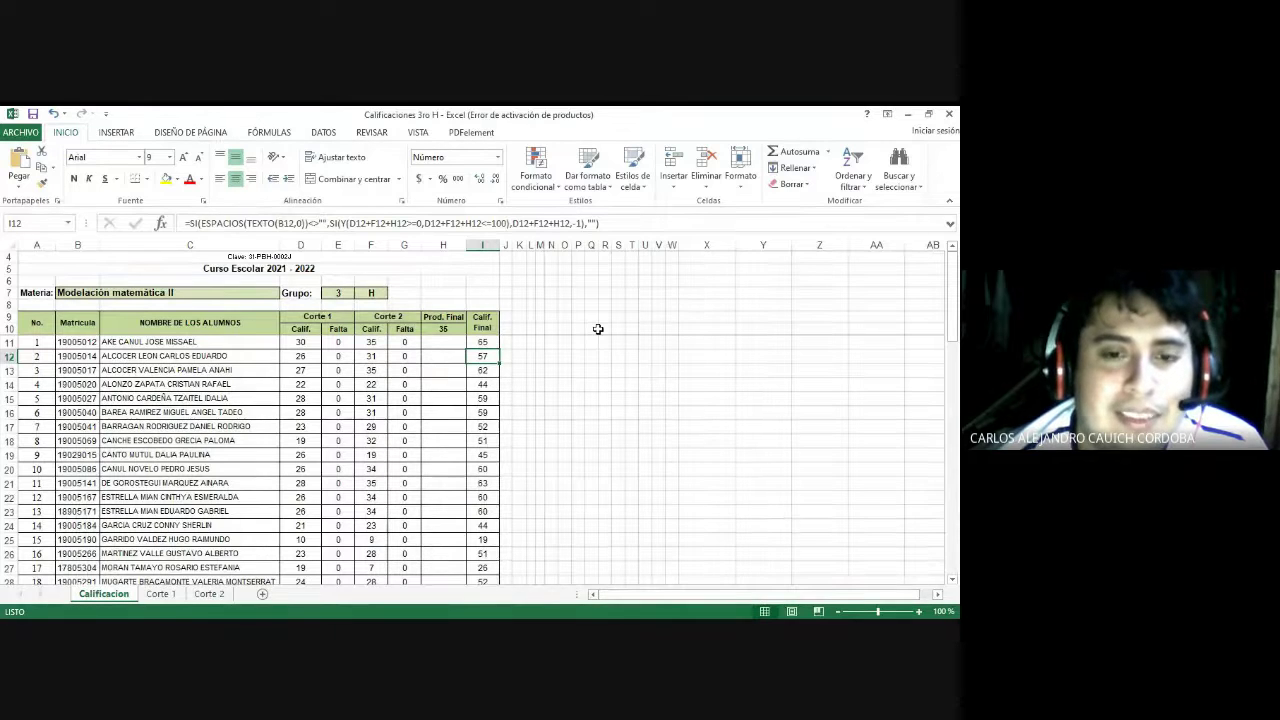
{"action": "key", "text": "Down"}
{"action": "key", "text": "Up"}
{"action": "key", "text": "Up"}
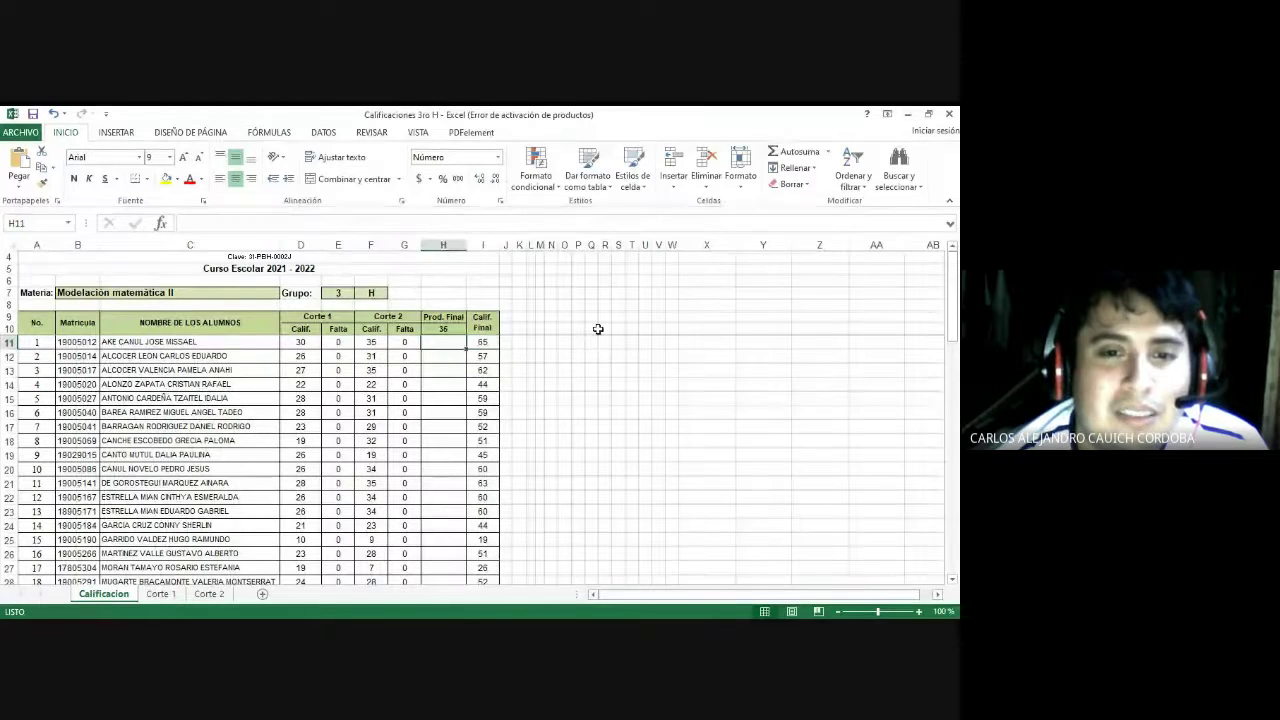
- Check the Prod. Final maximum in H10 against student No. 1's final grade in I11
{"action": "key", "text": "Left"}
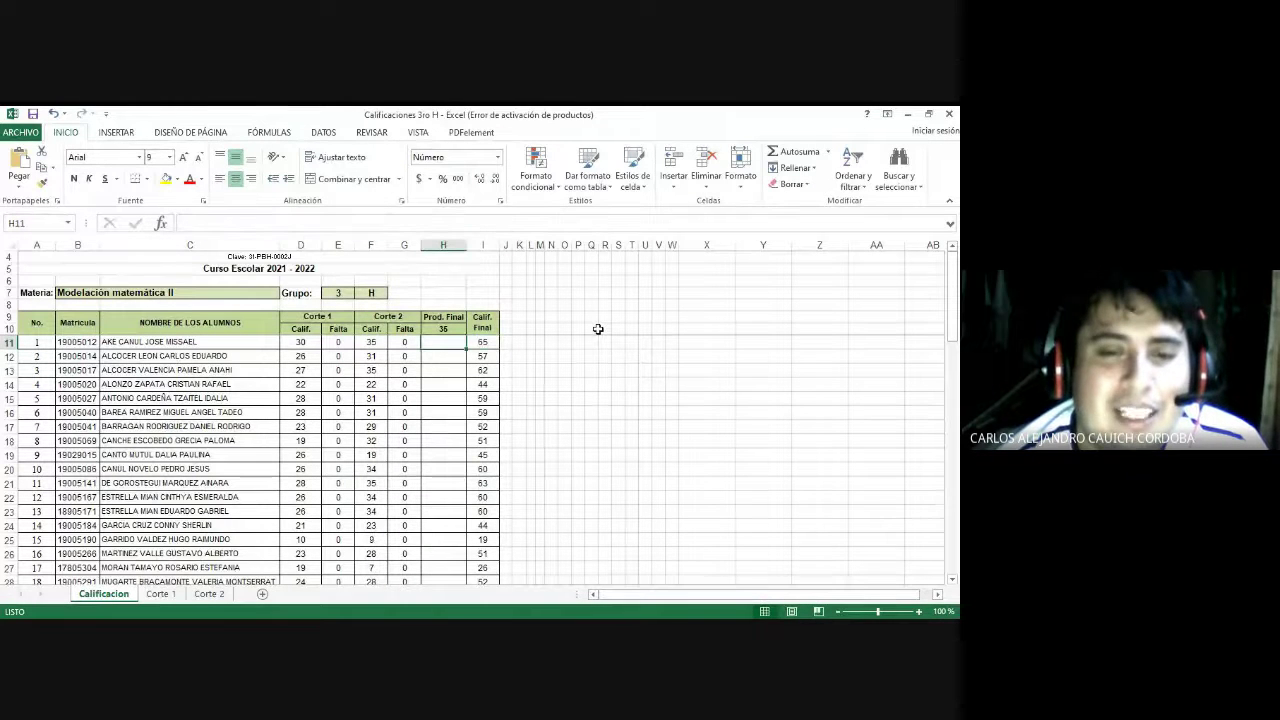
{"action": "key", "text": "Right"}
{"action": "key", "text": "Left"}
{"action": "key", "text": "Up"}
{"action": "key", "text": "Up"}
{"action": "key", "text": "Down"}
{"action": "key", "text": "Down"}
{"action": "key", "text": "Right"}
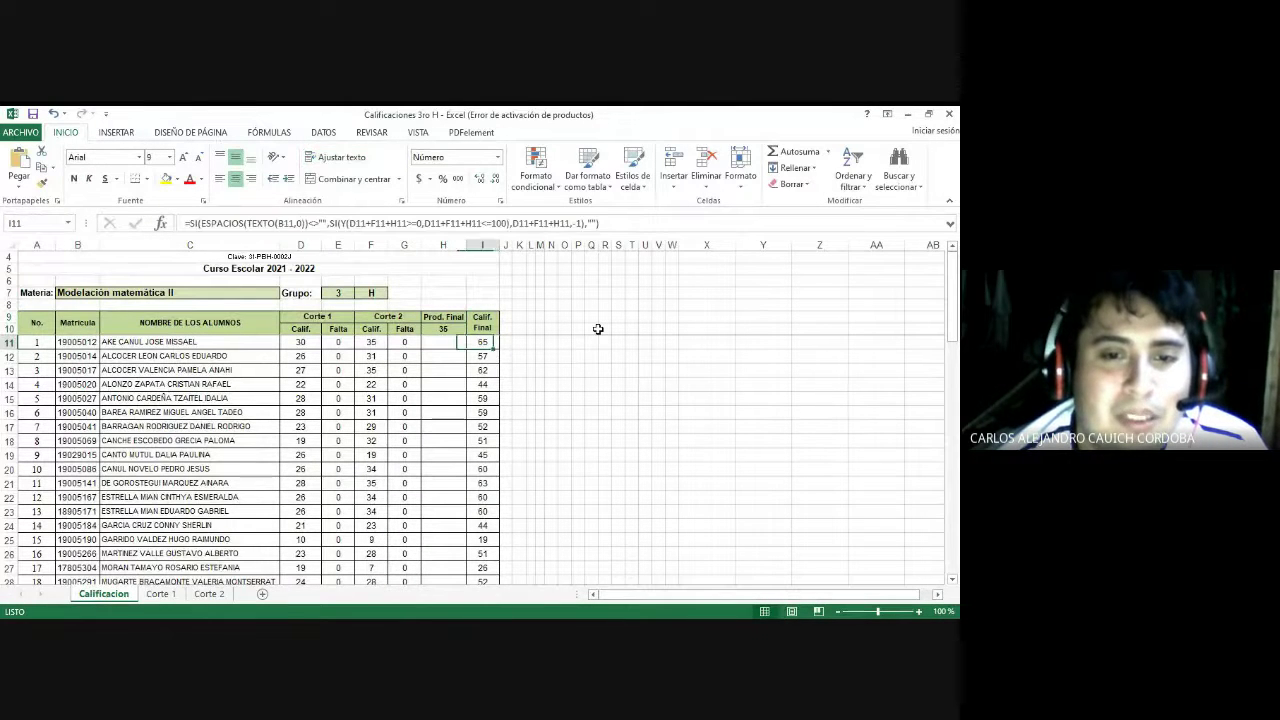
- Review the final grades of students No. 2 to 15 one by one in I12:I25
{"action": "key", "text": "Down"}
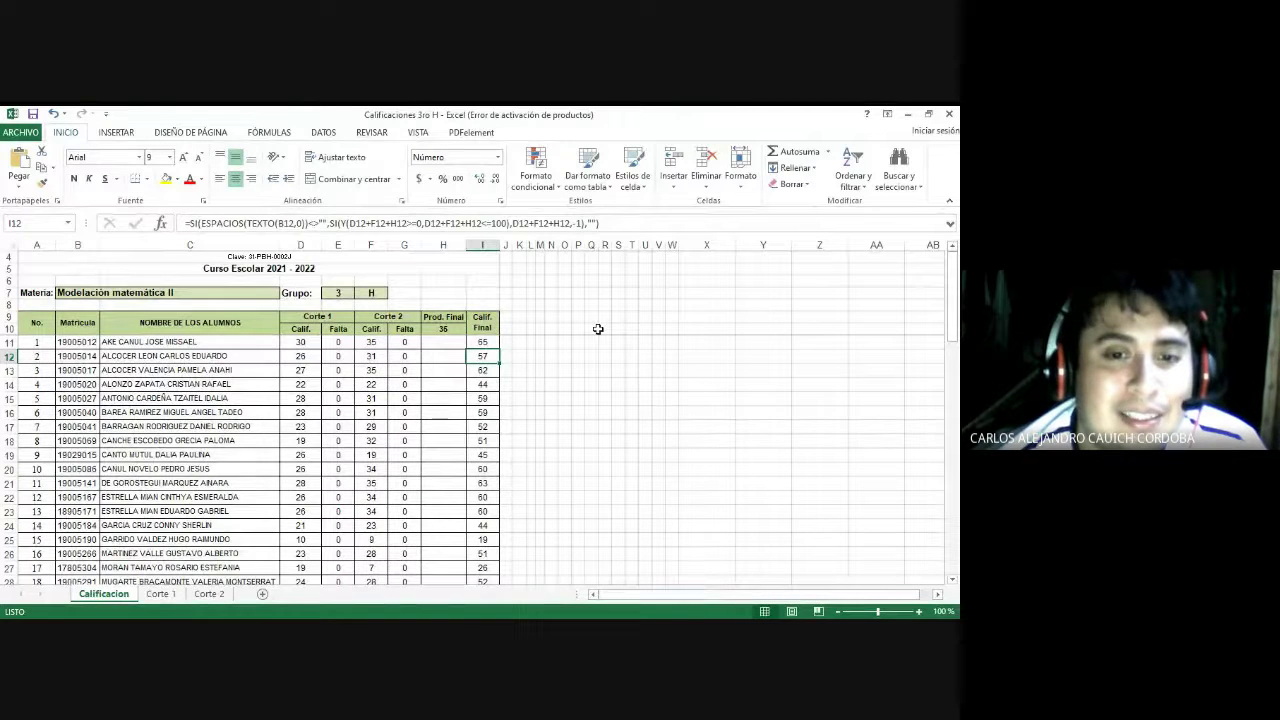
{"action": "key", "text": "Down"}
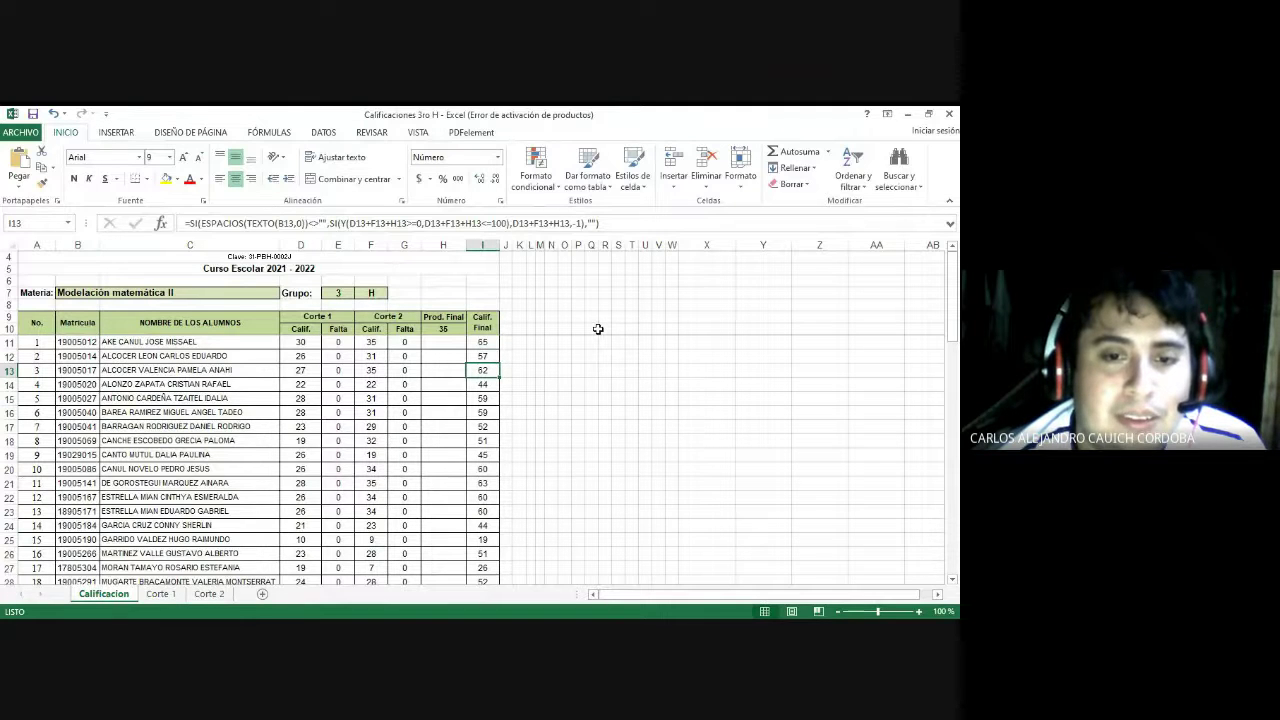
{"action": "key", "text": "Down"}
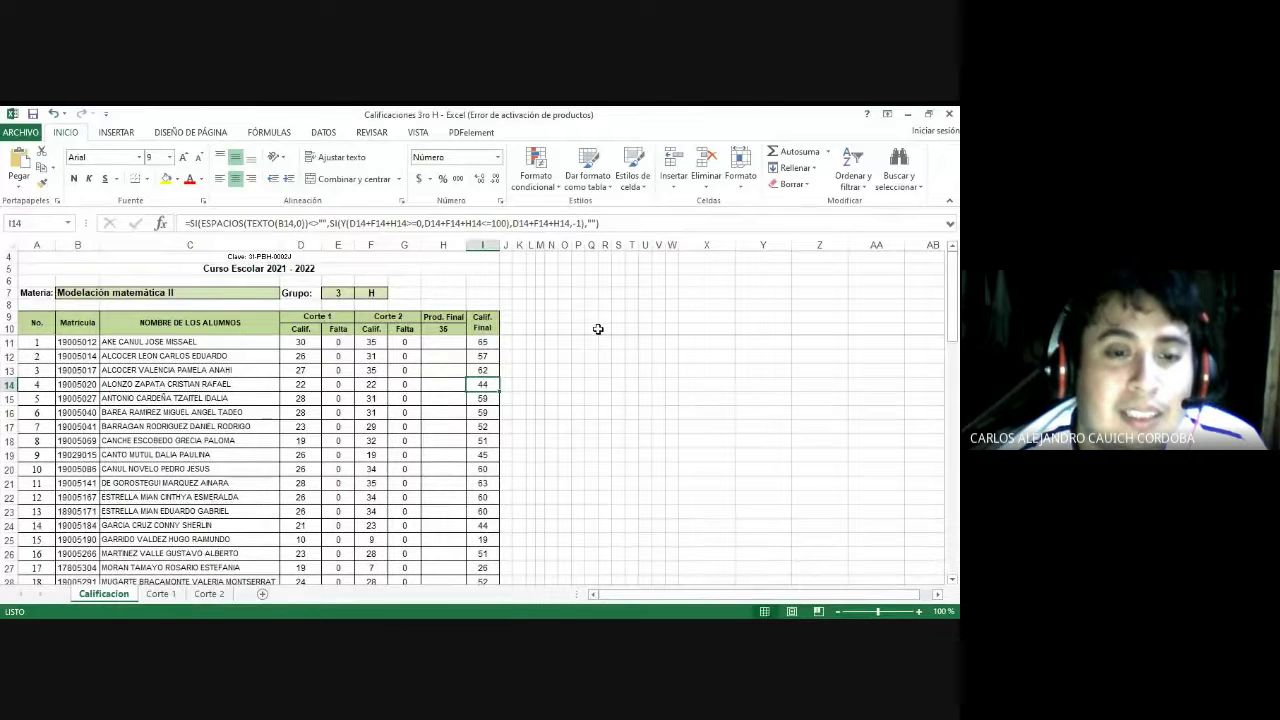
{"action": "key", "text": "Down"}
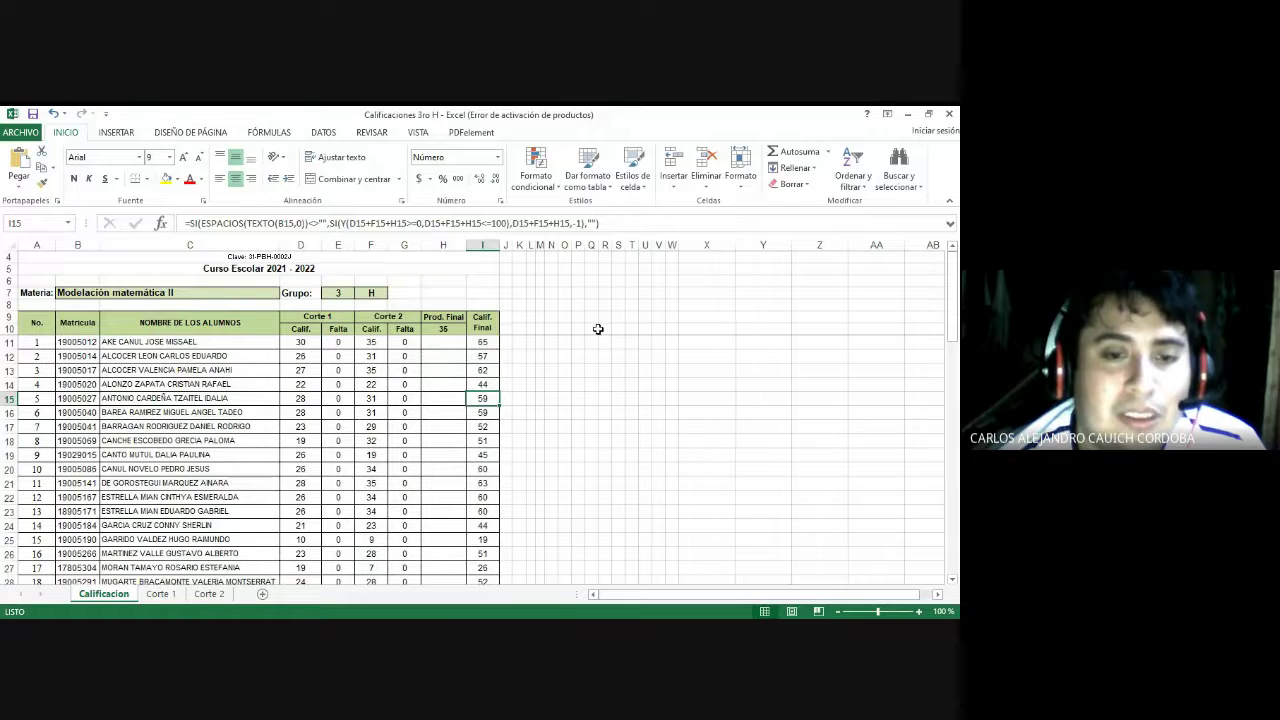
{"action": "key", "text": "Down"}
{"action": "key", "text": "Down"}
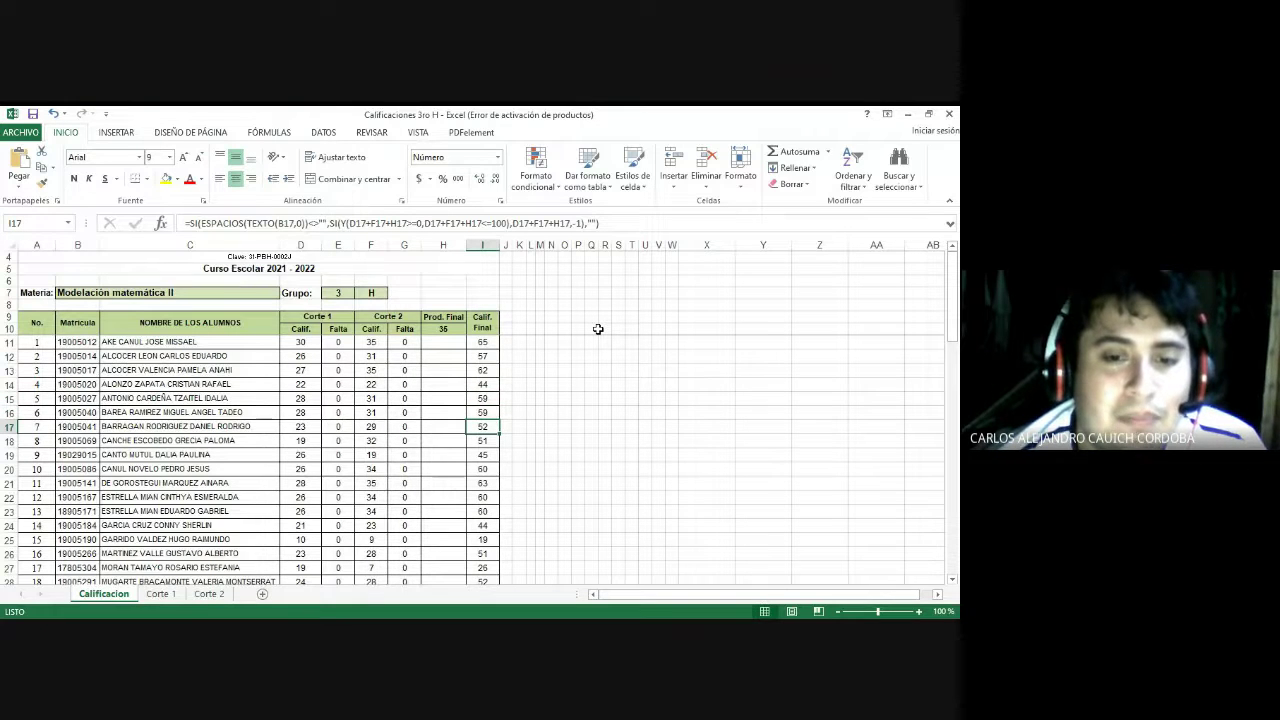
{"action": "key", "text": "Down"}
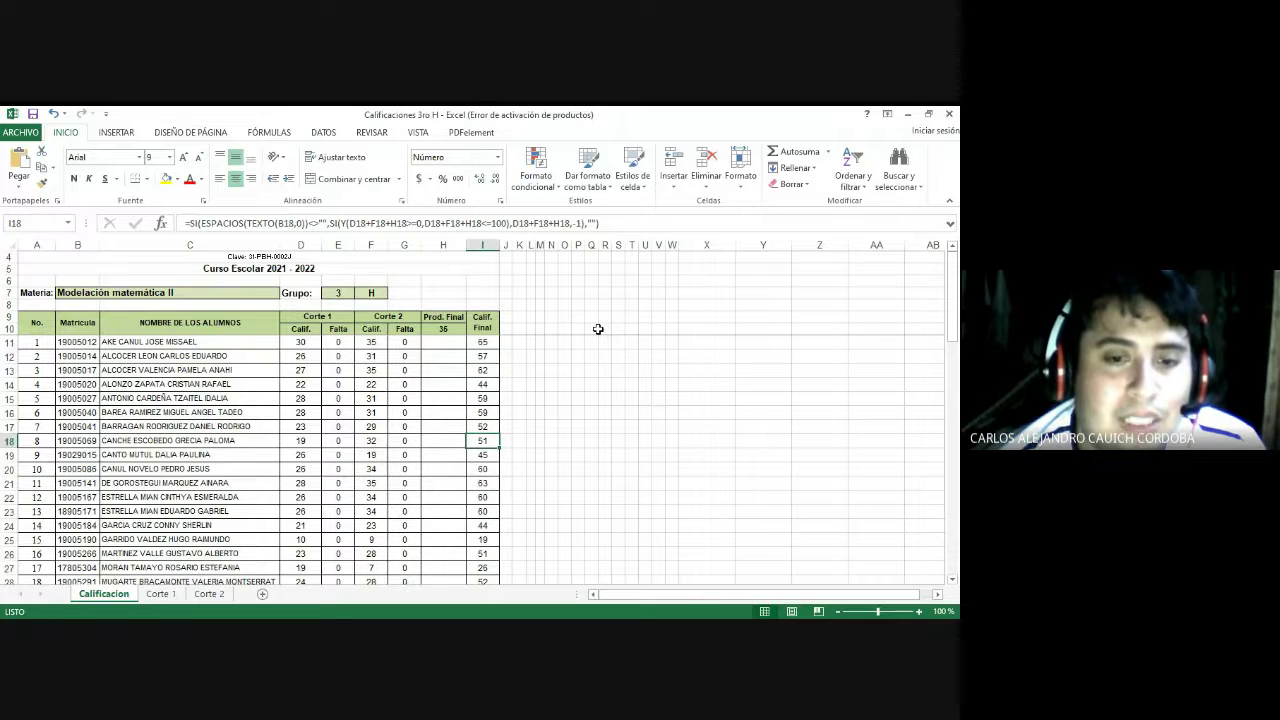
{"action": "key", "text": "Down"}
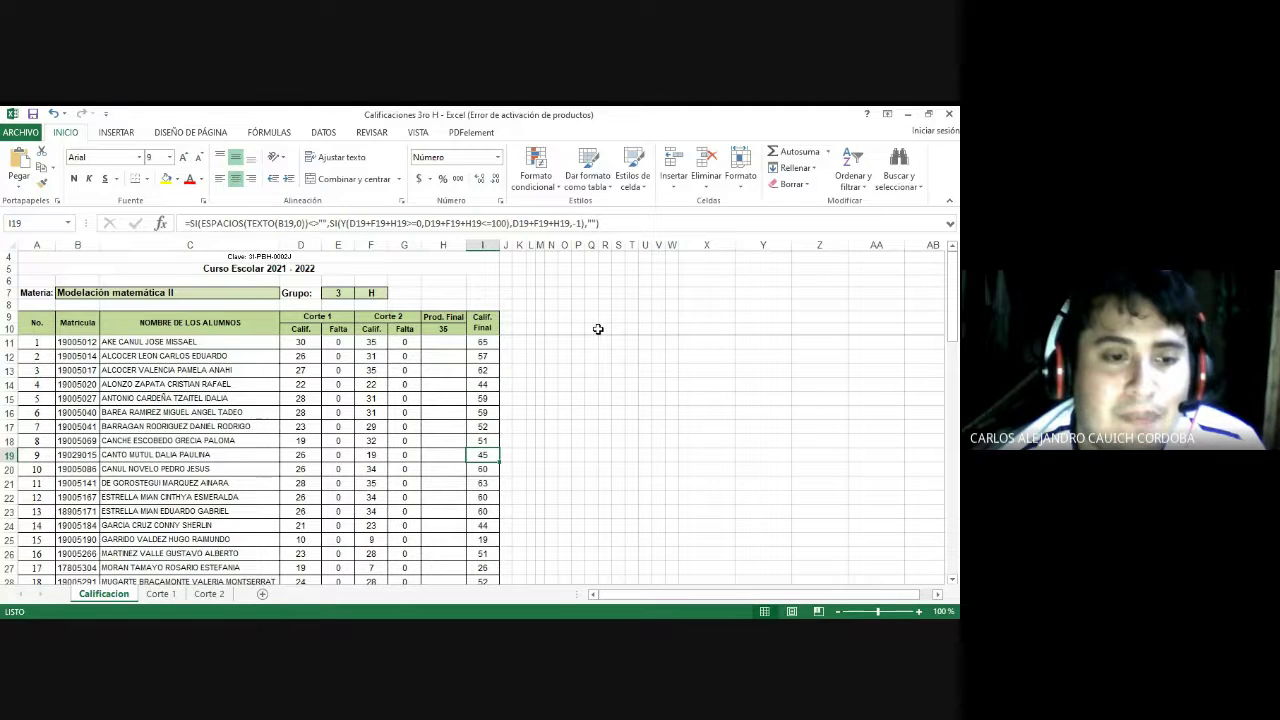
{"action": "key", "text": "Down"}
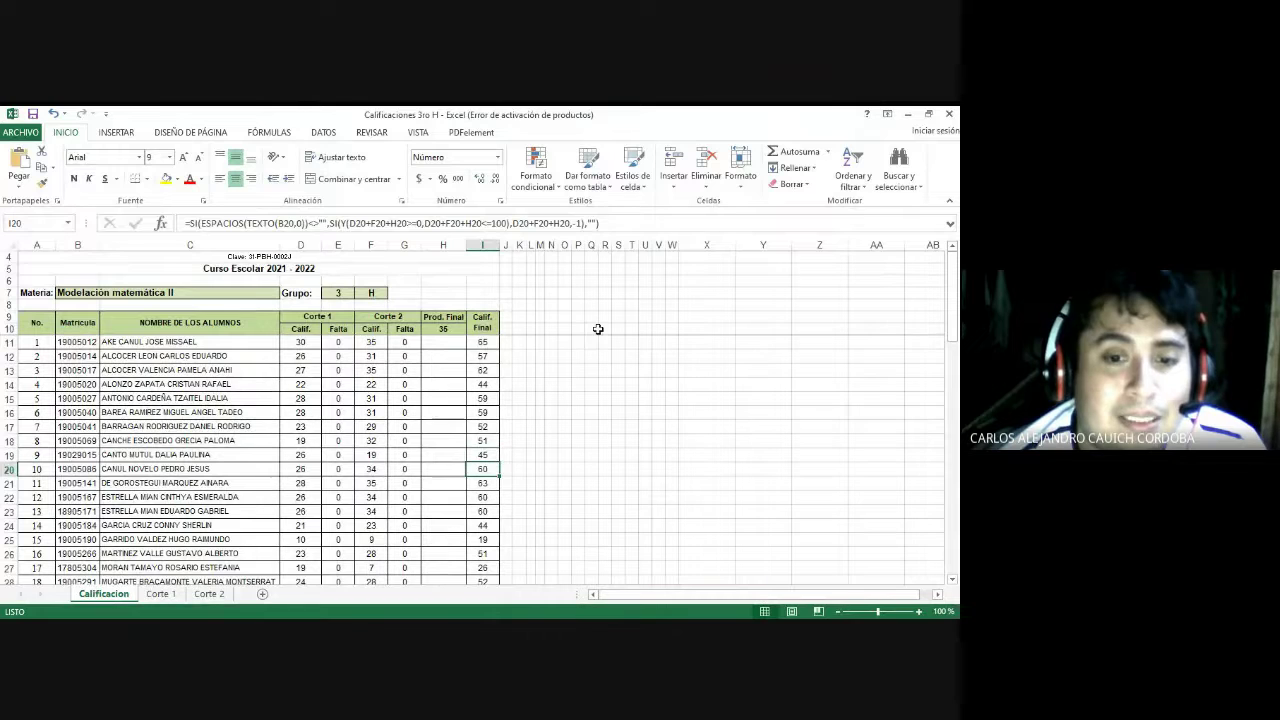
{"action": "key", "text": "Down"}
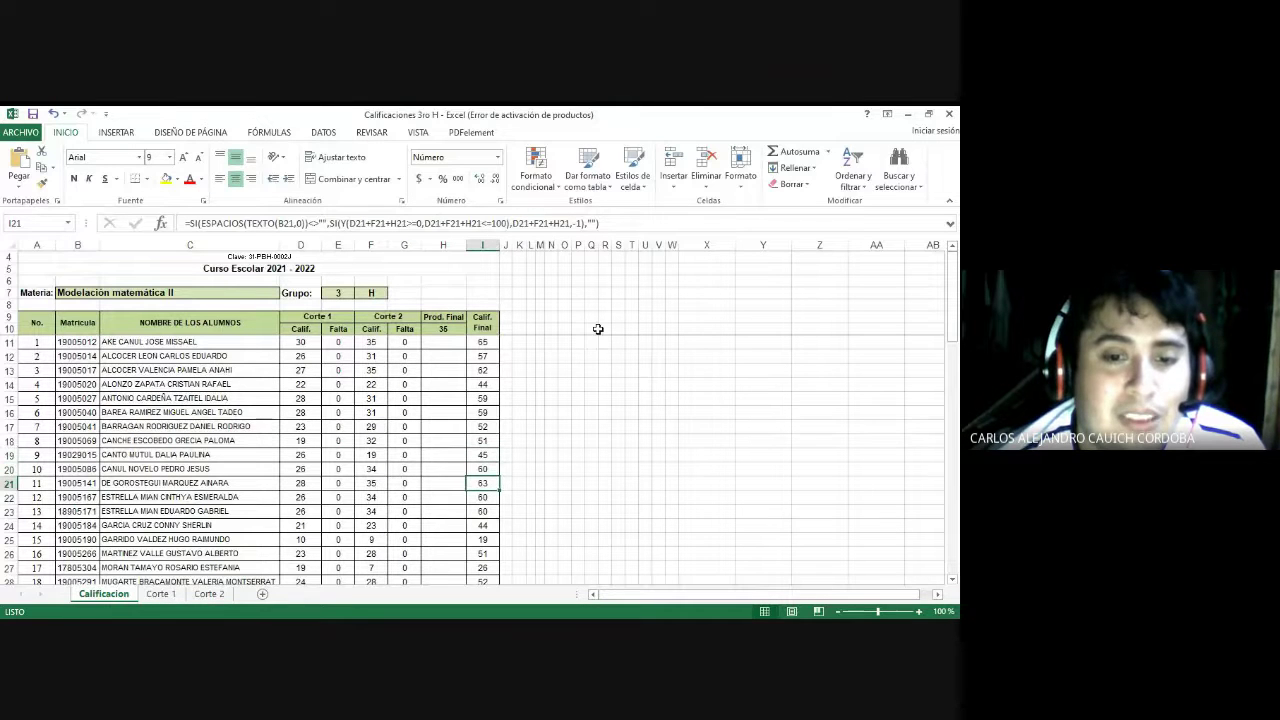
{"action": "key", "text": "Down"}
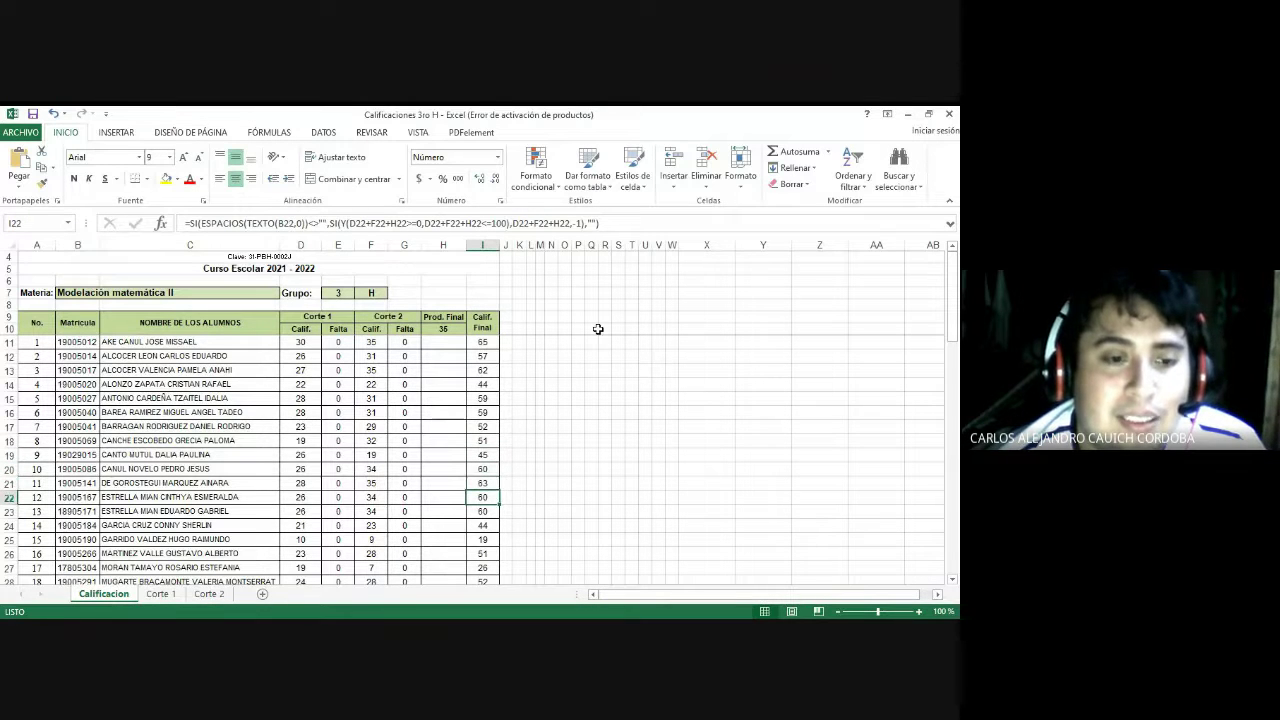
{"action": "key", "text": "Down"}
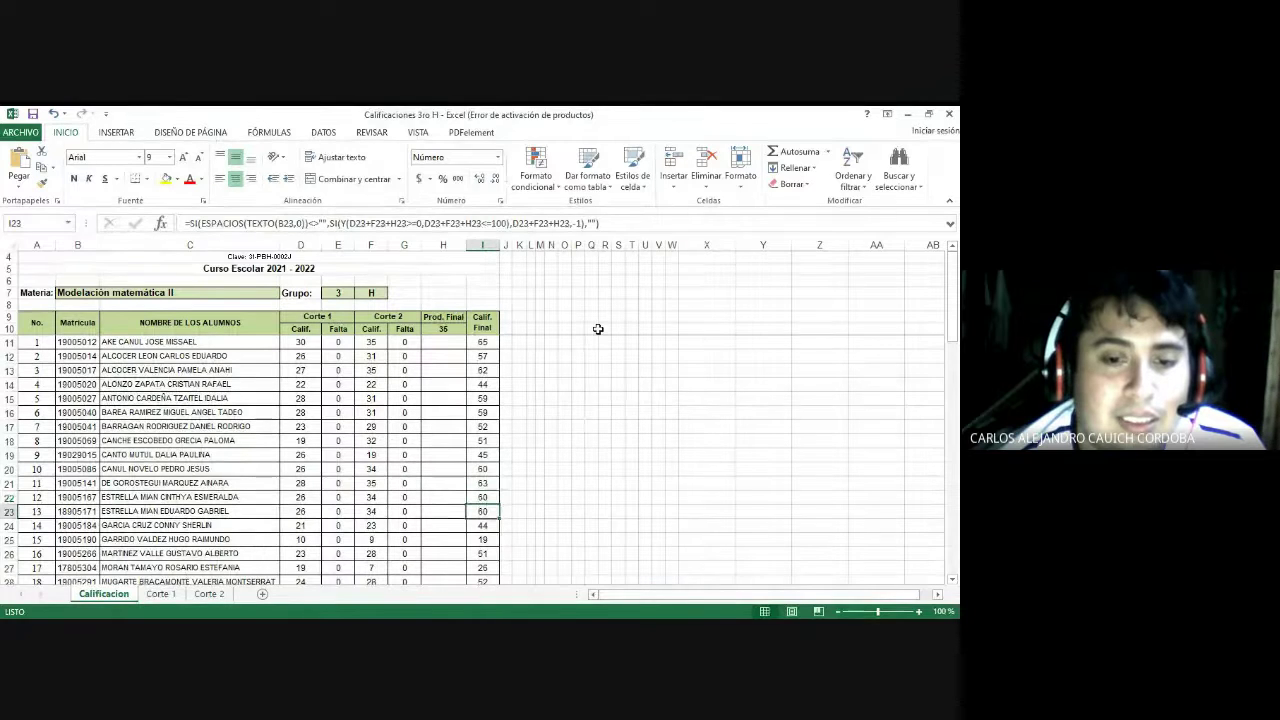
{"action": "key", "text": "Down"}
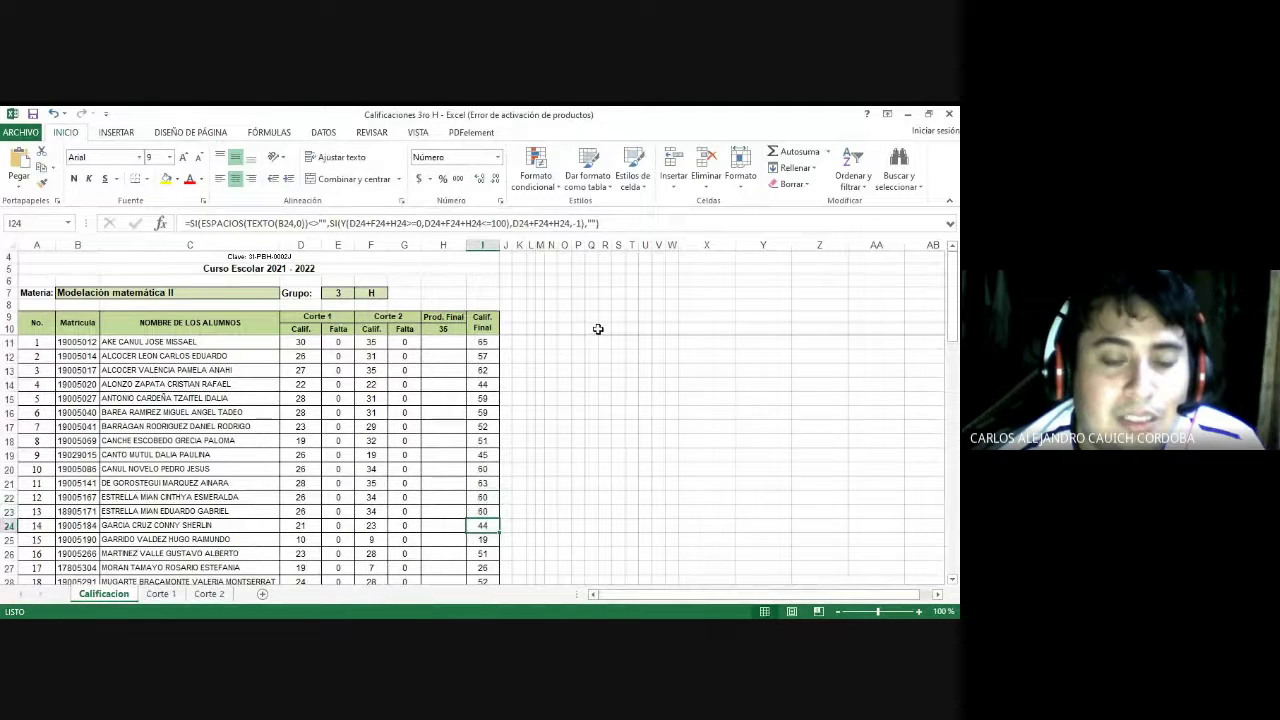
{"action": "key", "text": "Down"}
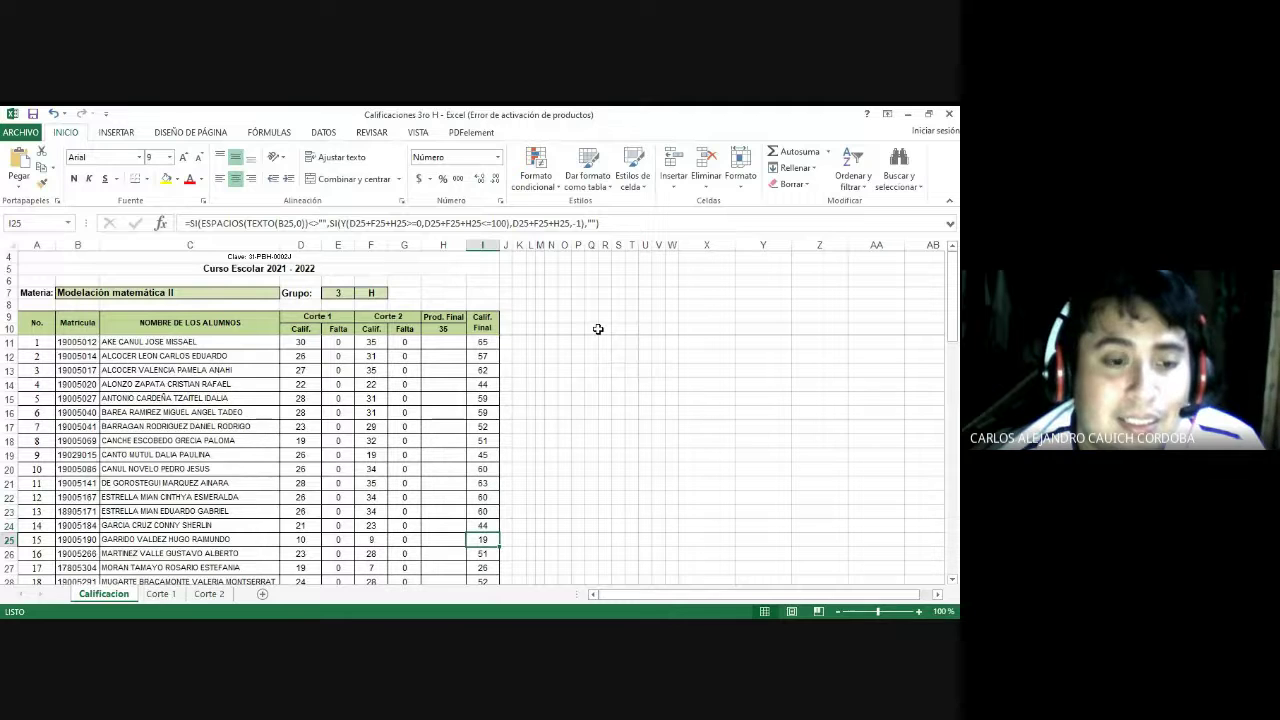
- Look ahead down the Calif. Final column to student No. 21 and return to student No. 16 in I26
{"action": "key", "text": "Down"}
{"action": "key", "text": "Down"}
{"action": "key", "text": "Down"}
{"action": "key", "text": "Down"}
{"action": "key", "text": "Down"}
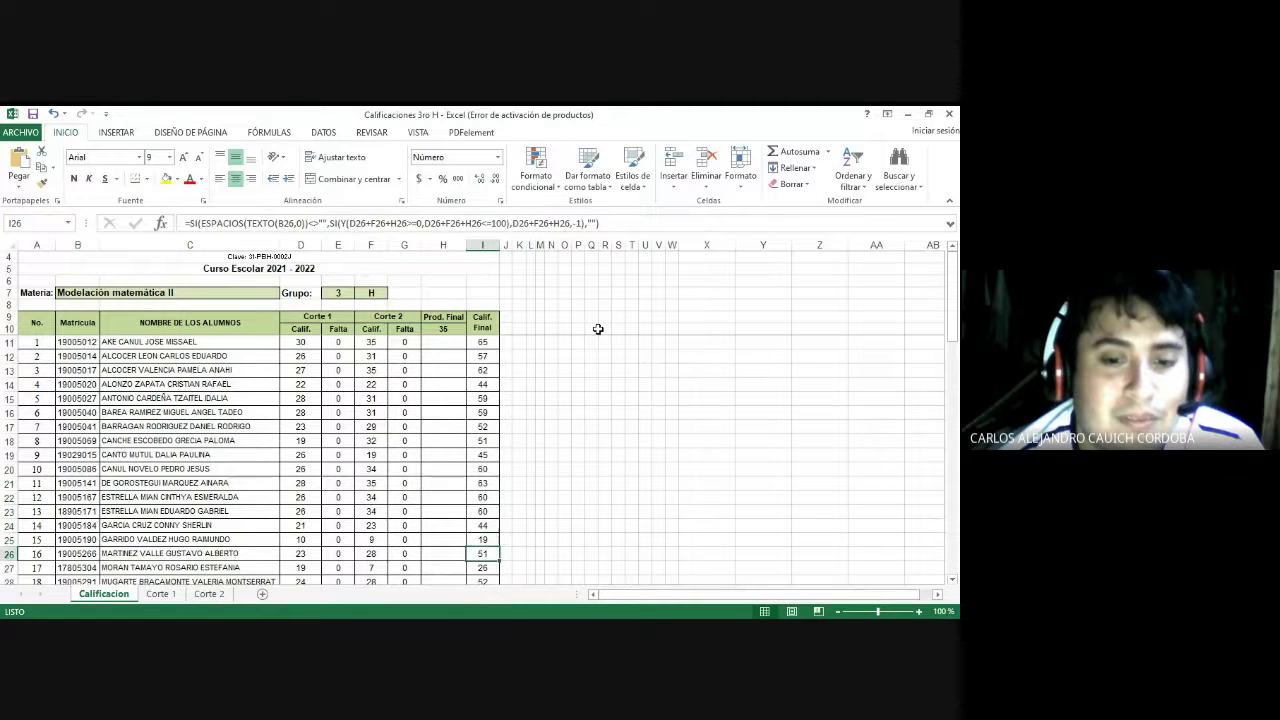
{"action": "key", "text": "Down"}
{"action": "key", "text": "Up"}
{"action": "key", "text": "Up"}
{"action": "key", "text": "Up"}
{"action": "key", "text": "Up"}
{"action": "key", "text": "Up"}
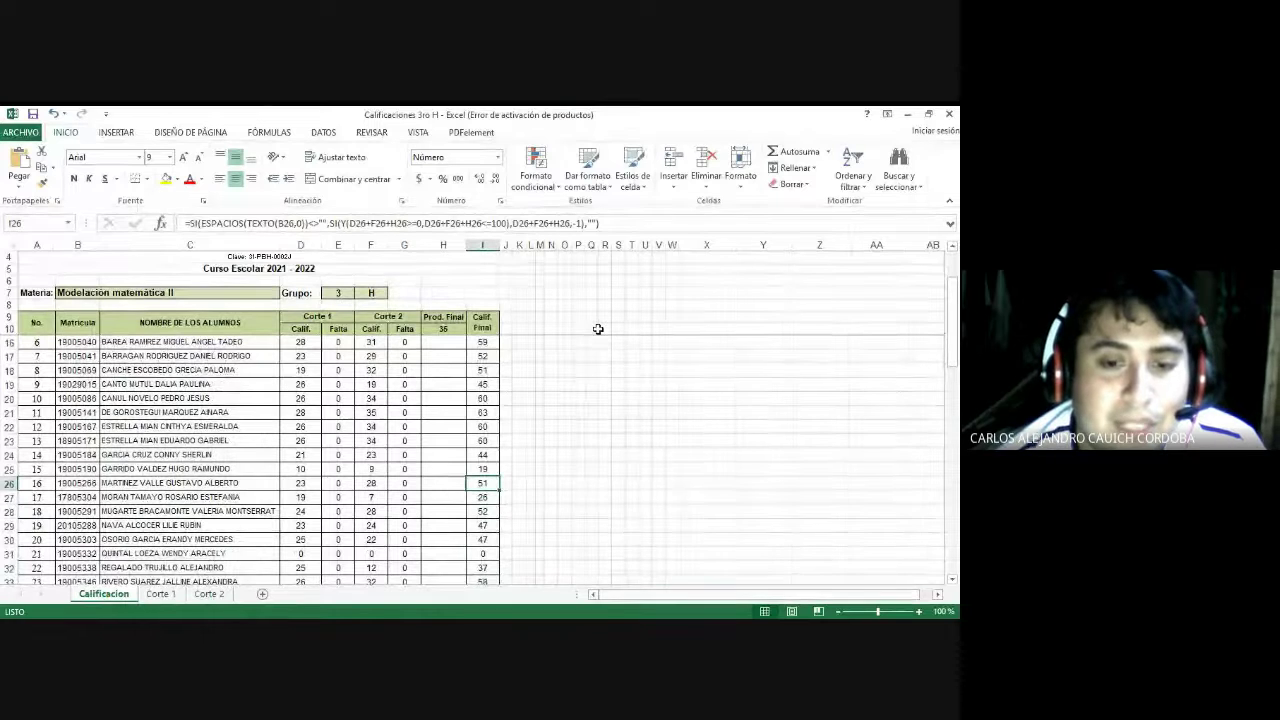
- Review the final grades of students No. 17 to 20 in I27:I30 and No. 20's Corte 2 absences in G30
{"action": "key", "text": "Down"}
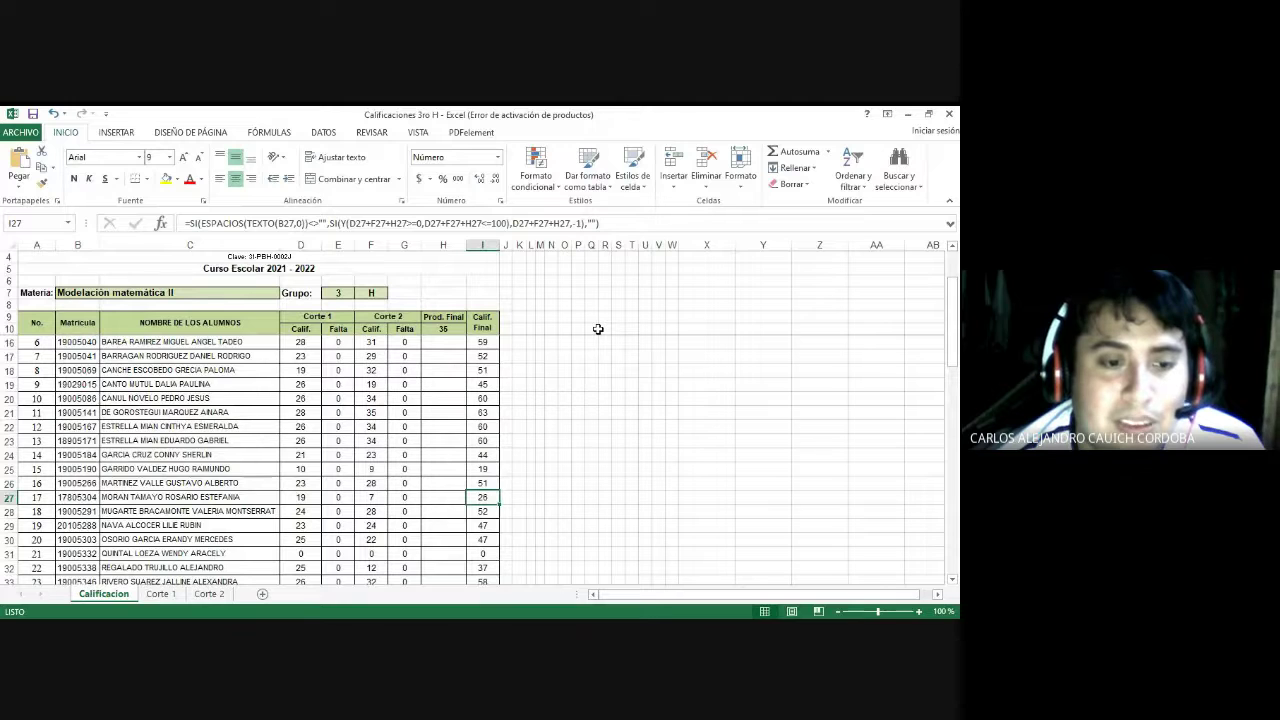
{"action": "key", "text": "Down"}
{"action": "key", "text": "Down"}
{"action": "key", "text": "Down"}
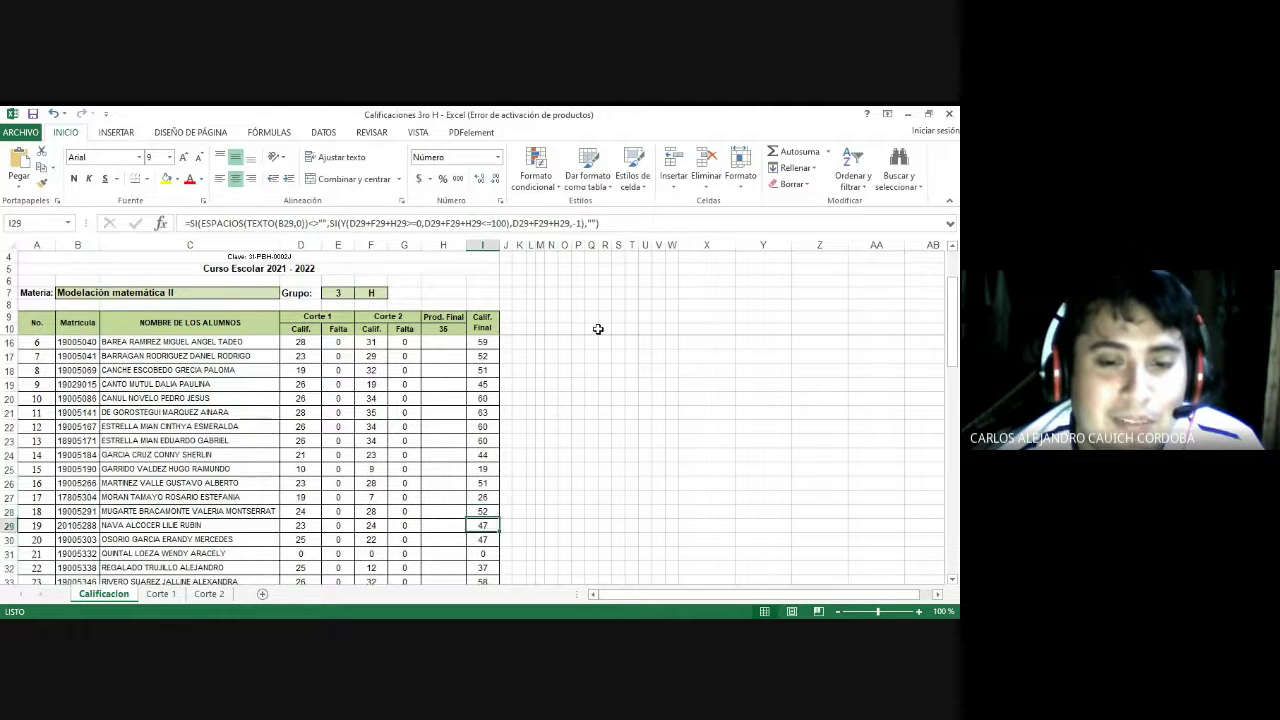
{"action": "key", "text": "Up"}
{"action": "key", "text": "Up"}
{"action": "key", "text": "Up"}
{"action": "key", "text": "Down"}
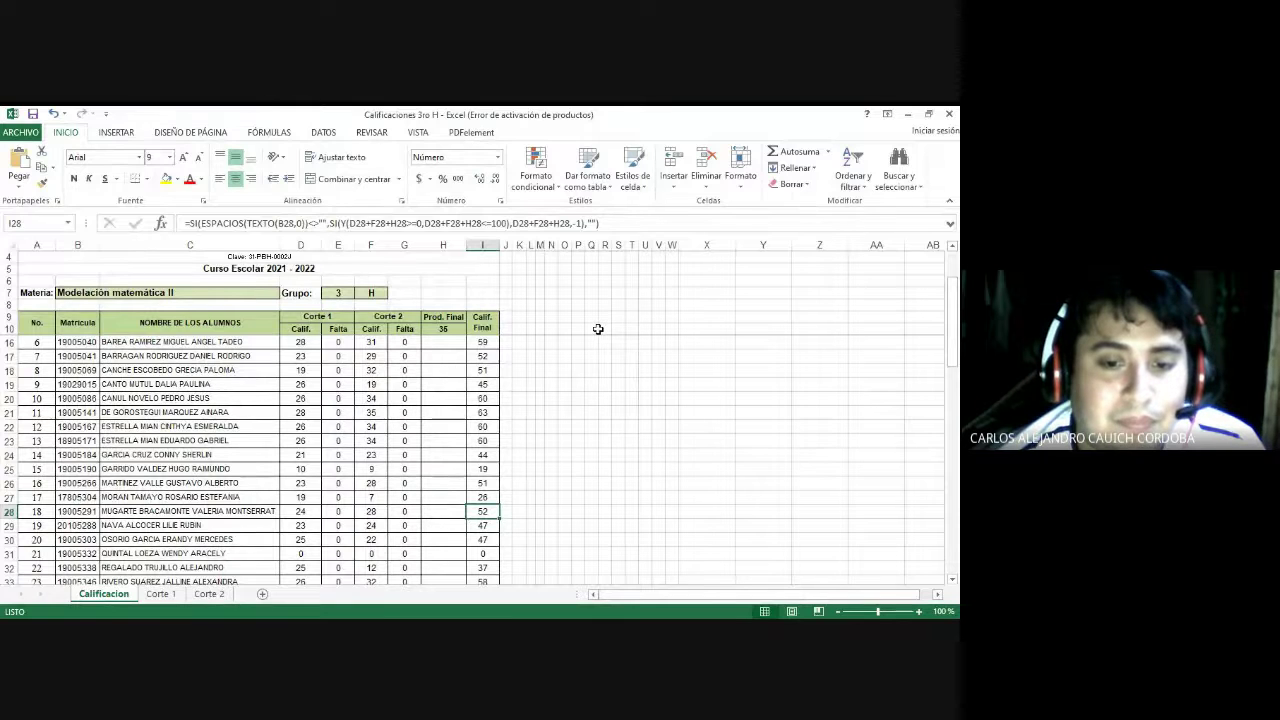
{"action": "key", "text": "Down"}
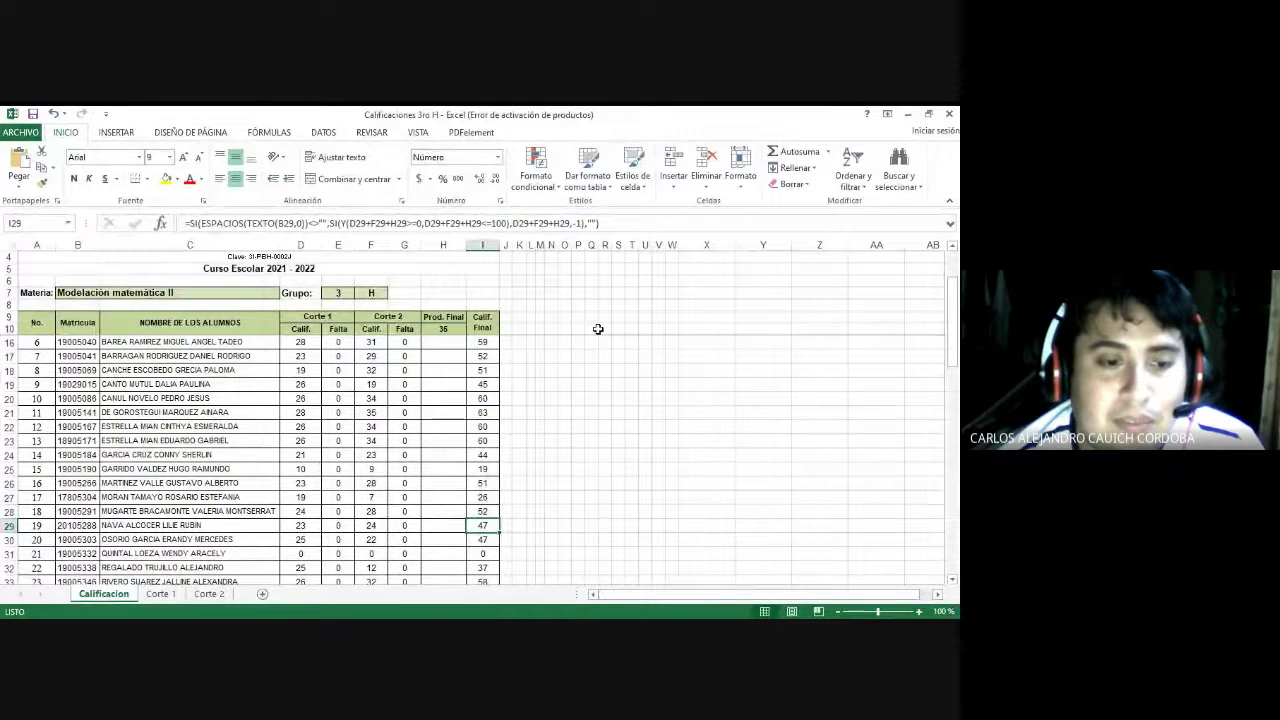
{"action": "key", "text": "Down"}
{"action": "key", "text": "Down"}
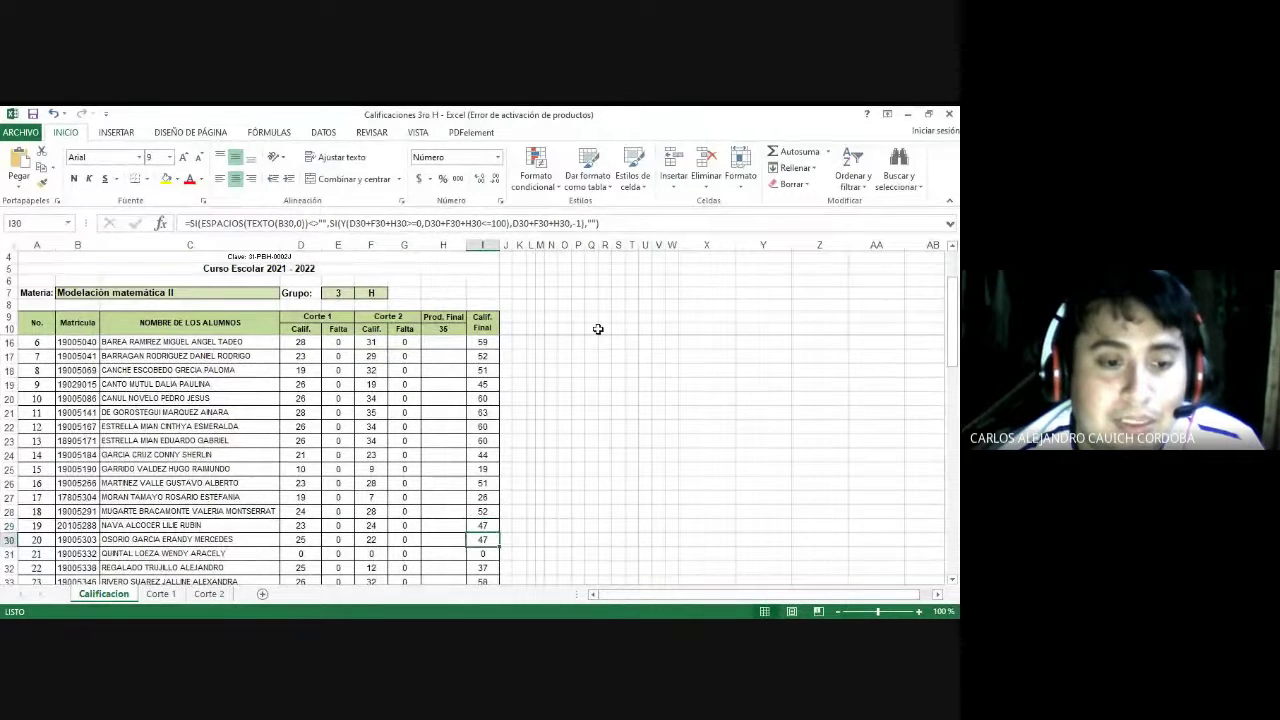
{"action": "key", "text": "Left"}
{"action": "key", "text": "Left"}
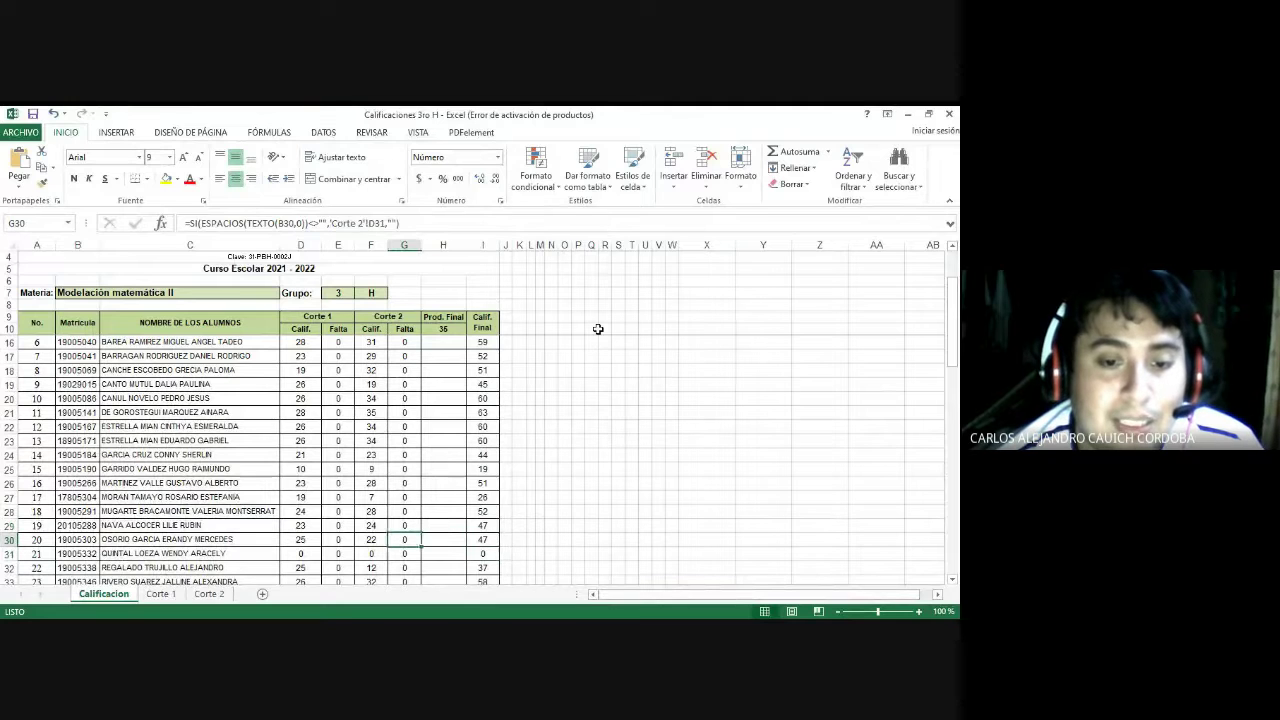
{"action": "key", "text": "Right"}
{"action": "key", "text": "Right"}
- Review the final grades of students No. 21 to 25 in I31:I35
{"action": "key", "text": "Down"}
{"action": "key", "text": "Down"}
{"action": "key", "text": "Down"}
{"action": "key", "text": "Down"}
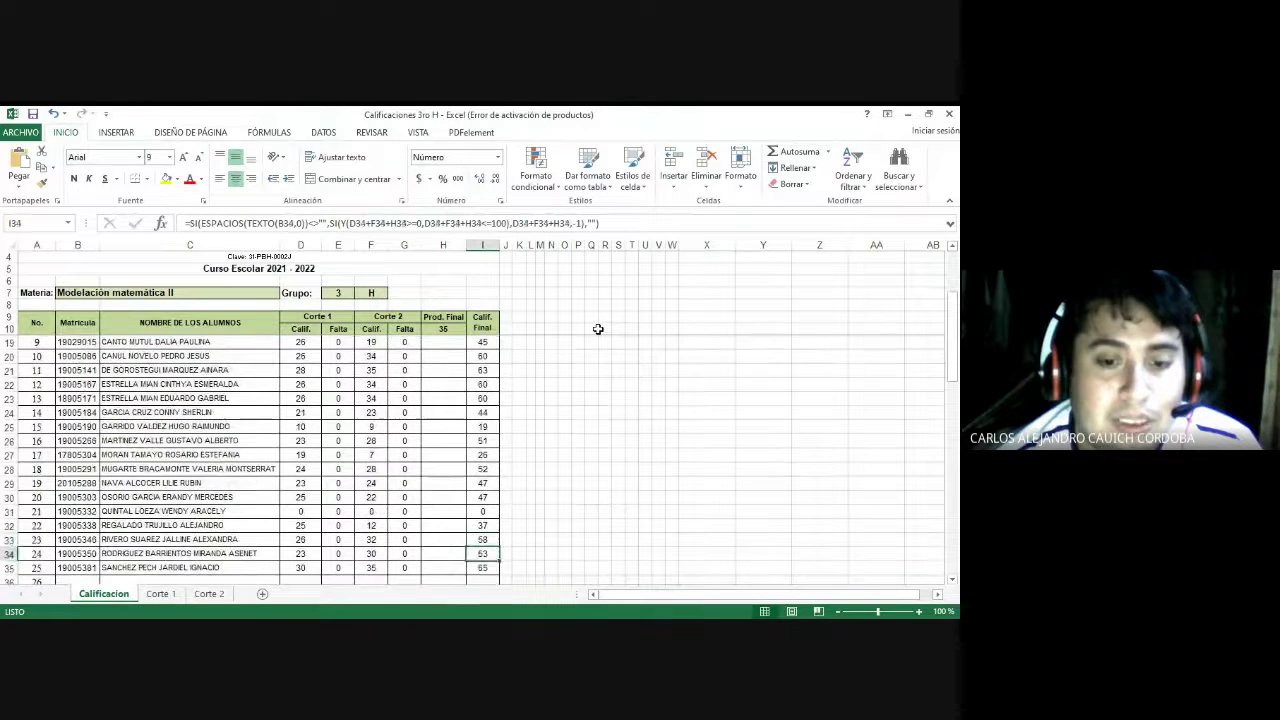
{"action": "key", "text": "Up"}
{"action": "key", "text": "Up"}
{"action": "key", "text": "Up"}
{"action": "key", "text": "Up"}
{"action": "key", "text": "Down"}
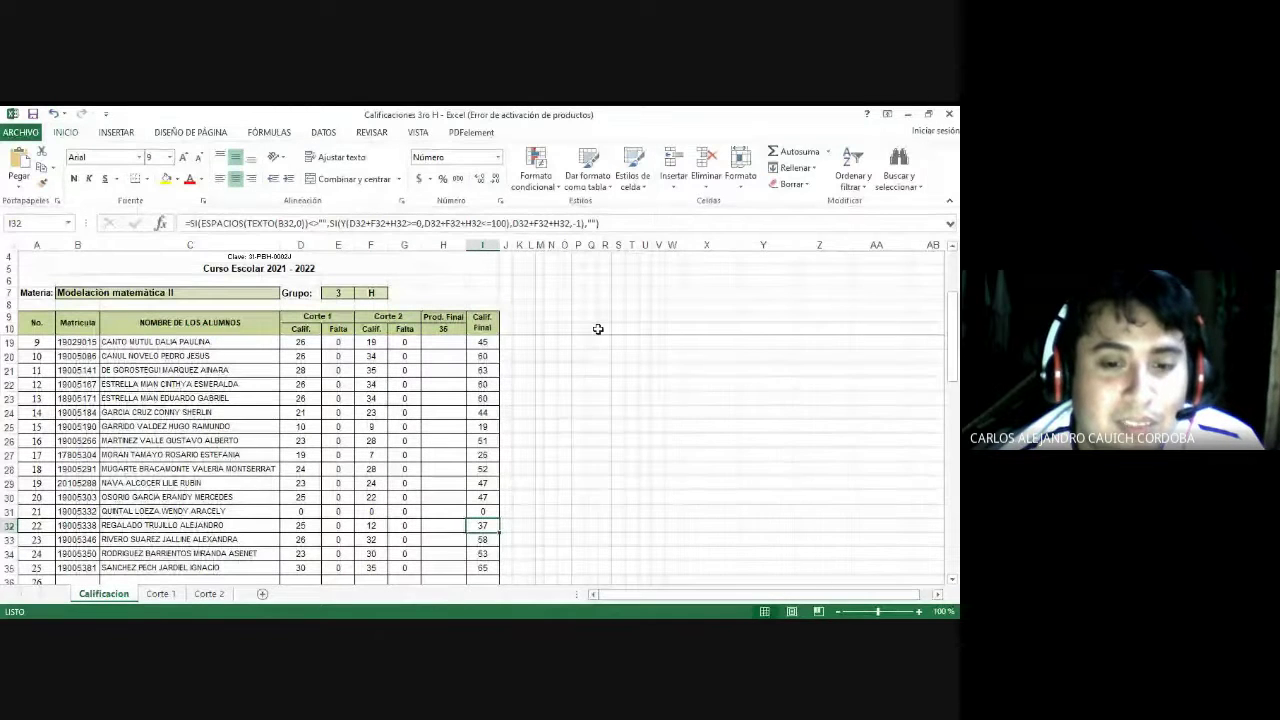
{"action": "key", "text": "Up"}
{"action": "key", "text": "Down"}
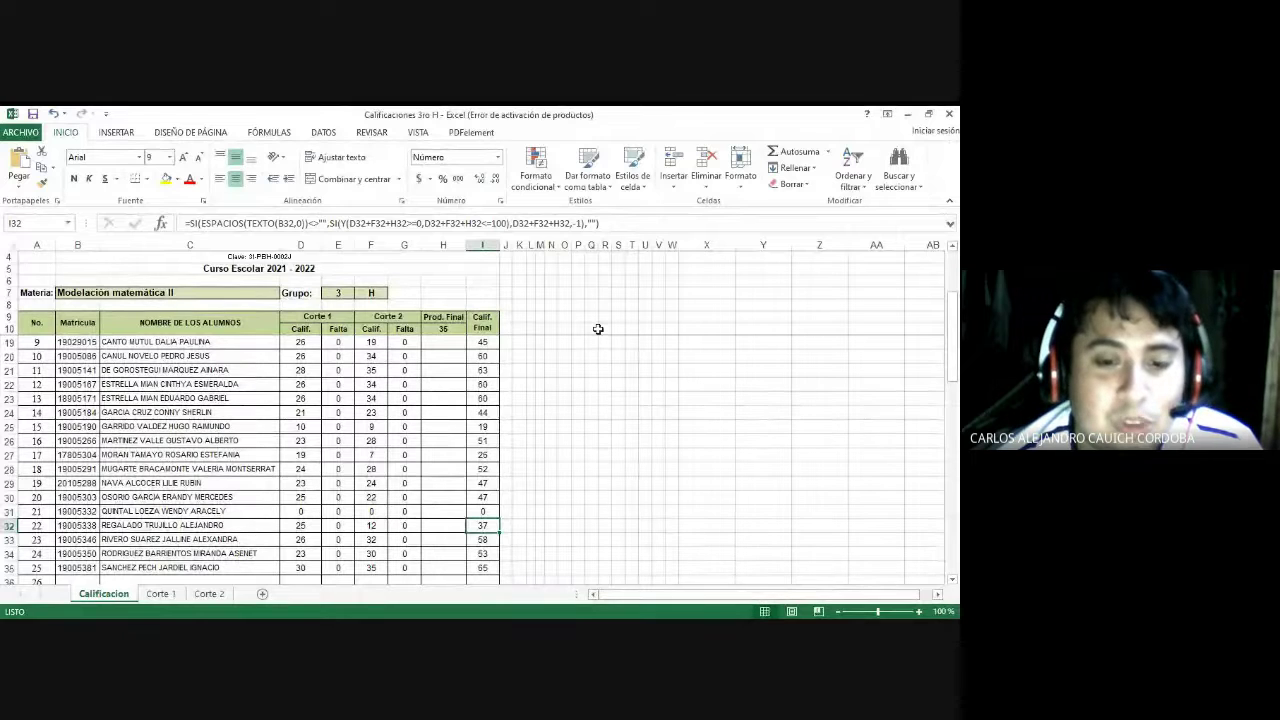
{"action": "key", "text": "Down"}
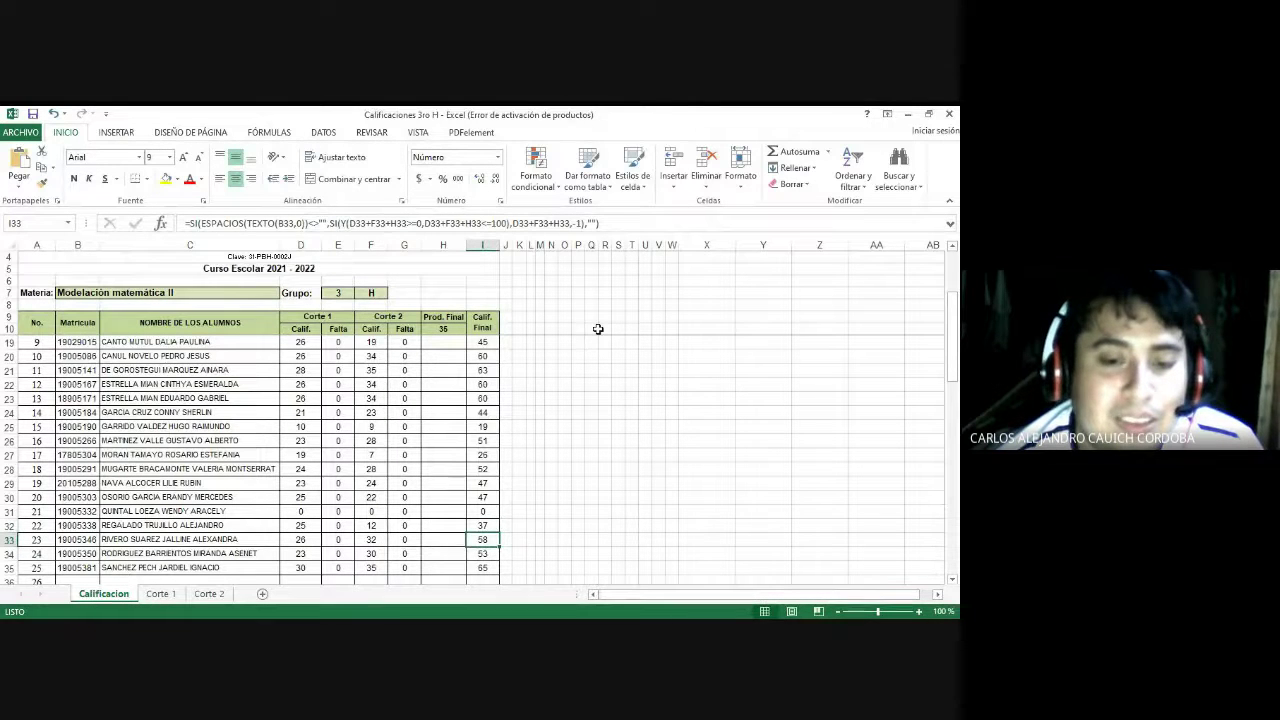
{"action": "key", "text": "Down"}
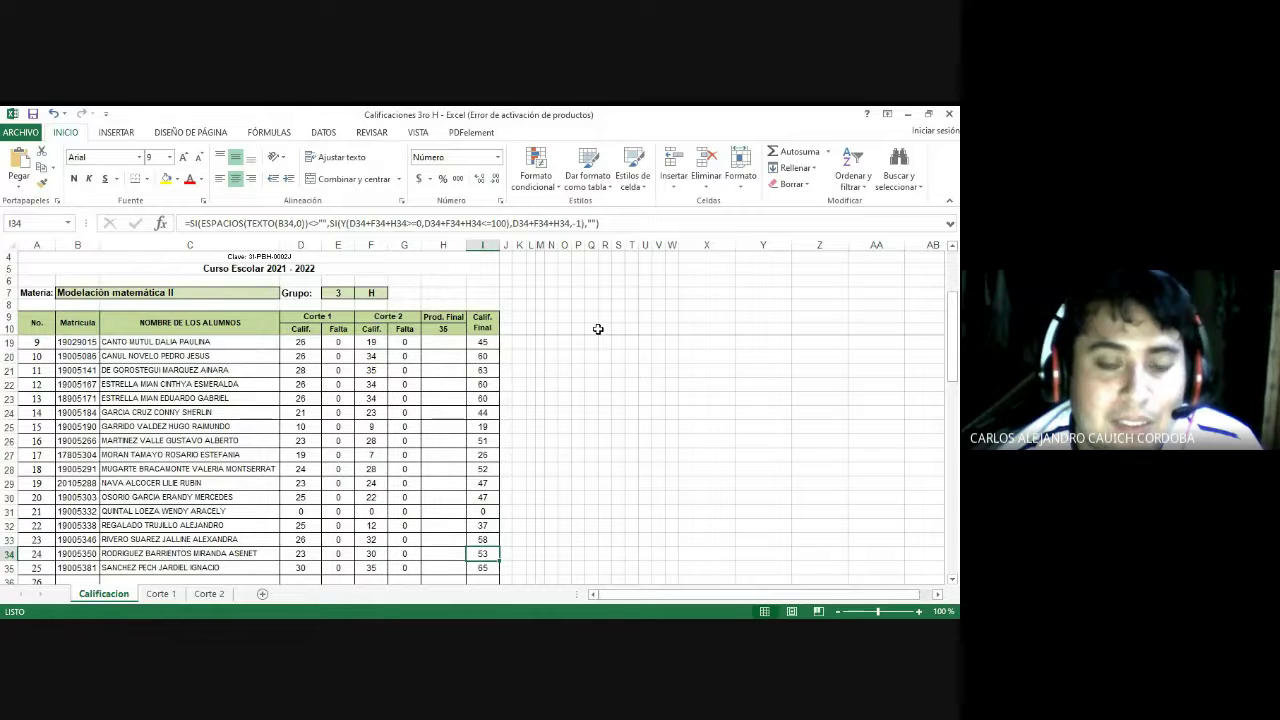
{"action": "key", "text": "Down"}
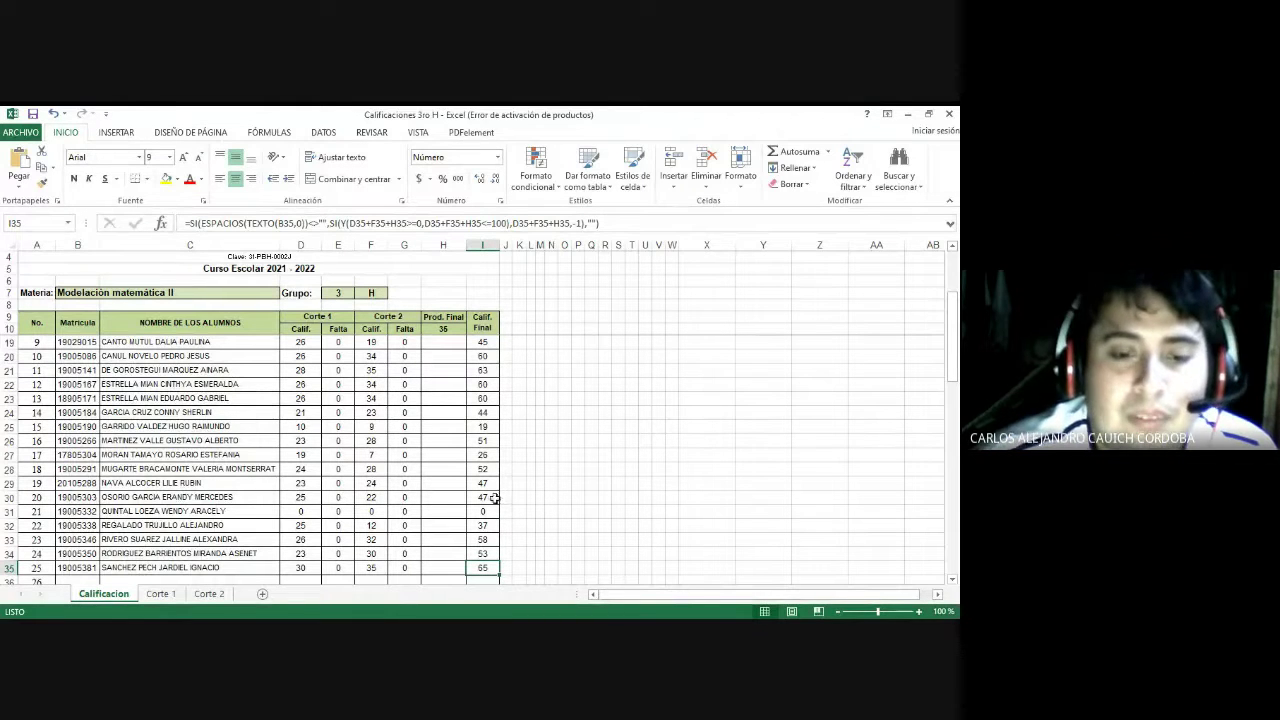
- Close the Calificaciones 3ro H workbook
{"action": "key", "text": "alt+Tab"}
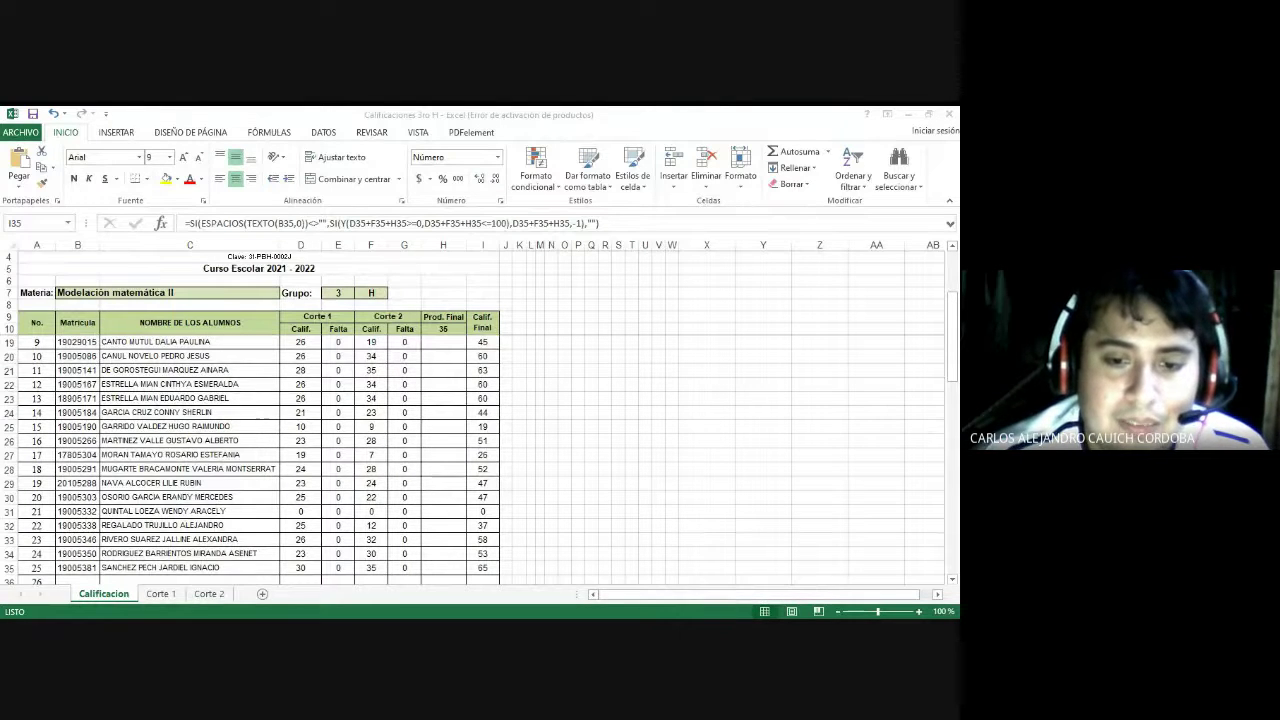
{"action": "left_click", "coordinate": [949, 113]}
{"action": "left_click", "coordinate": [422, 399]}
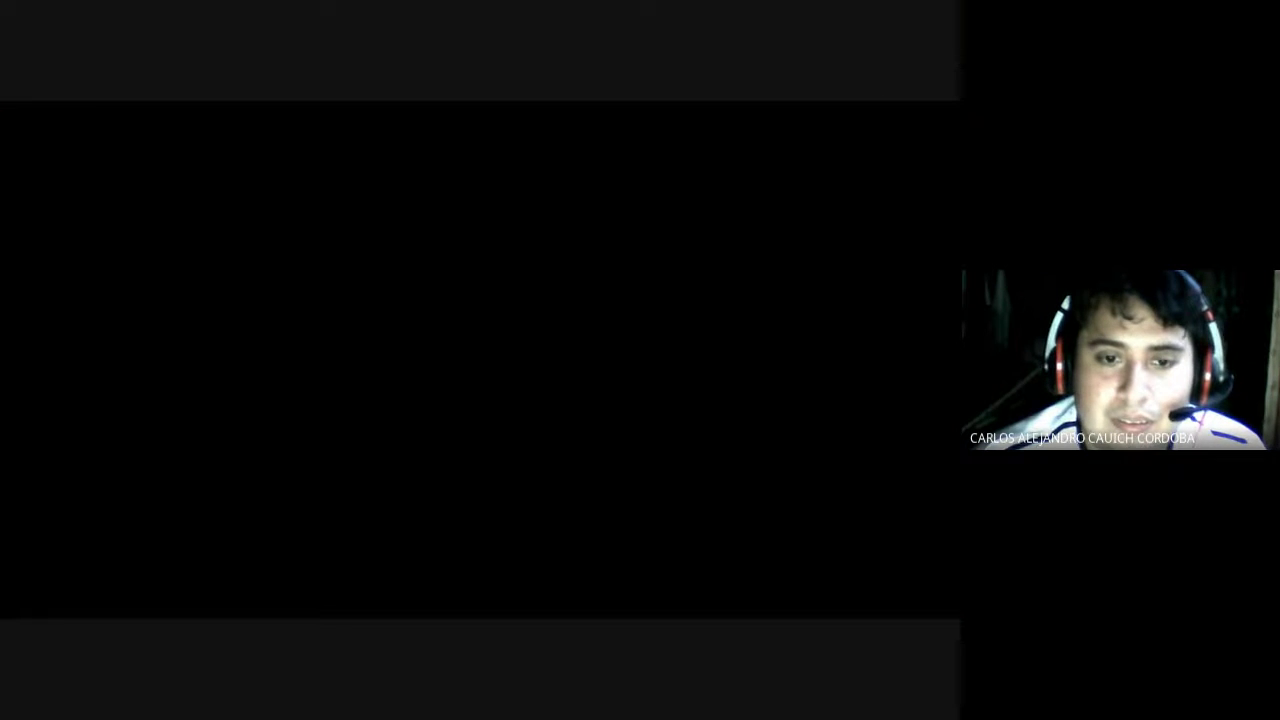